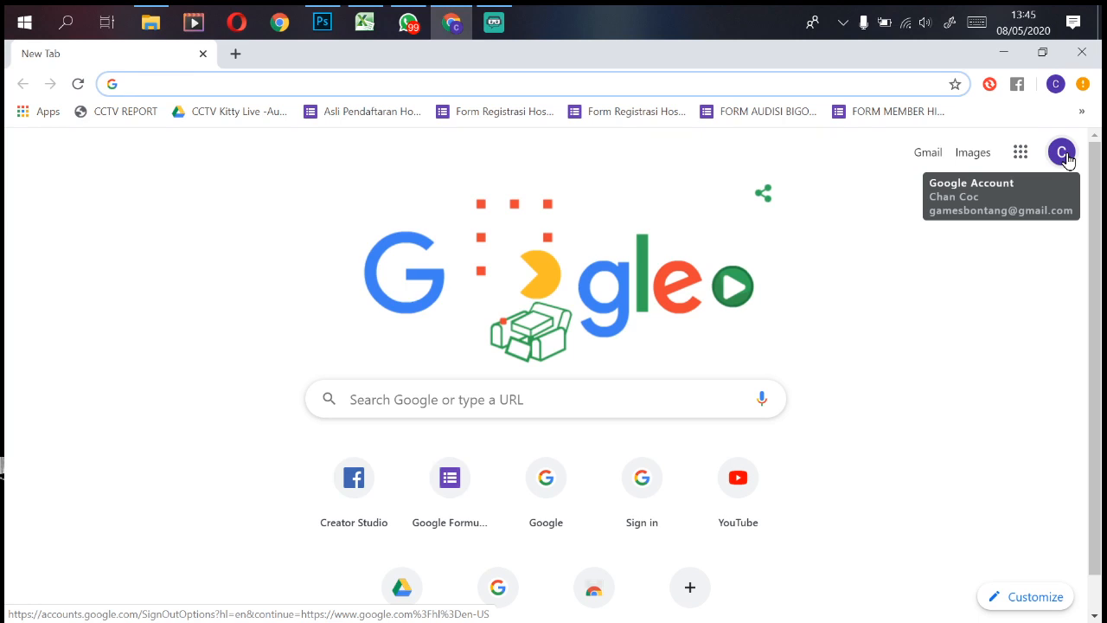
# Step: Switch Chrome to the SD IT Yabis Google account and open its Google Drive (My Drive)
pyautogui.click(1064, 156)
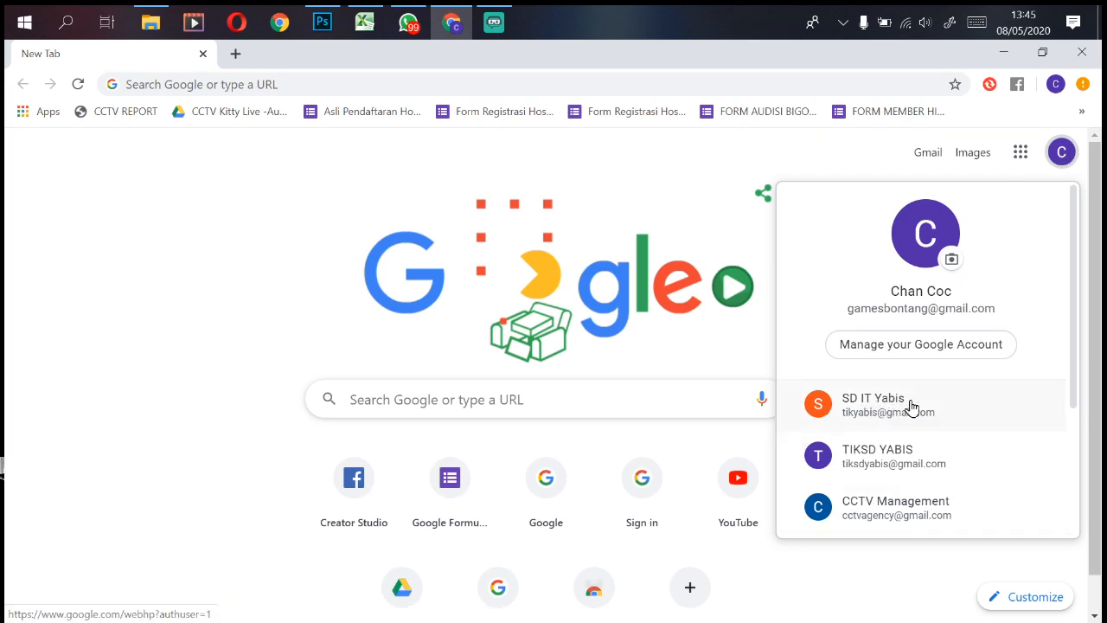
pyautogui.click(857, 407)
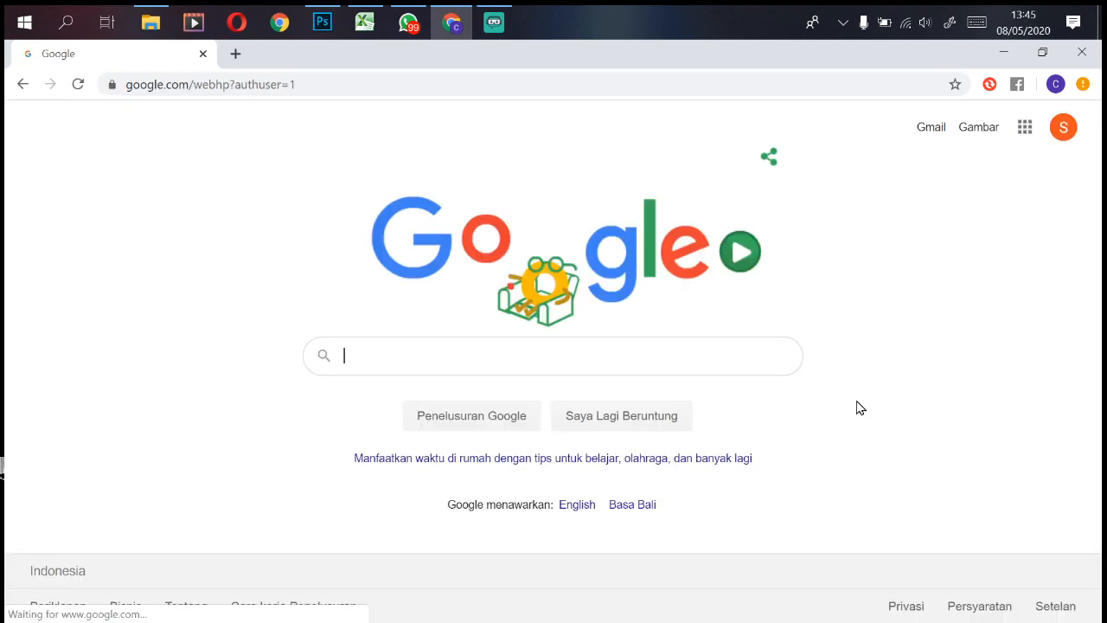
pyautogui.click(1064, 129)
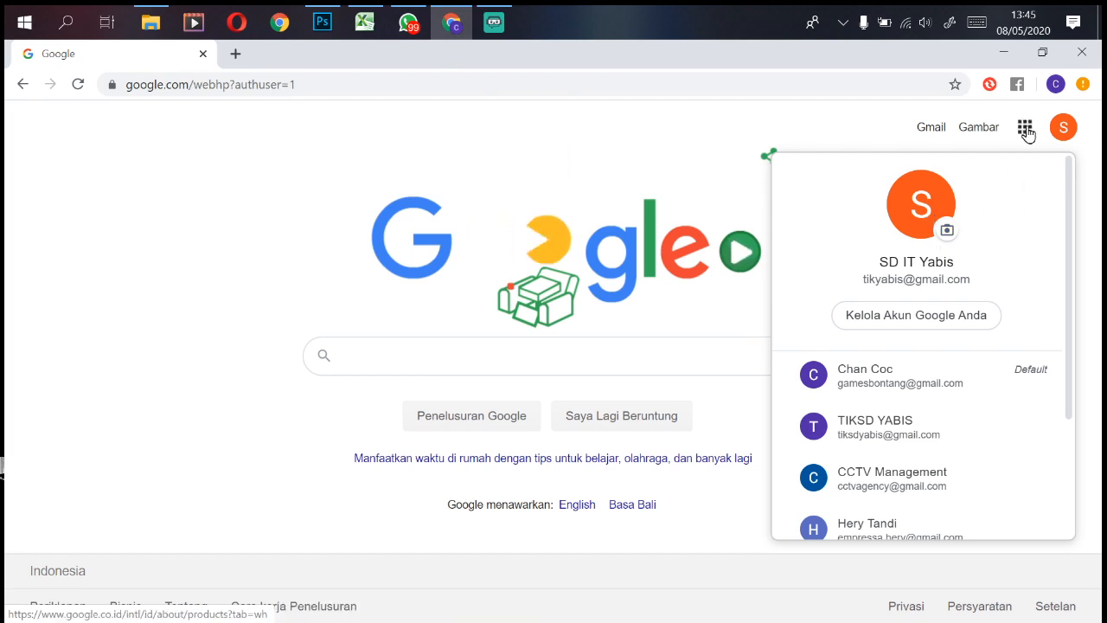
pyautogui.click(364, 77)
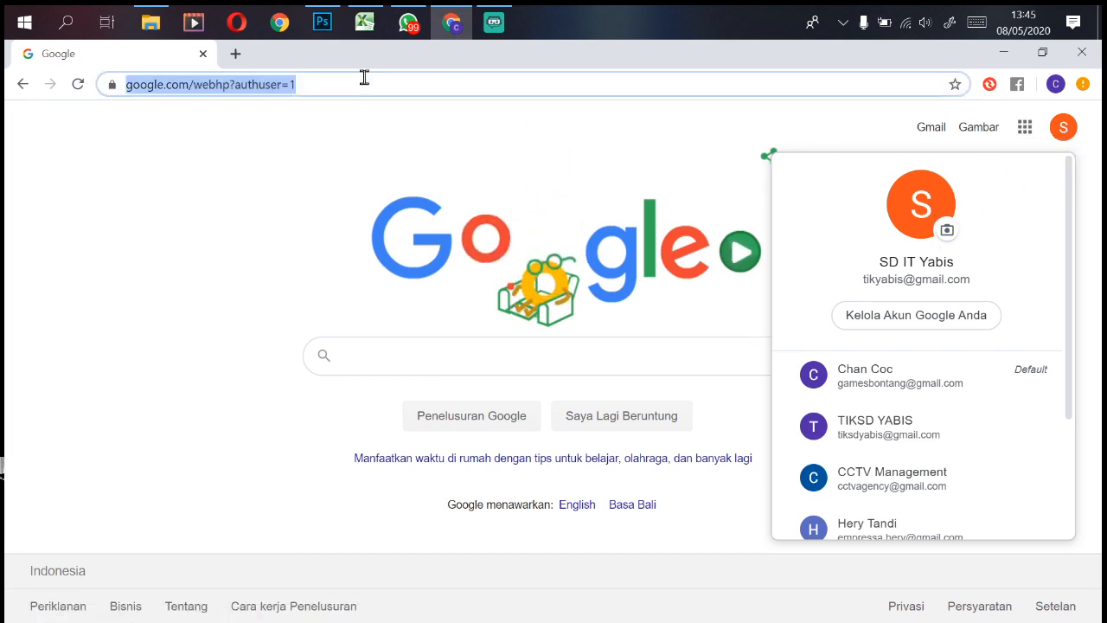
pyautogui.click(1027, 130)
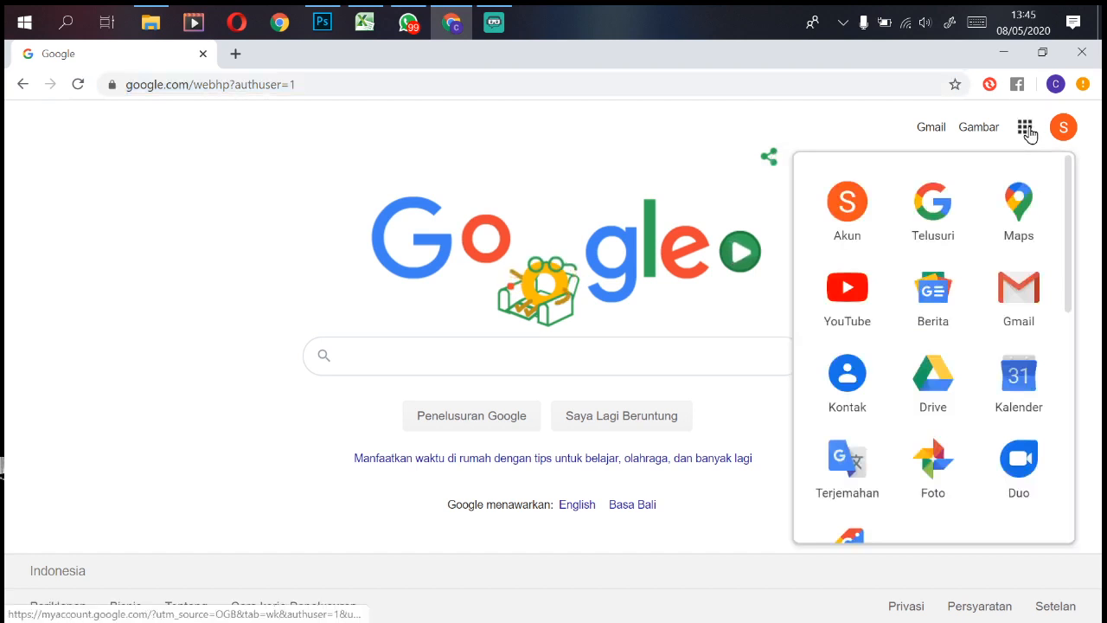
pyautogui.click(937, 378)
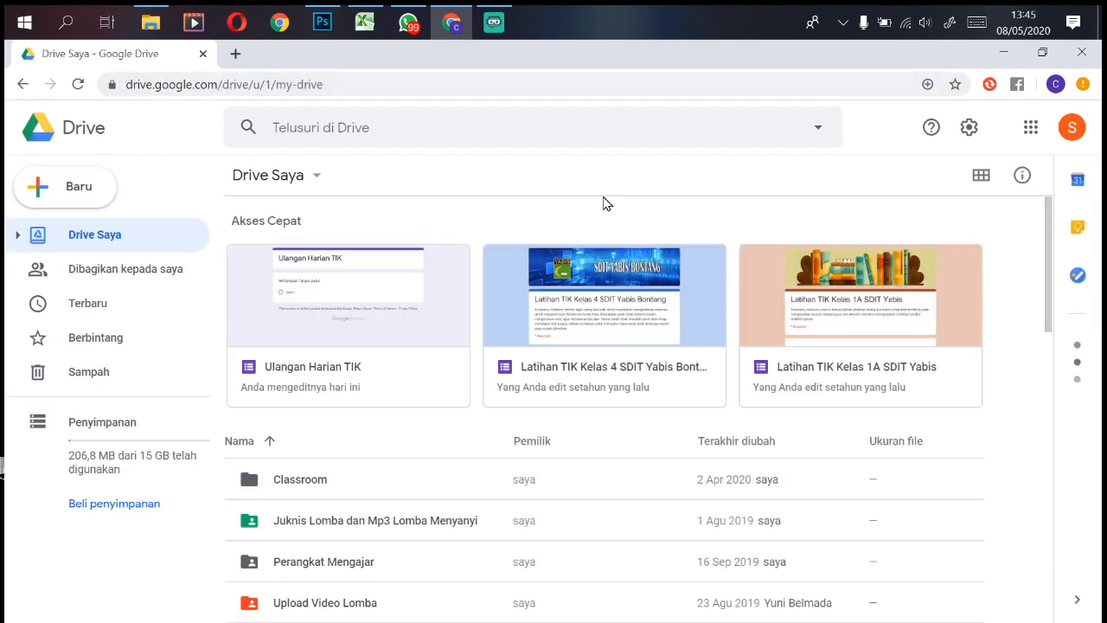
# Step: Create a new blank Google Form, 'Formulir tanpa judul', from Google Drive
pyautogui.click(650, 390)
pyautogui.click(968, 130)
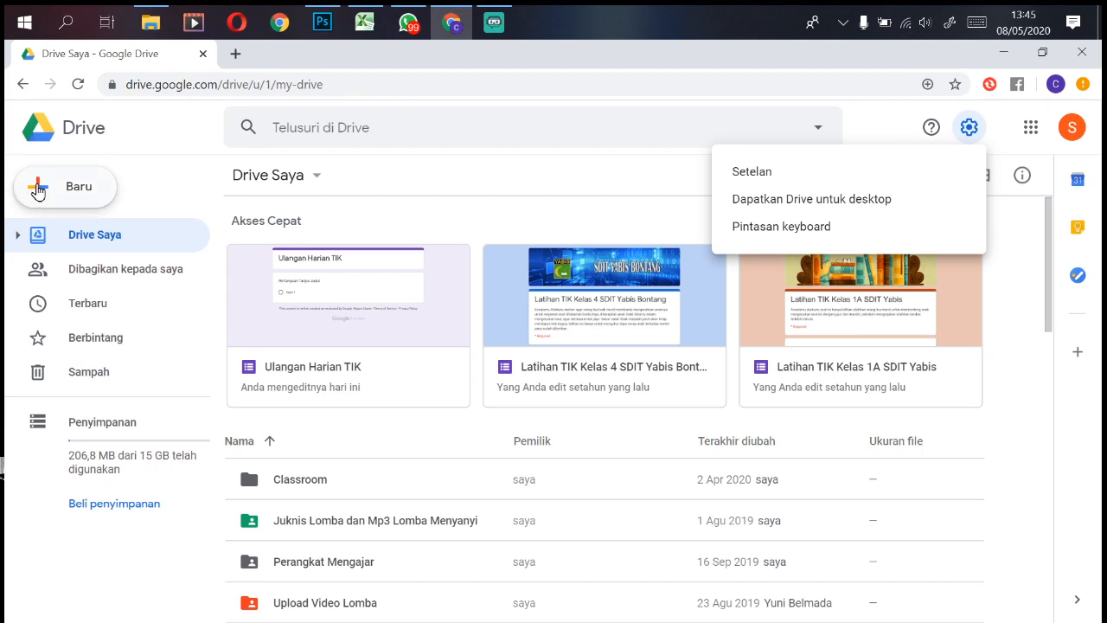
pyautogui.click(32, 190)
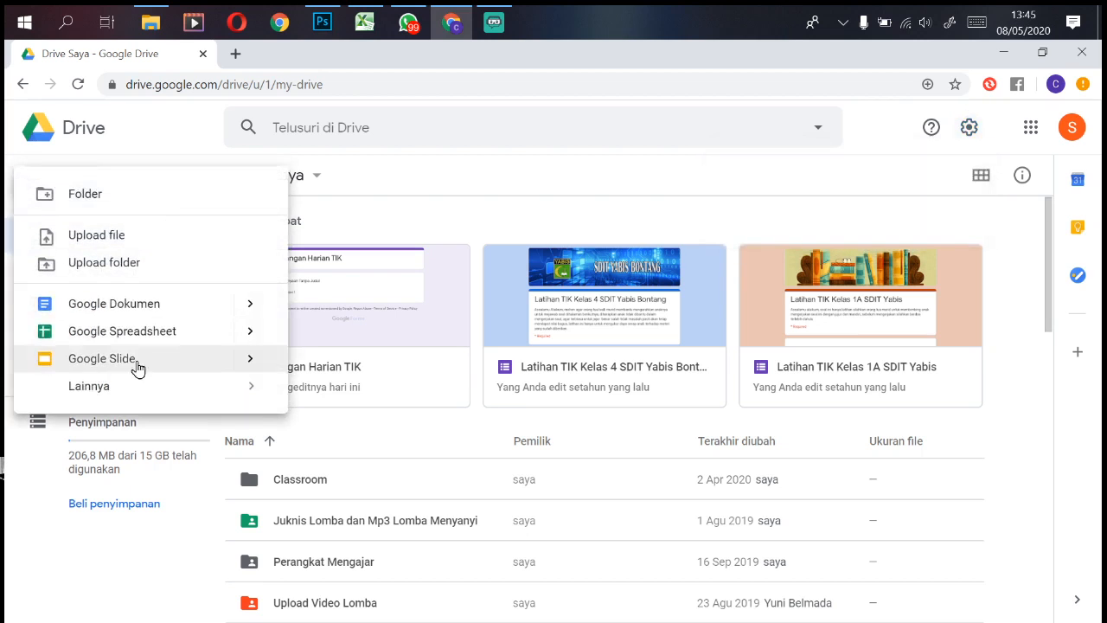
pyautogui.moveTo(109, 384)
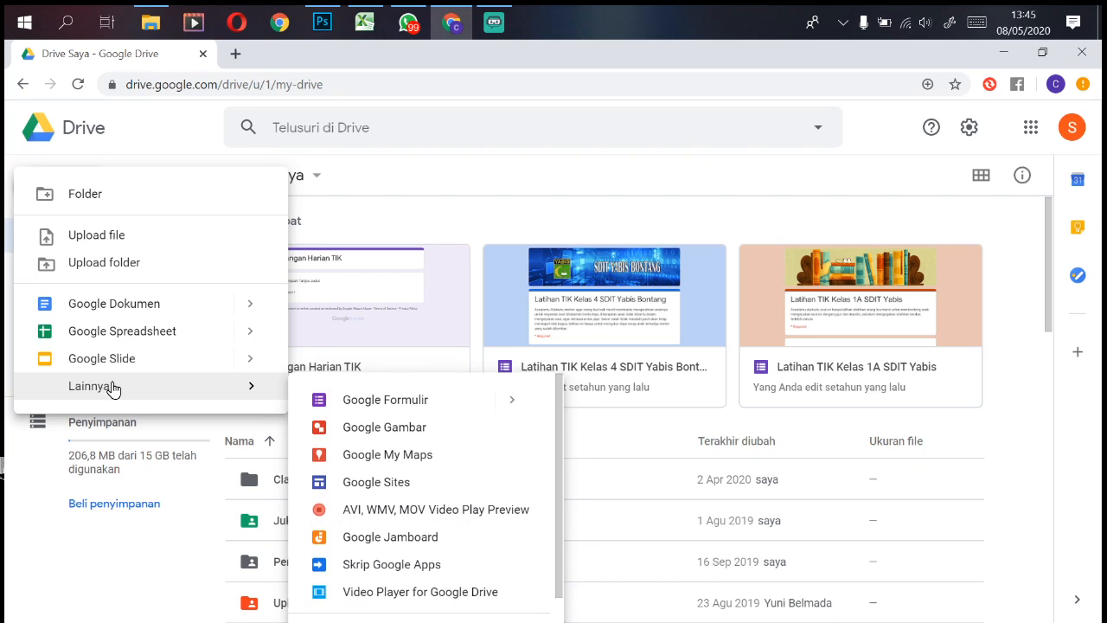
pyautogui.click(444, 403)
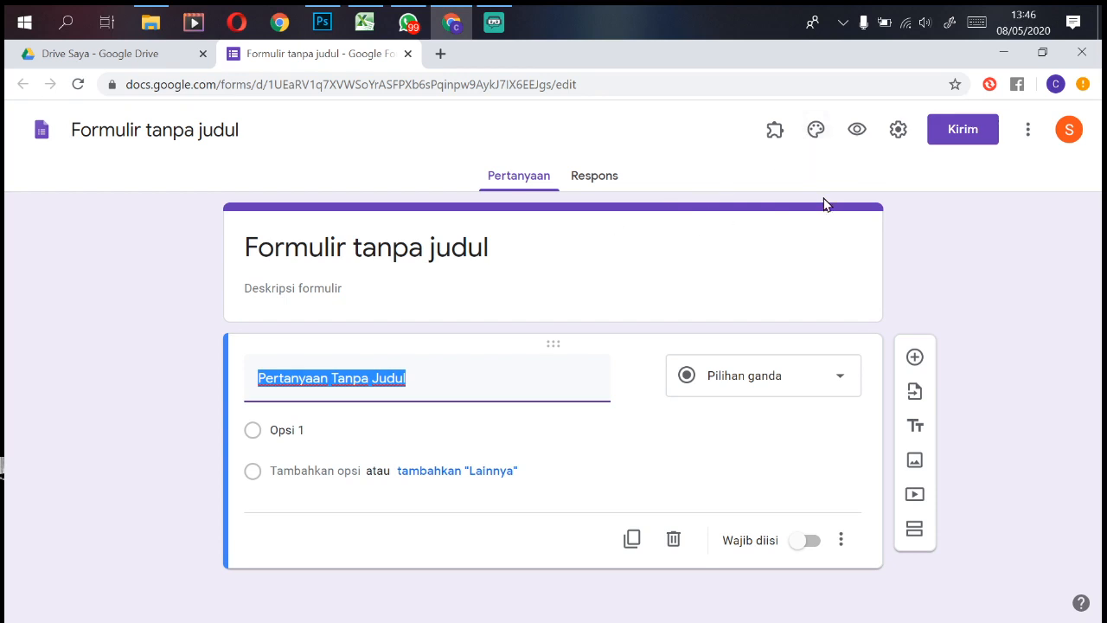
# Step: Set the form header to the open-book heart photo from the themed image gallery
pyautogui.click(820, 139)
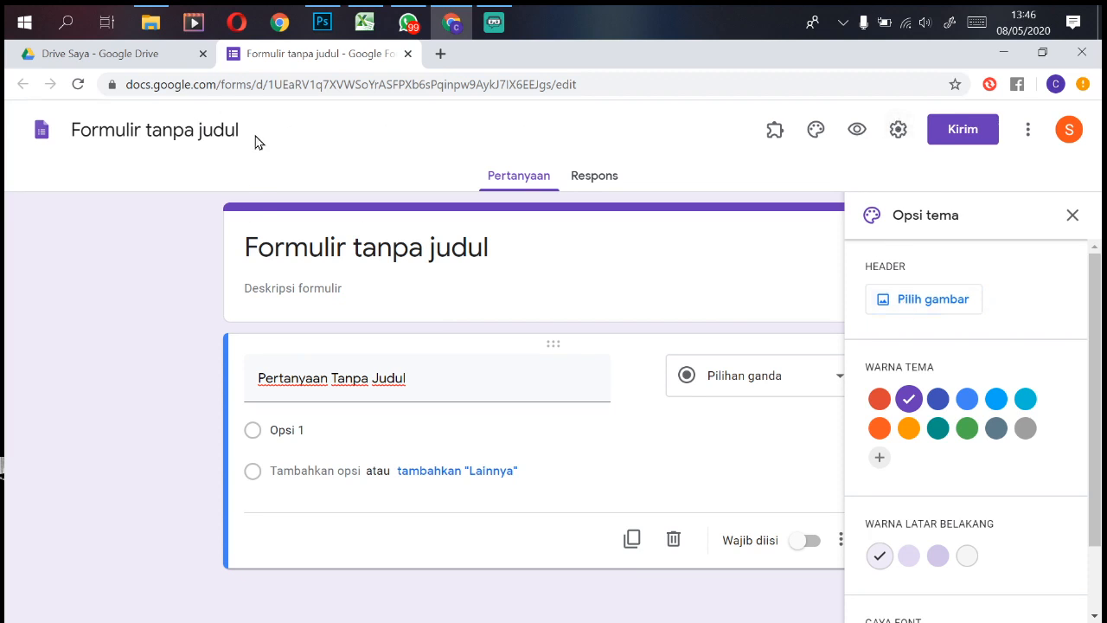
pyautogui.click(915, 304)
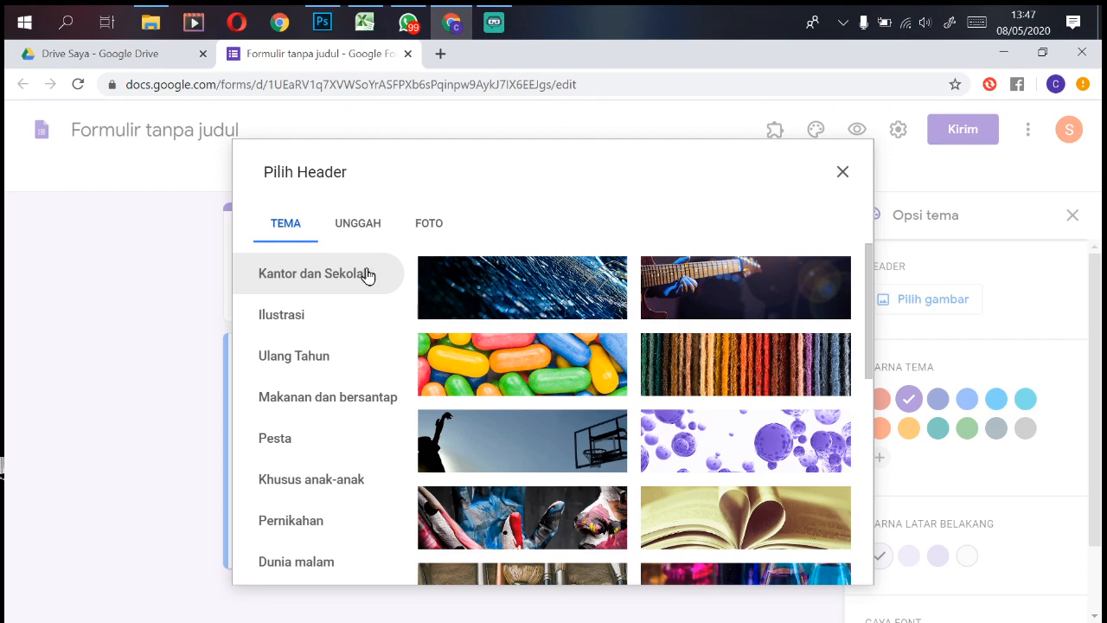
pyautogui.click(731, 536)
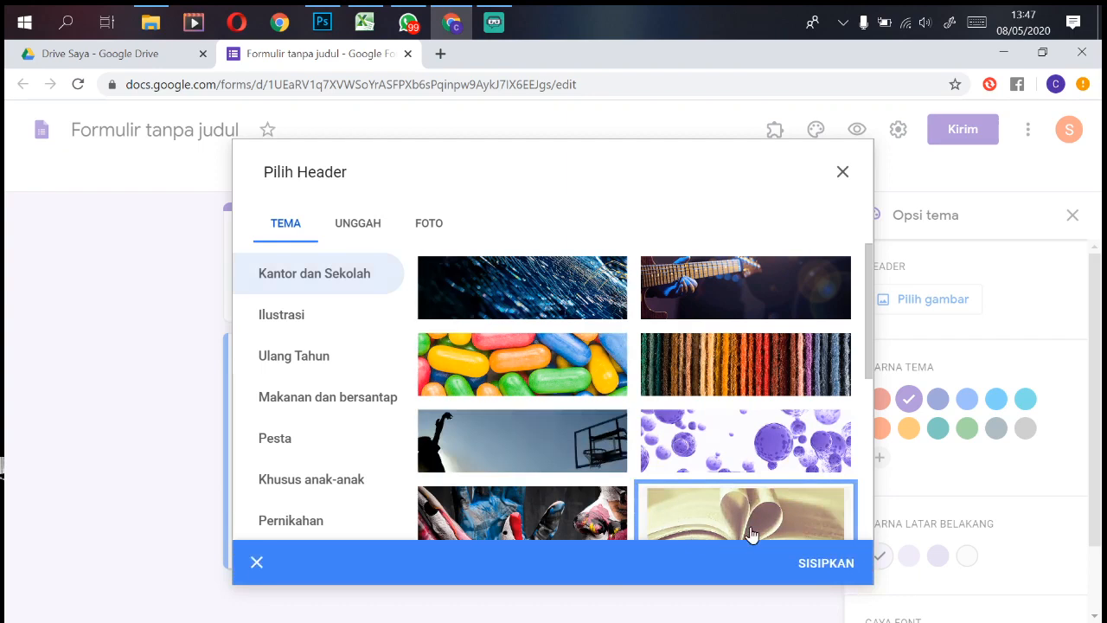
pyautogui.click(373, 233)
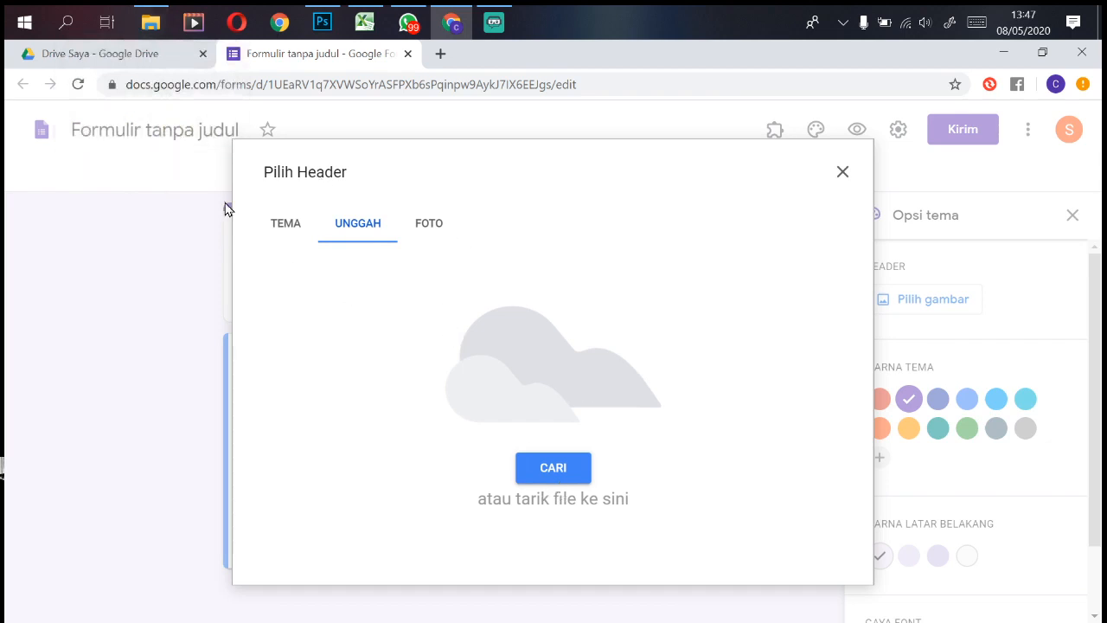
pyautogui.click(286, 223)
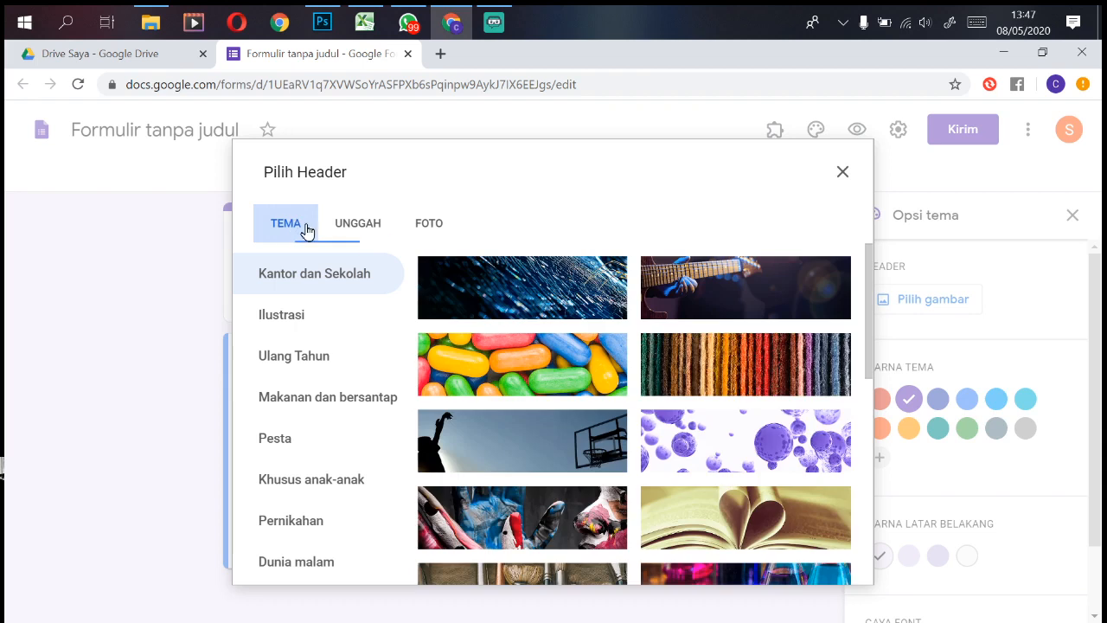
pyautogui.click(753, 512)
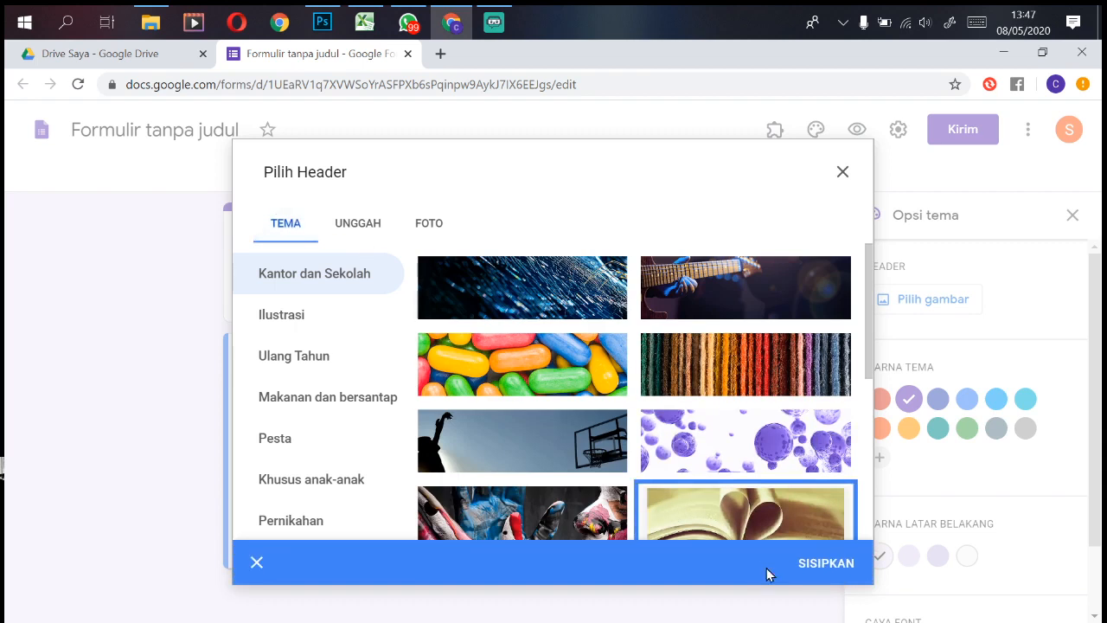
pyautogui.click(823, 563)
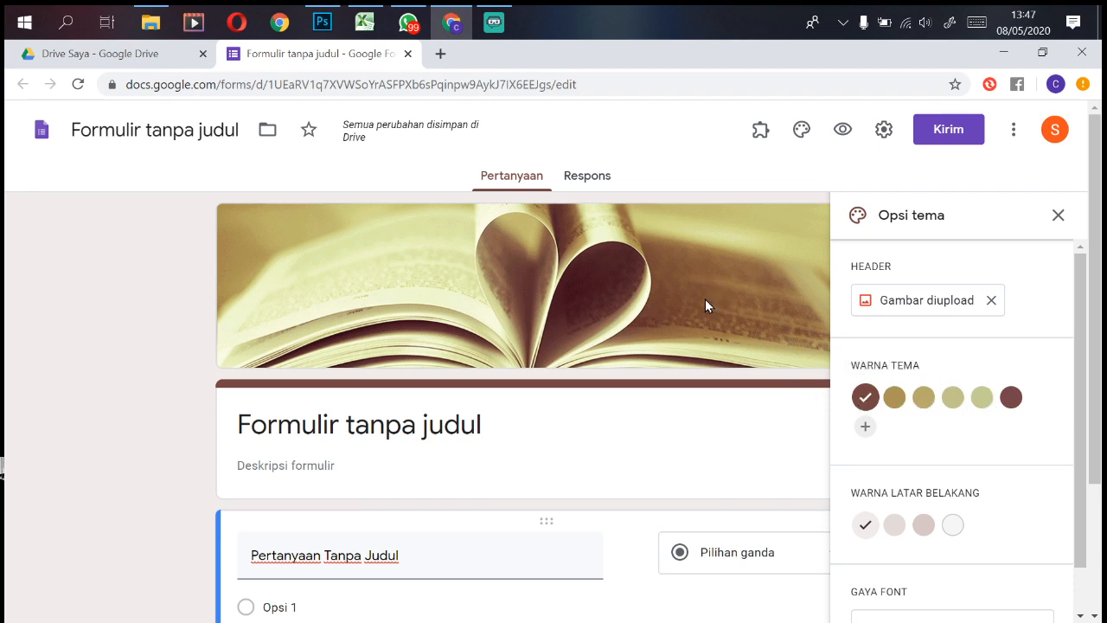
# Step: Apply the dark maroon theme colour, the third background shade and the Dasar font, then close theme options
pyautogui.click(1008, 398)
pyautogui.click(922, 526)
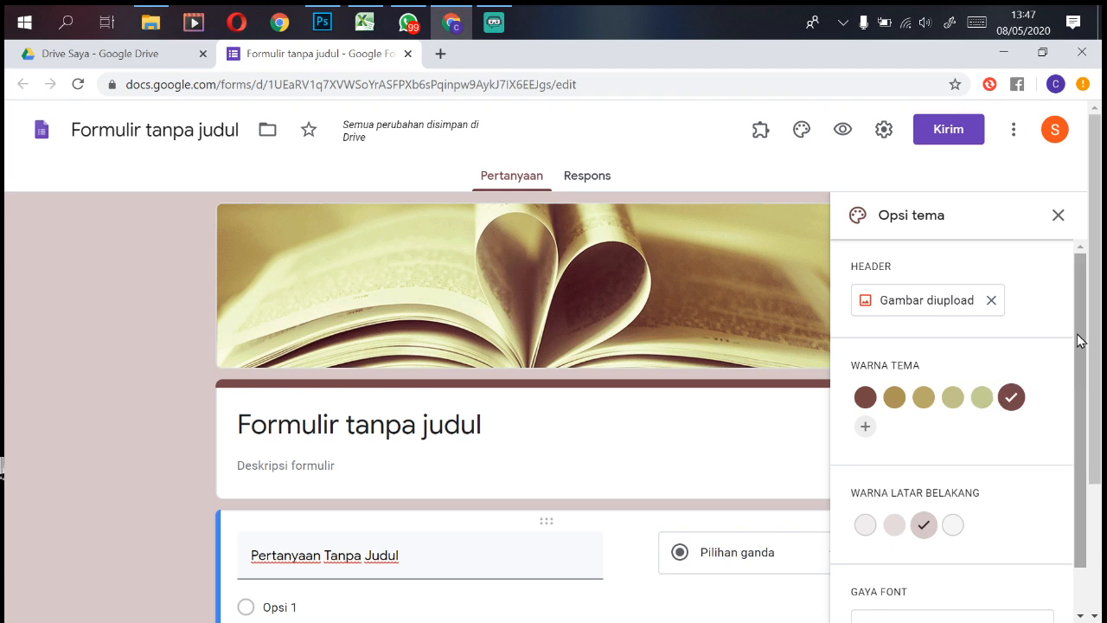
pyautogui.moveTo(1080, 340); pyautogui.dragTo(1082, 439)
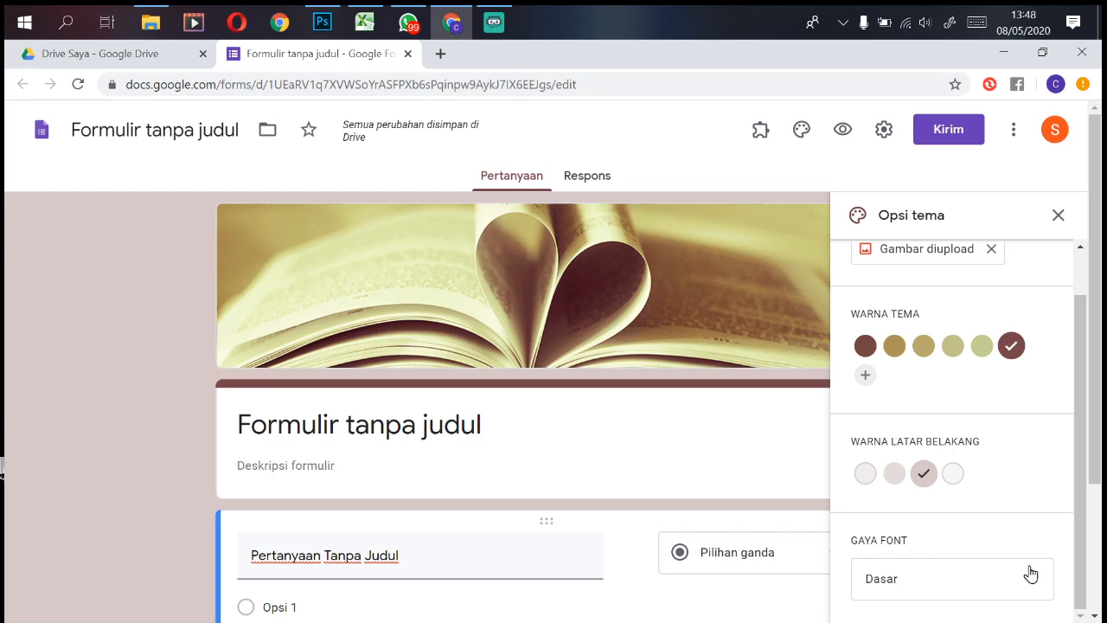
pyautogui.click(1048, 586)
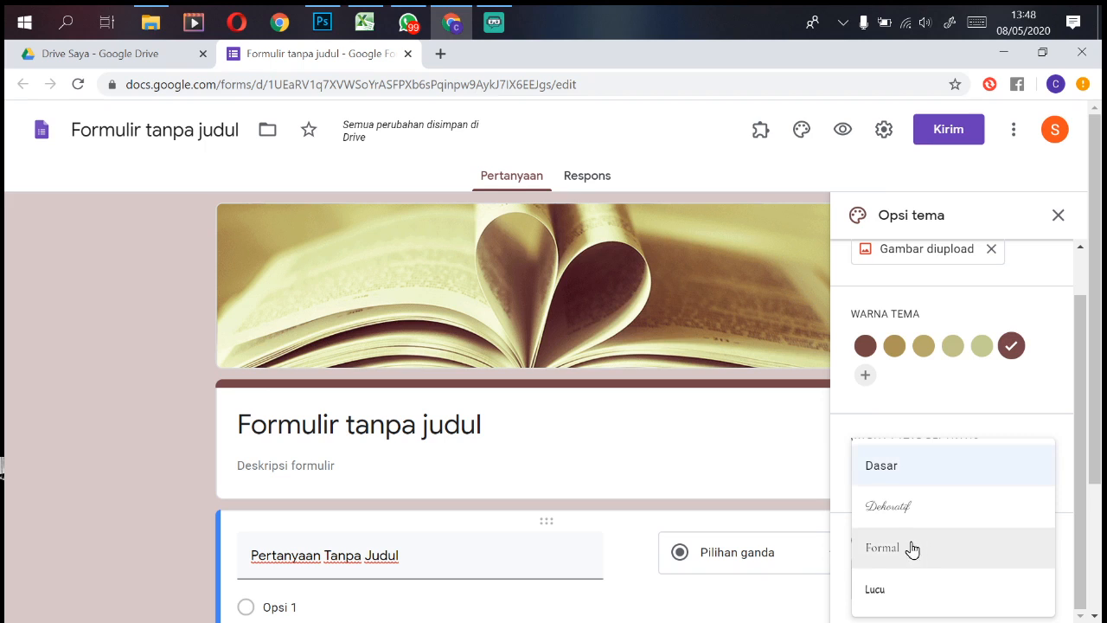
pyautogui.click(917, 471)
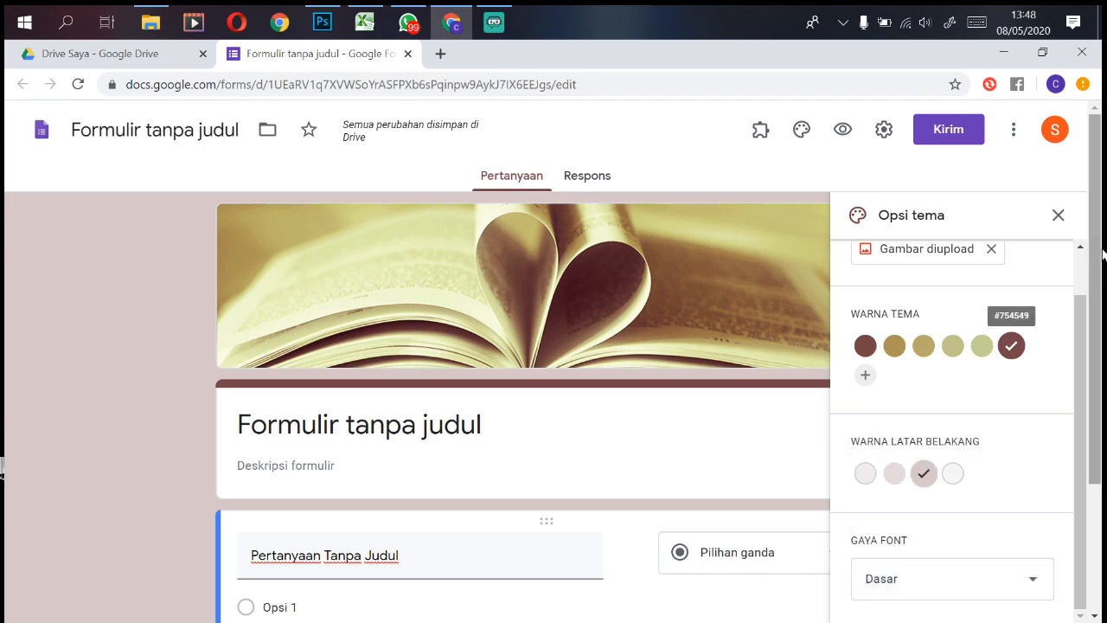
pyautogui.click(1057, 216)
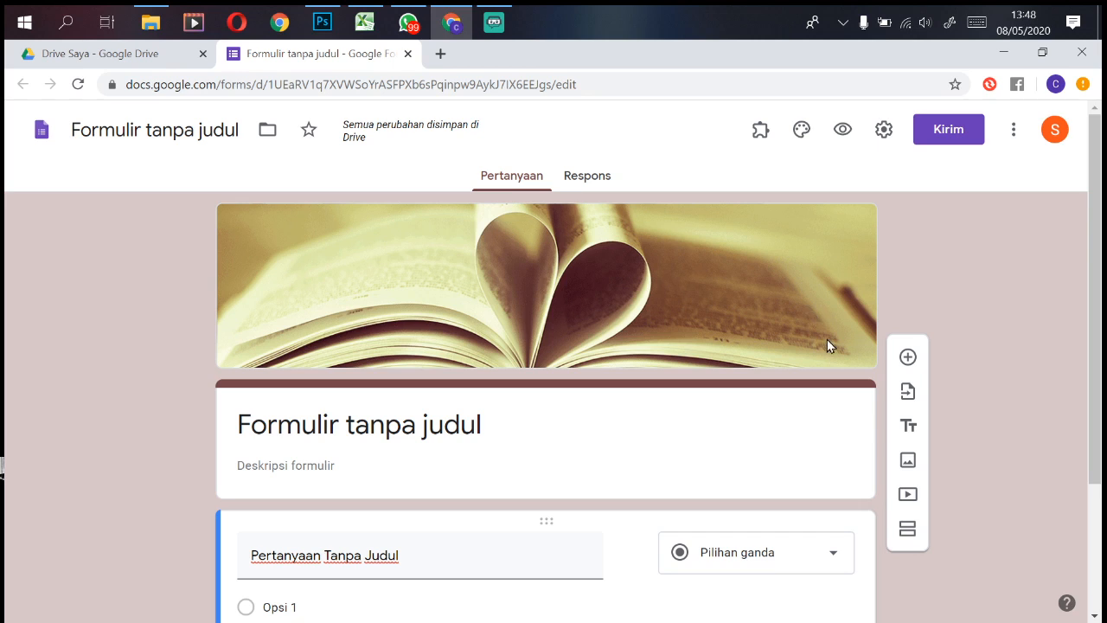
# Step: Open the form's Settings on the Presentasi (Presentation) tab
pyautogui.click(884, 129)
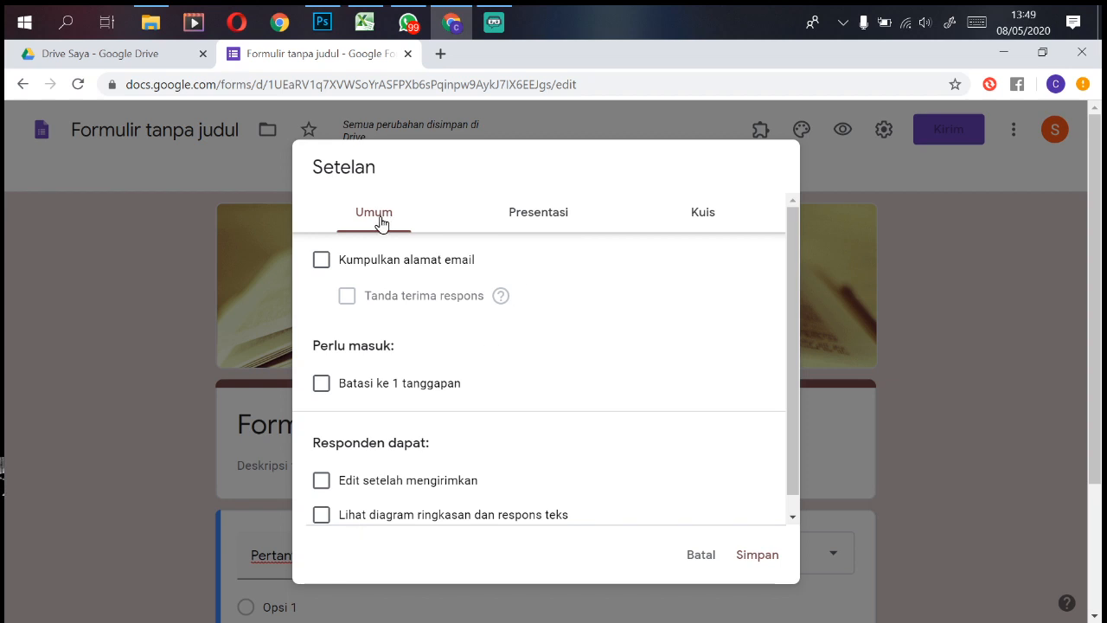
pyautogui.click(555, 210)
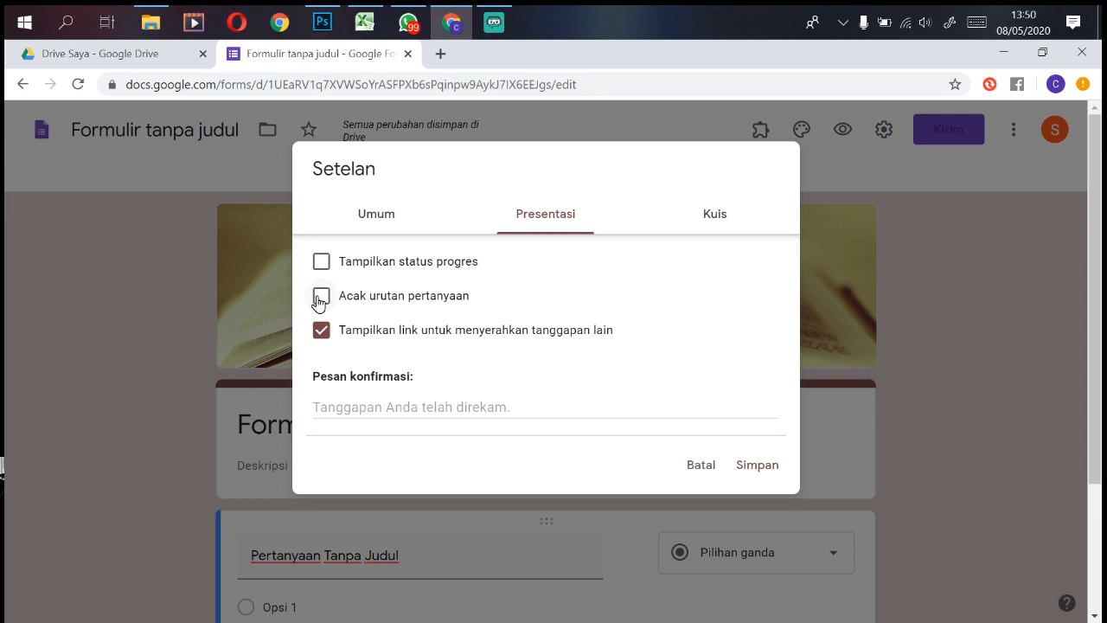
# Step: Write the confirmation message 'Tanggapan kalian sudah kita terima, silahkan konfirmasi melaui wa' followed by a phone number
pyautogui.click(397, 410)
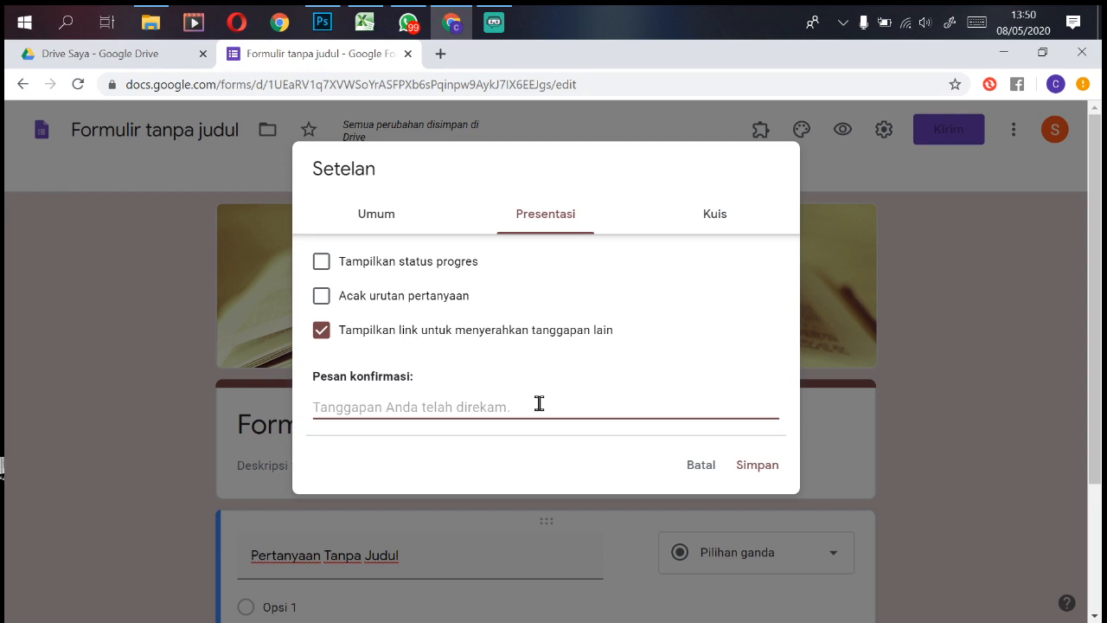
pyautogui.write('Ta')
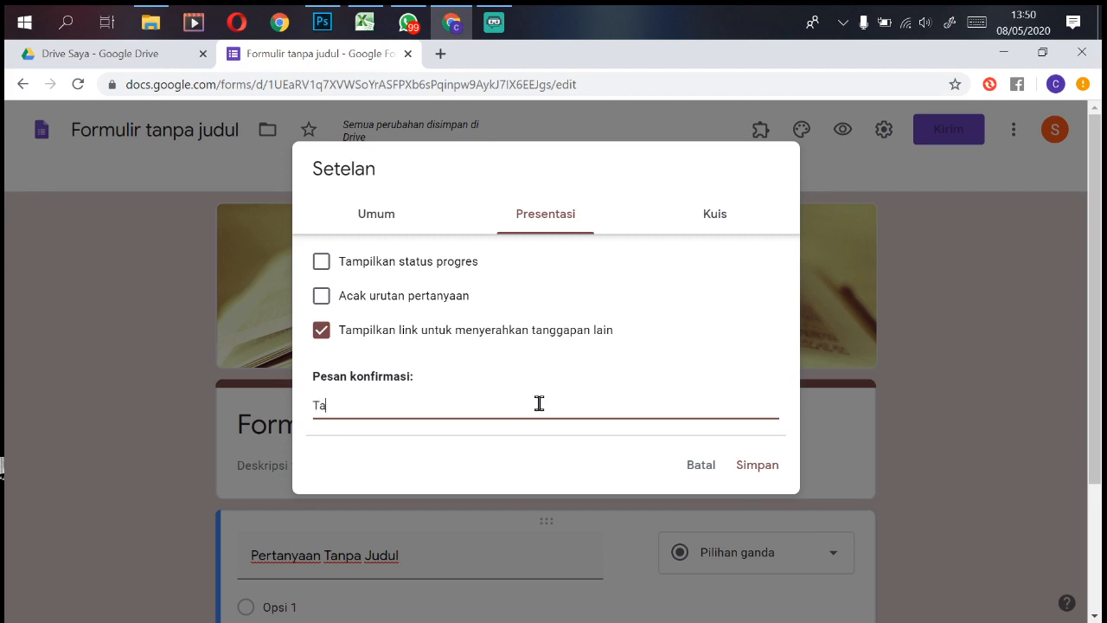
pyautogui.write('nggapan kalian sud')
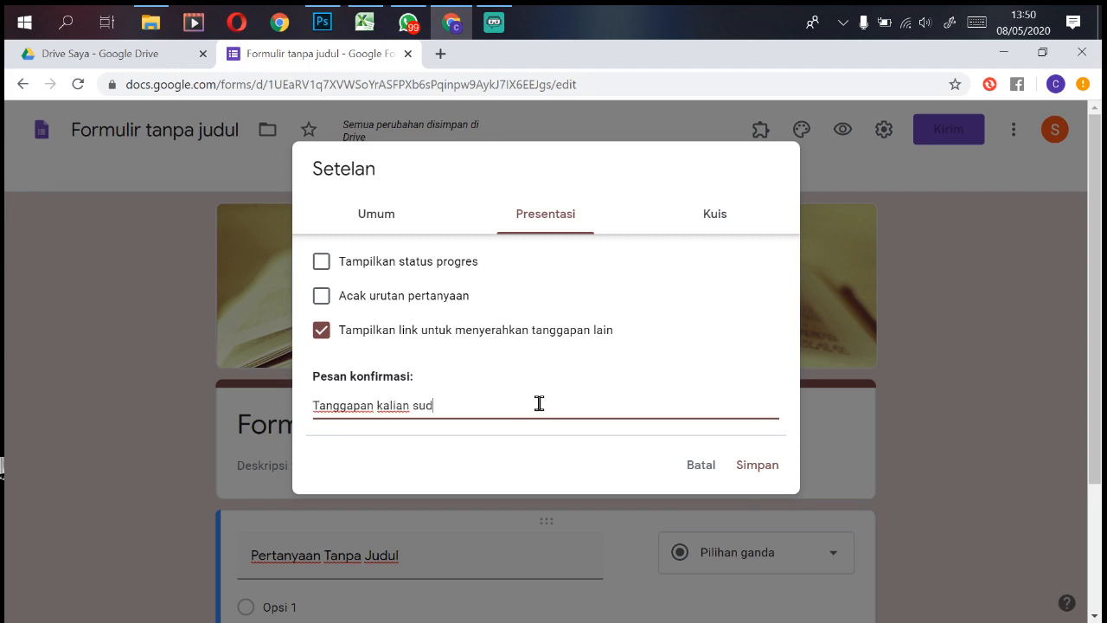
pyautogui.write('ah kita terima, si')
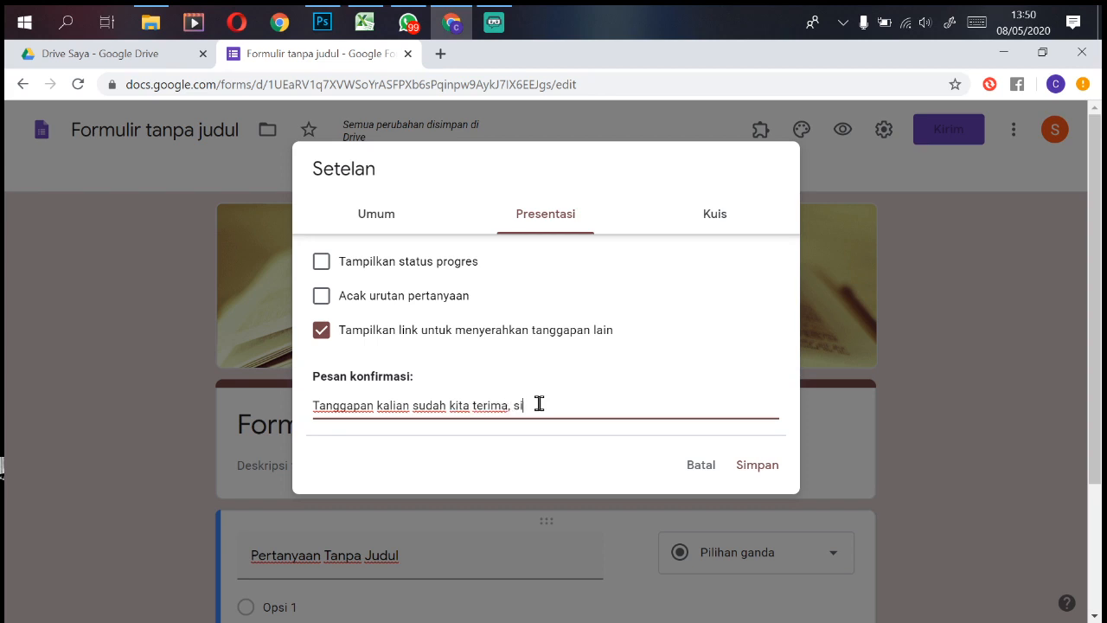
pyautogui.write('lahkan')
pyautogui.write('konfirmasi melaui ')
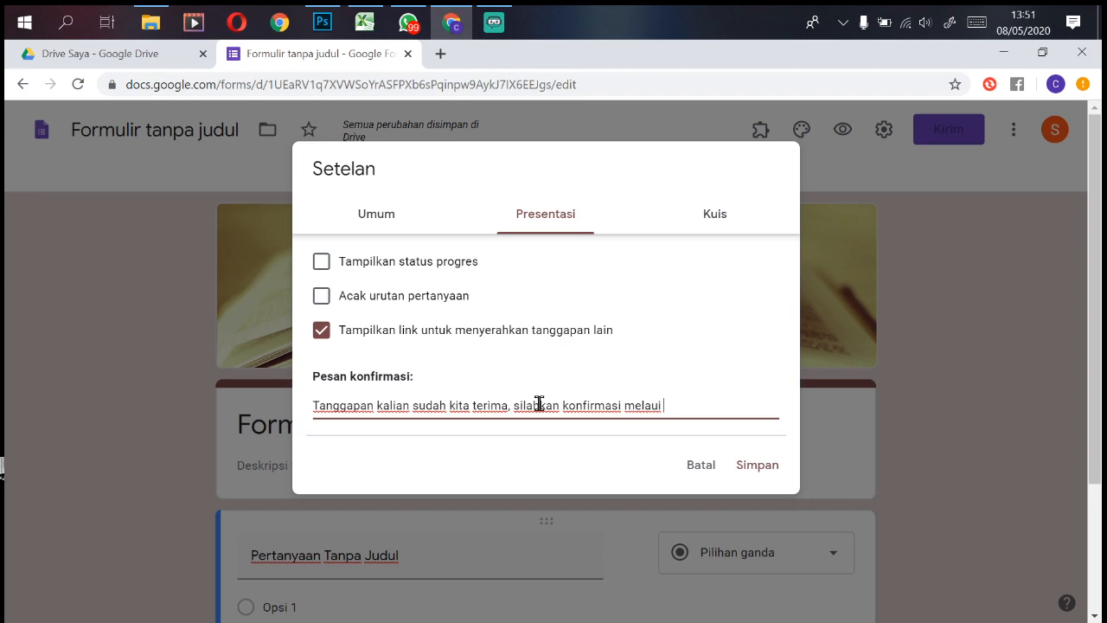
pyautogui.write('wa 00000000')
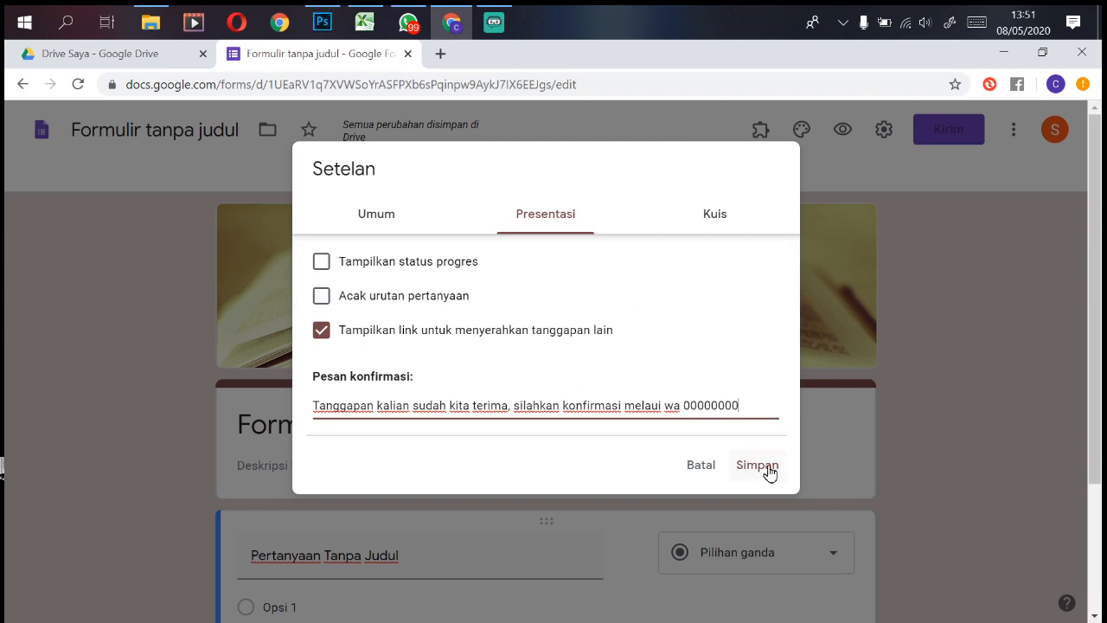
# Step: Make the form a quiz hiding missed questions and correct answers but showing point values, and save
pyautogui.click(710, 218)
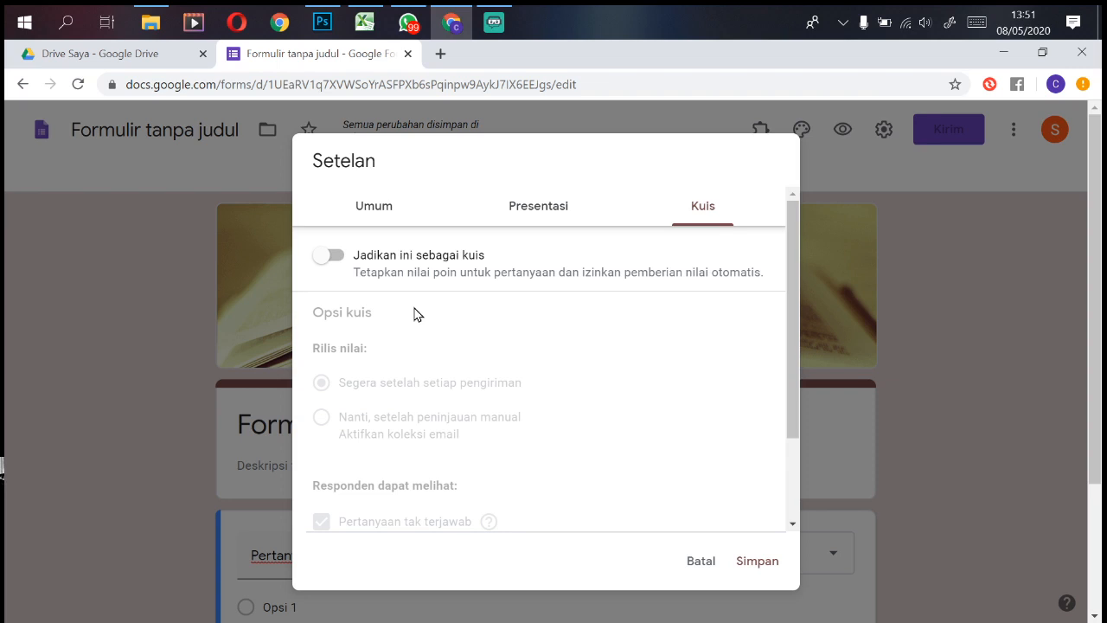
pyautogui.click(325, 255)
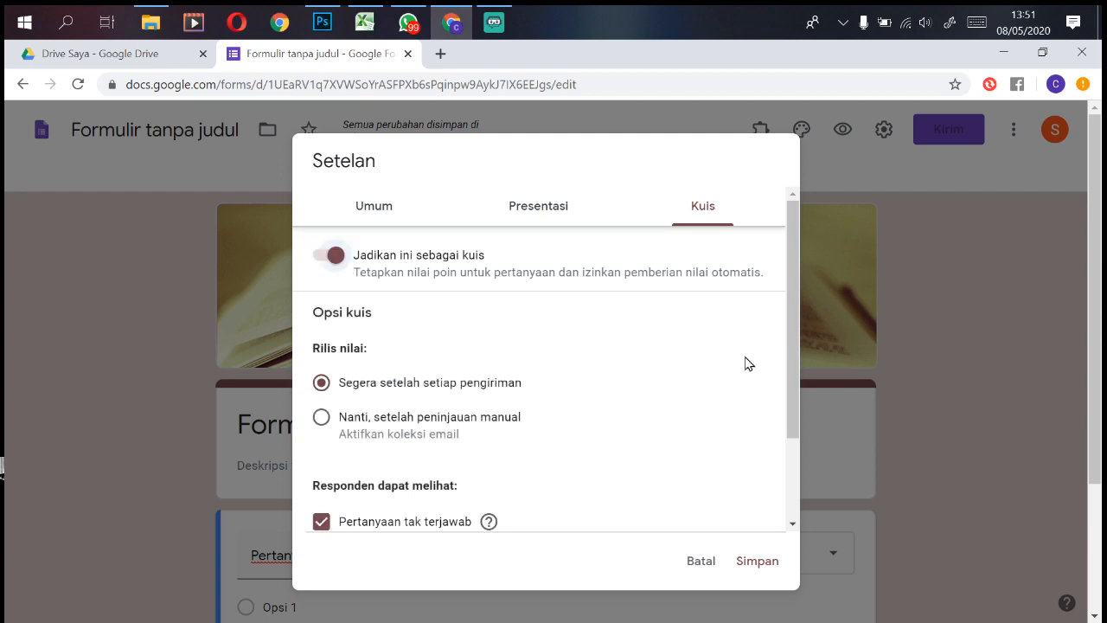
pyautogui.moveTo(788, 324); pyautogui.dragTo(791, 403)
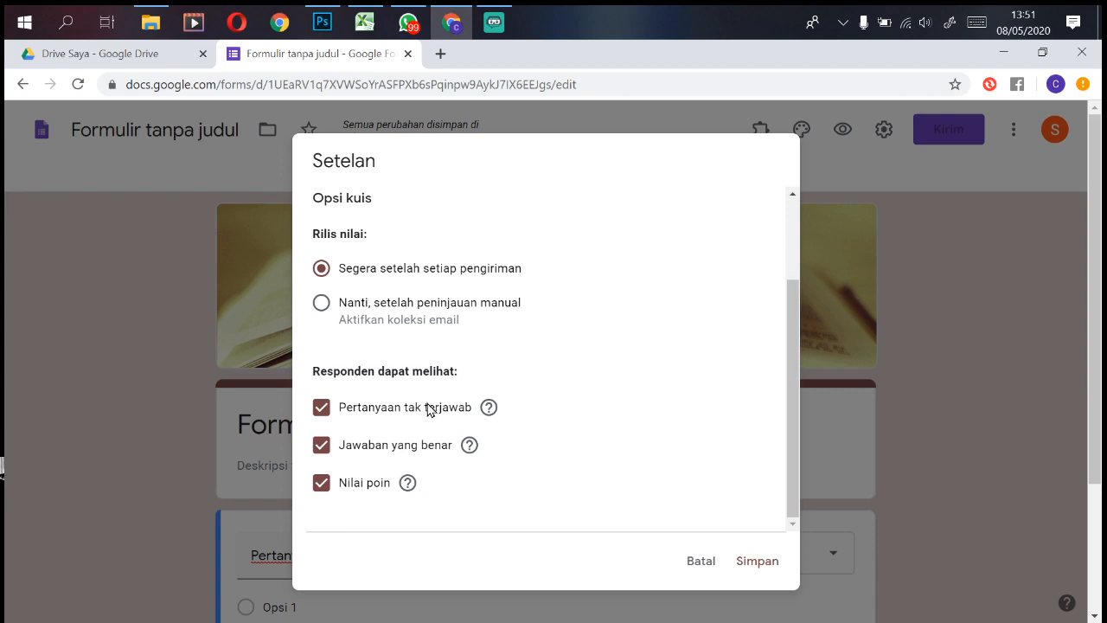
pyautogui.click(322, 412)
pyautogui.click(326, 448)
pyautogui.click(749, 566)
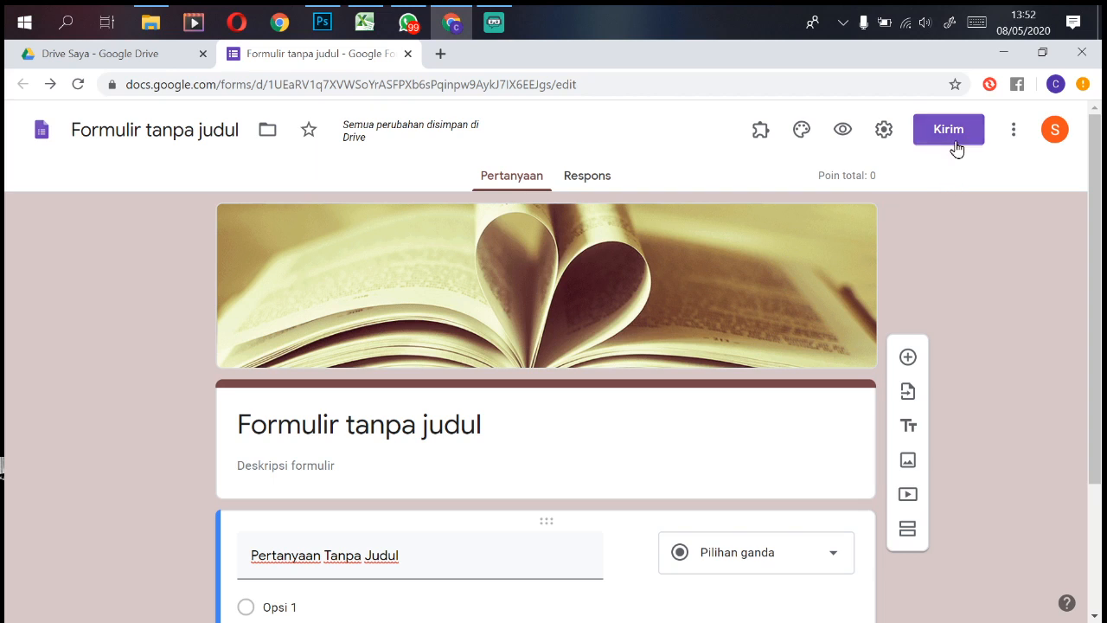
# Step: Open the form's three-dot 'Lainnya' (More) options menu
pyautogui.click(1014, 130)
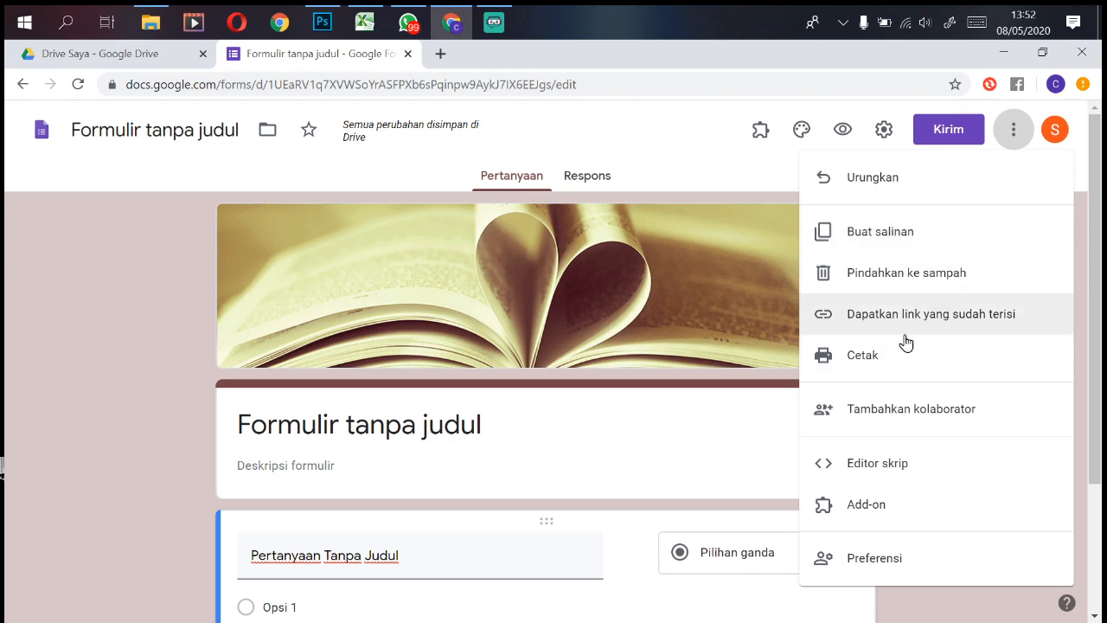
# Step: Add a collaborator's e-mail address to the form with the Editor role and notification on
pyautogui.click(900, 411)
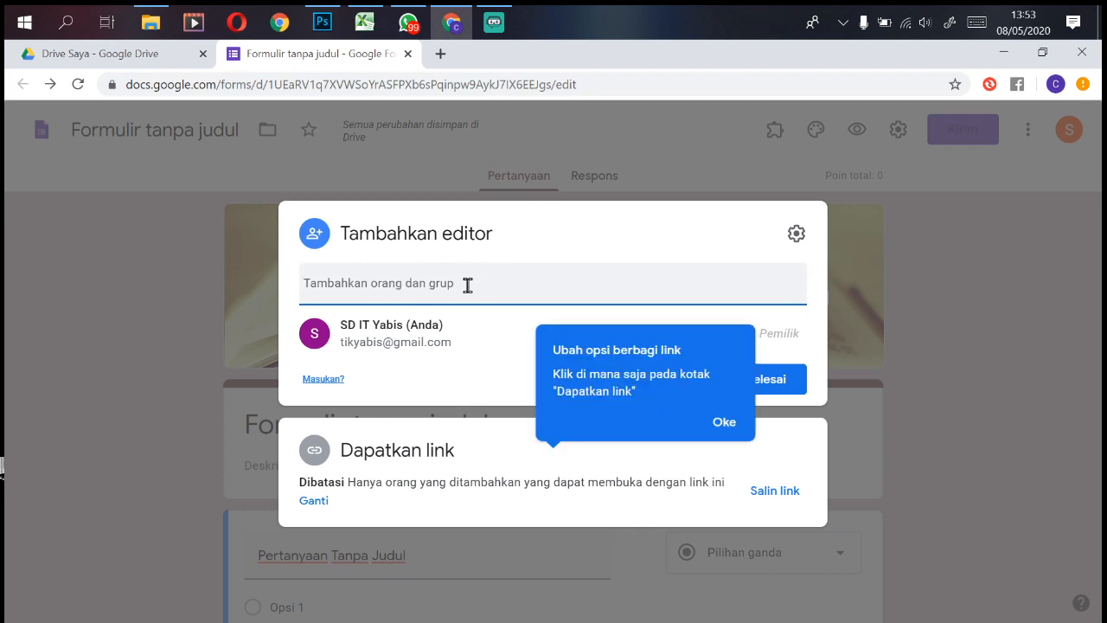
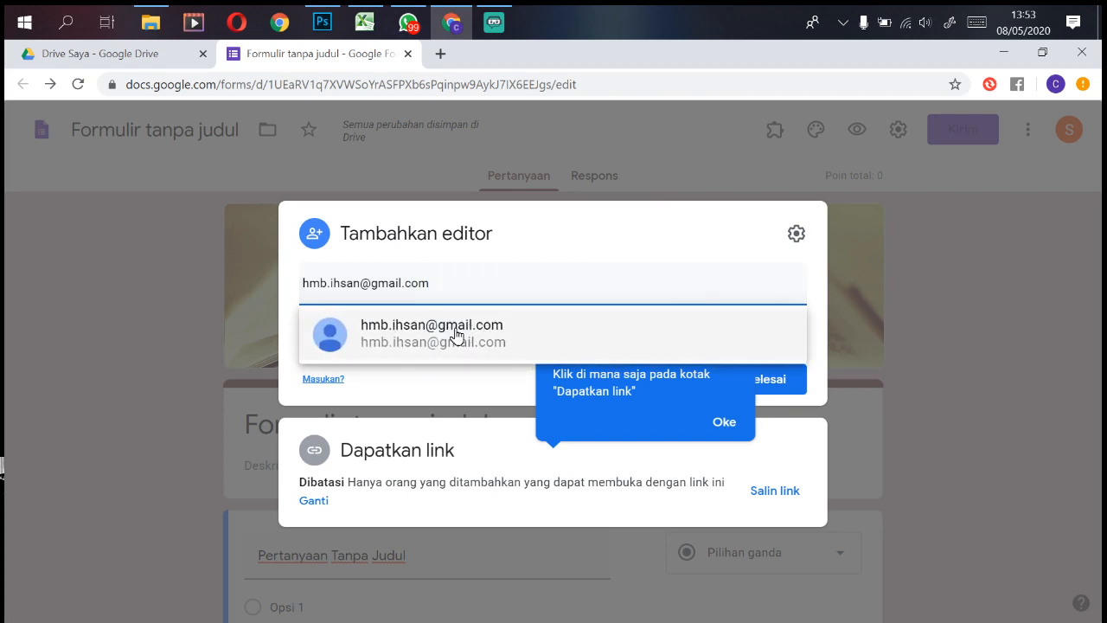
pyautogui.click(456, 336)
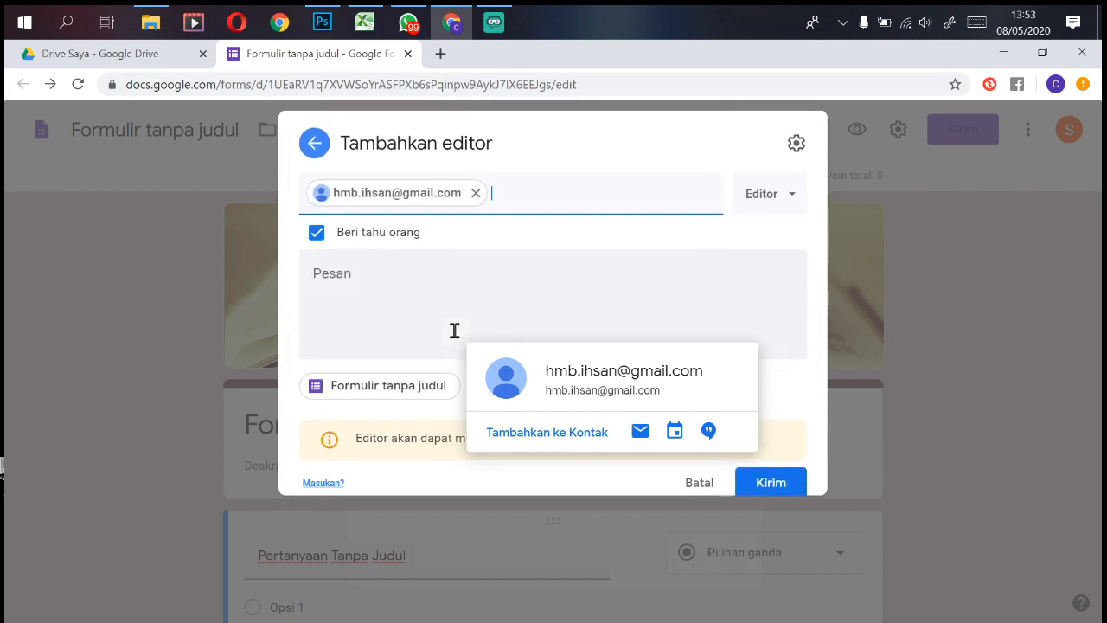
pyautogui.click(774, 191)
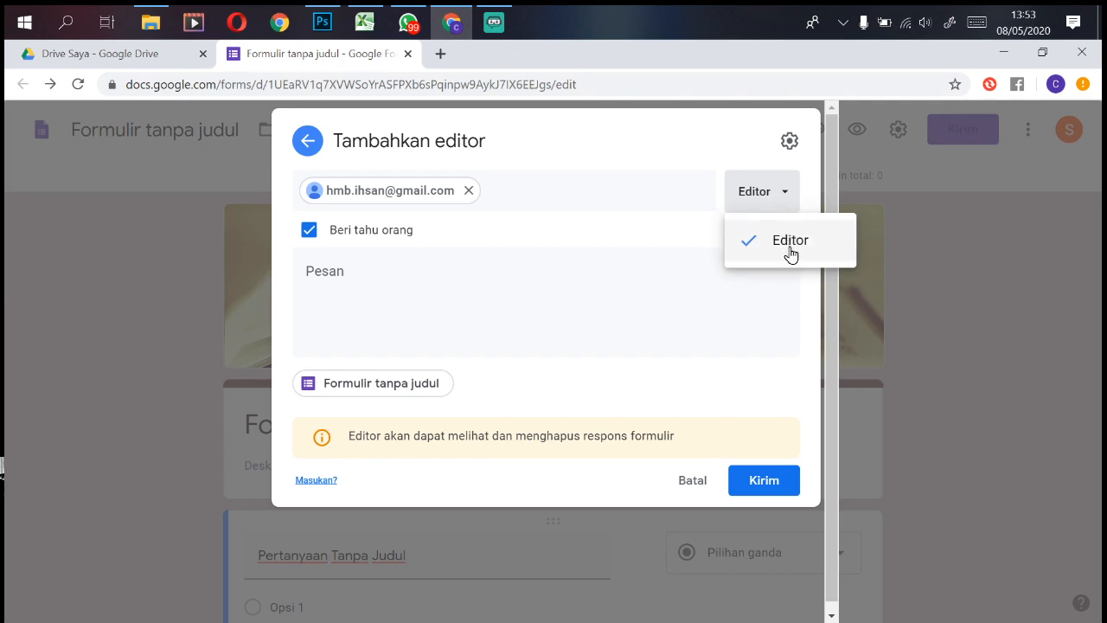
pyautogui.click(668, 308)
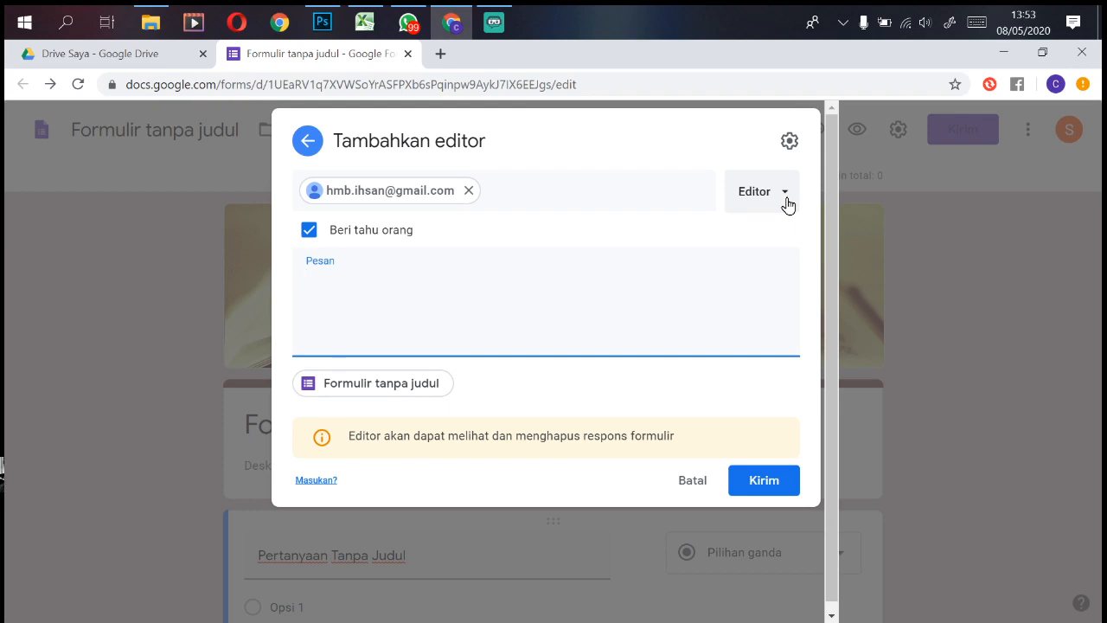
# Step: Send the editor invitation and return to the form editor
pyautogui.click(766, 487)
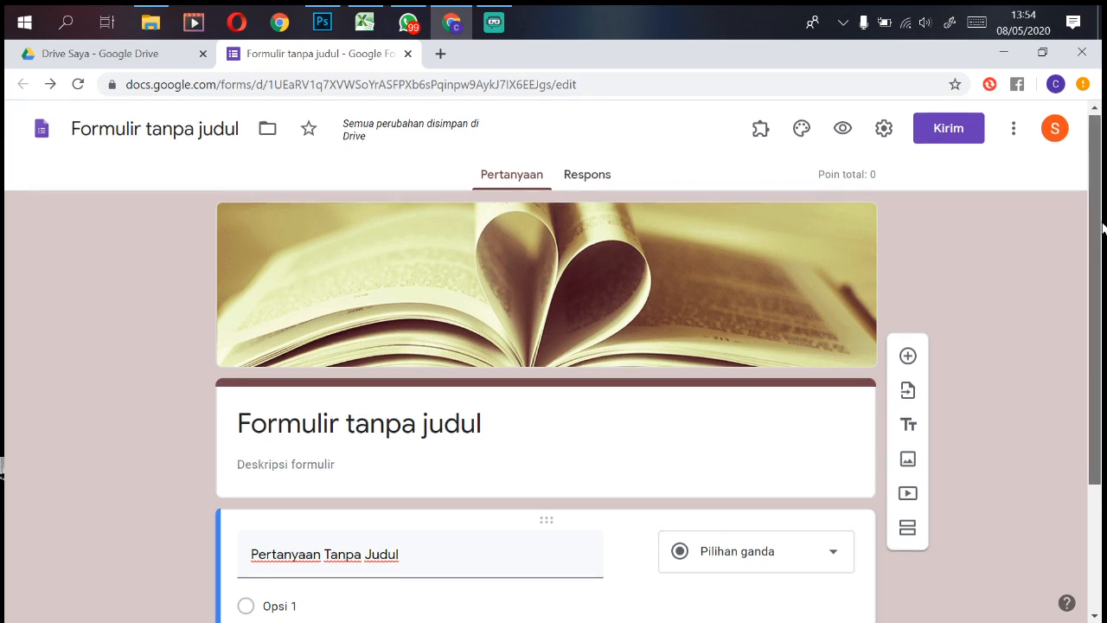
pyautogui.moveTo(1103, 226)
pyautogui.mouseDown()
pyautogui.moveTo(1102, 254)
pyautogui.moveTo(1102, 208)
pyautogui.mouseUp()
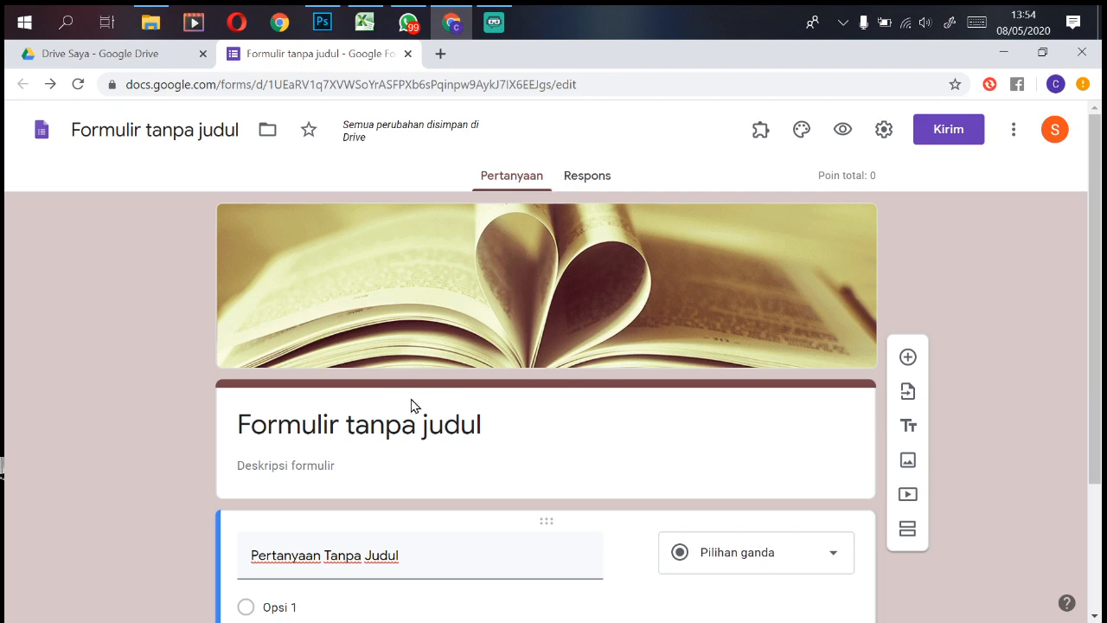
pyautogui.click(595, 177)
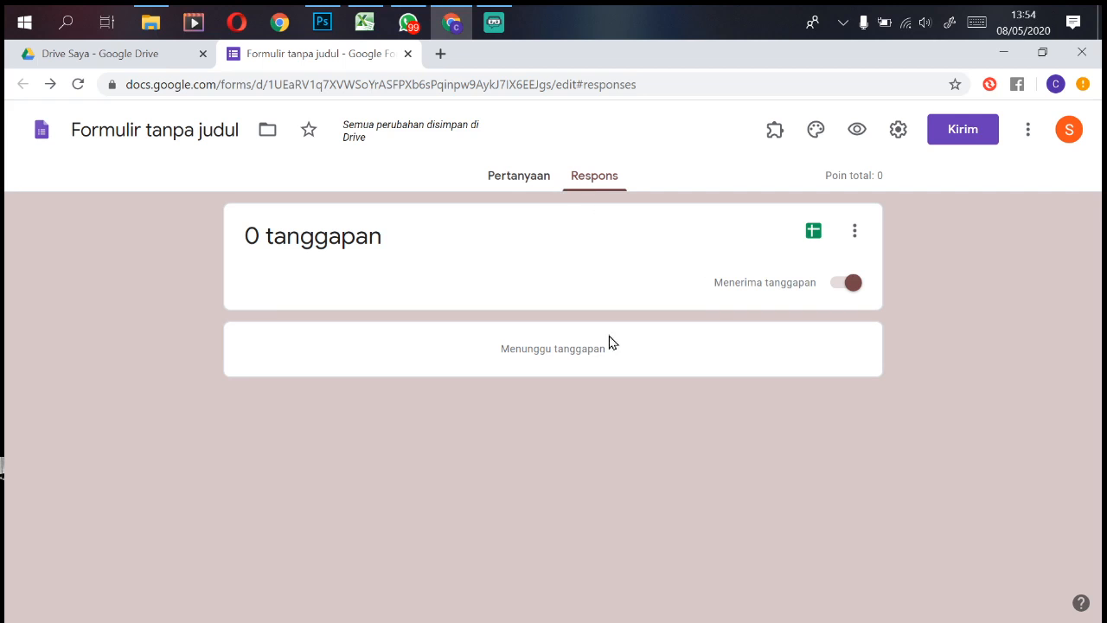
pyautogui.click(519, 176)
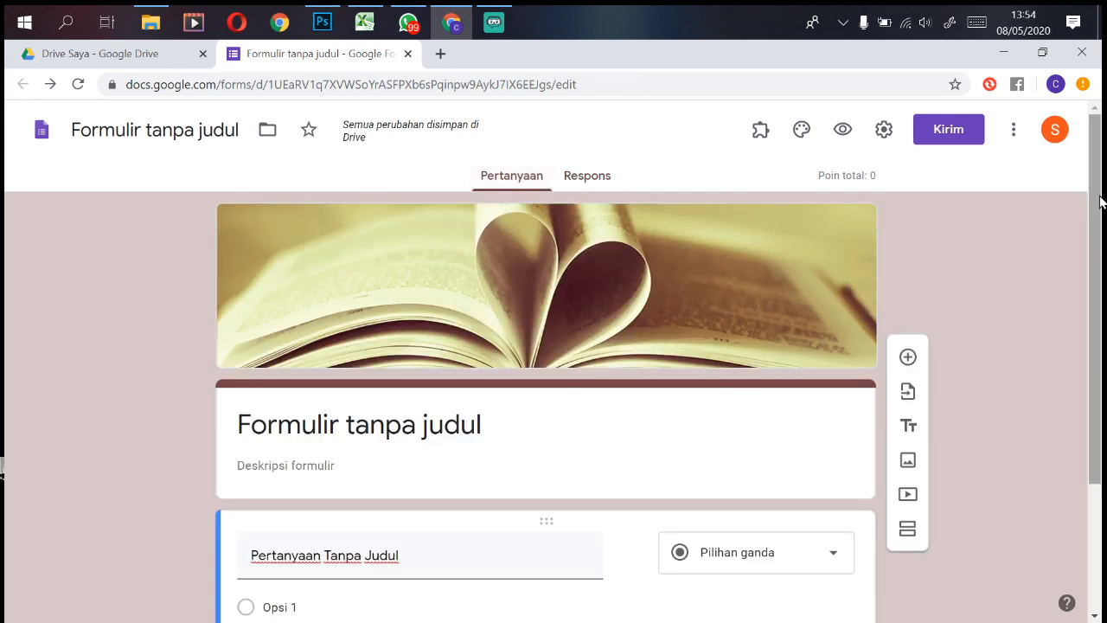
pyautogui.moveTo(1093, 214)
pyautogui.mouseDown()
pyautogui.moveTo(1103, 299)
pyautogui.moveTo(1095, 194)
pyautogui.mouseUp()
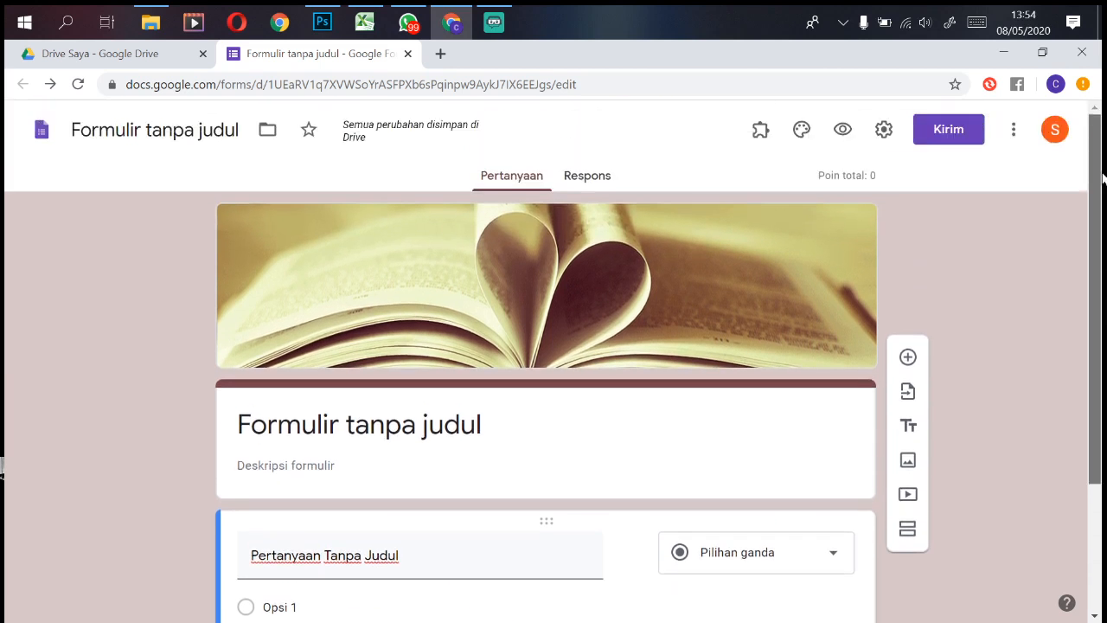
# Step: Replace 'Formulir tanpa judul' with 'Soal Latihan TIK Kelas 4 SDIT YABIS', then switch to the Drive Saya tab
pyautogui.click(557, 411)
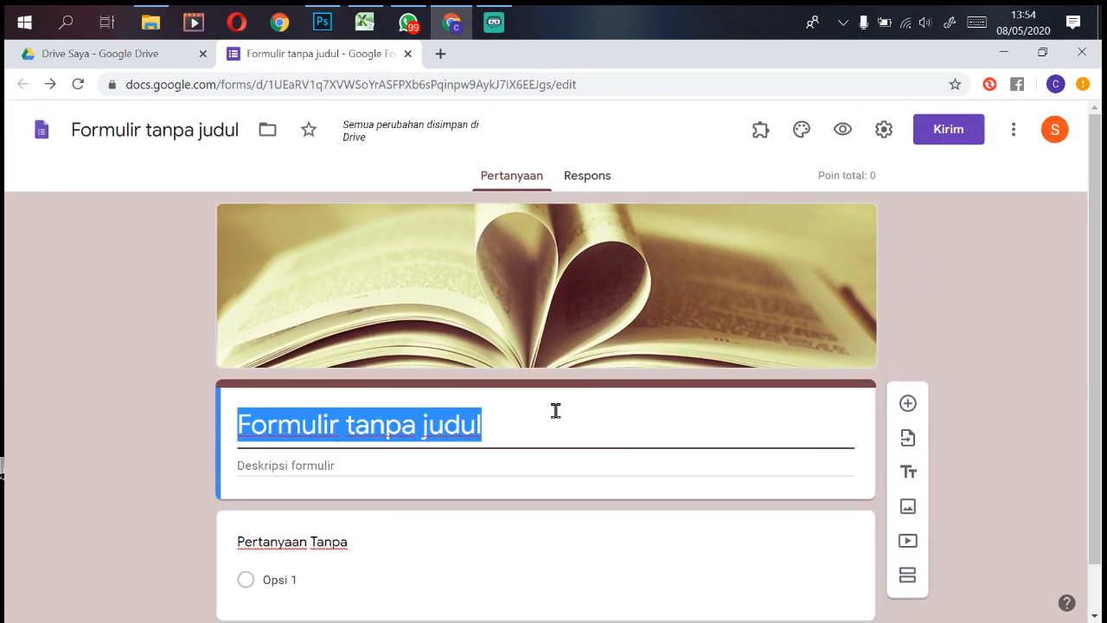
pyautogui.write('soal')
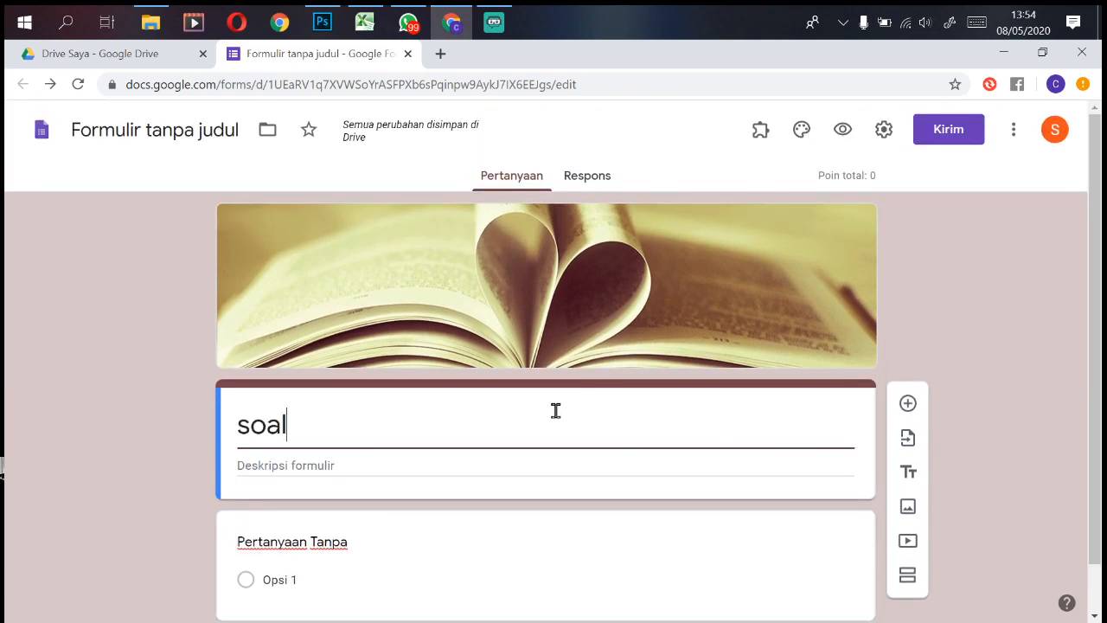
pyautogui.press('BackSpace')
pyautogui.press('BackSpace')
pyautogui.press('BackSpace')
pyautogui.press('BackSpace')
pyautogui.write('sOL')
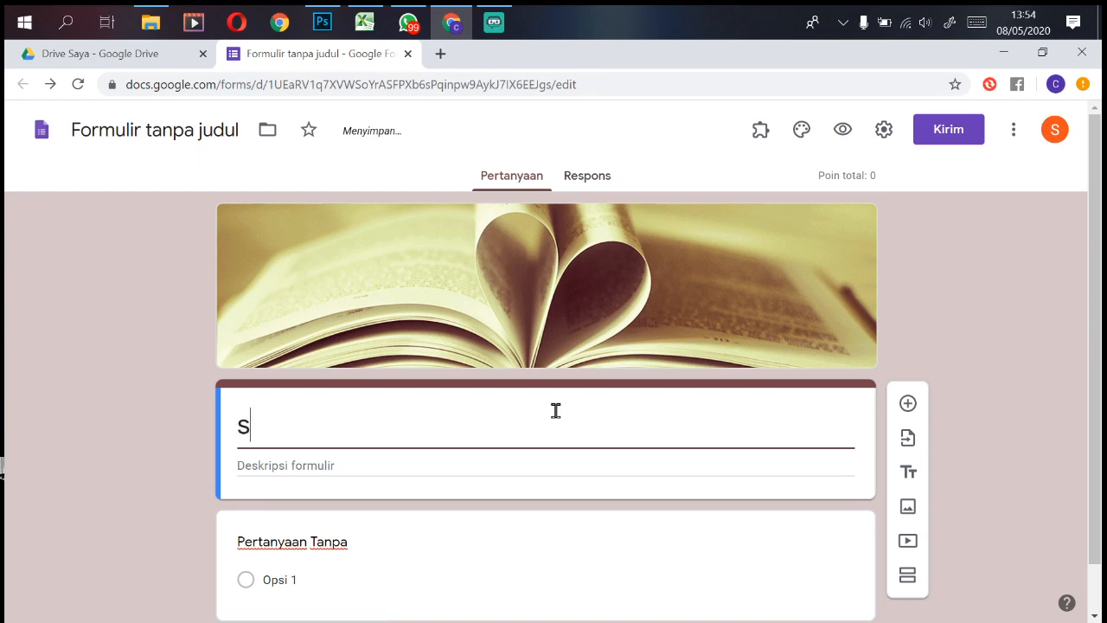
pyautogui.press('BackSpace')
pyautogui.press('BackSpace')
pyautogui.press('BackSpace')
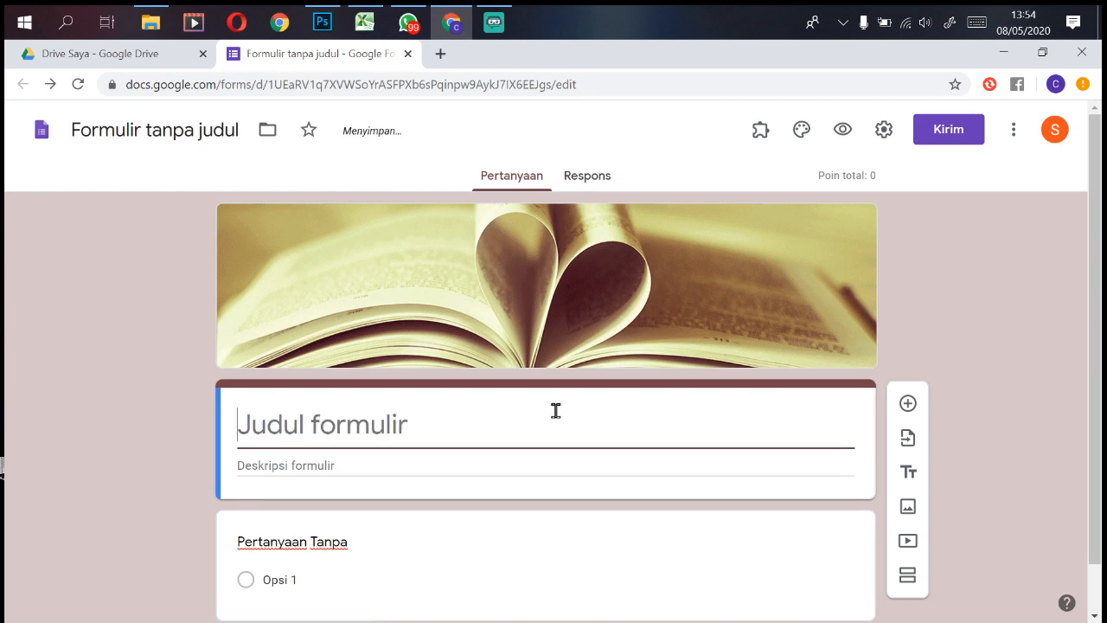
pyautogui.write('Soal Lat')
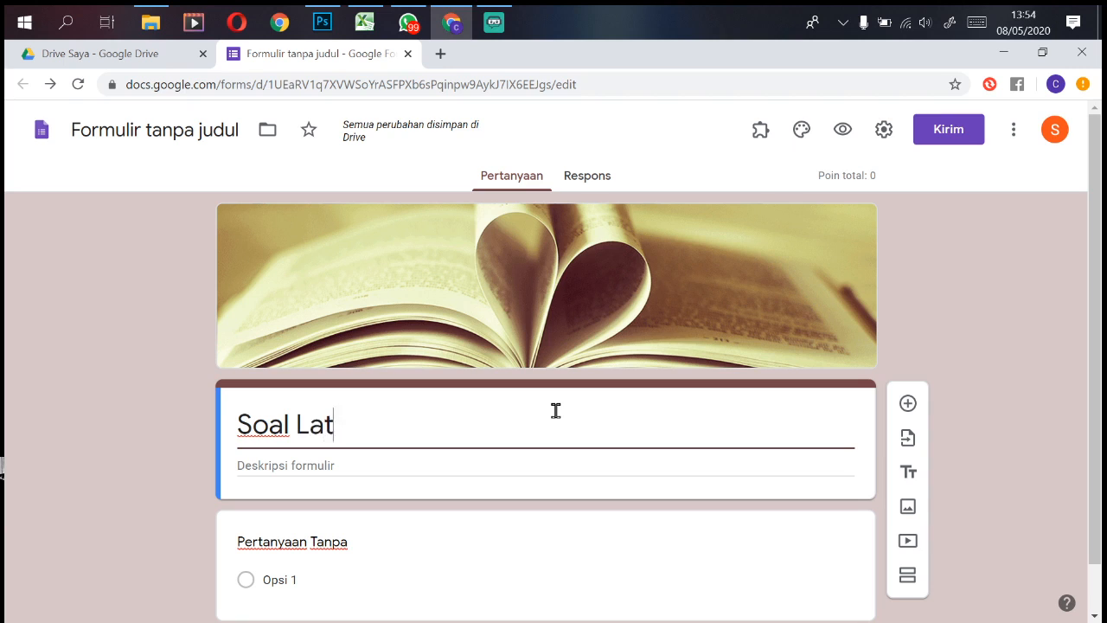
pyautogui.write('ihan TIK')
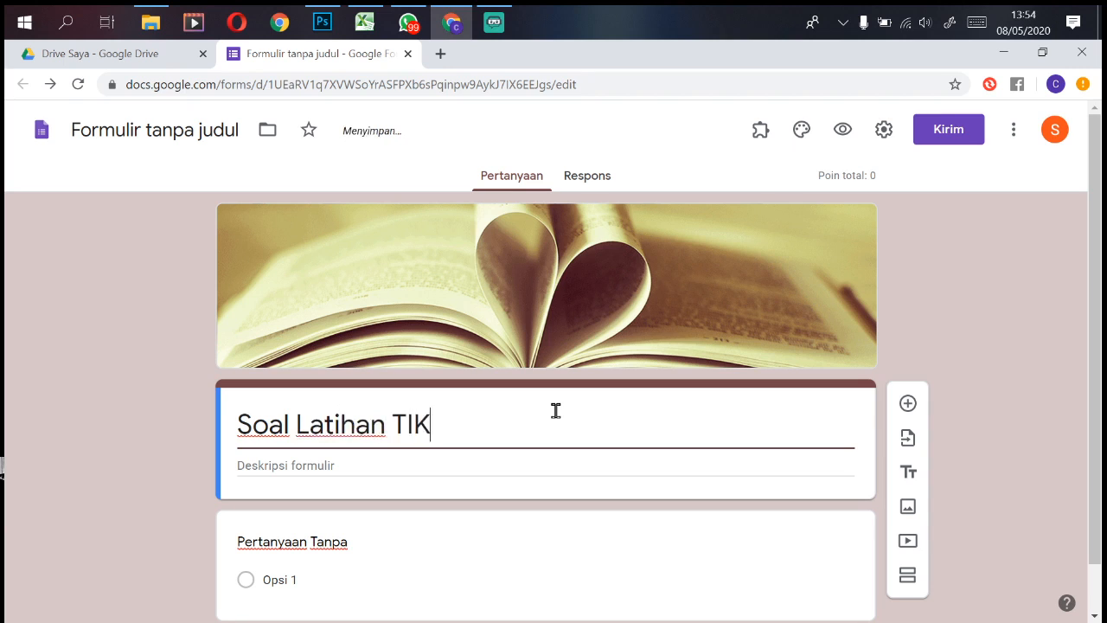
pyautogui.write(' k')
pyautogui.press('BackSpace')
pyautogui.write('Keal')
pyautogui.press('BackSpace')
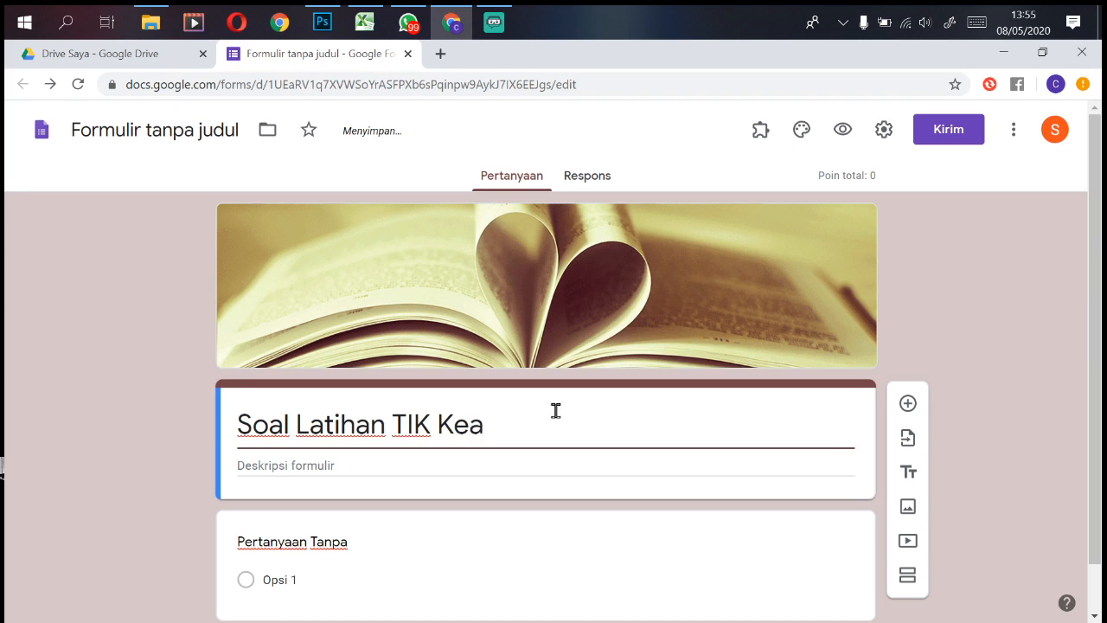
pyautogui.write('las 4')
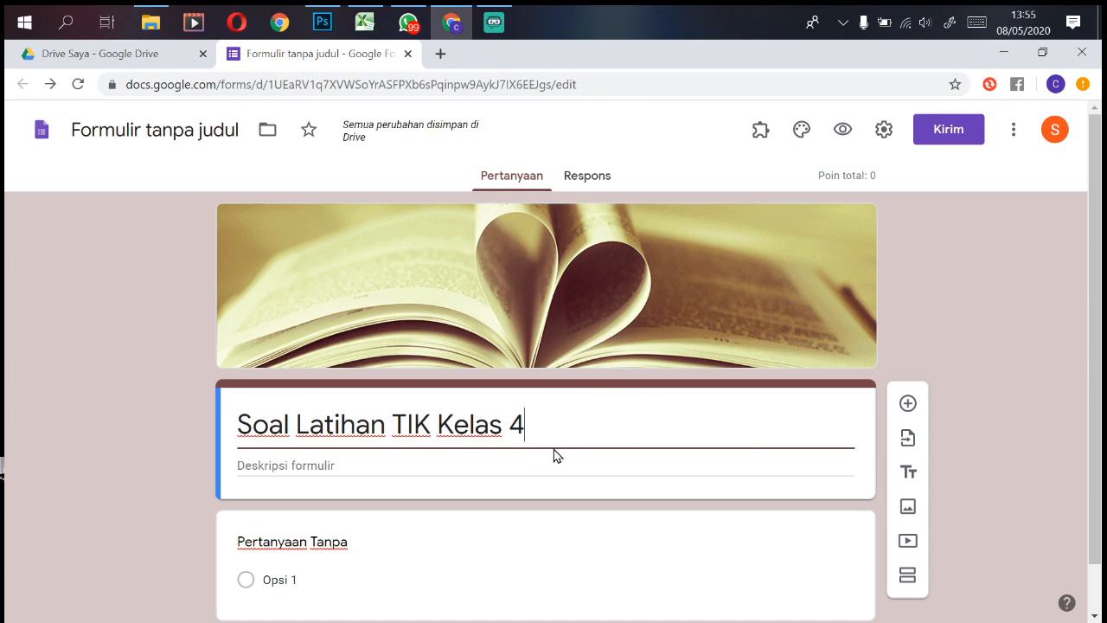
pyautogui.write('SD')
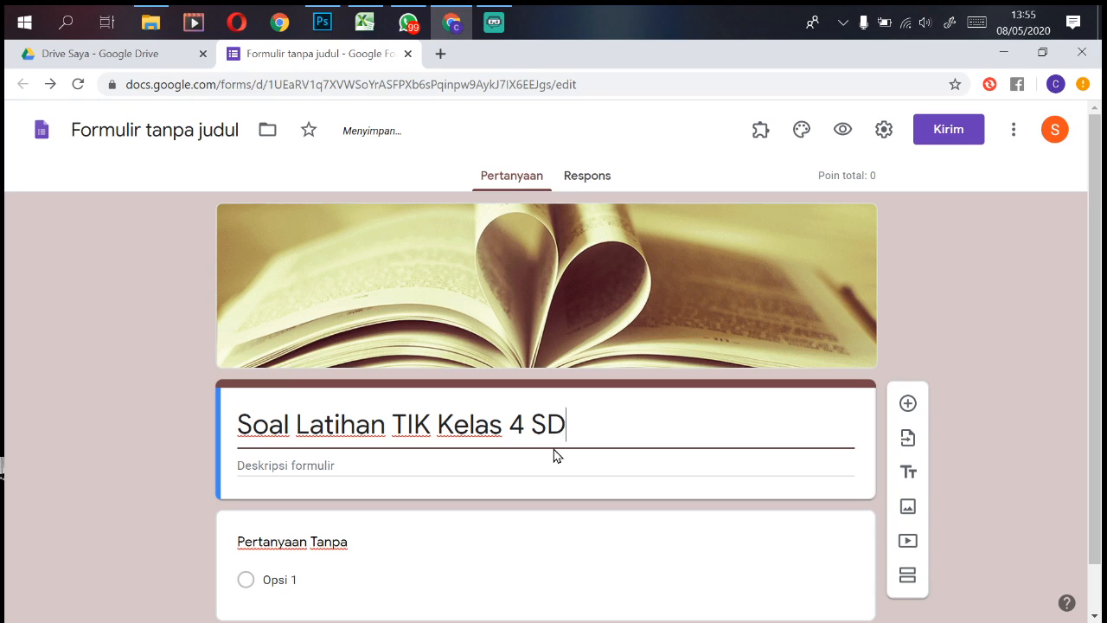
pyautogui.write('IT YABIS')
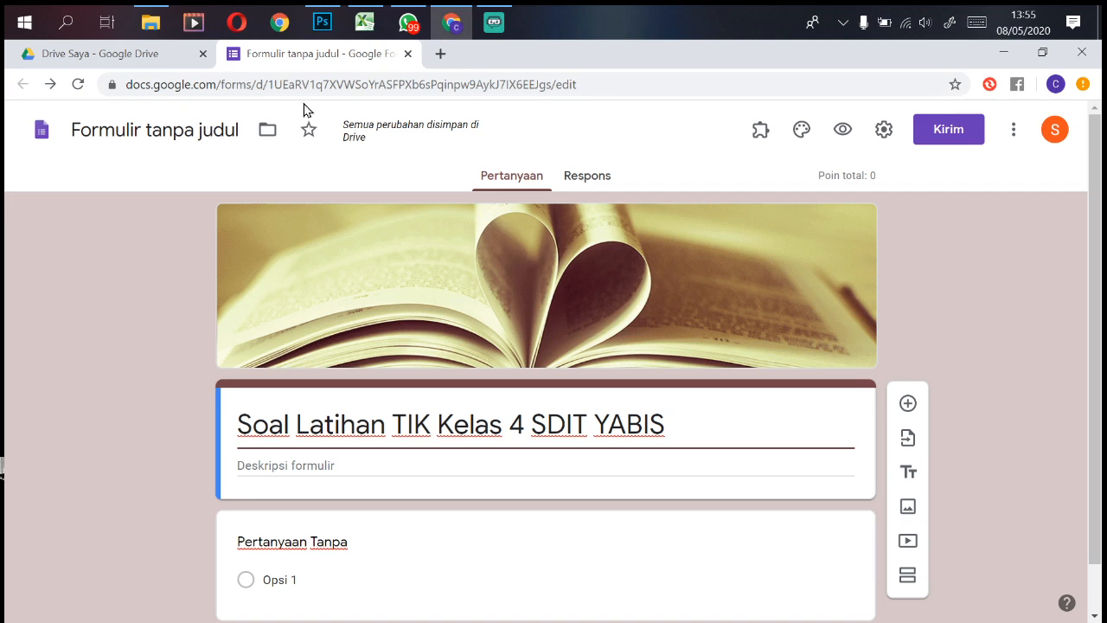
pyautogui.click(148, 60)
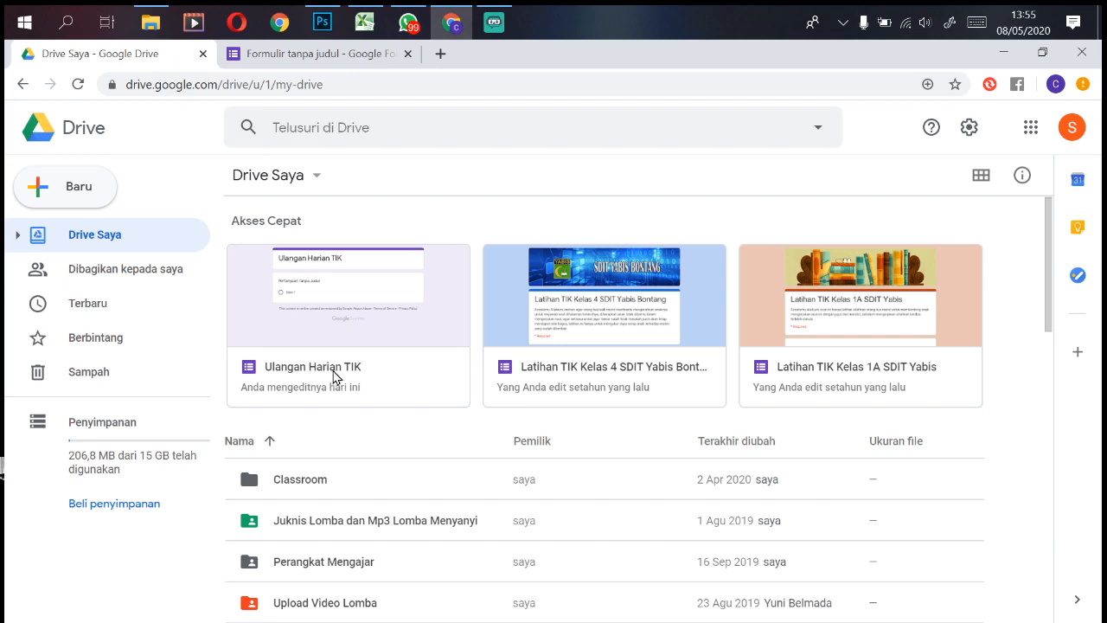
# Step: Name the form file after its title, confirm it in a refreshed Drive, then resume editing the form
pyautogui.click(327, 54)
pyautogui.click(197, 132)
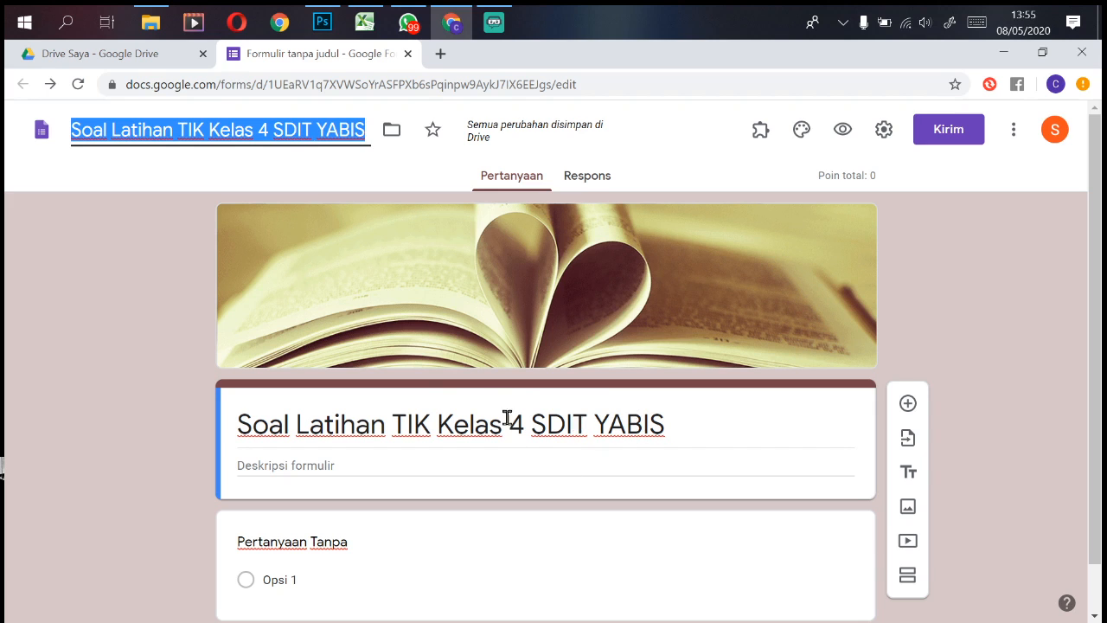
pyautogui.click(139, 57)
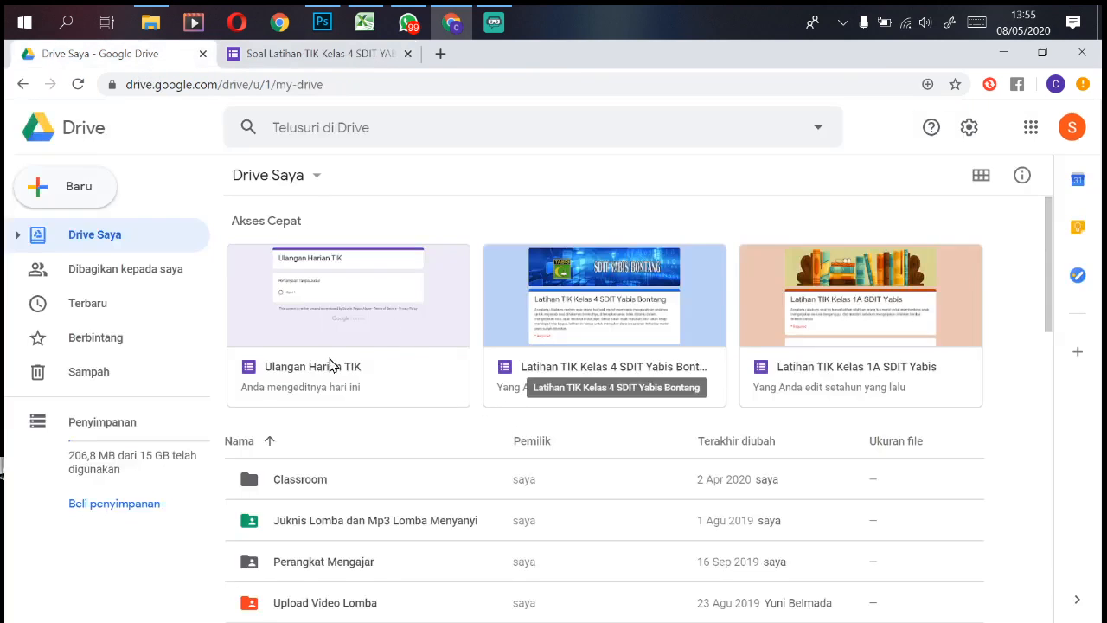
pyautogui.click(78, 84)
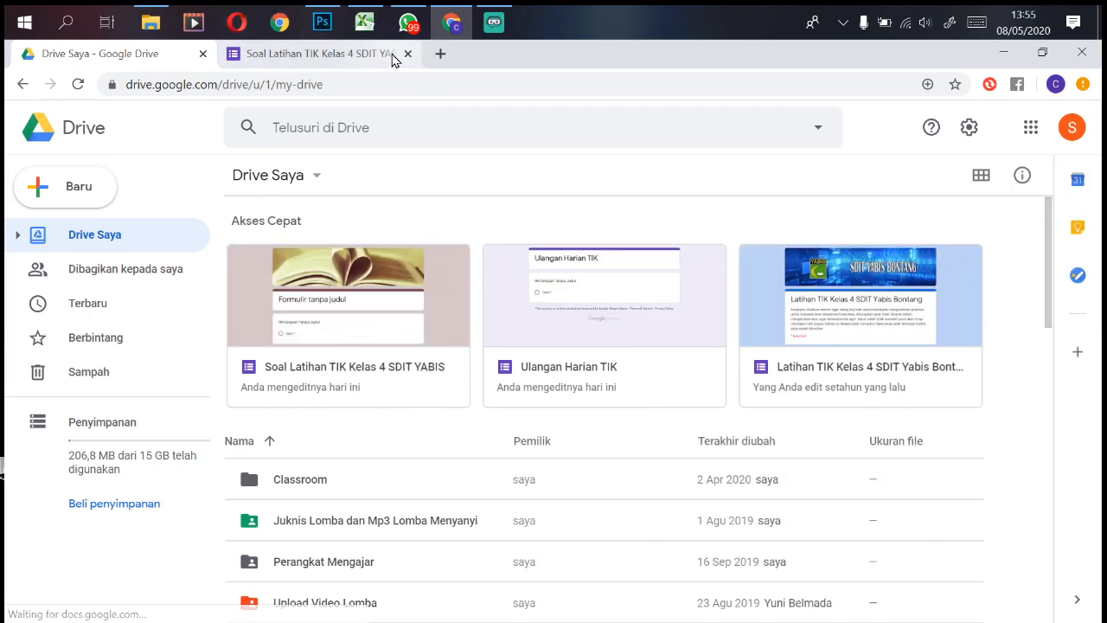
pyautogui.click(328, 57)
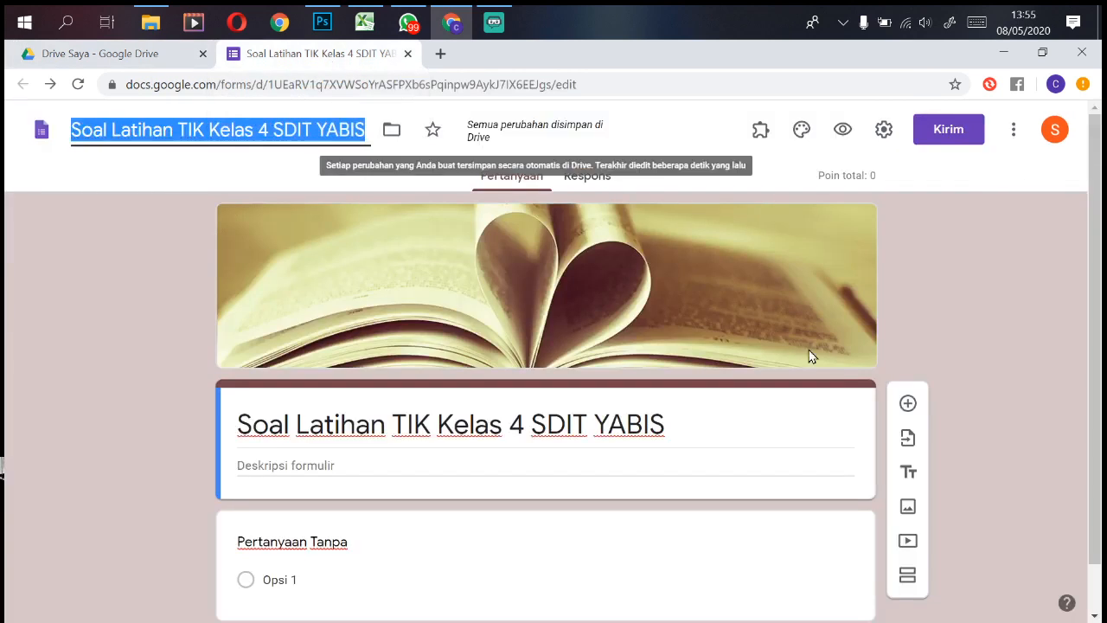
pyautogui.click(644, 472)
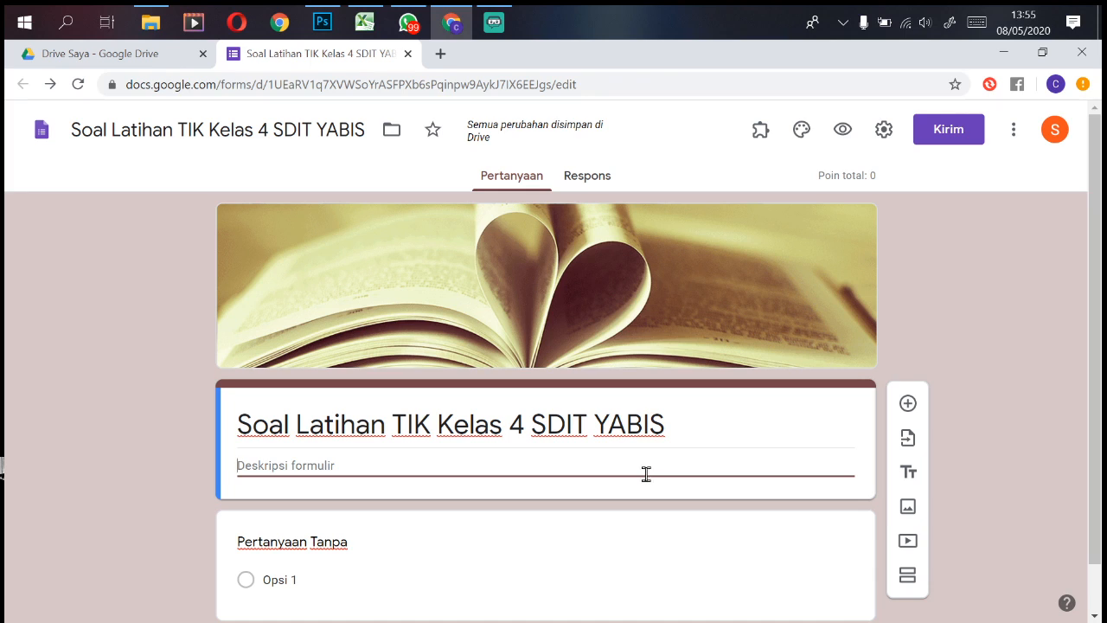
pyautogui.scroll(-1, 1094, 321)
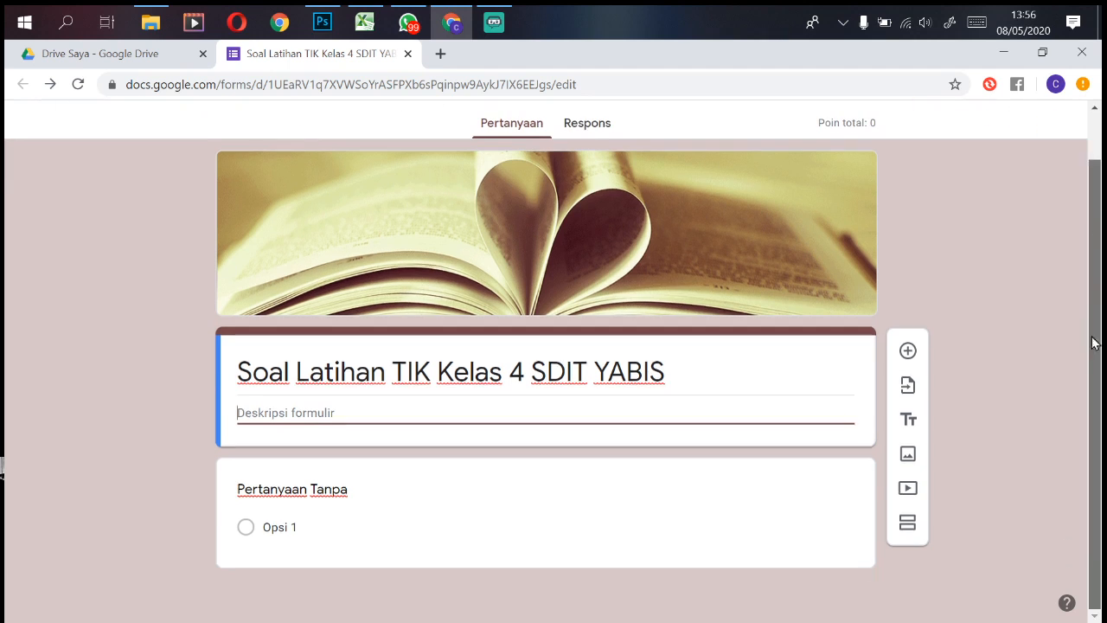
pyautogui.click(376, 492)
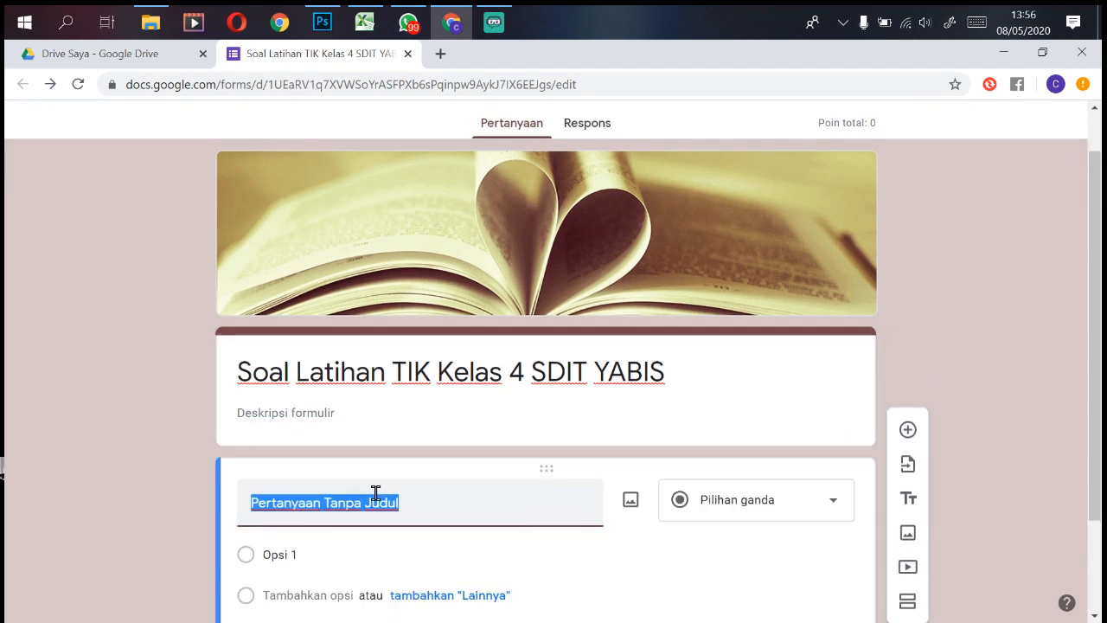
pyautogui.moveTo(1092, 260); pyautogui.dragTo(1088, 386)
pyautogui.click(519, 375)
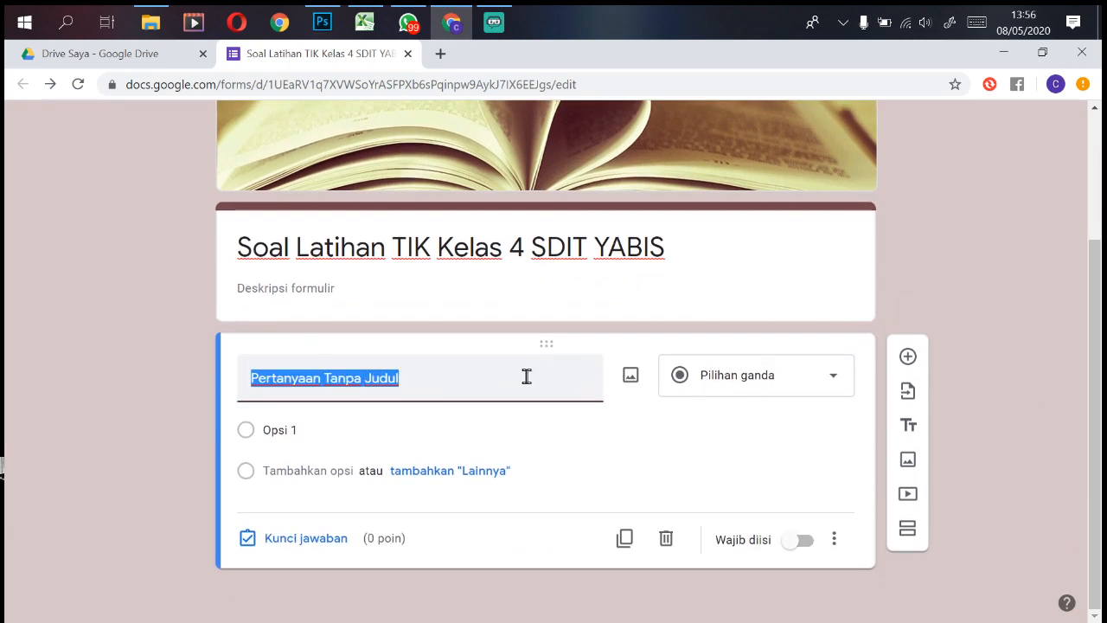
pyautogui.click(789, 385)
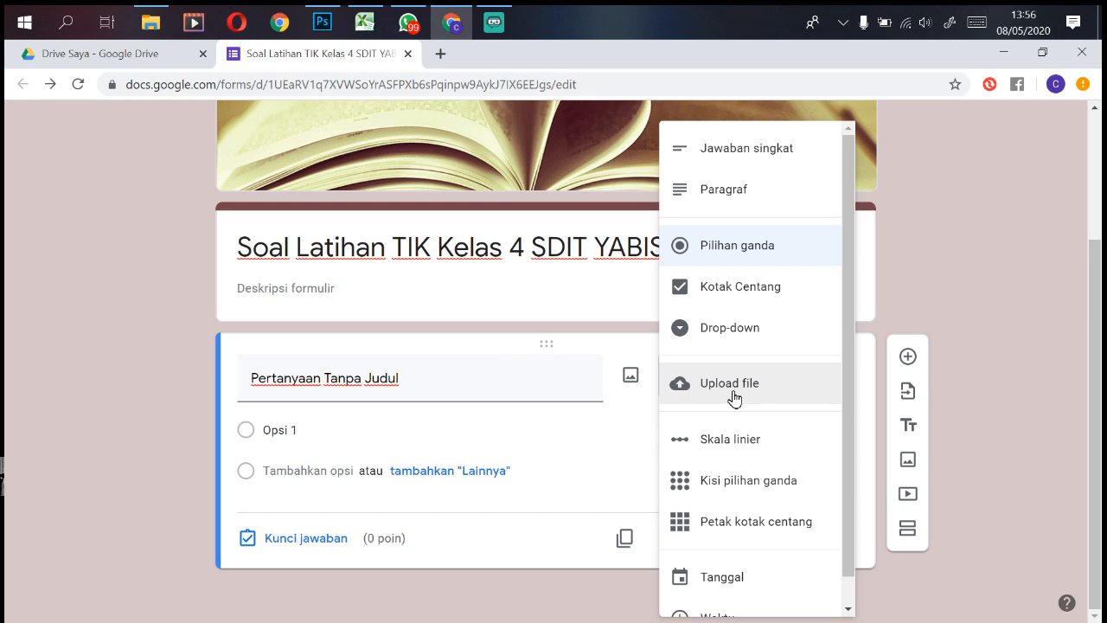
pyautogui.scroll(-1, 735, 399)
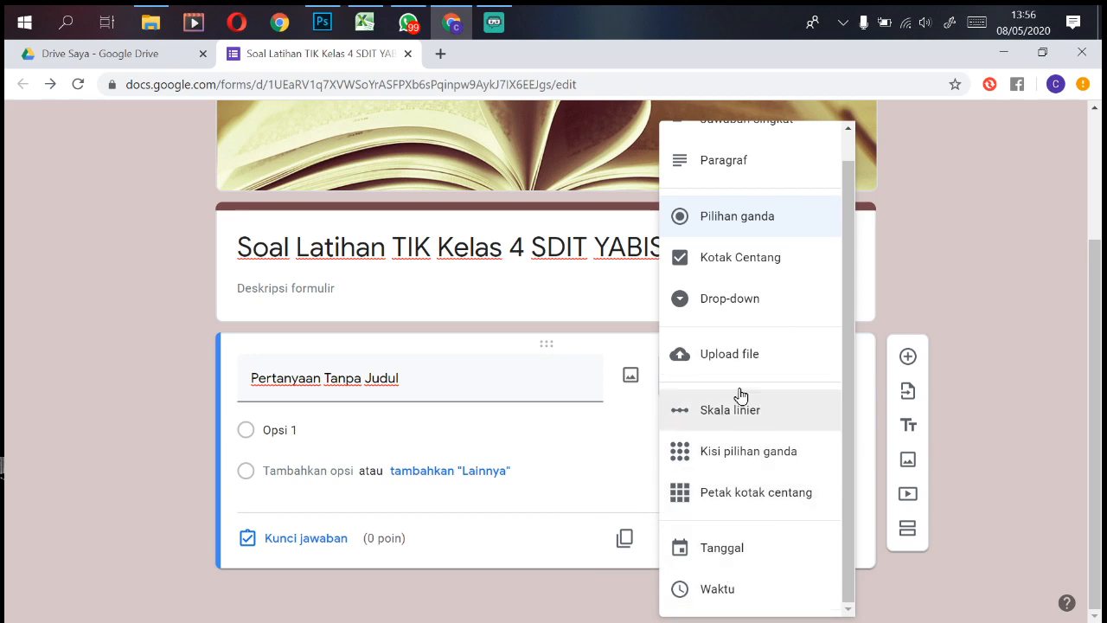
pyautogui.scroll(1, 807, 329)
pyautogui.scroll(2, 924, 262)
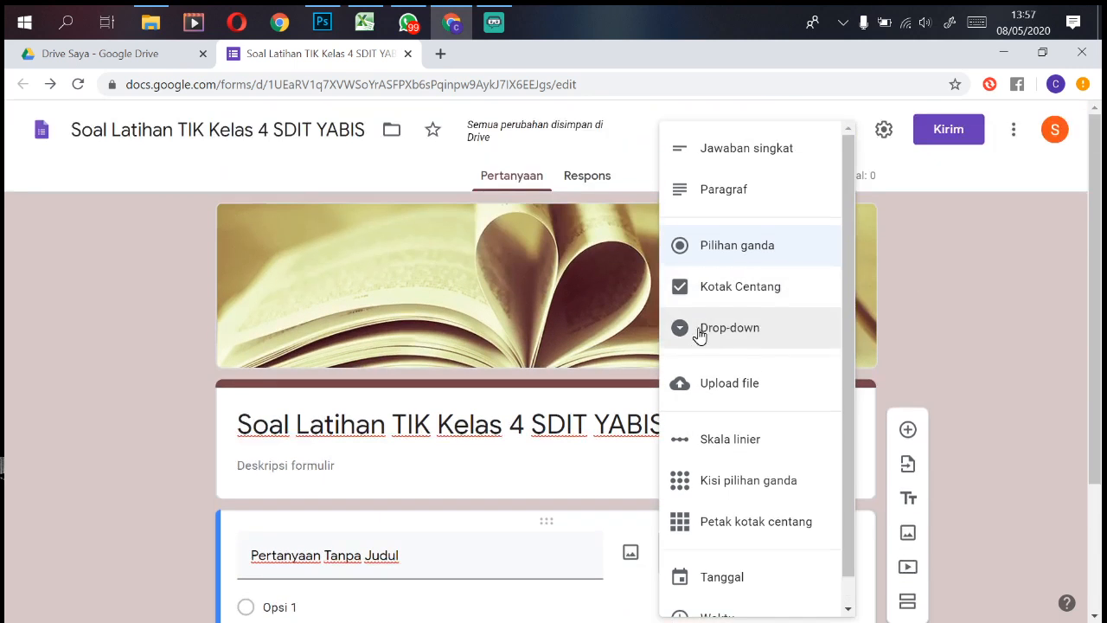
pyautogui.scroll(-1, 699, 331)
pyautogui.scroll(-2, 580, 439)
pyautogui.click(509, 387)
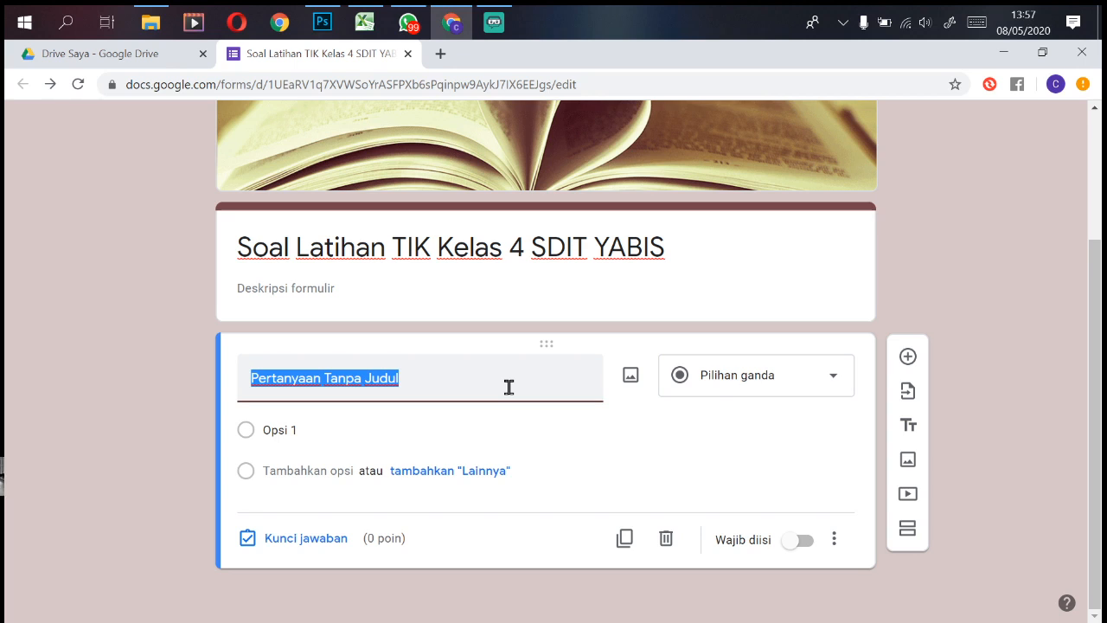
# Step: Type 'Nama' as the first question's title
pyautogui.write('N')
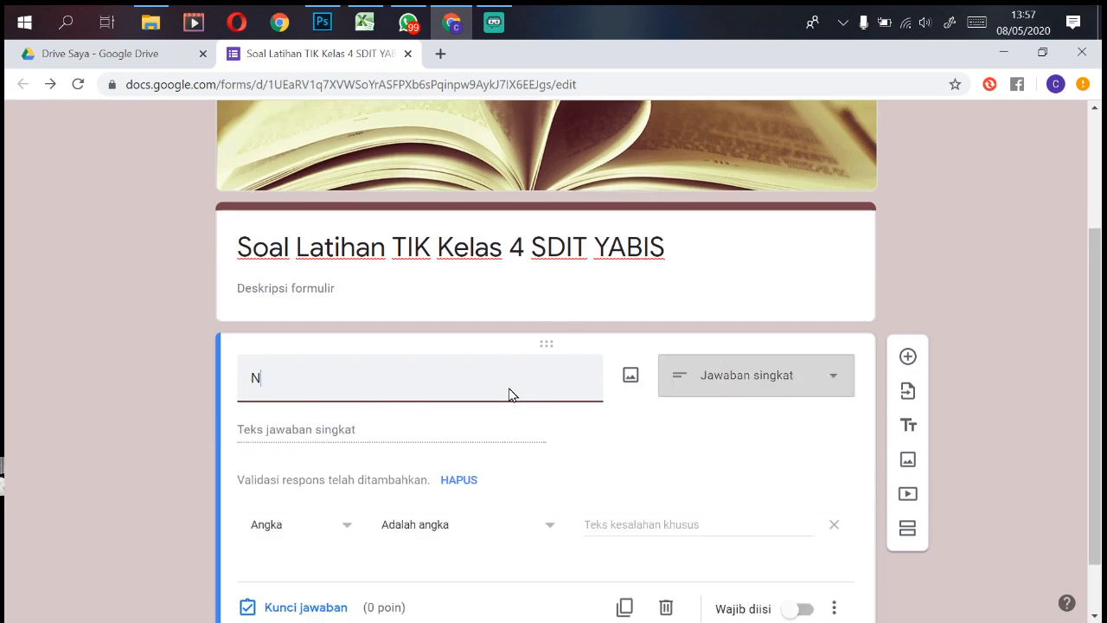
pyautogui.write('ama')
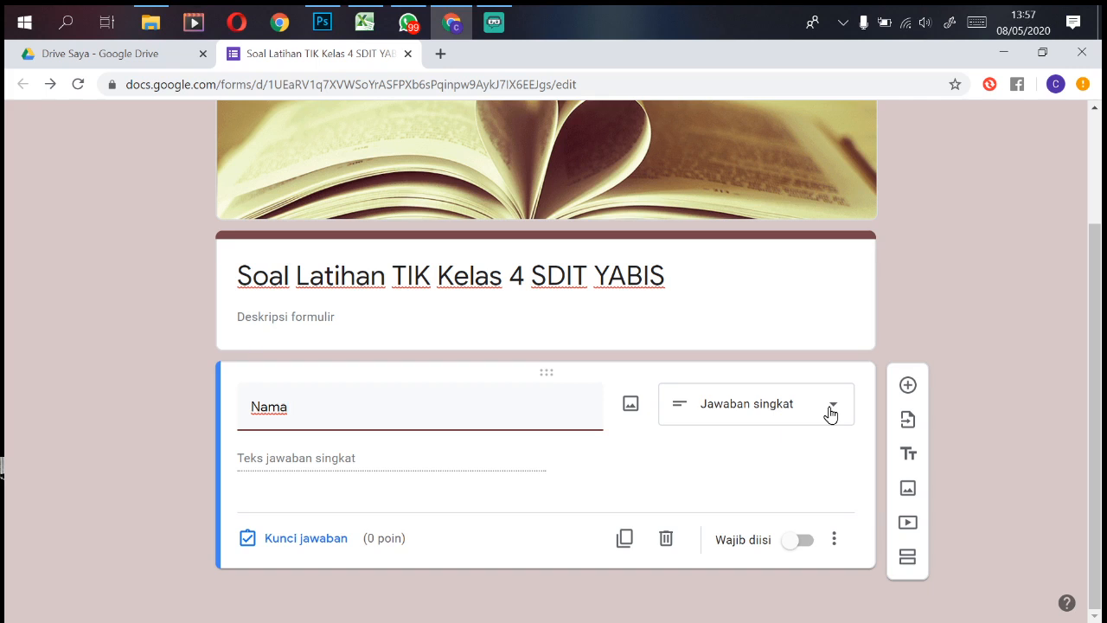
# Step: Change the Nama question to a drop-down listing Ali, Richo and Abiyan
pyautogui.click(831, 413)
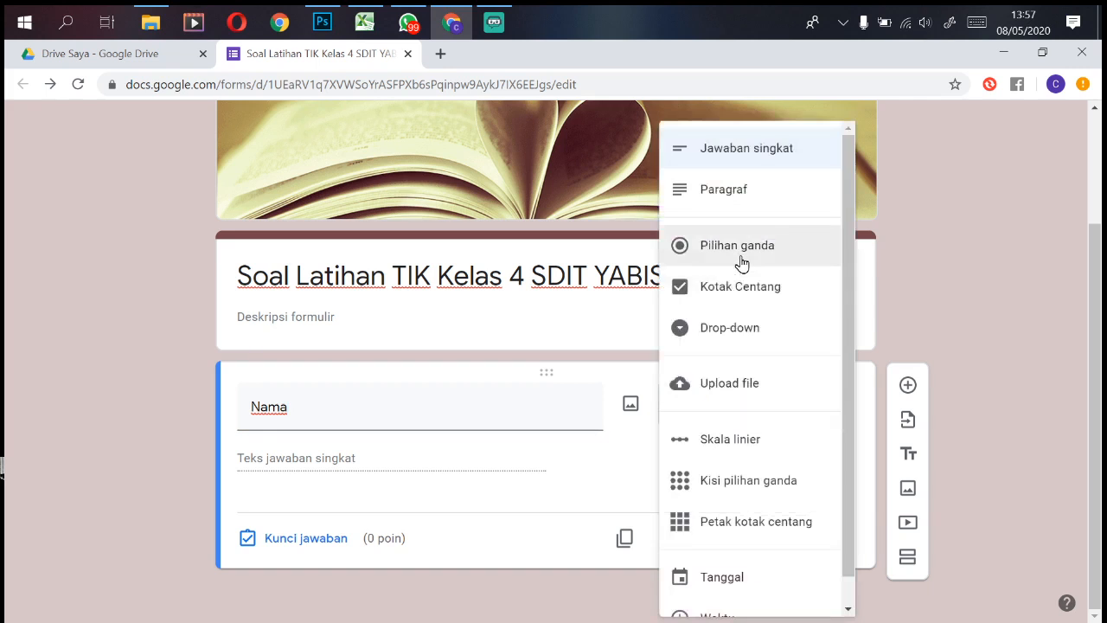
pyautogui.click(733, 337)
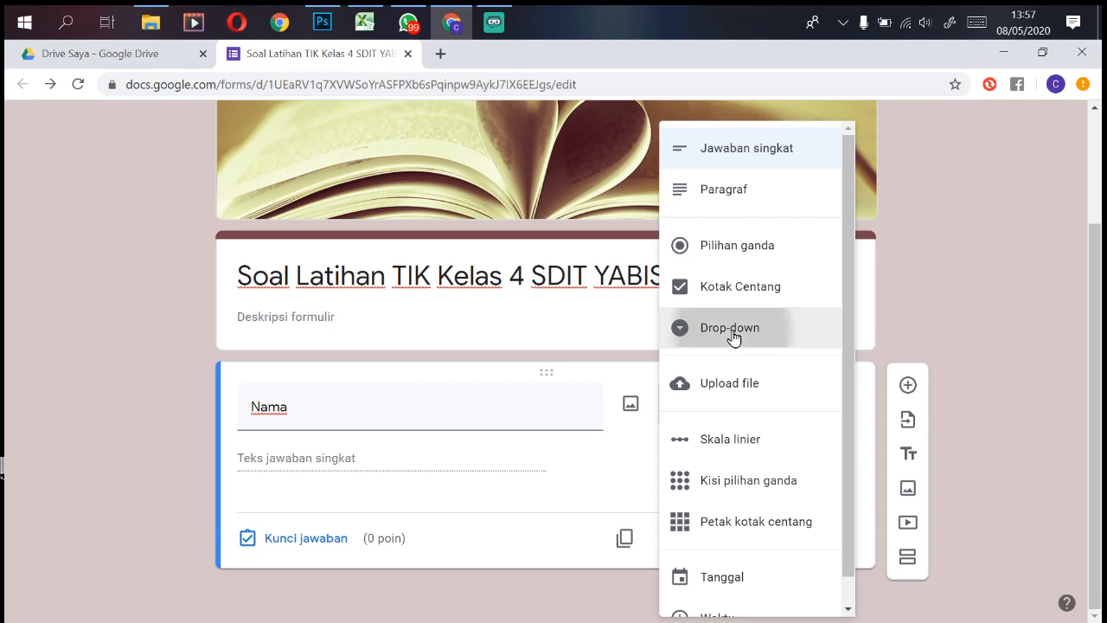
pyautogui.click(354, 449)
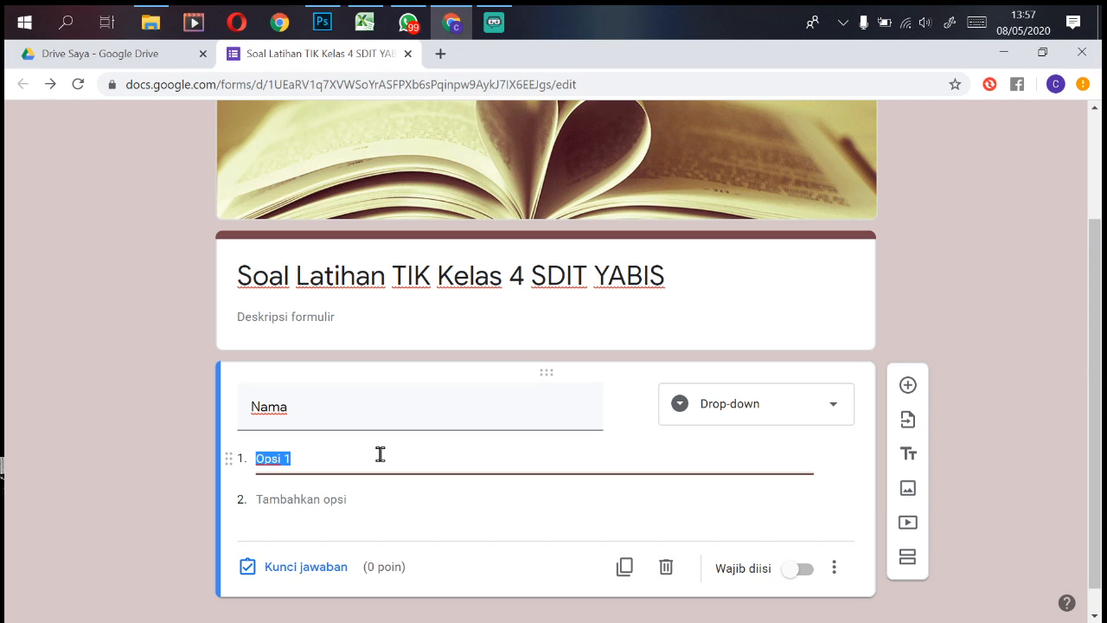
pyautogui.write('Ali')
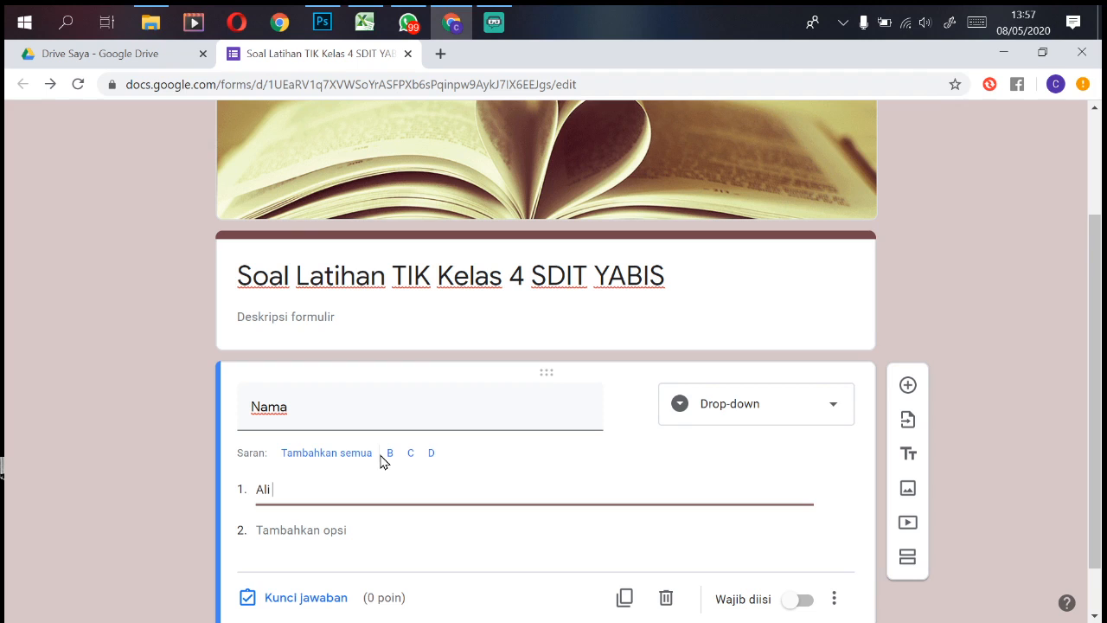
pyautogui.press('Tab')
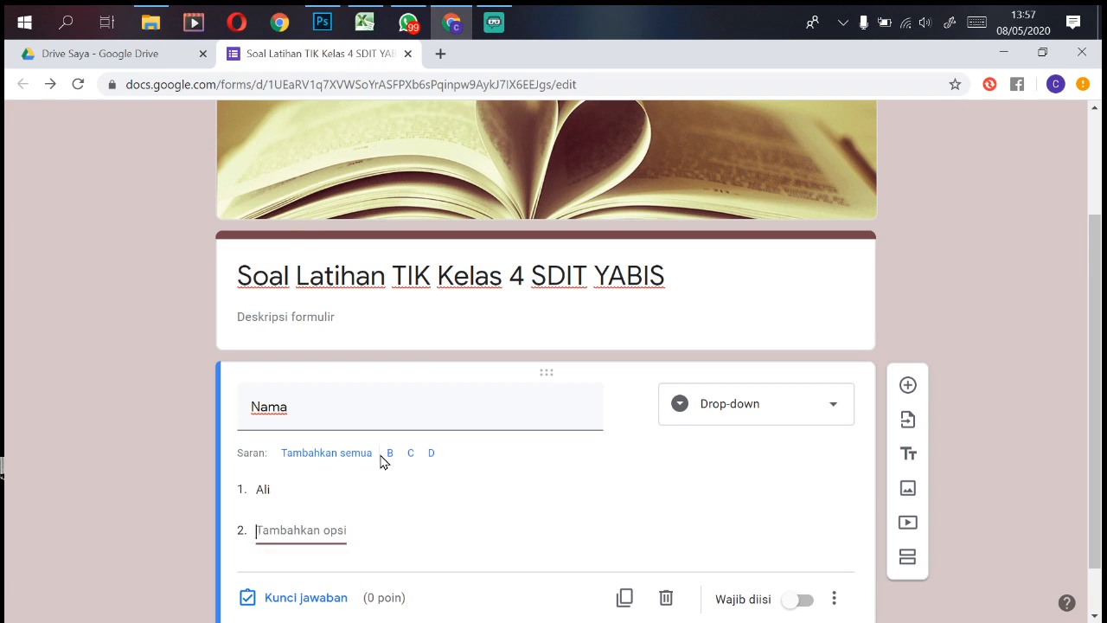
pyautogui.write('RIo')
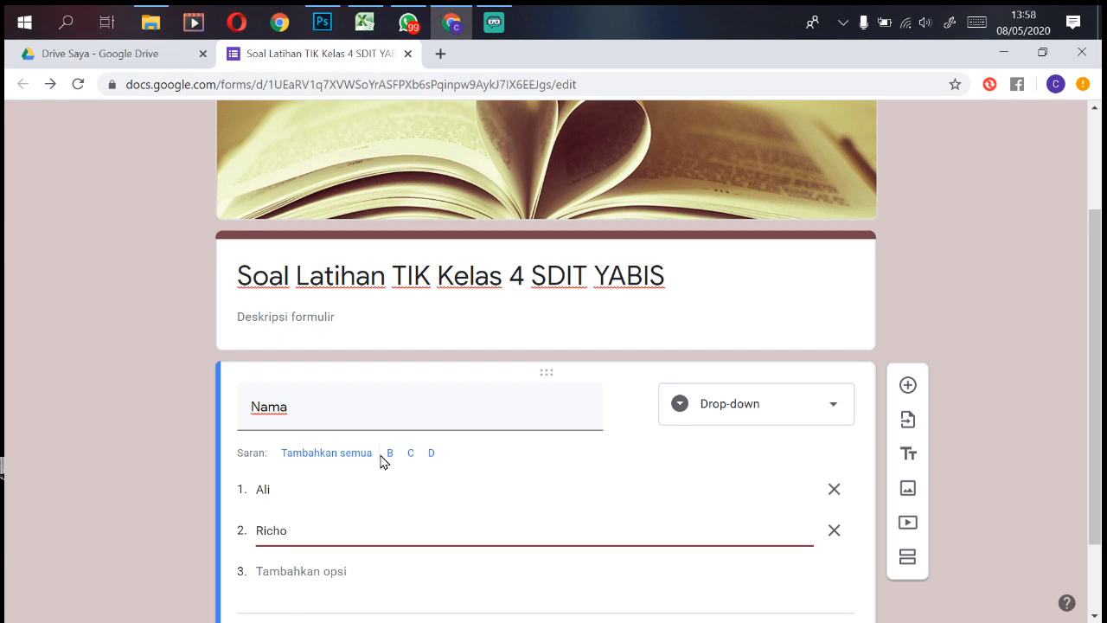
pyautogui.click(383, 460)
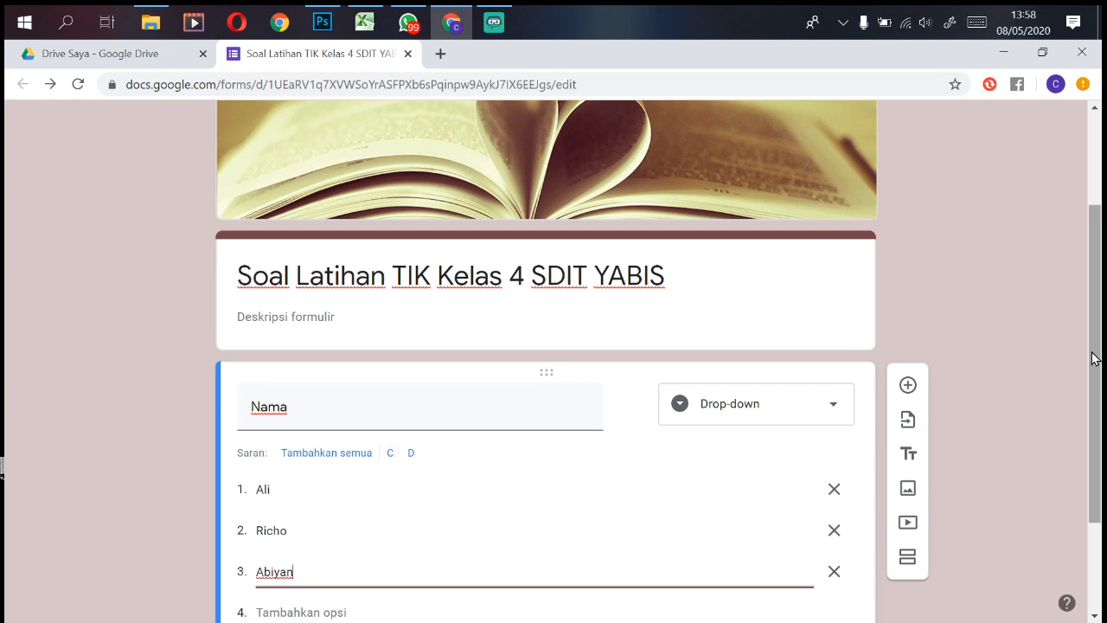
pyautogui.moveTo(1096, 360); pyautogui.dragTo(1103, 478)
pyautogui.scroll(4, 1103, 474)
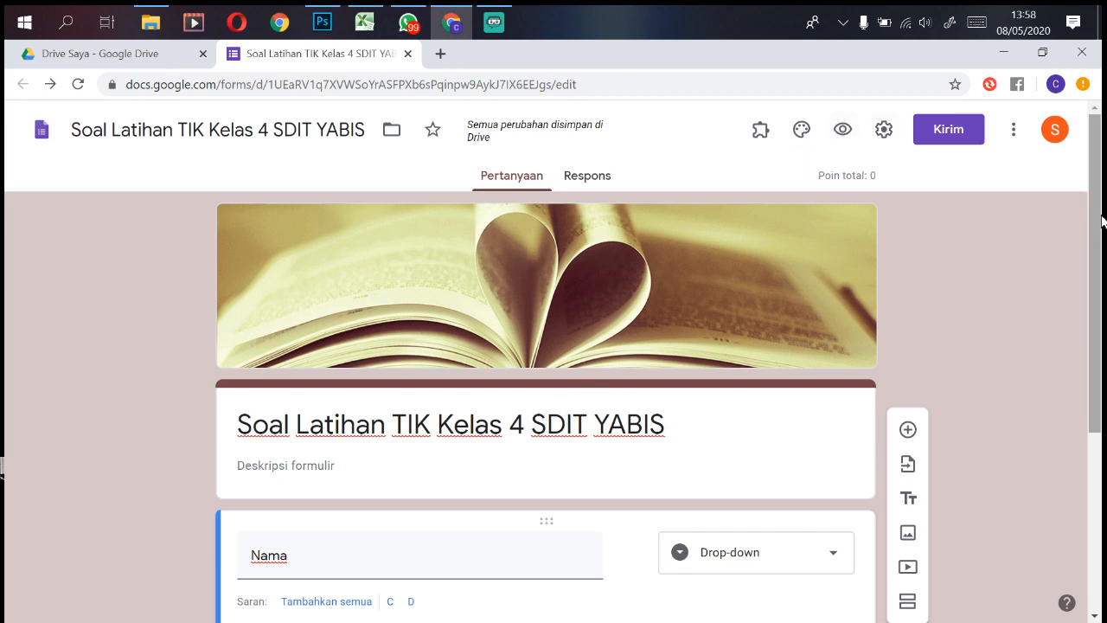
pyautogui.moveTo(1097, 216); pyautogui.dragTo(1097, 181)
# Step: Preview the form to confirm the Nama drop-down offers Ali, Richo and Abiyan, then return to the editor
pyautogui.click(843, 147)
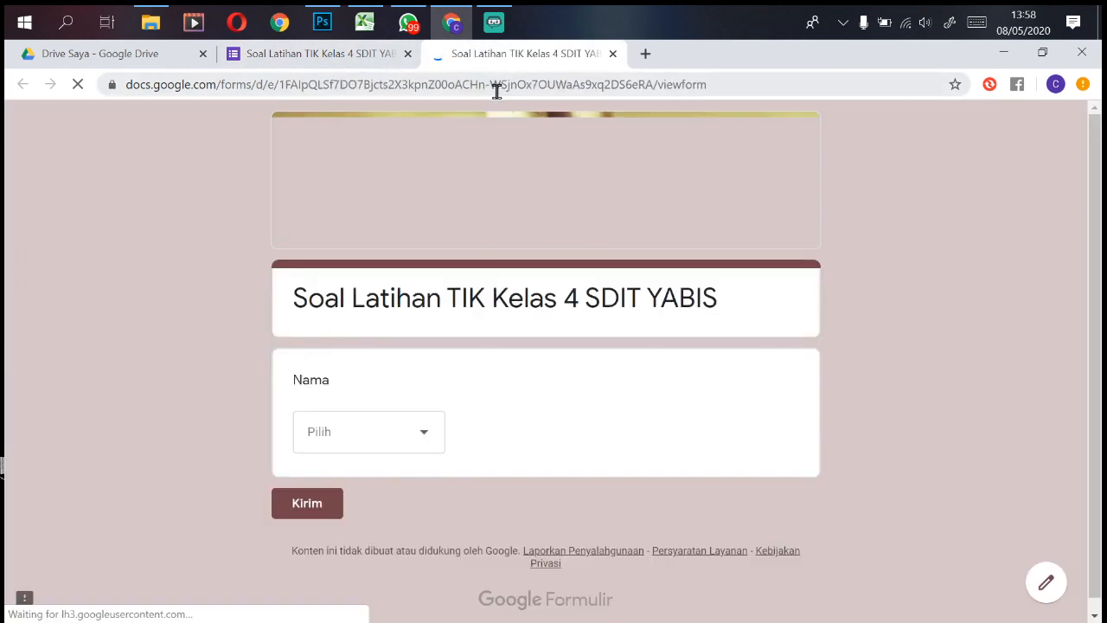
pyautogui.click(423, 439)
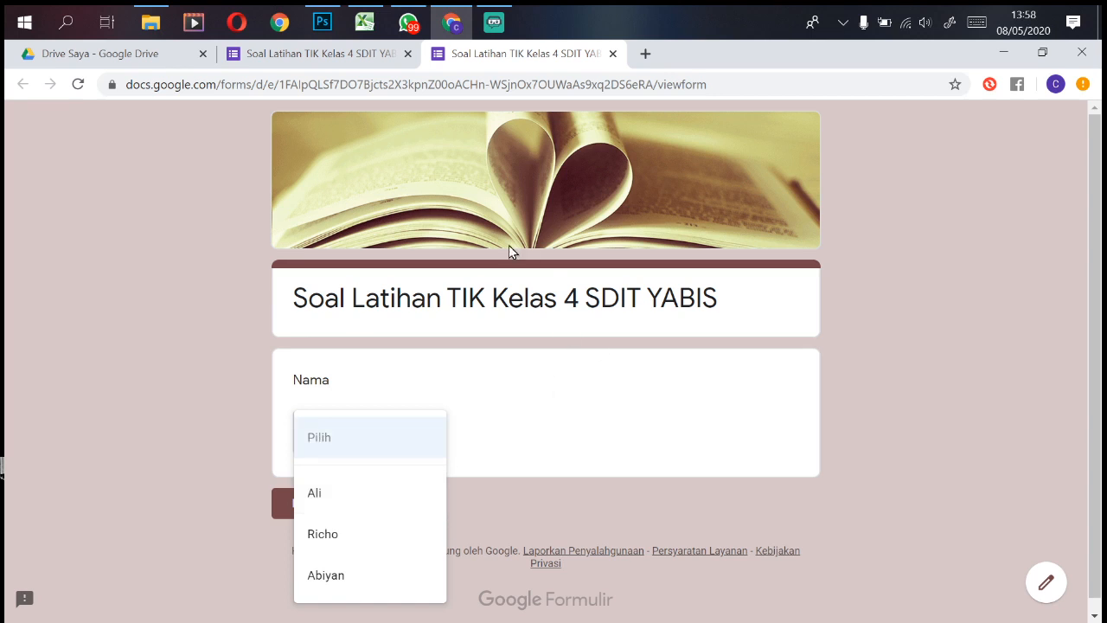
pyautogui.click(364, 59)
pyautogui.moveTo(1103, 271); pyautogui.dragTo(1103, 392)
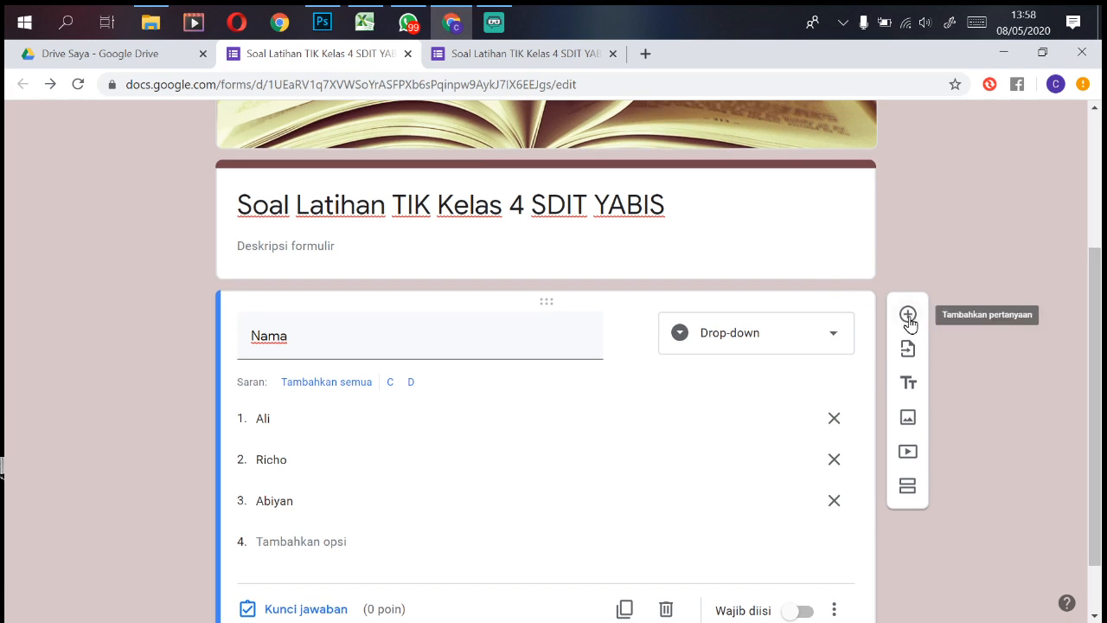
# Step: Add a drop-down question titled 'Kelas' below Nama
pyautogui.click(909, 316)
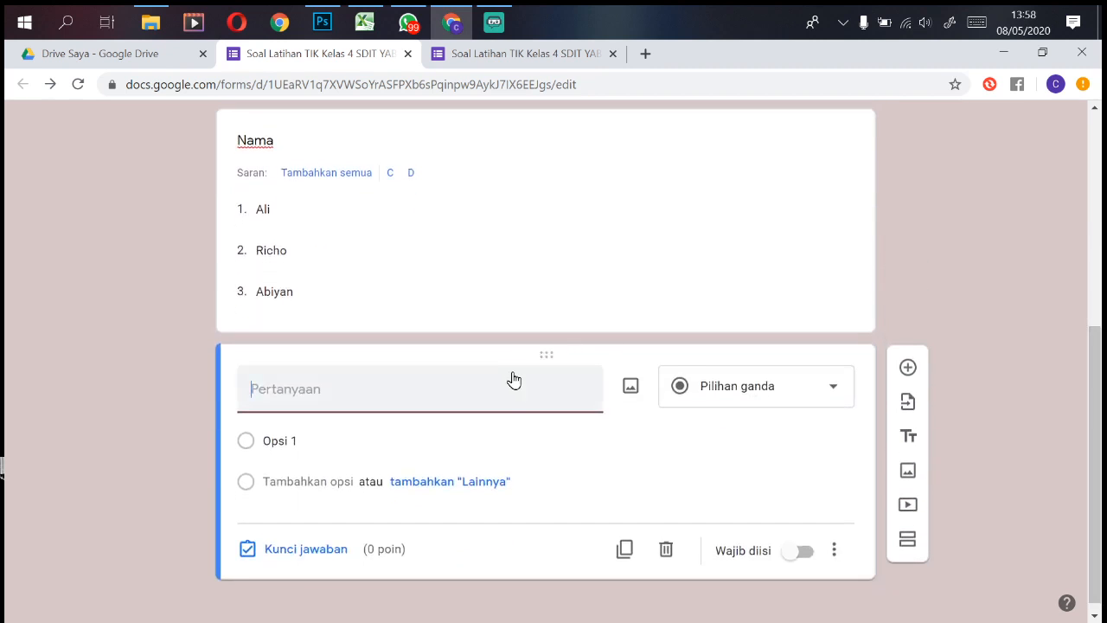
pyautogui.write('Kelas')
pyautogui.click(825, 388)
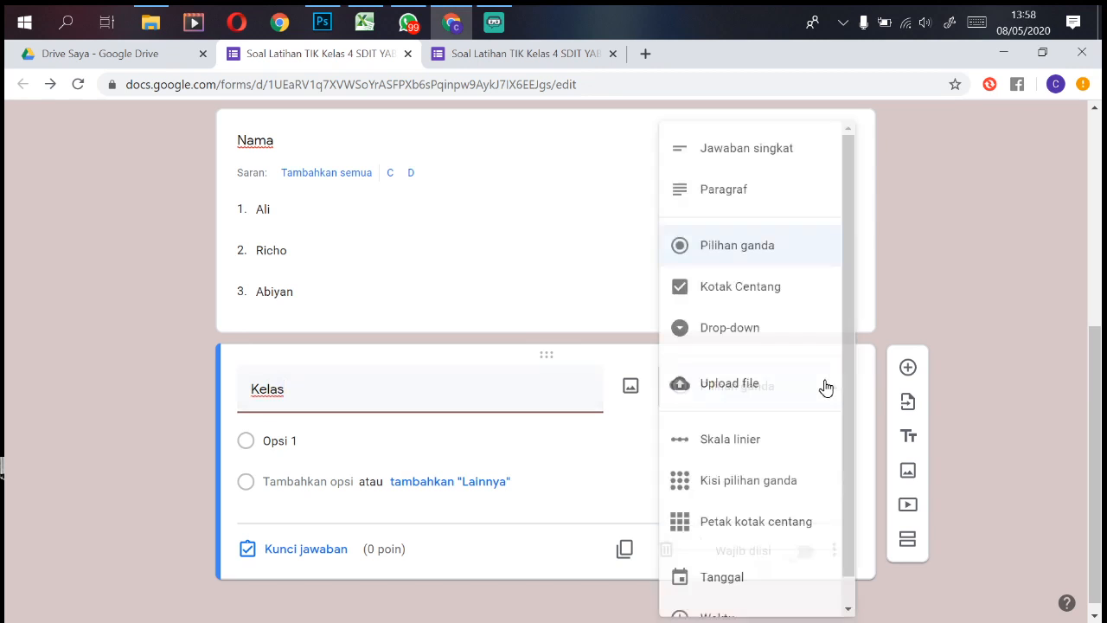
pyautogui.click(745, 346)
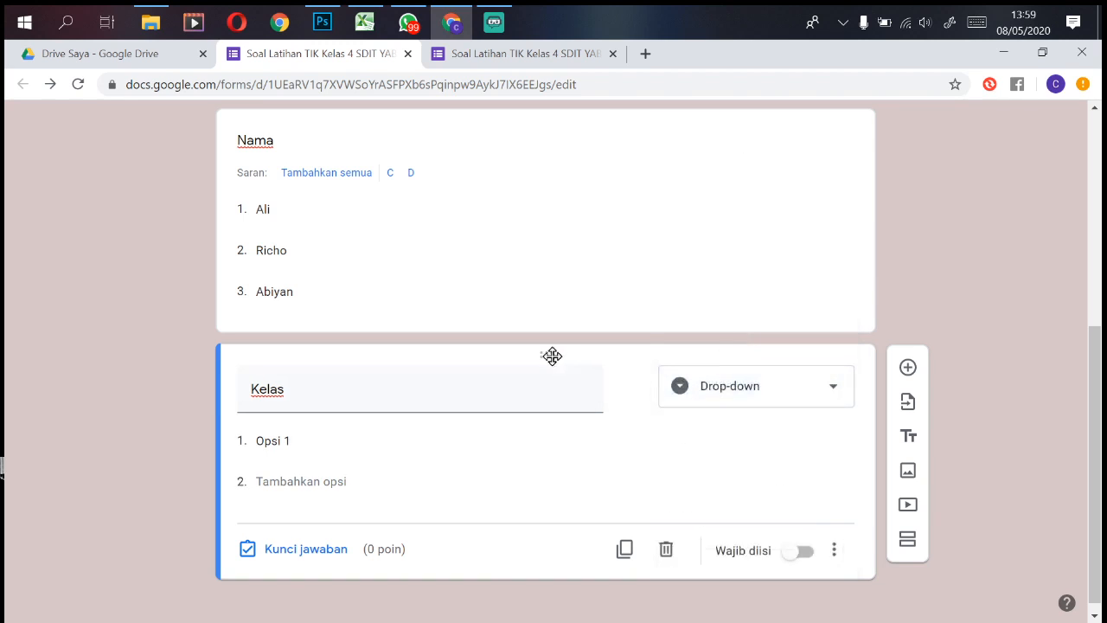
pyautogui.moveTo(1099, 398); pyautogui.dragTo(1098, 335)
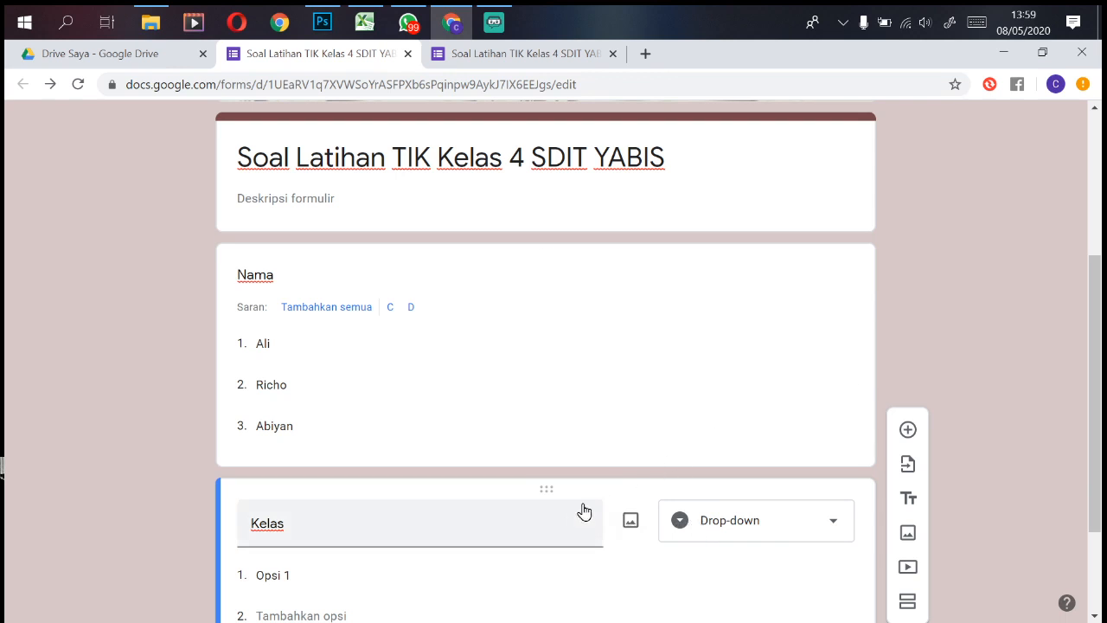
# Step: Drag Kelas above Nama and change its type to Pilihan ganda
pyautogui.moveTo(549, 494); pyautogui.dragTo(548, 304)
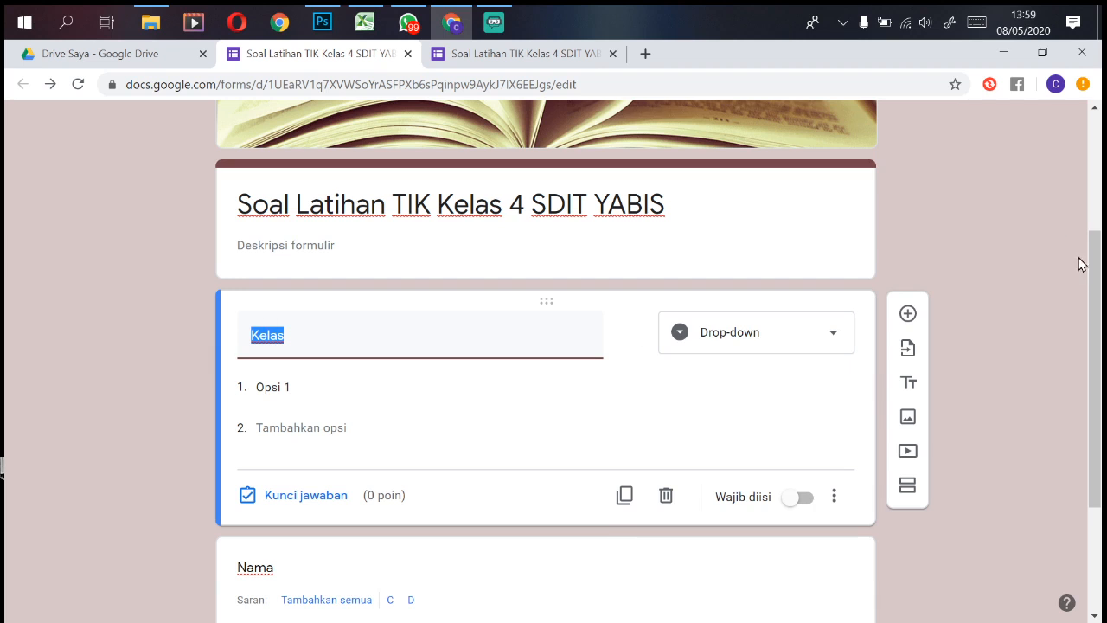
pyautogui.moveTo(1097, 332)
pyautogui.mouseDown()
pyautogui.moveTo(1098, 296)
pyautogui.moveTo(1097, 367)
pyautogui.moveTo(1095, 320)
pyautogui.mouseUp()
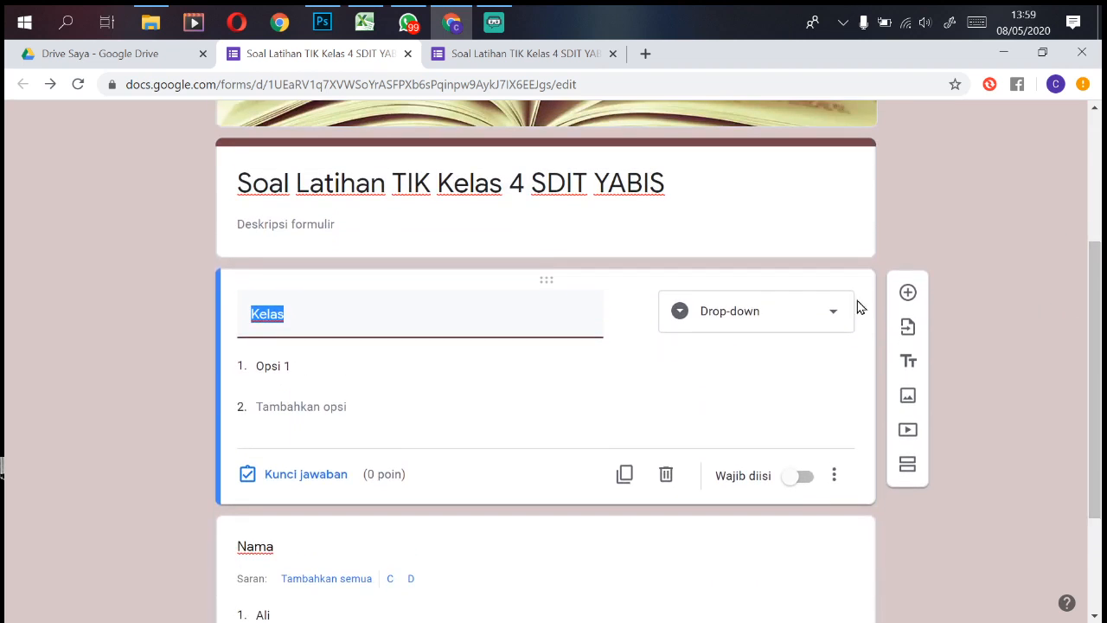
pyautogui.click(806, 323)
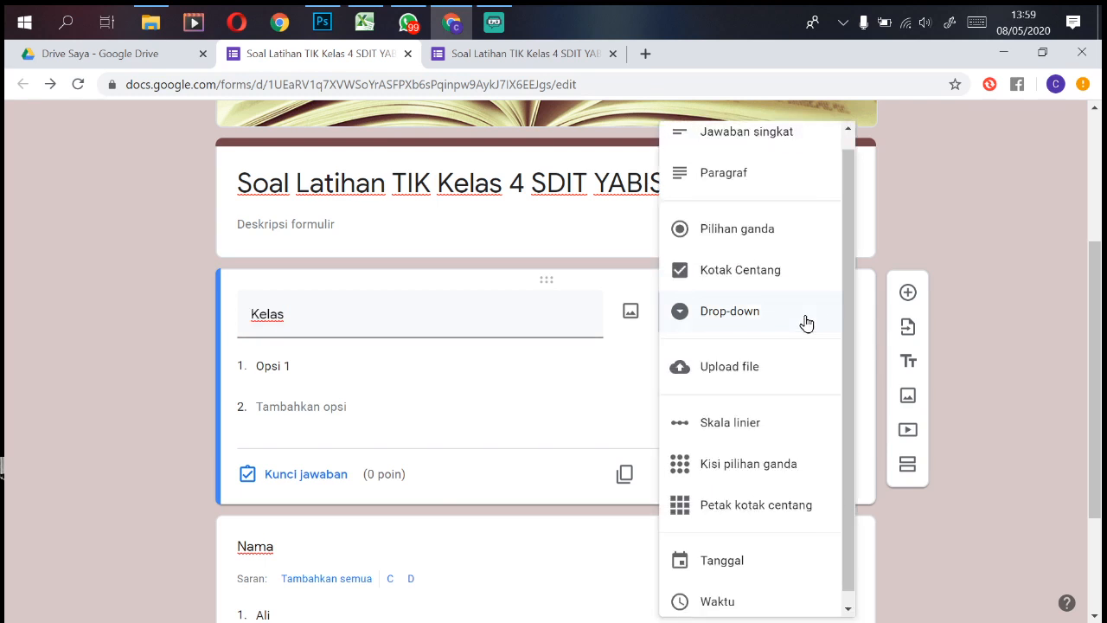
pyautogui.click(744, 236)
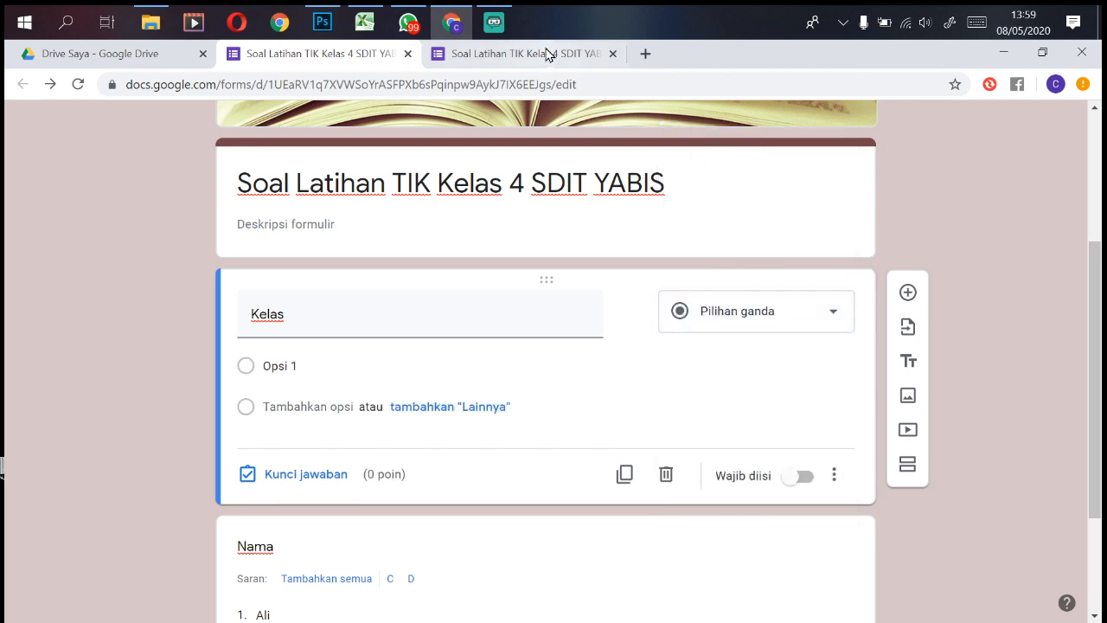
# Step: In the refreshed preview, answer Opsi 1 for Kelas and the second name for Nama, then return to editing
pyautogui.click(548, 53)
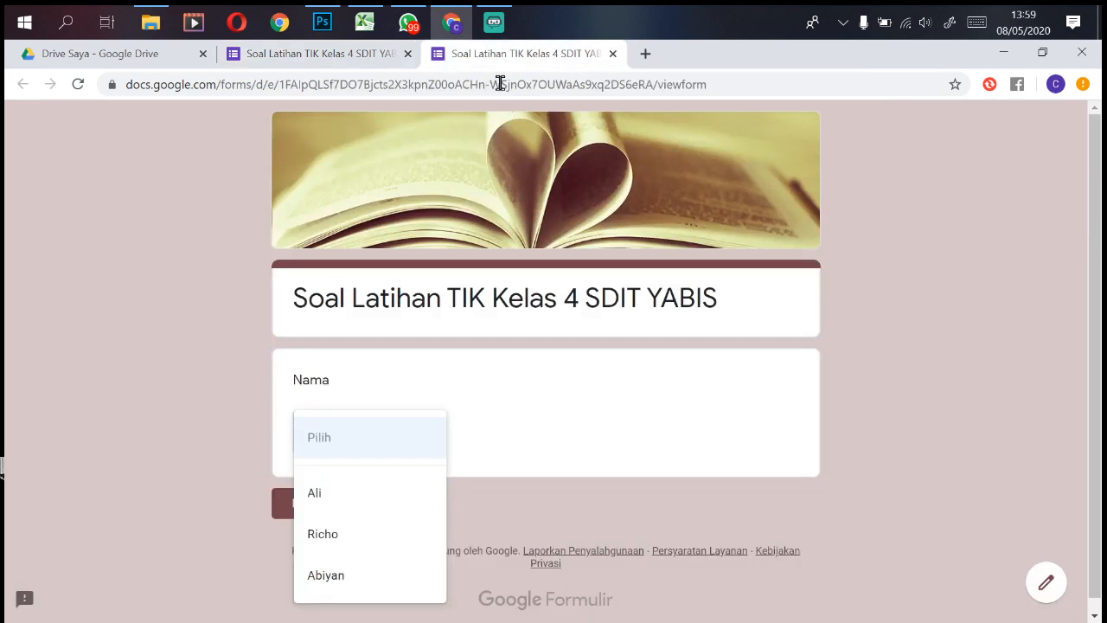
pyautogui.click(79, 85)
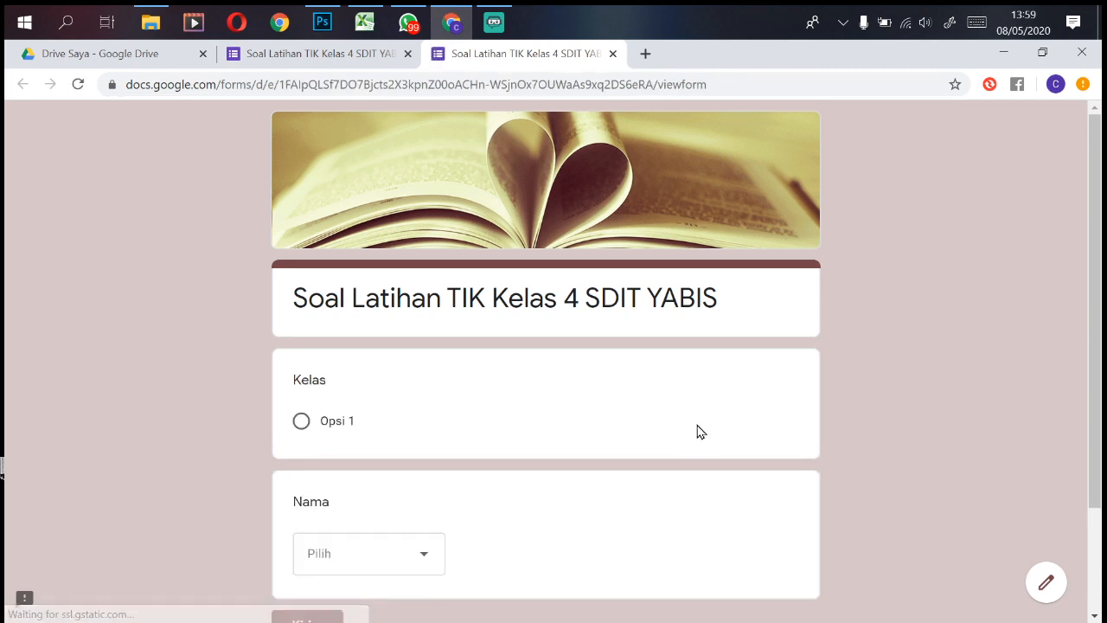
pyautogui.scroll(-2, 692, 329)
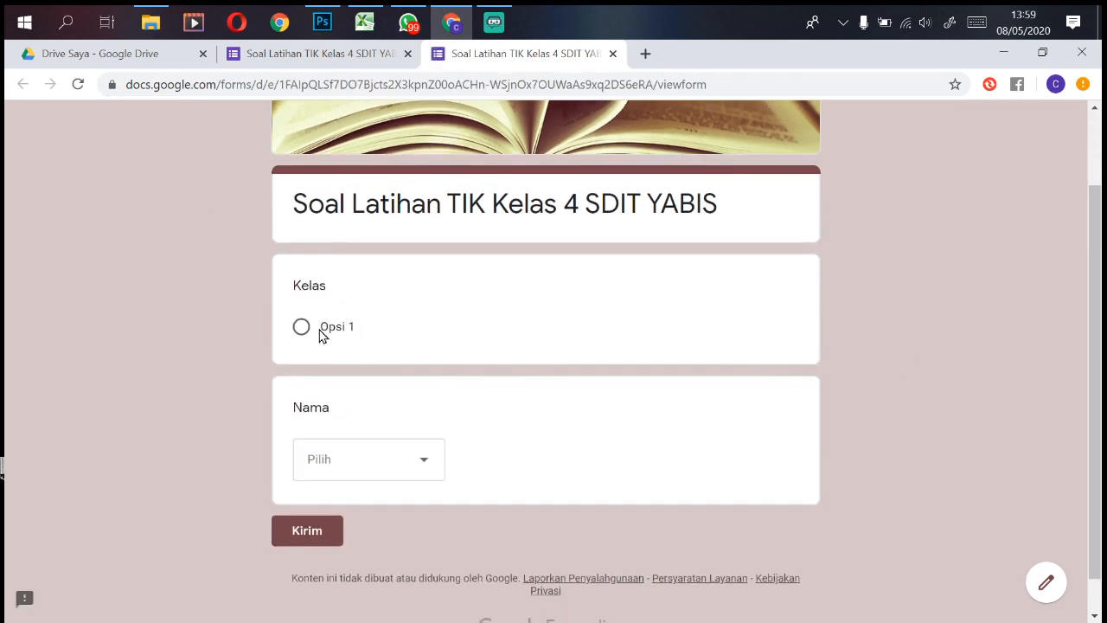
pyautogui.click(343, 329)
pyautogui.click(424, 474)
pyautogui.click(318, 533)
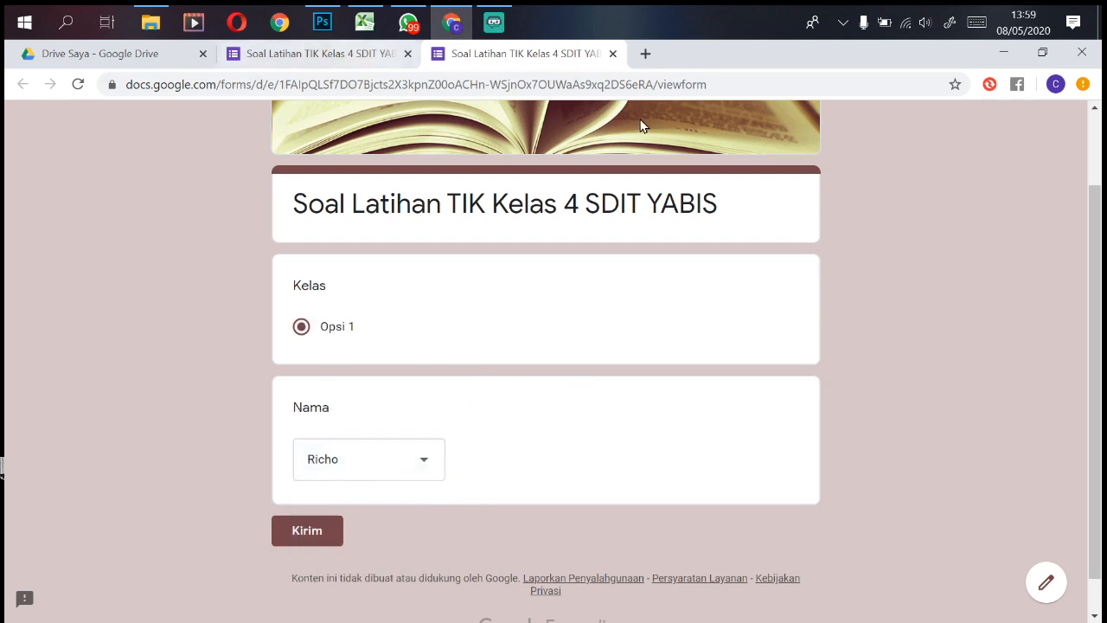
pyautogui.click(321, 53)
pyautogui.scroll(3, 695, 233)
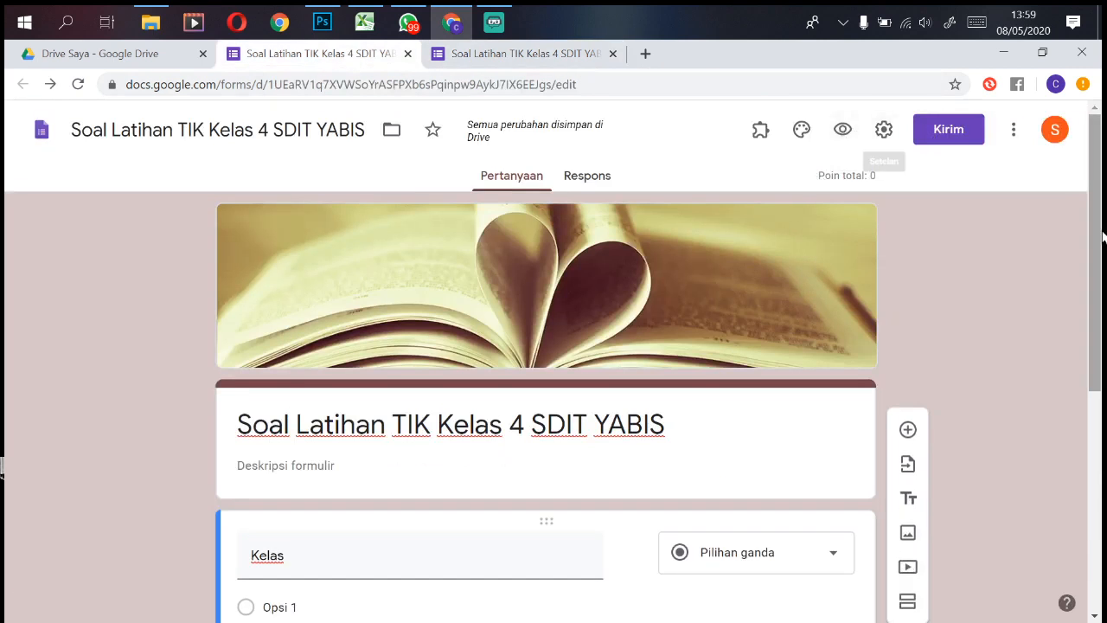
# Step: Give Kelas the choices 4A, 4B and 4C and switch on Wajib diisi
pyautogui.moveTo(1100, 230); pyautogui.dragTo(1100, 338)
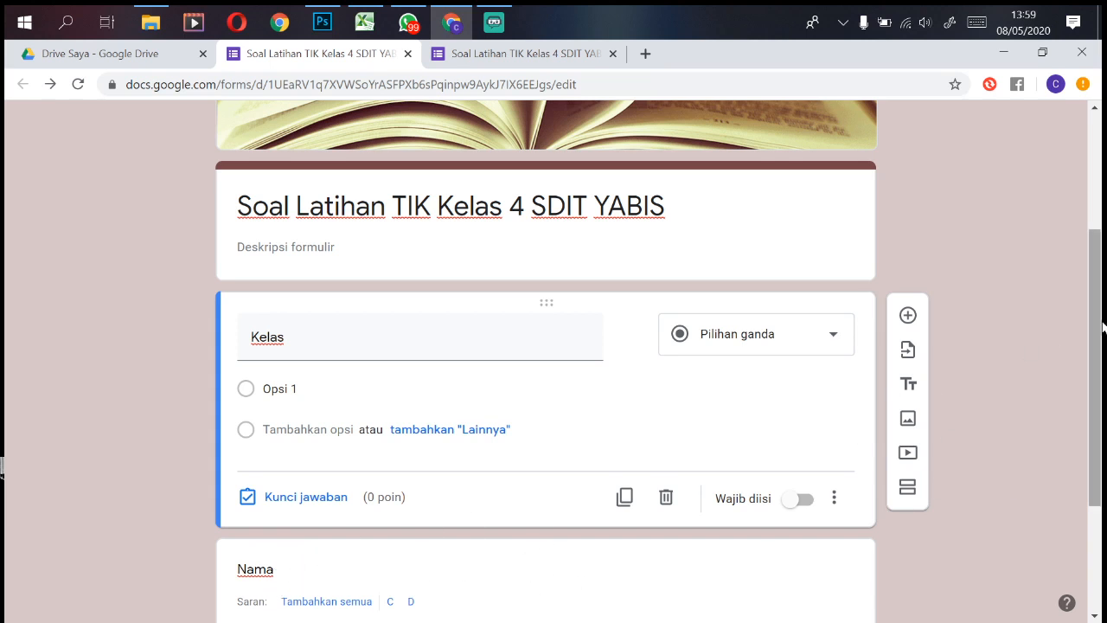
pyautogui.moveTo(1103, 327); pyautogui.dragTo(1101, 381)
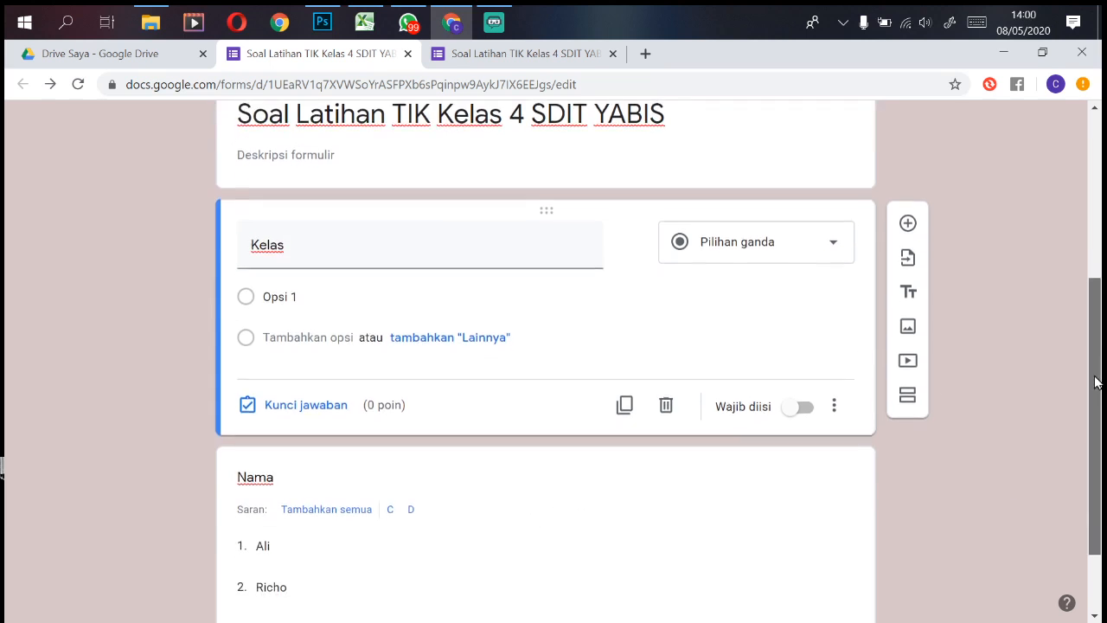
pyautogui.click(313, 293)
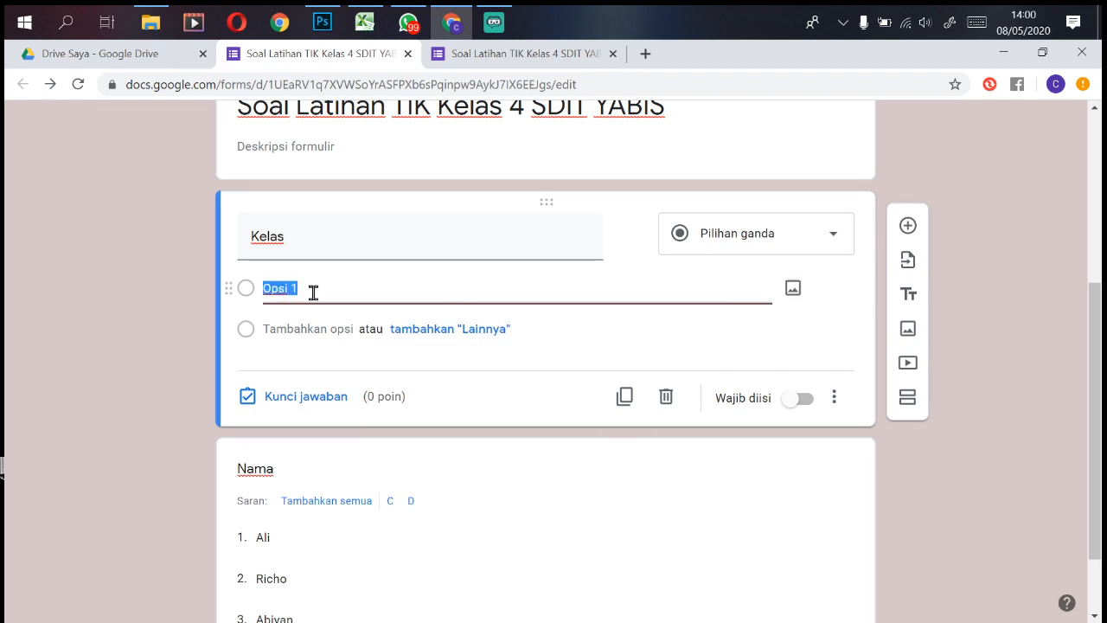
pyautogui.write('4A')
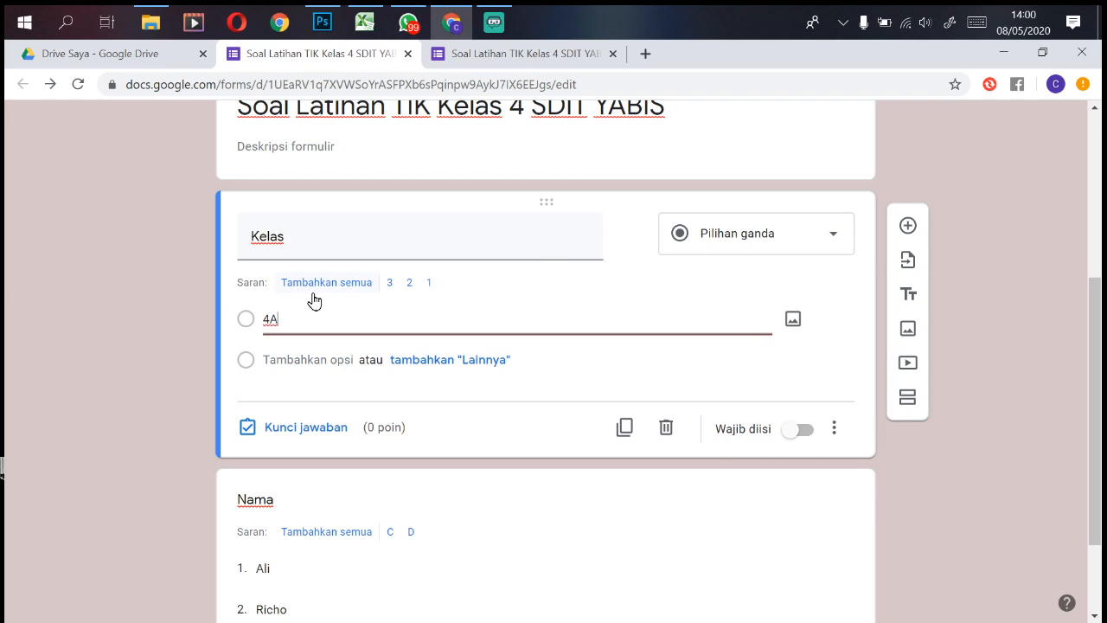
pyautogui.press('Return')
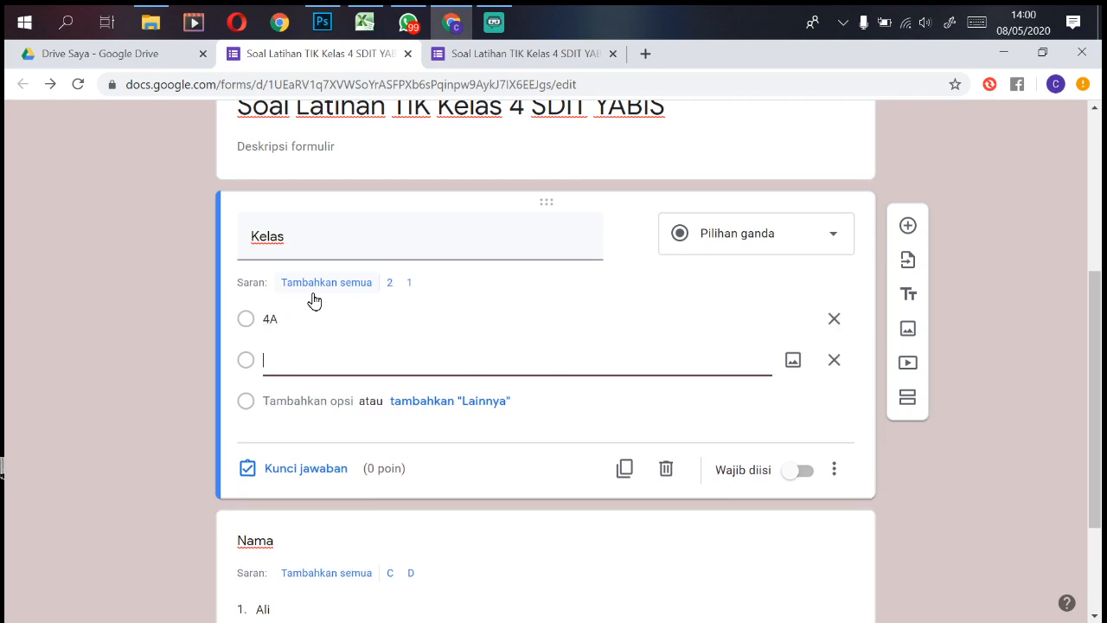
pyautogui.write('4B')
pyautogui.press('Return')
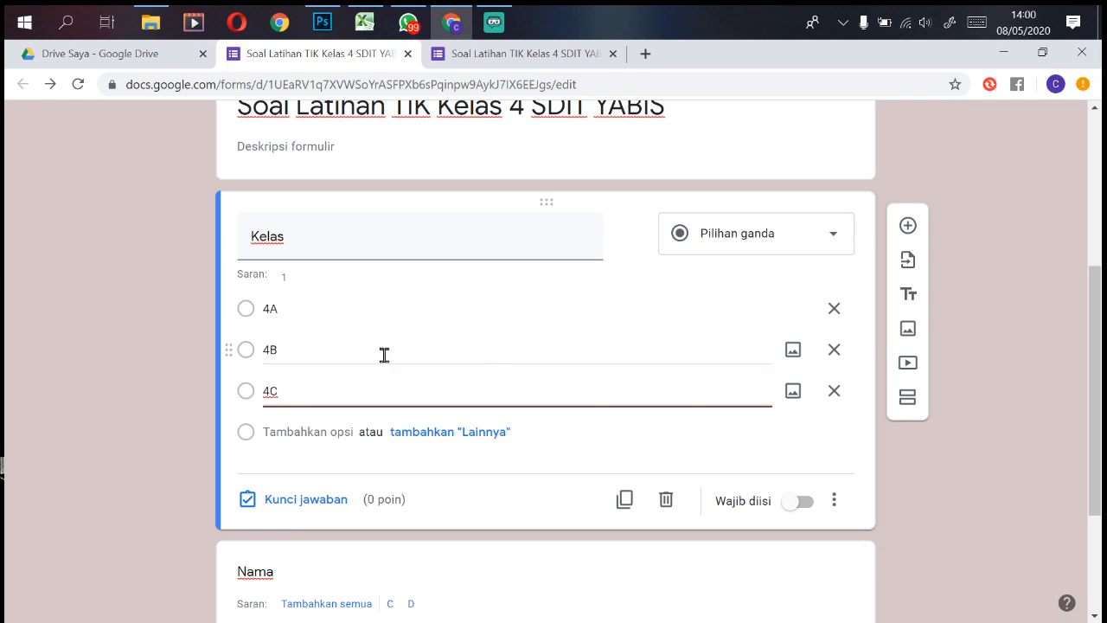
pyautogui.click(793, 504)
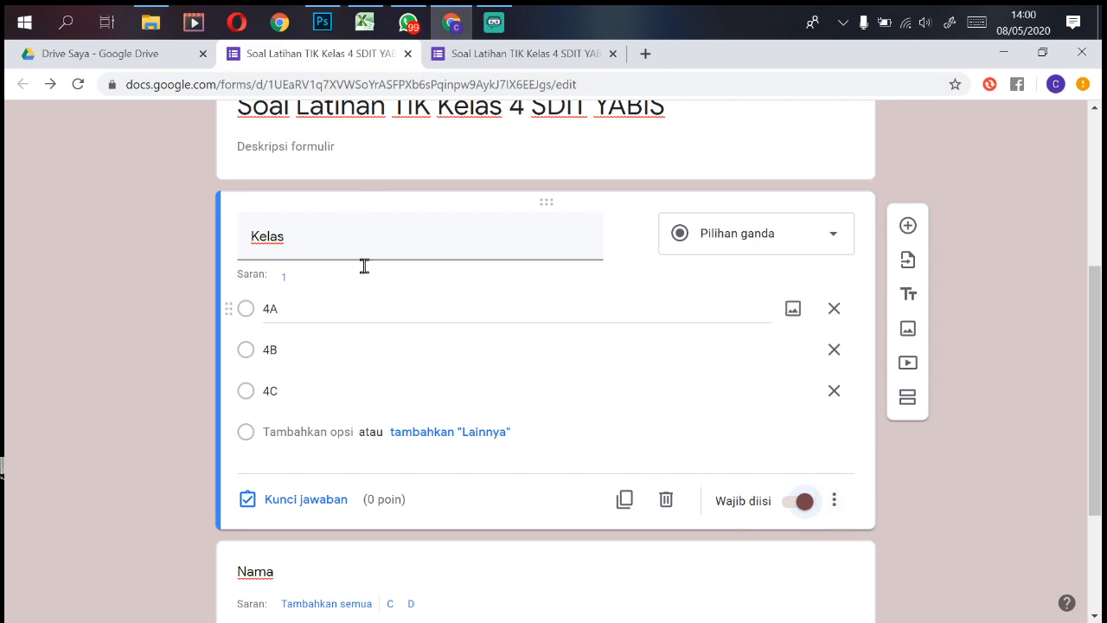
pyautogui.click(835, 503)
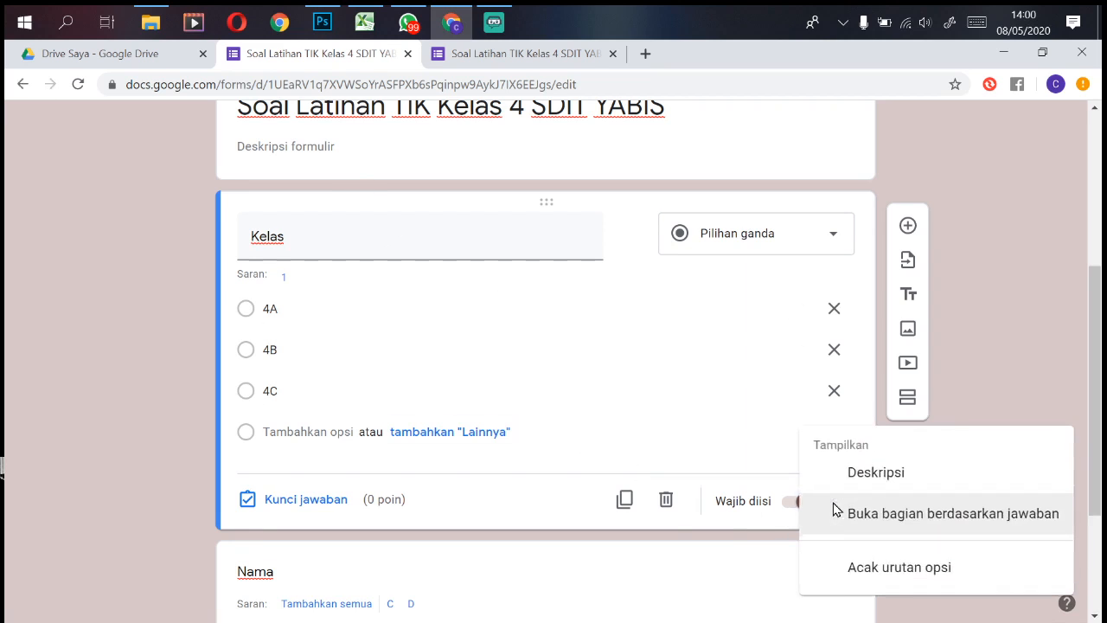
# Step: Enable Buka bagian berdasarkan jawaban on Kelas, leaving 4A set to Lanjutkan ke bagian berikut
pyautogui.click(890, 517)
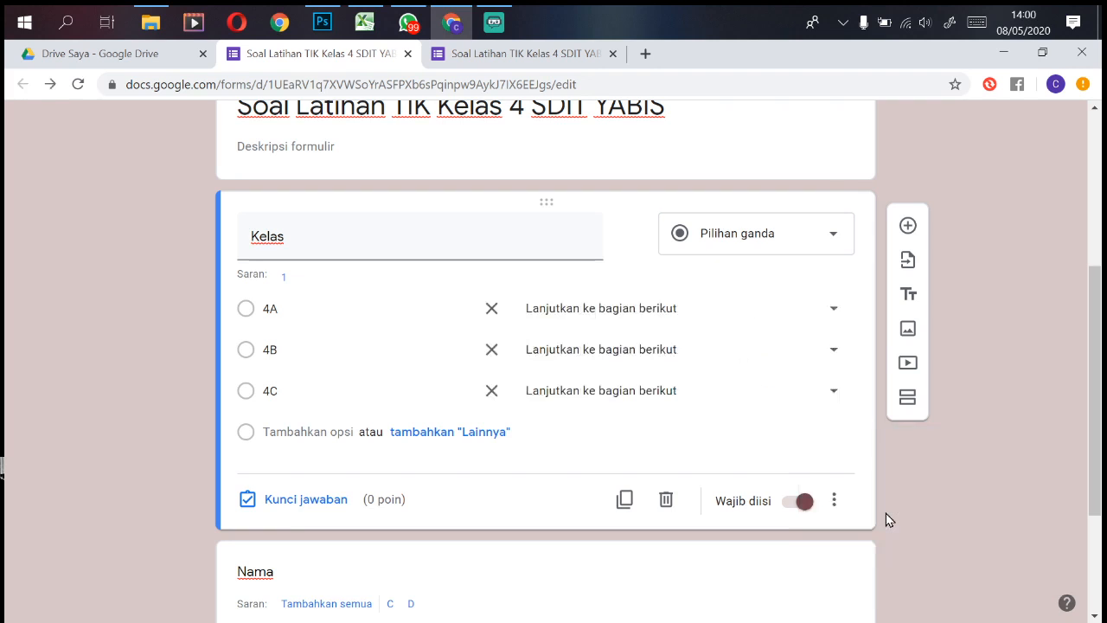
pyautogui.click(655, 319)
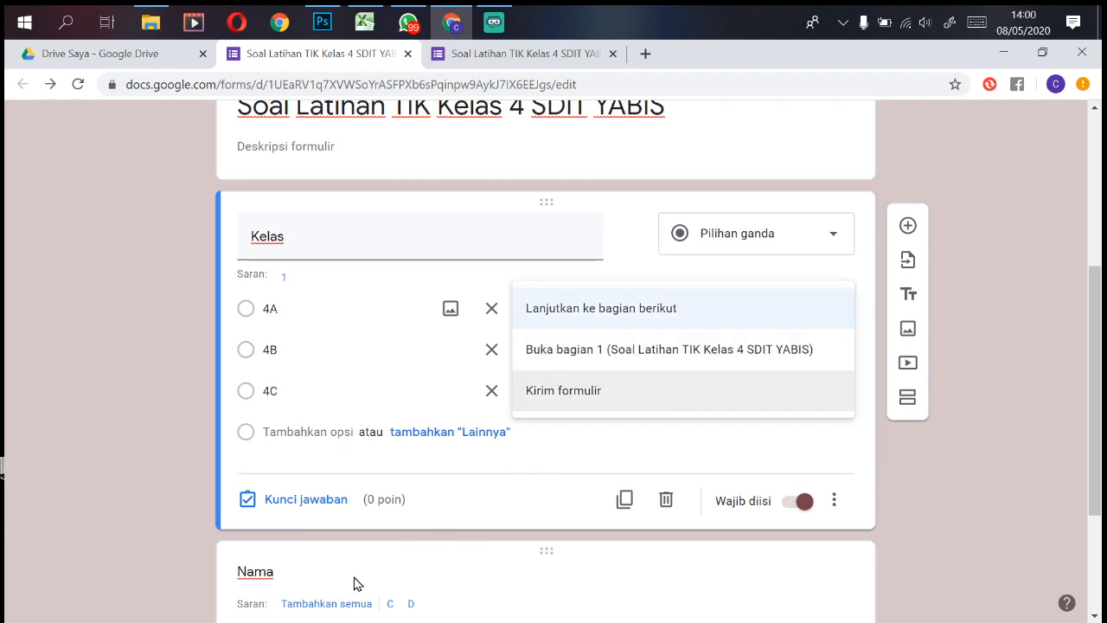
pyautogui.click(586, 438)
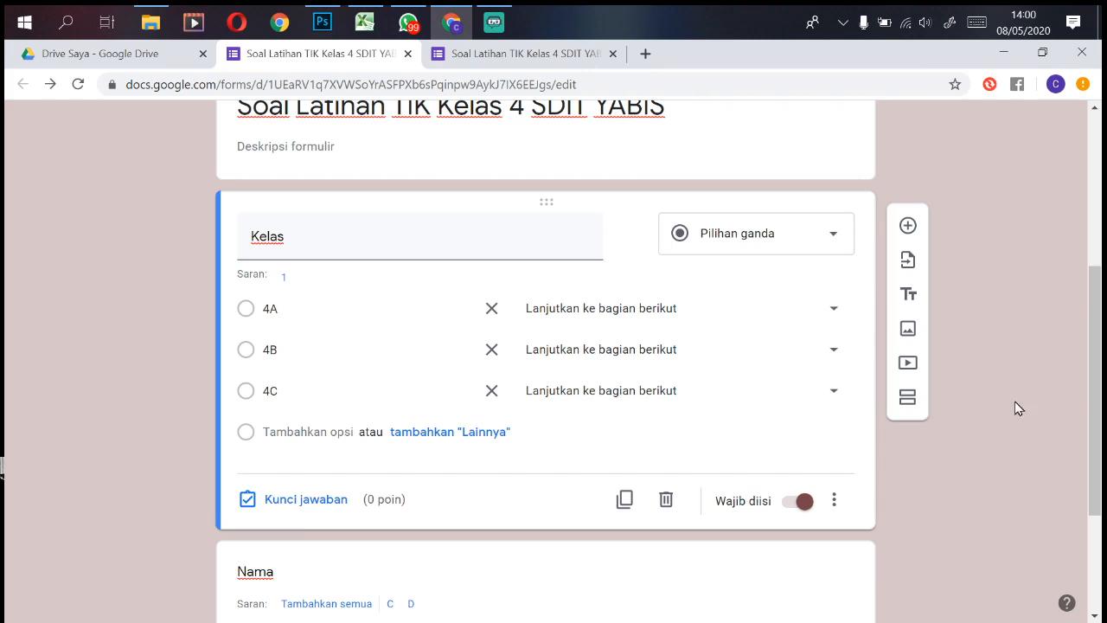
pyautogui.scroll(-1, 1103, 391)
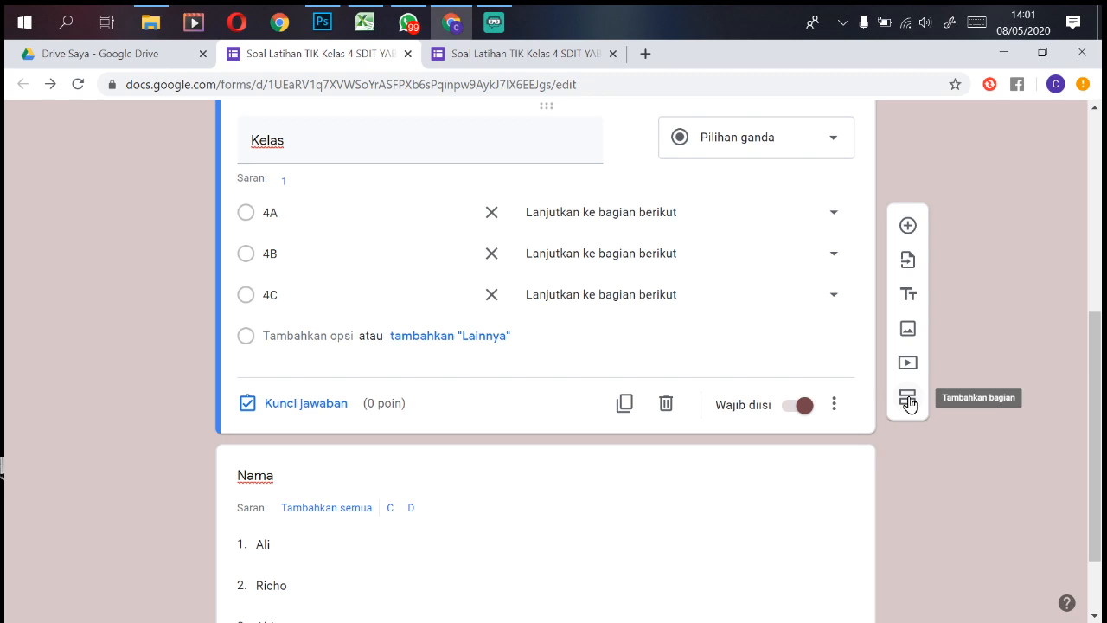
# Step: Insert a two-schoolchildren cartoon from an image search for 'siswa sd animasi' below the Kelas question
pyautogui.moveTo(1100, 376); pyautogui.dragTo(1103, 285)
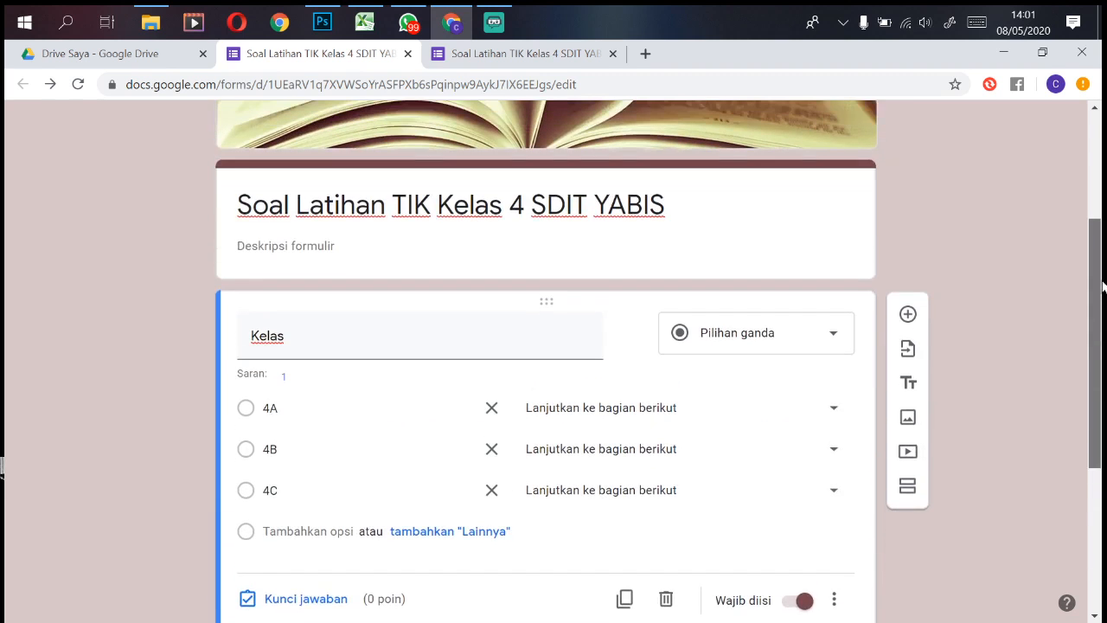
pyautogui.click(909, 423)
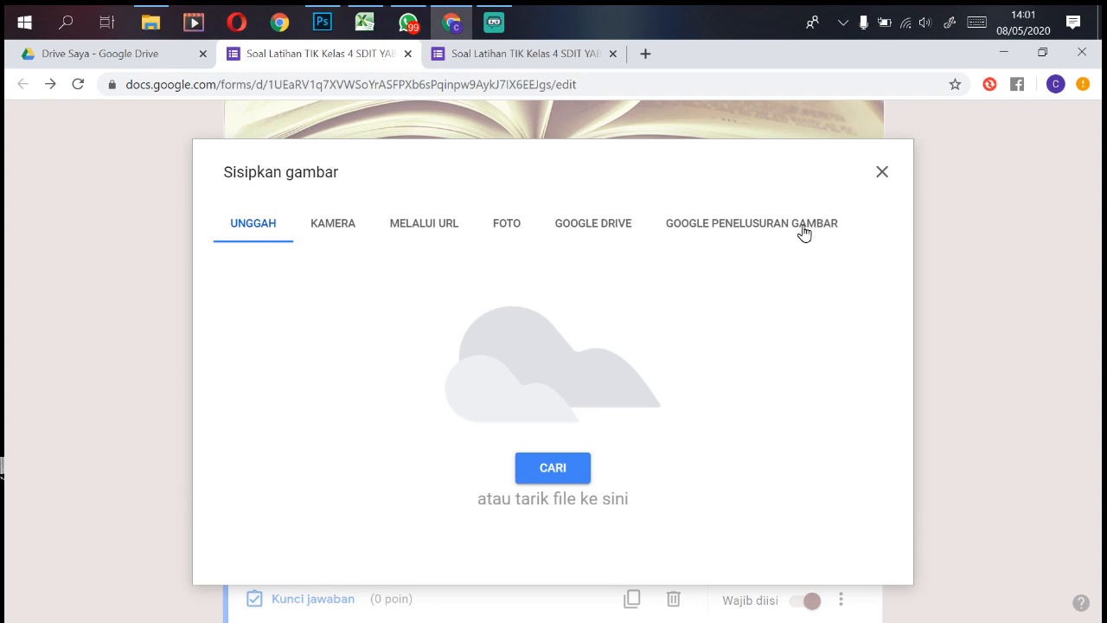
pyautogui.click(803, 226)
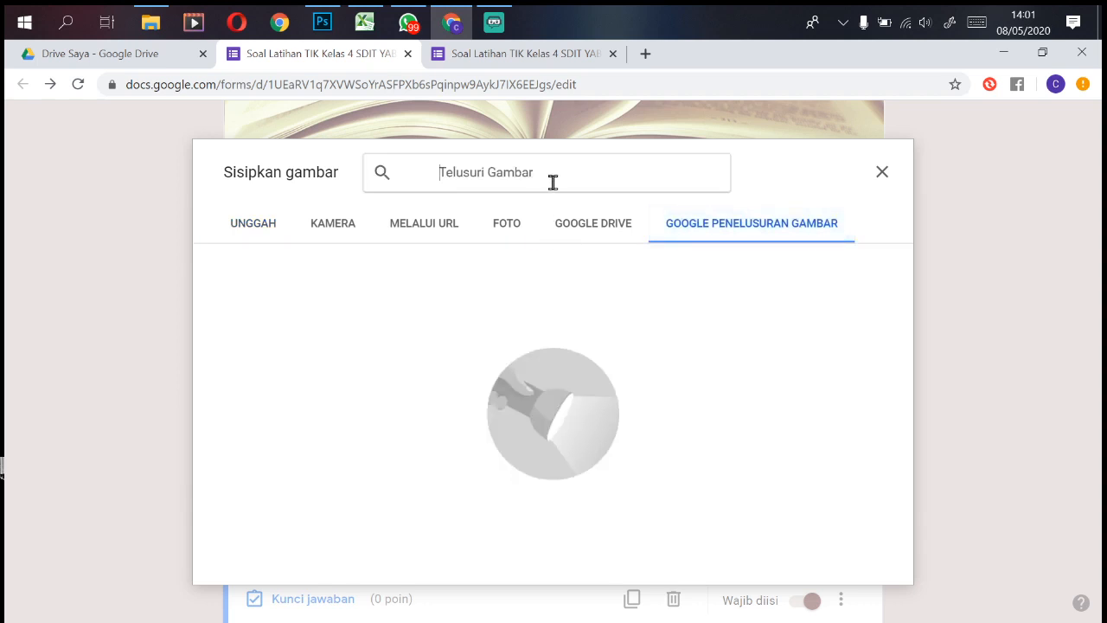
pyautogui.write('siswa sd anima')
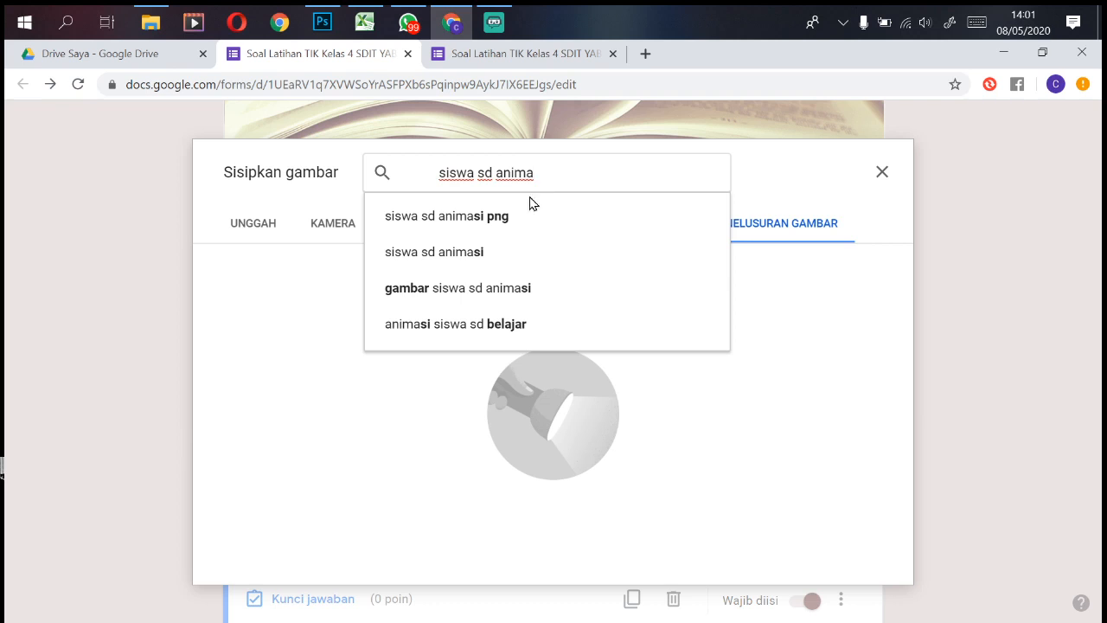
pyautogui.click(496, 252)
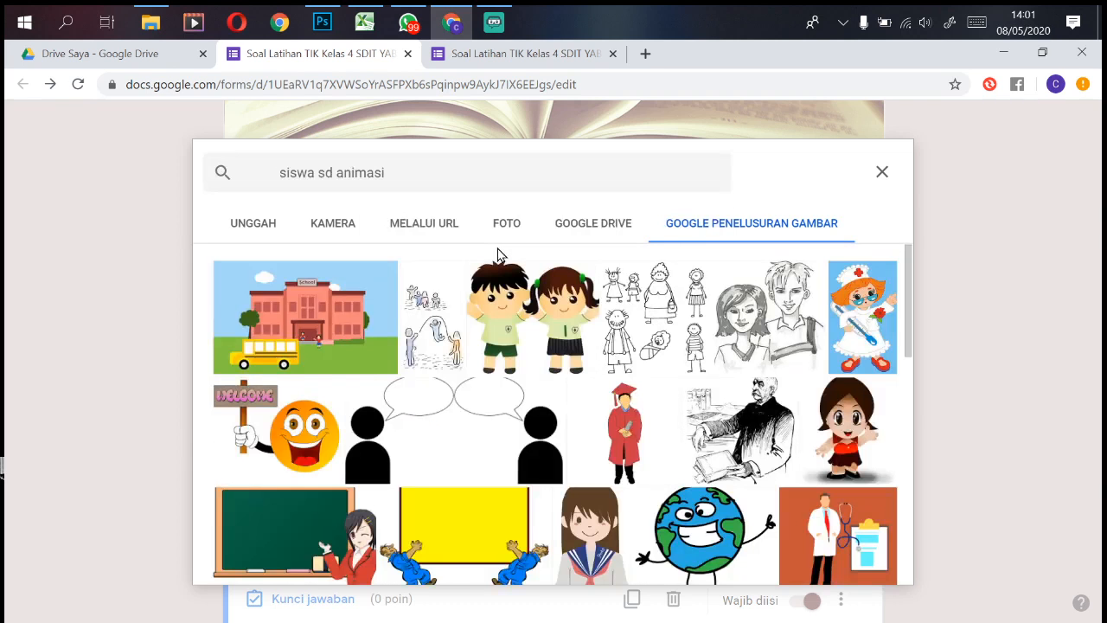
pyautogui.click(566, 320)
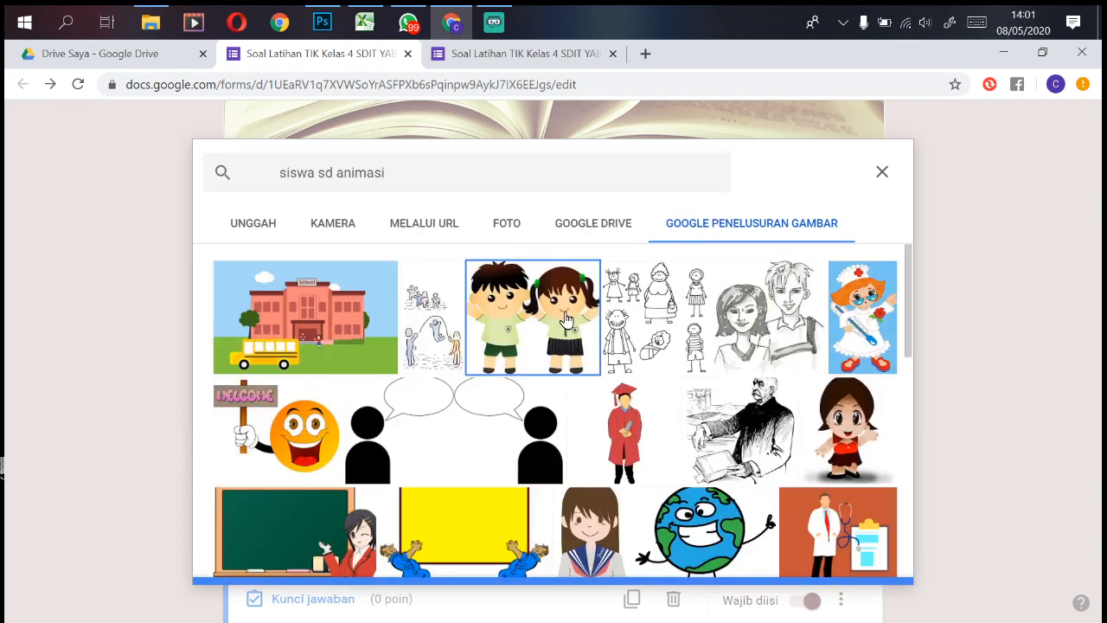
pyautogui.click(878, 561)
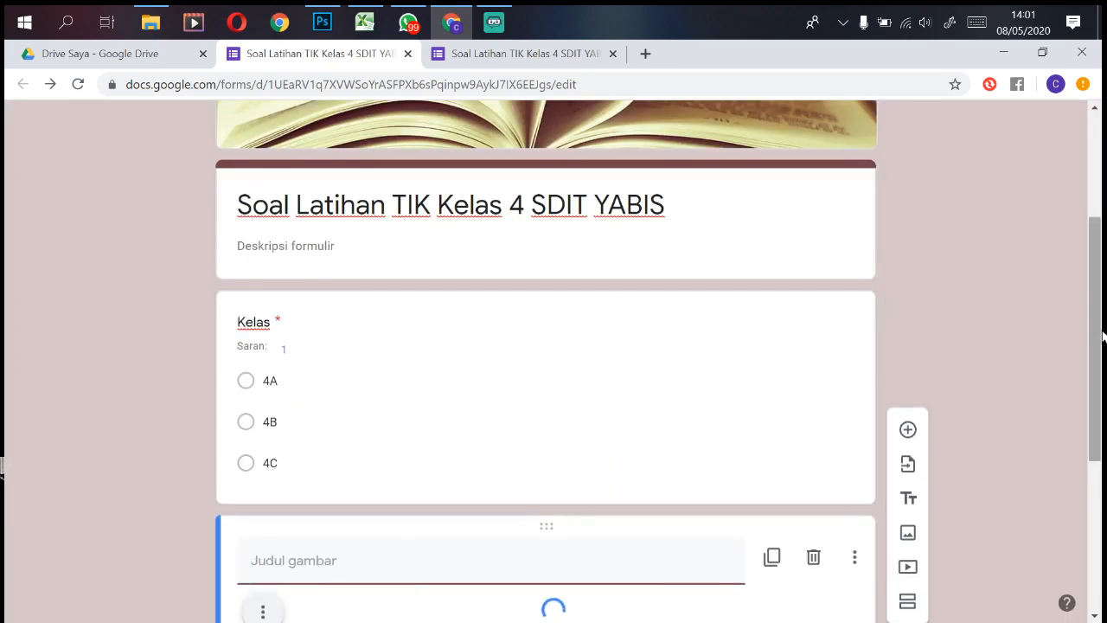
# Step: Centre the schoolchildren picture, shrink it, and move it above the Kelas question
pyautogui.moveTo(1100, 366); pyautogui.dragTo(1088, 452)
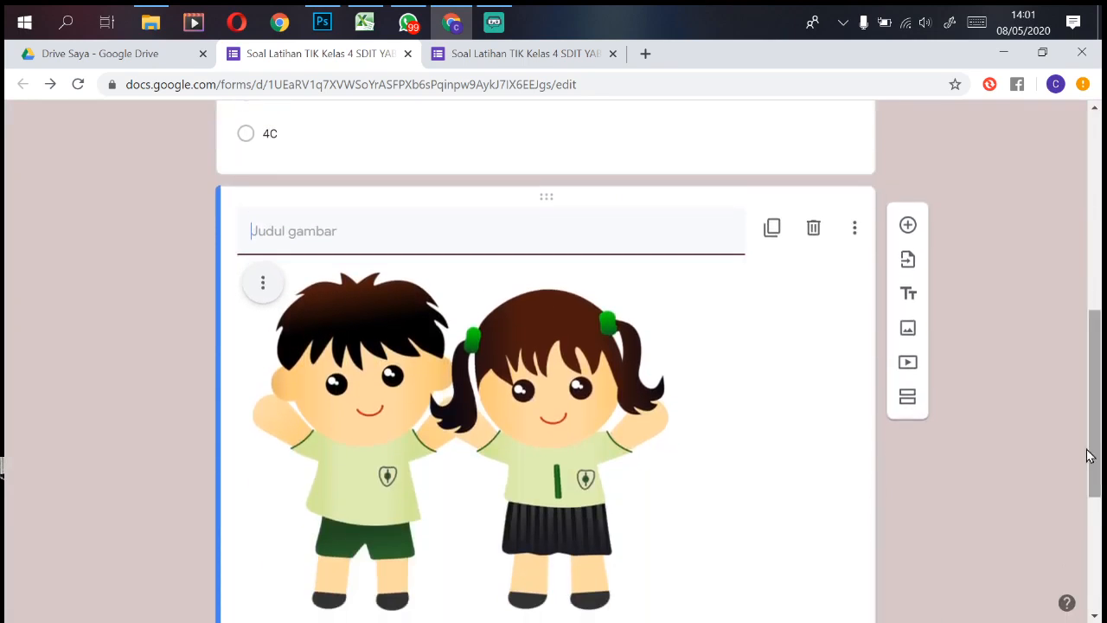
pyautogui.click(263, 285)
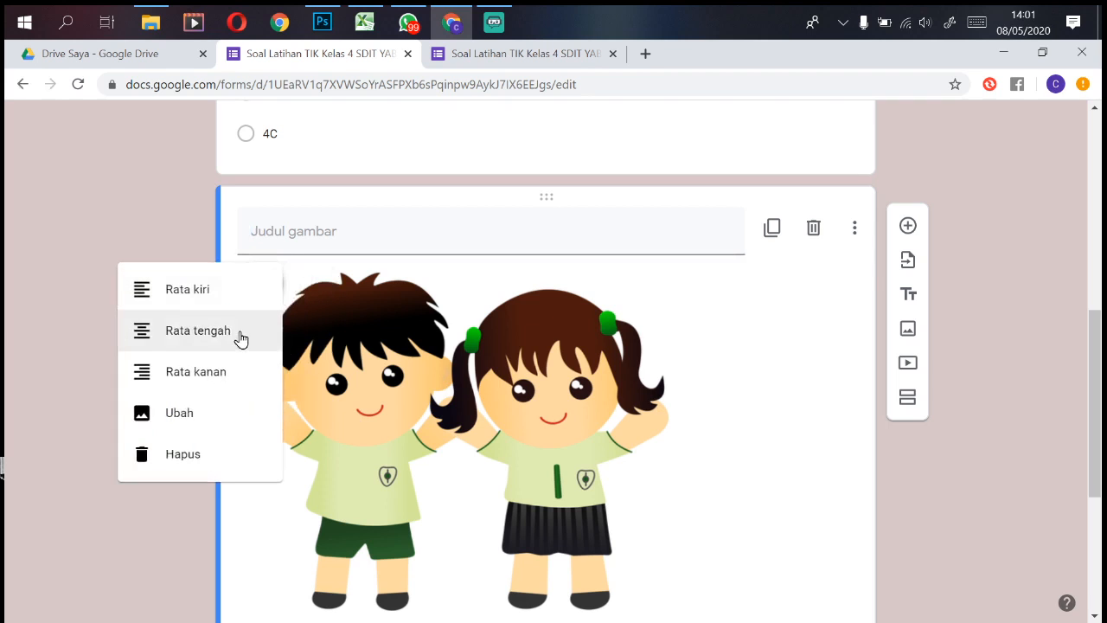
pyautogui.click(210, 336)
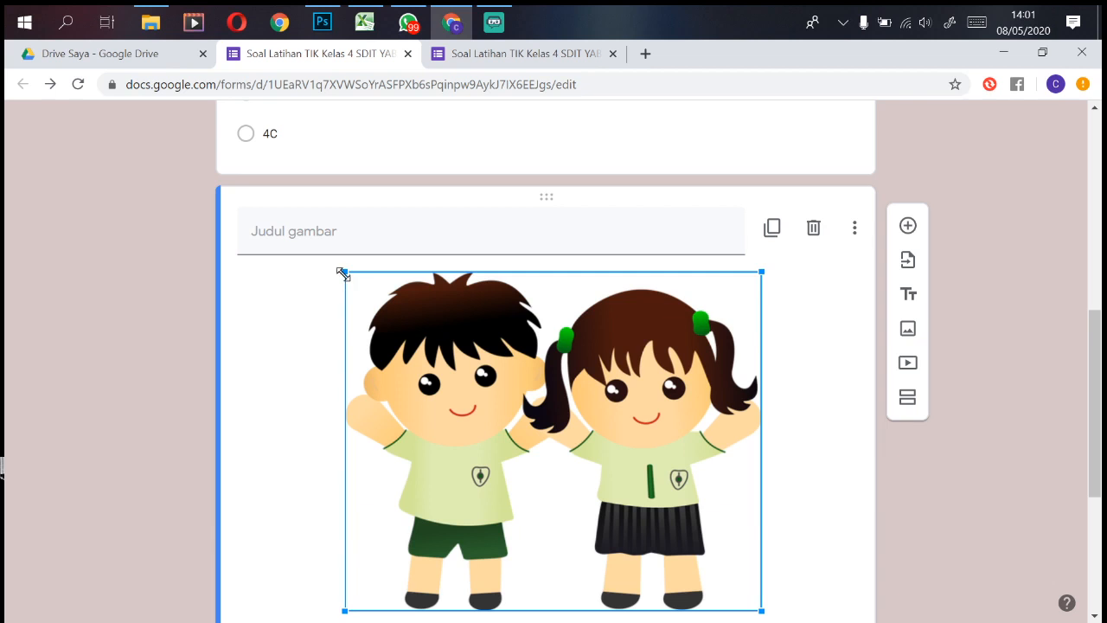
pyautogui.moveTo(345, 271); pyautogui.dragTo(419, 328)
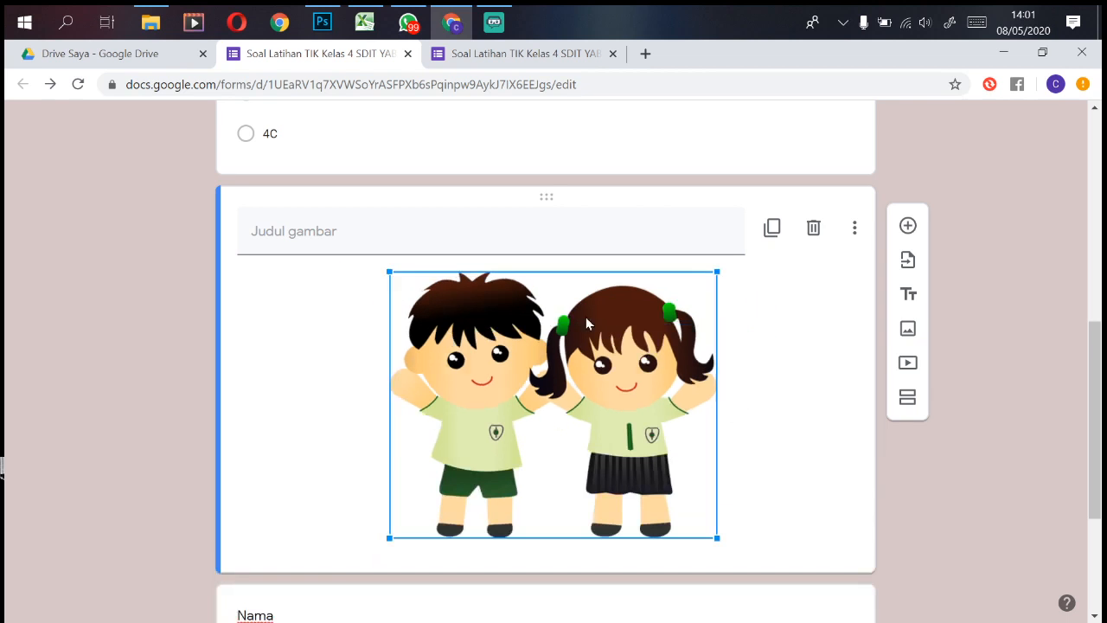
pyautogui.moveTo(551, 200); pyautogui.dragTo(556, 308)
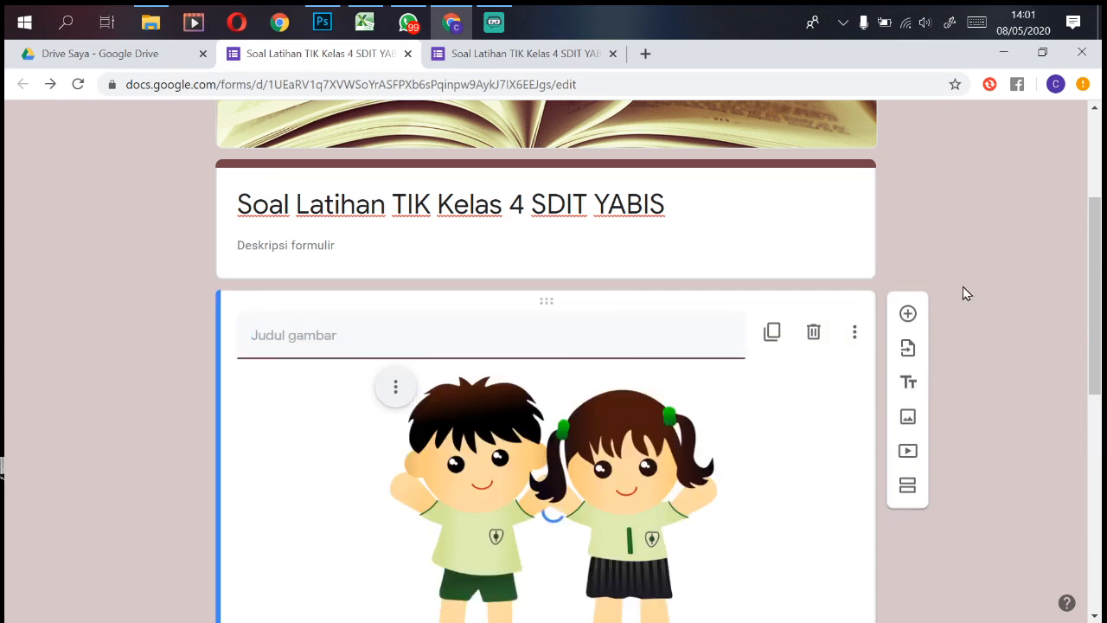
pyautogui.moveTo(1103, 301); pyautogui.dragTo(1082, 395)
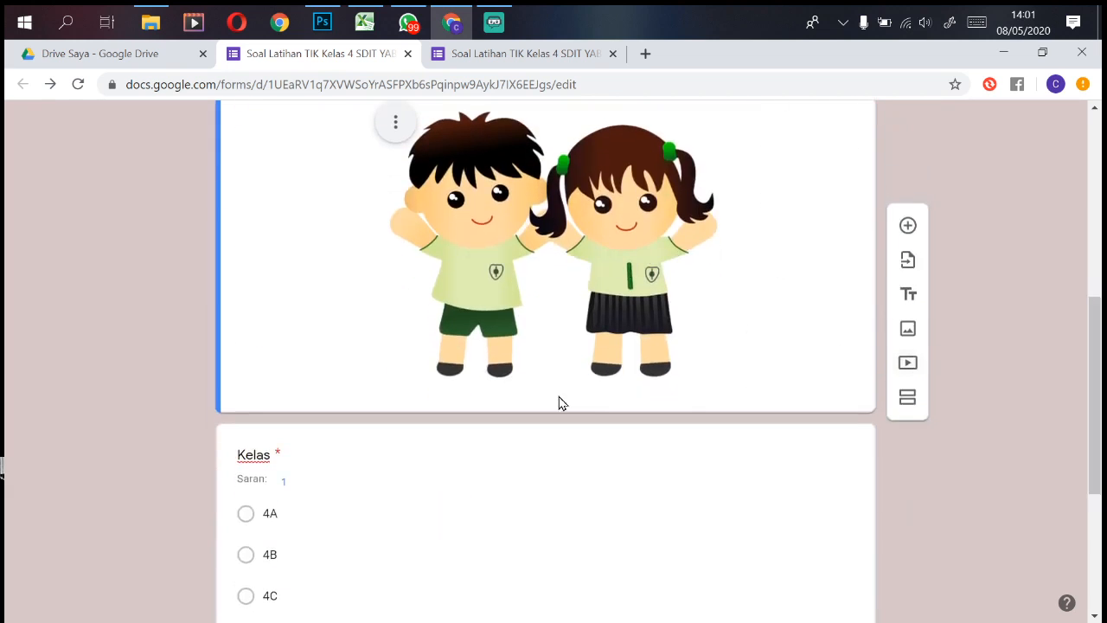
pyautogui.moveTo(1094, 337); pyautogui.dragTo(1101, 459)
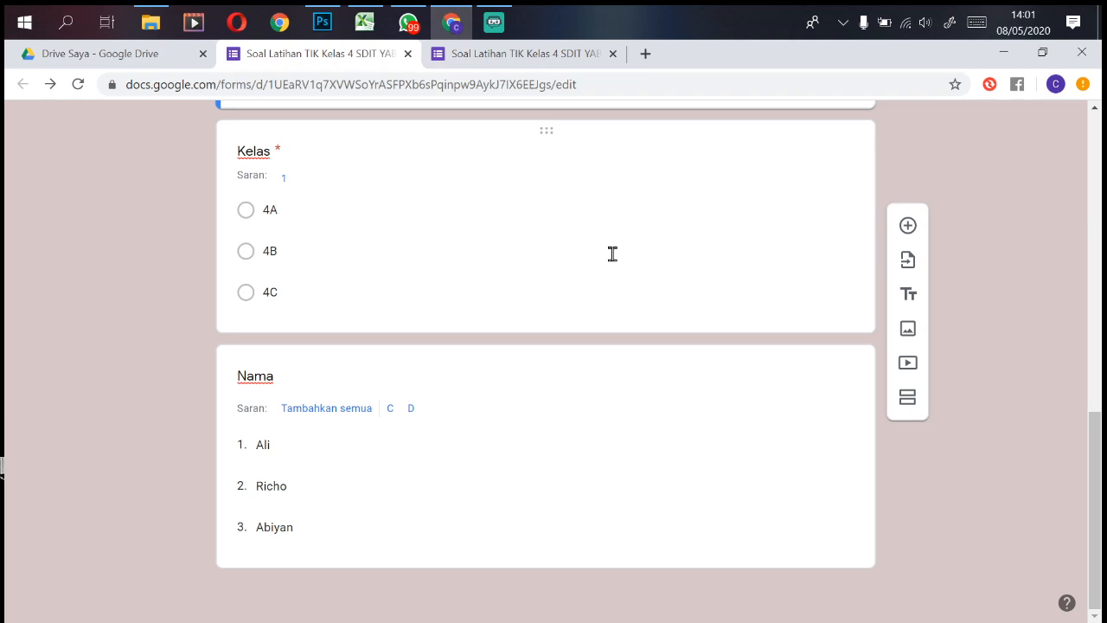
# Step: Add a new section after the Kelas question
pyautogui.click(628, 318)
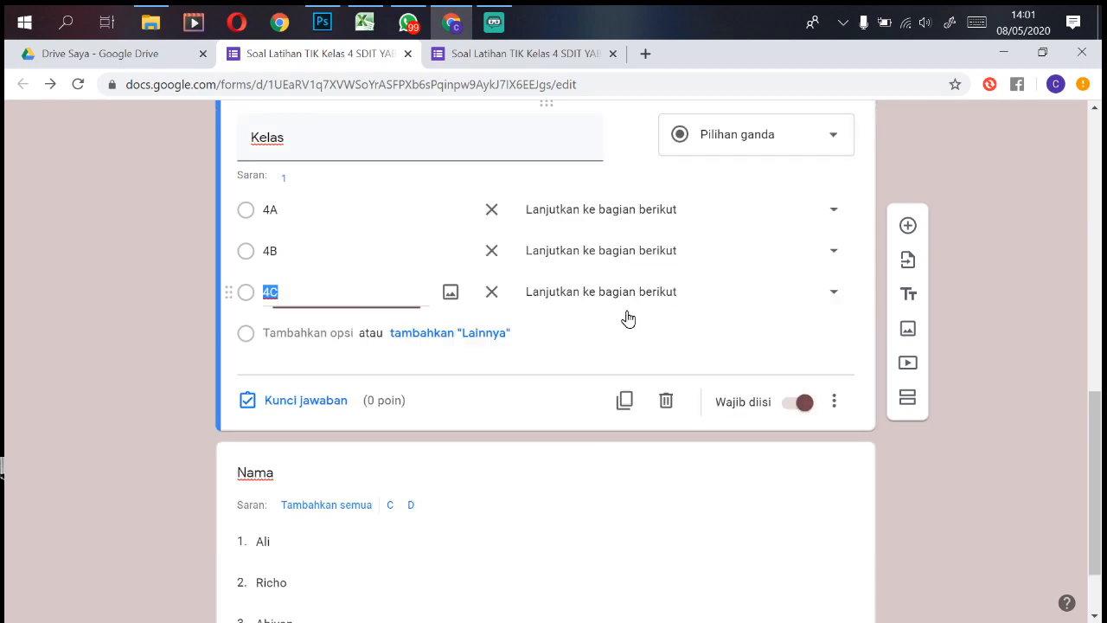
pyautogui.click(909, 398)
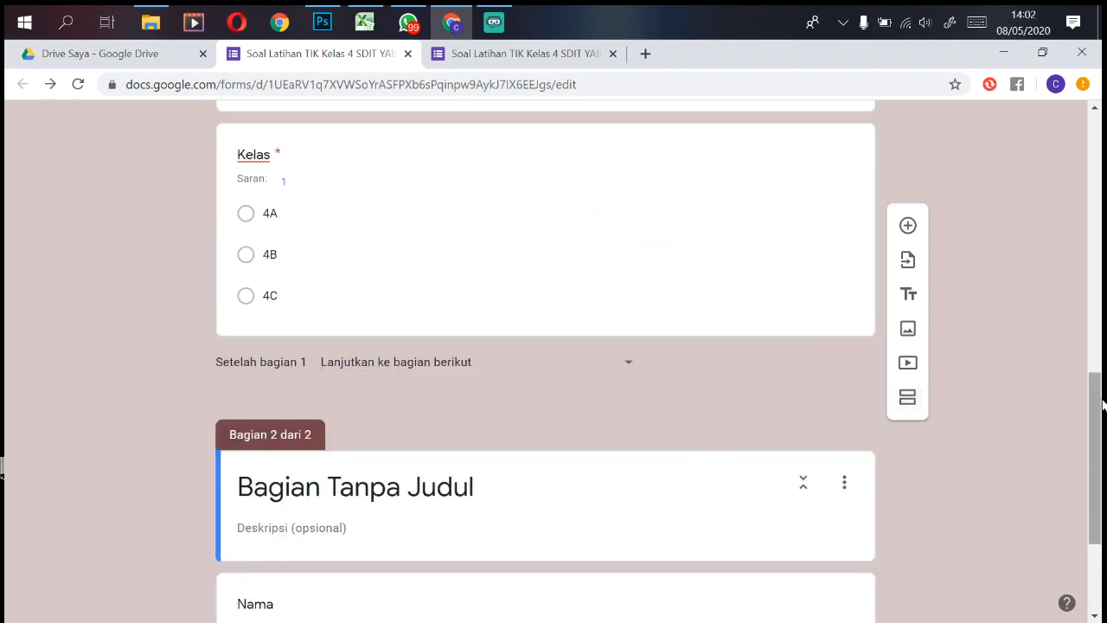
pyautogui.scroll(-1, 1099, 402)
pyautogui.scroll(1, 651, 244)
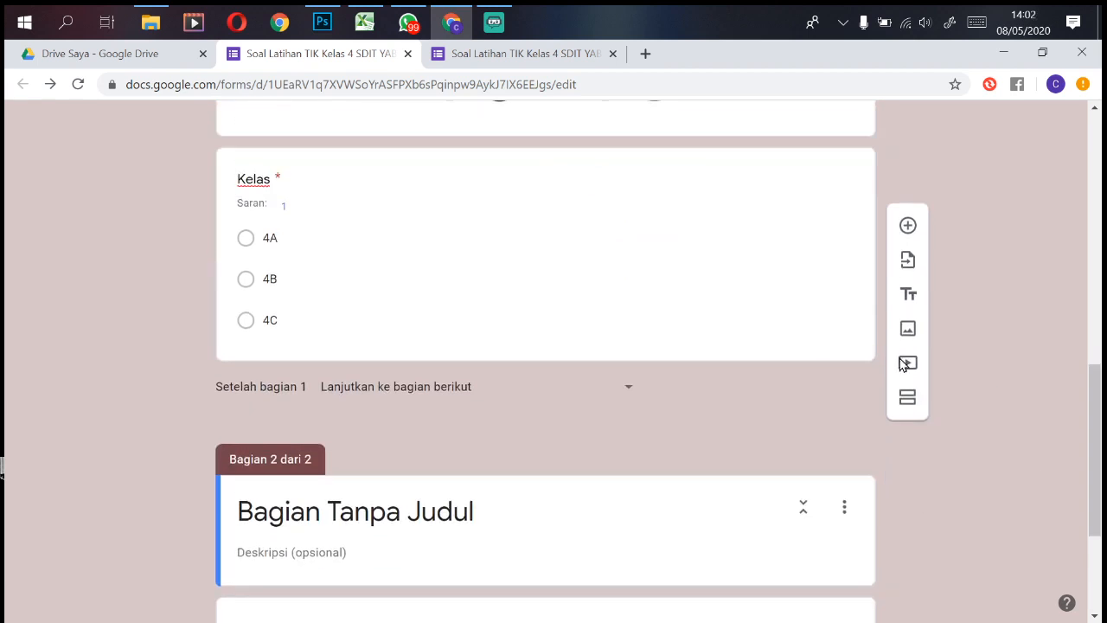
# Step: Title the untitled second section 'Kelas 4A'
pyautogui.click(651, 244)
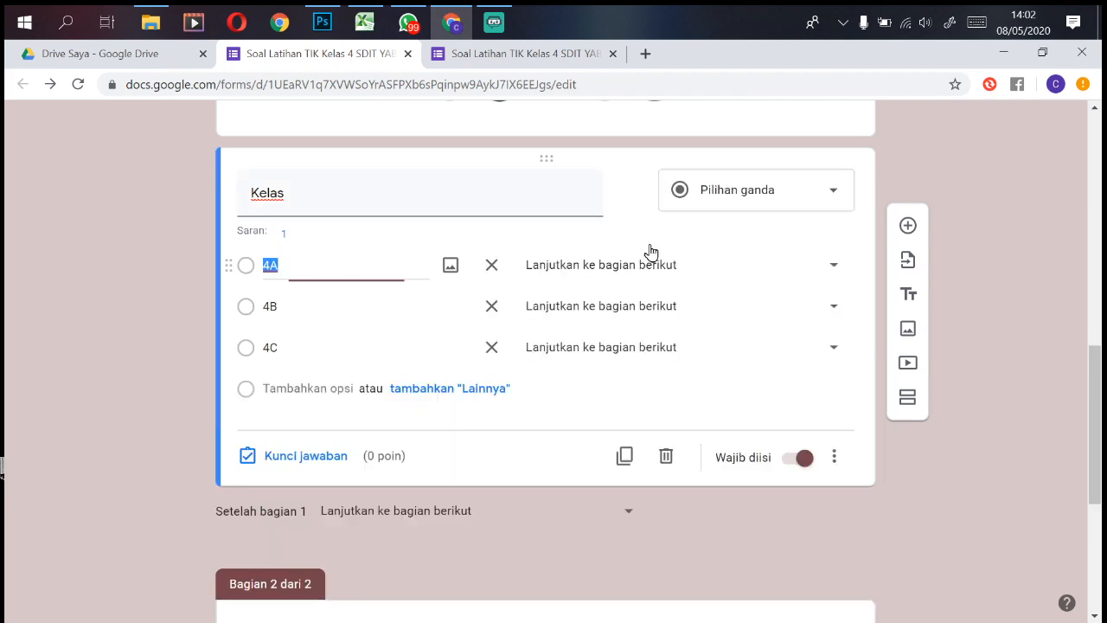
pyautogui.click(699, 273)
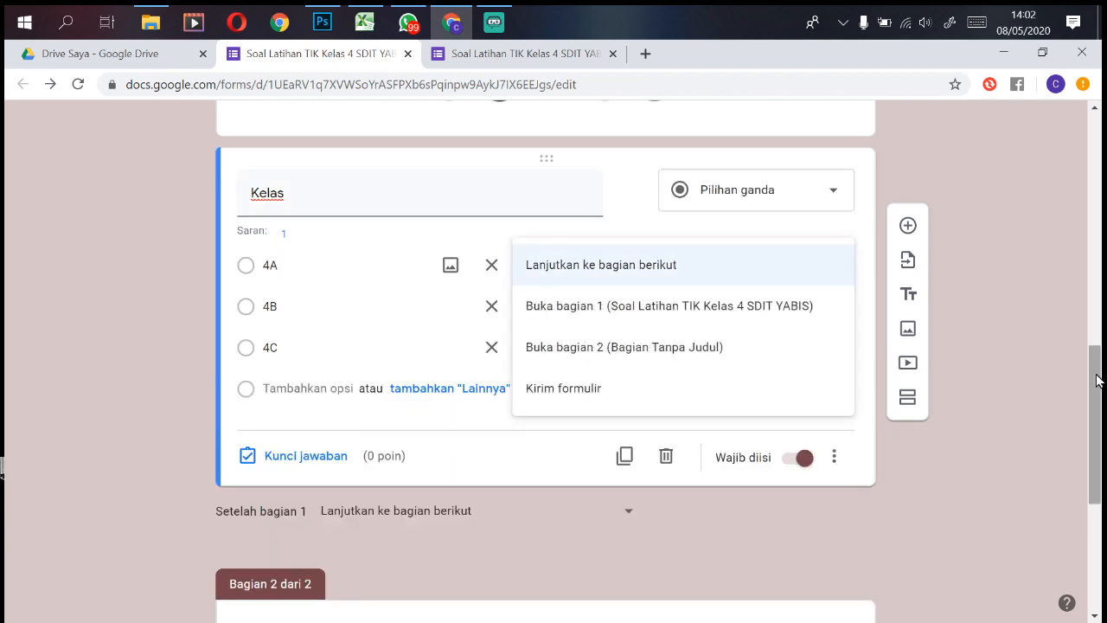
pyautogui.moveTo(1095, 383); pyautogui.dragTo(1094, 487)
pyautogui.click(439, 288)
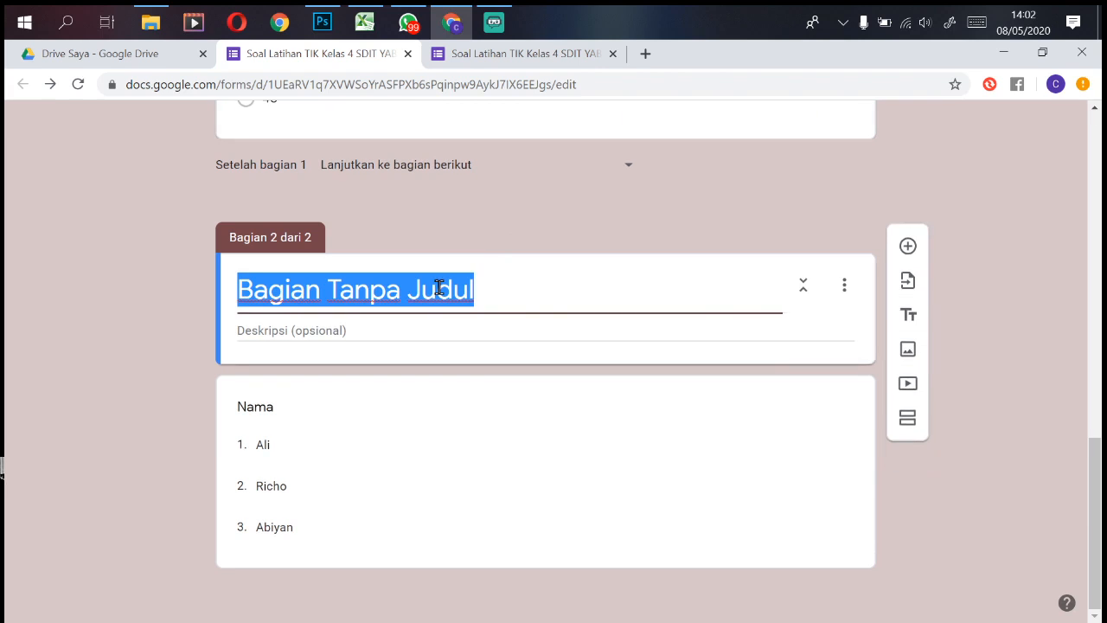
pyautogui.write('Kelas ')
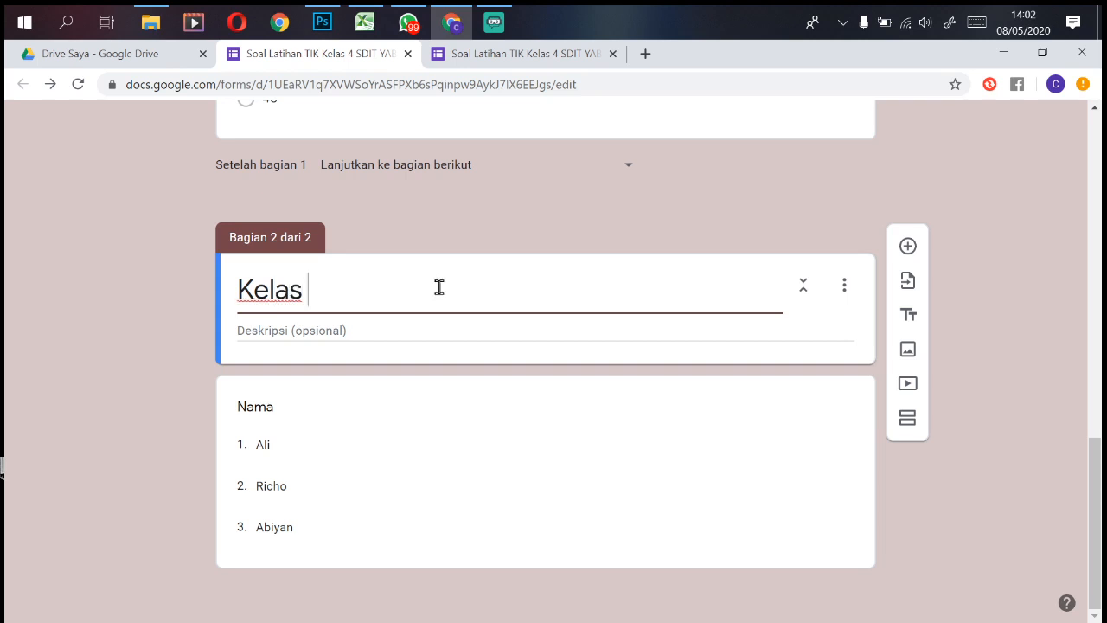
pyautogui.write('4A')
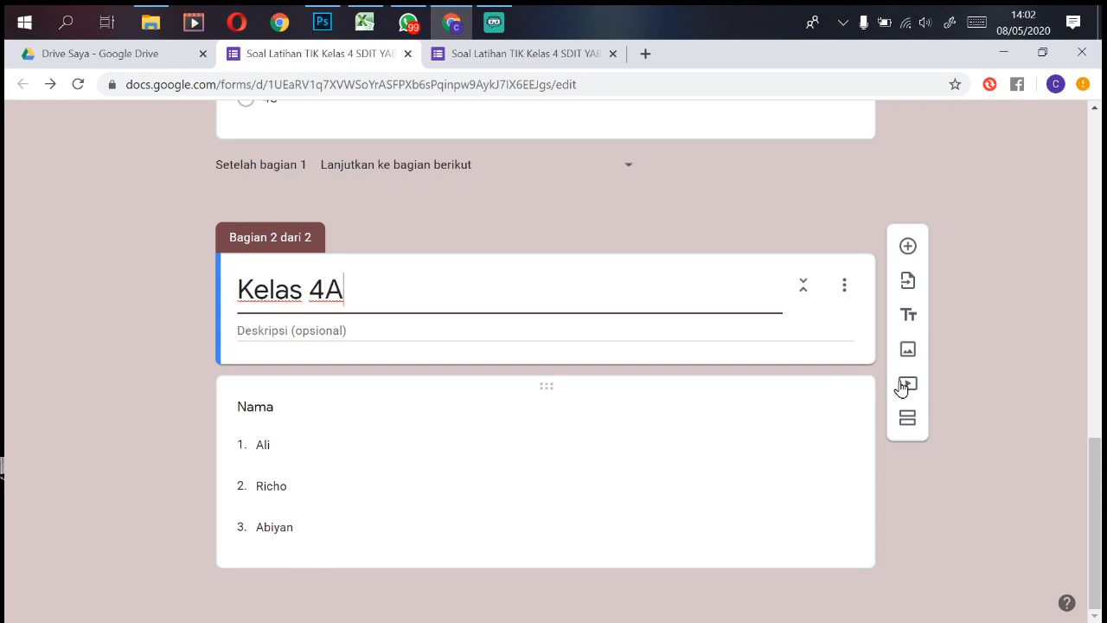
# Step: Set the Kelas option 4A to go to 'Buka bagian 2 (Kelas 4A)'
pyautogui.moveTo(1099, 454); pyautogui.dragTo(1102, 342)
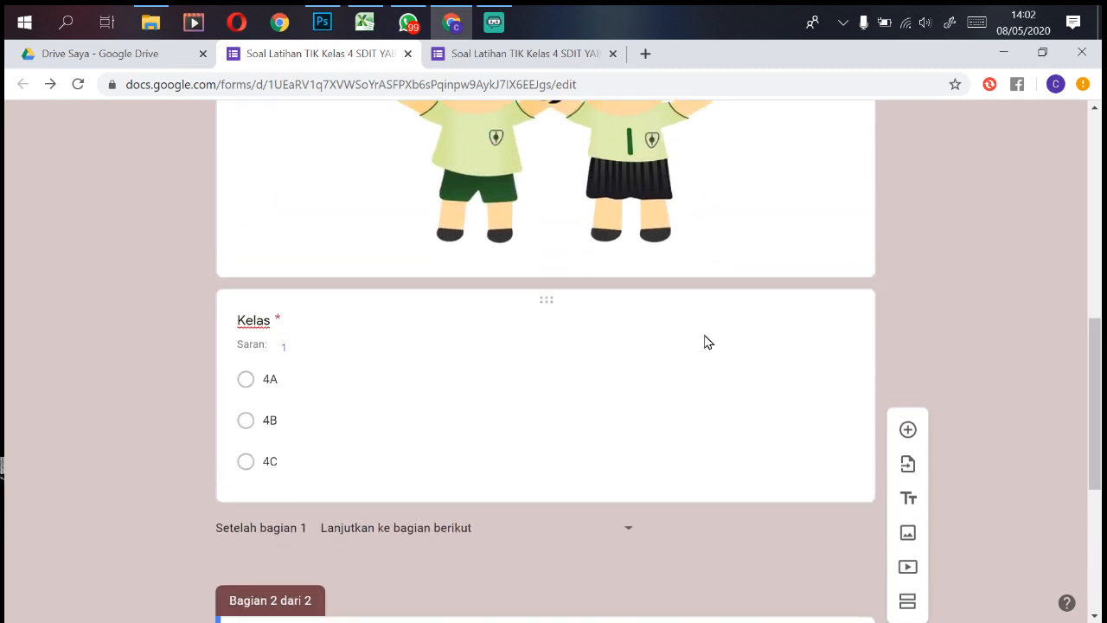
pyautogui.click(704, 374)
pyautogui.click(663, 410)
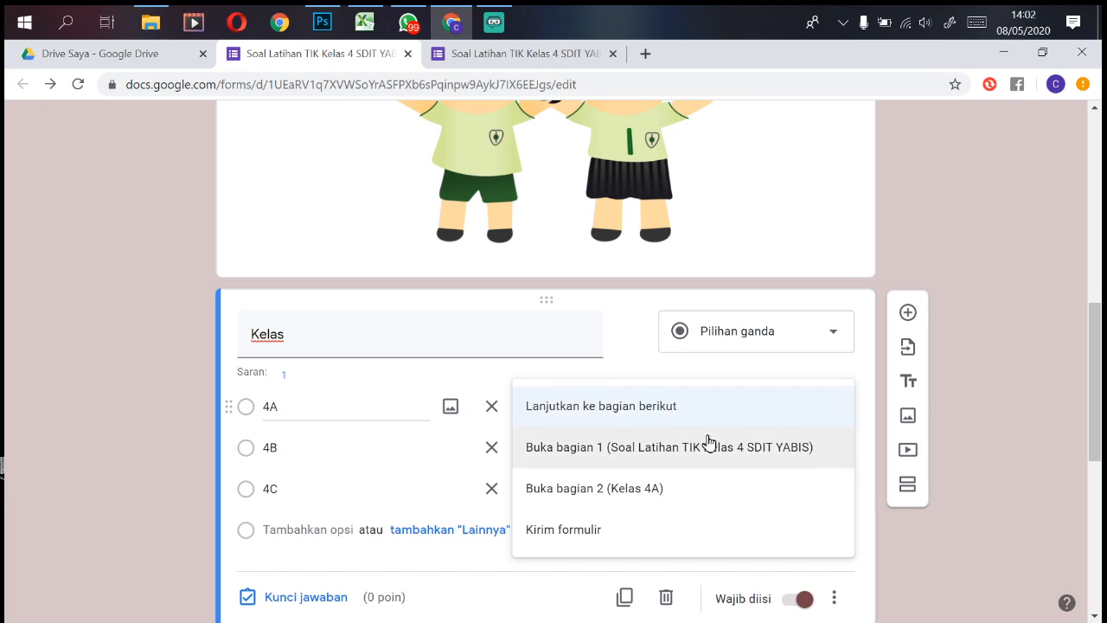
pyautogui.click(659, 496)
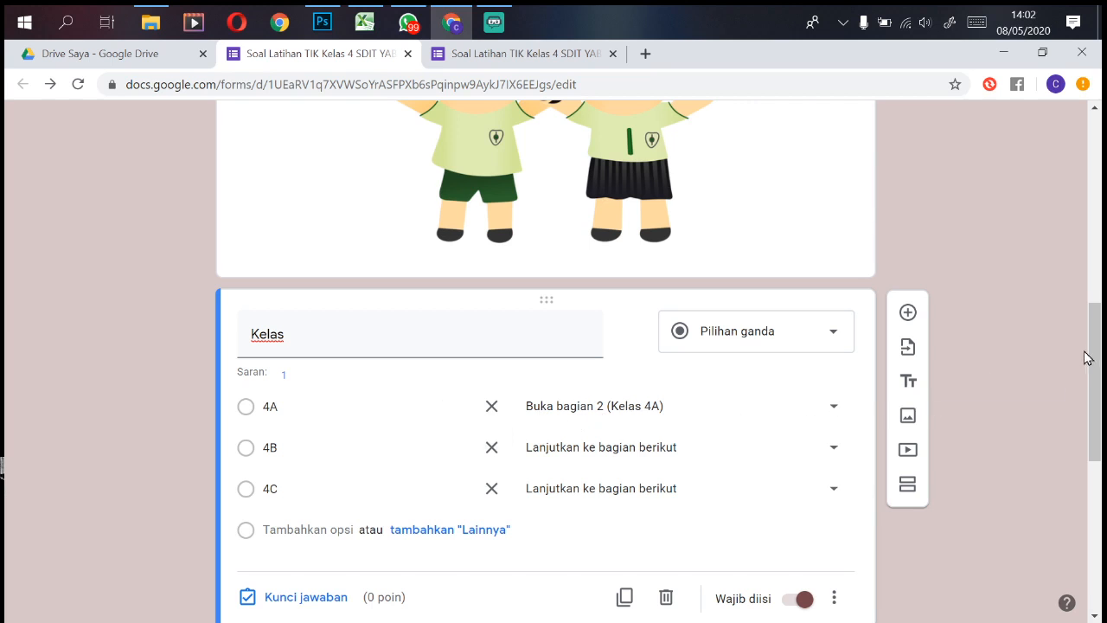
pyautogui.scroll(-5, 1102, 347)
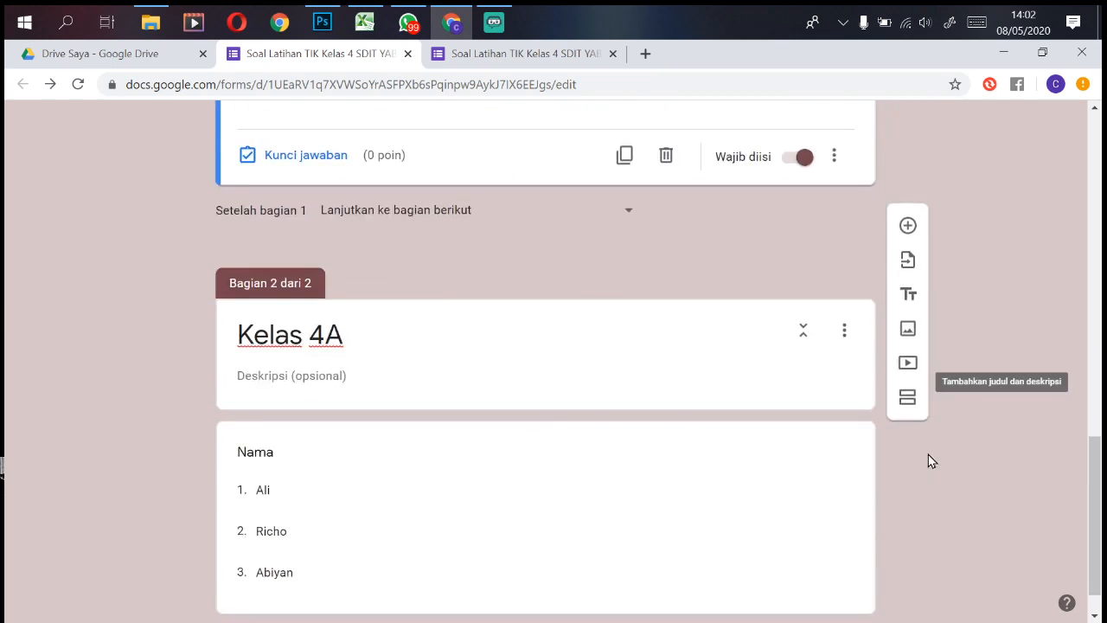
pyautogui.click(910, 402)
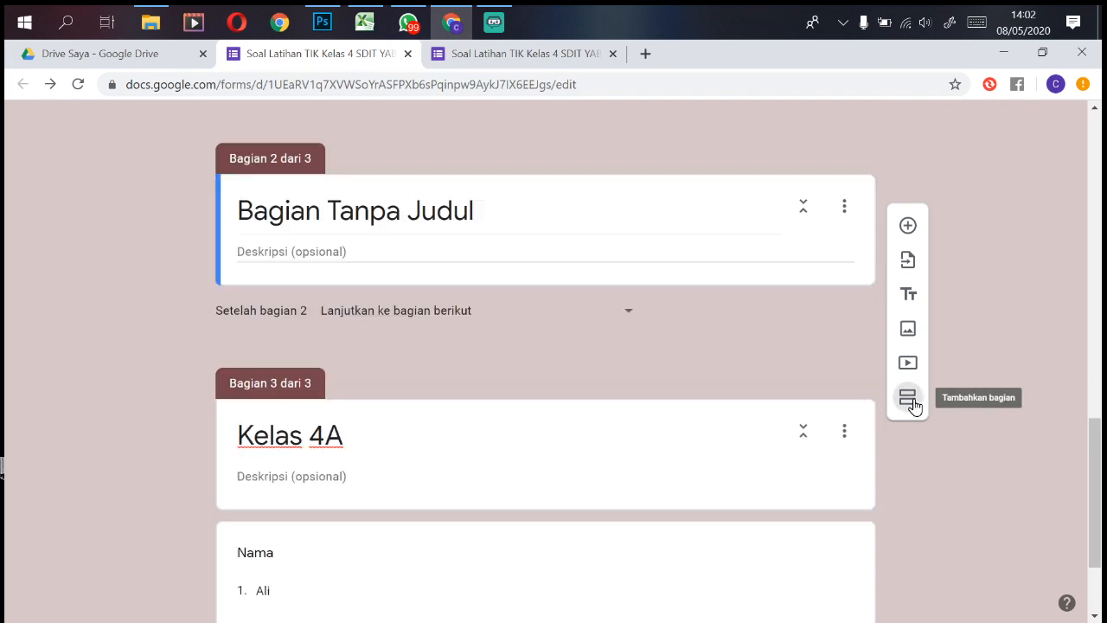
pyautogui.click(546, 418)
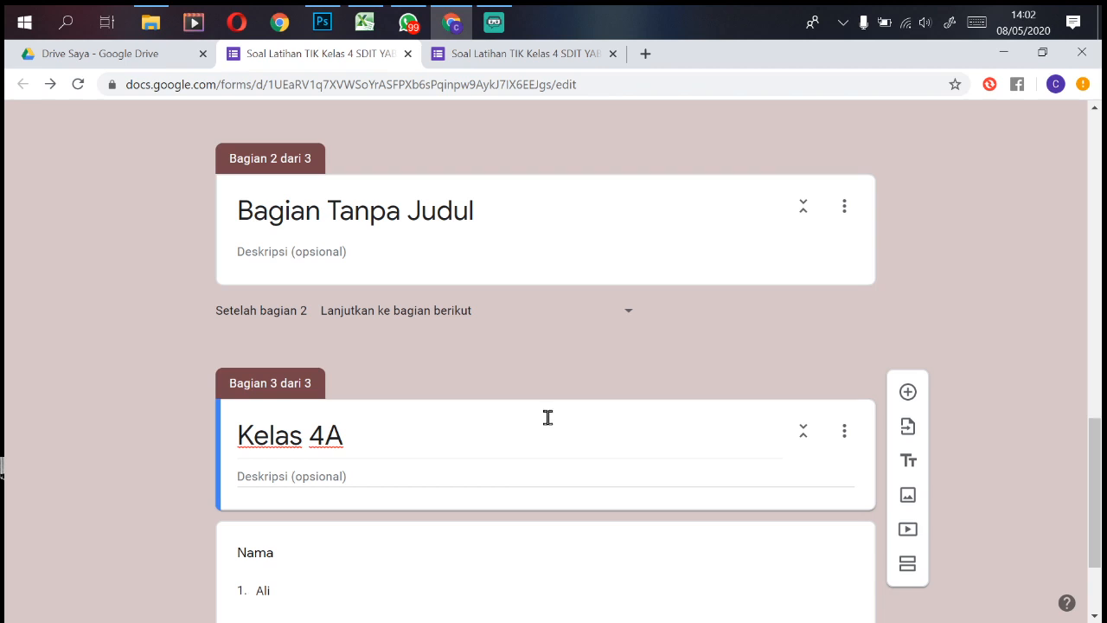
pyautogui.click(578, 210)
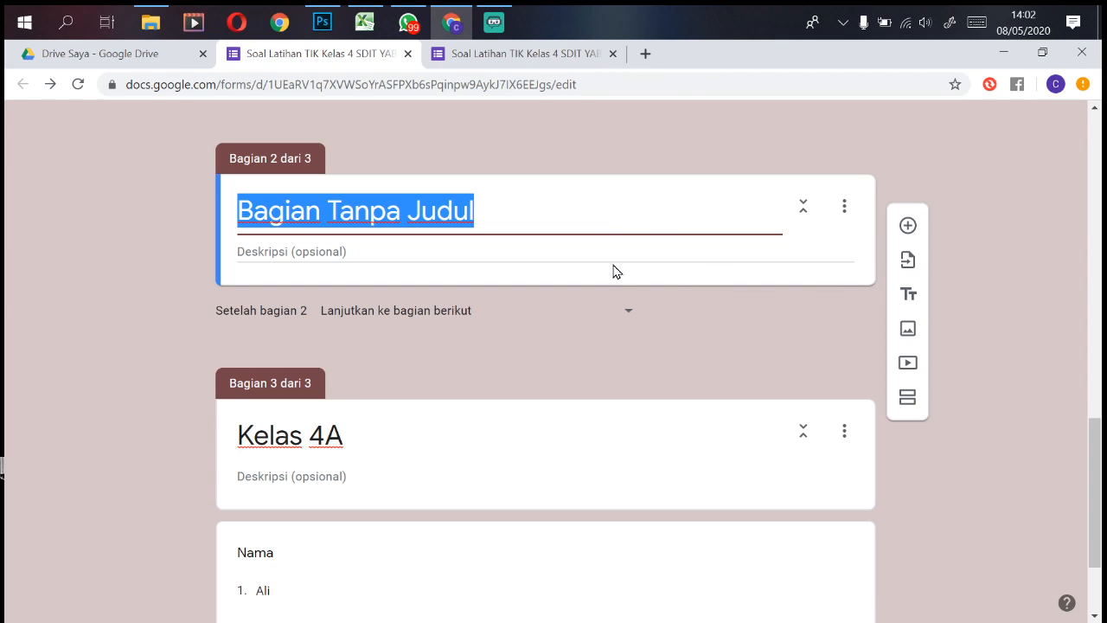
pyautogui.click(583, 164)
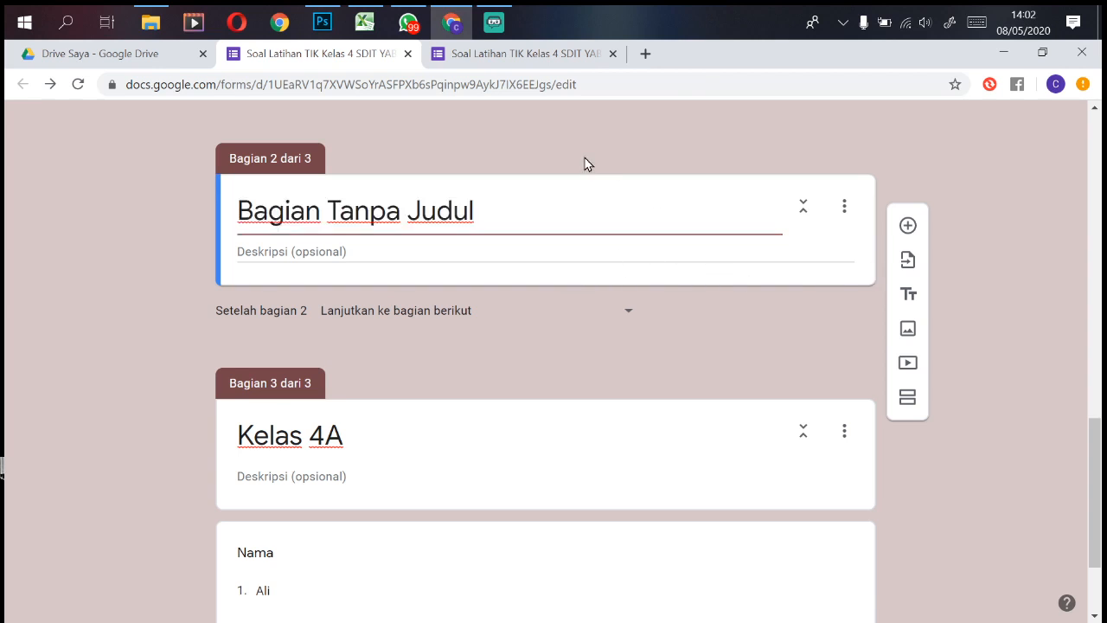
pyautogui.moveTo(298, 180); pyautogui.dragTo(470, 187)
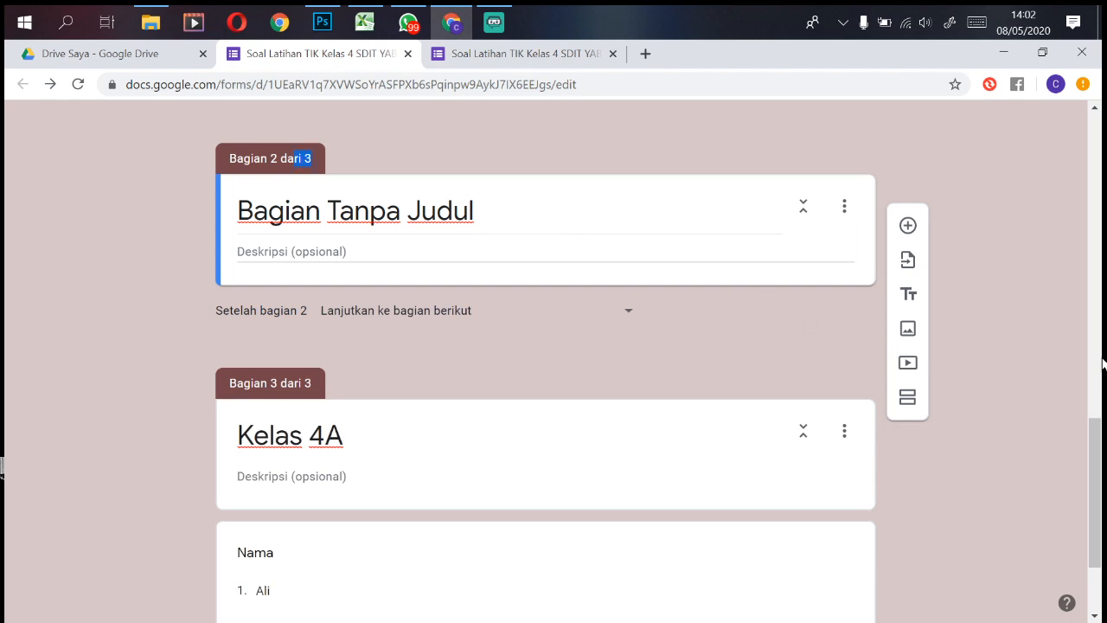
pyautogui.moveTo(1101, 470); pyautogui.dragTo(1103, 431)
pyautogui.click(845, 343)
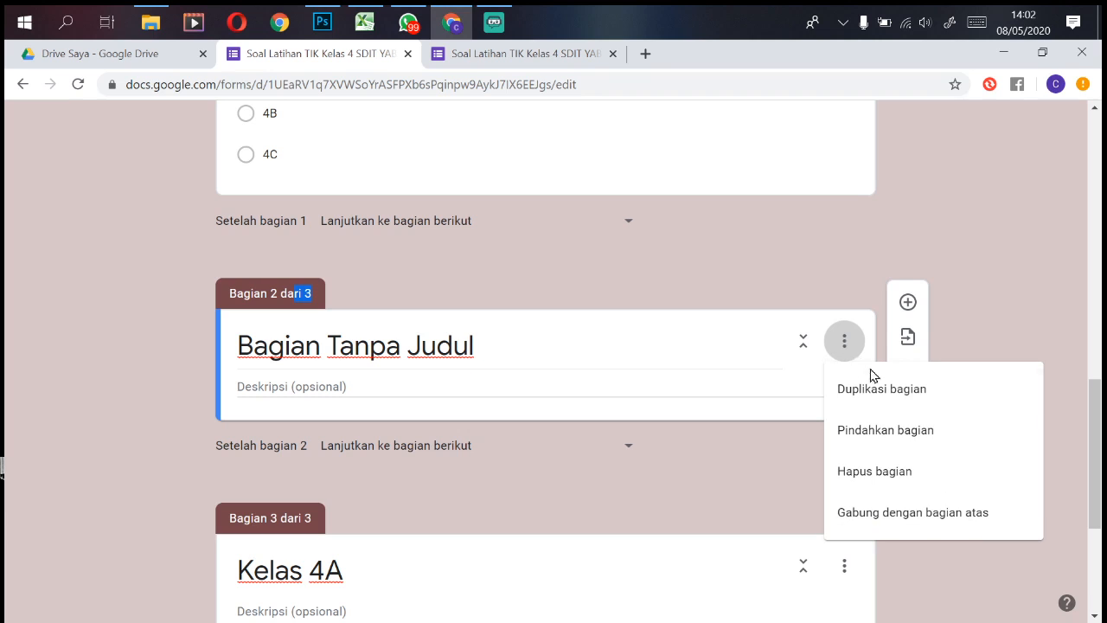
pyautogui.click(912, 471)
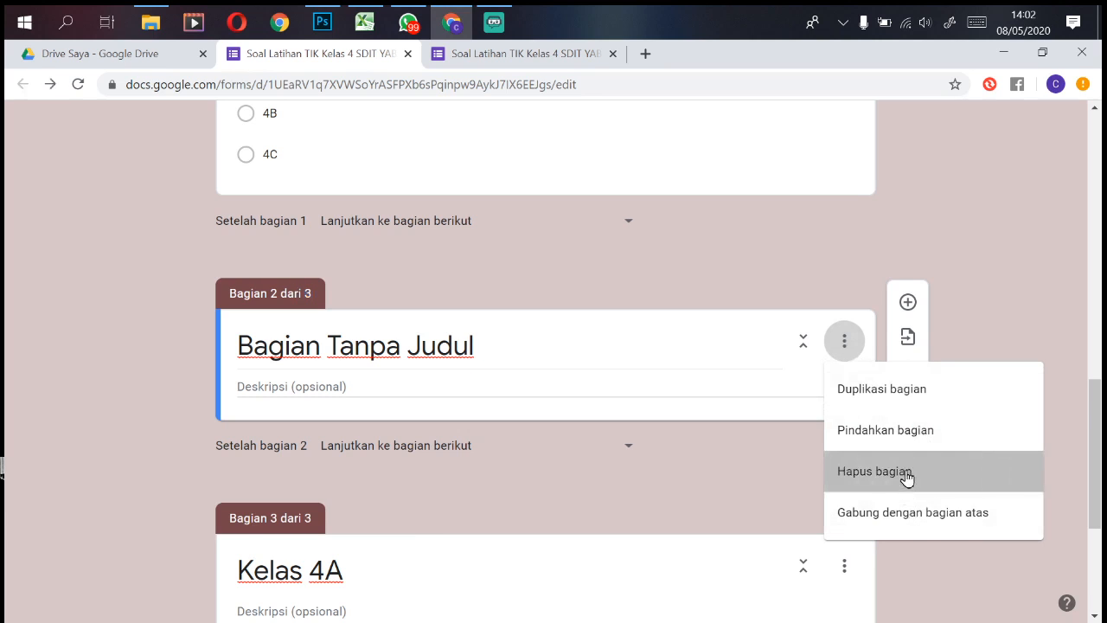
pyautogui.moveTo(1101, 430); pyautogui.dragTo(1101, 521)
pyautogui.click(749, 546)
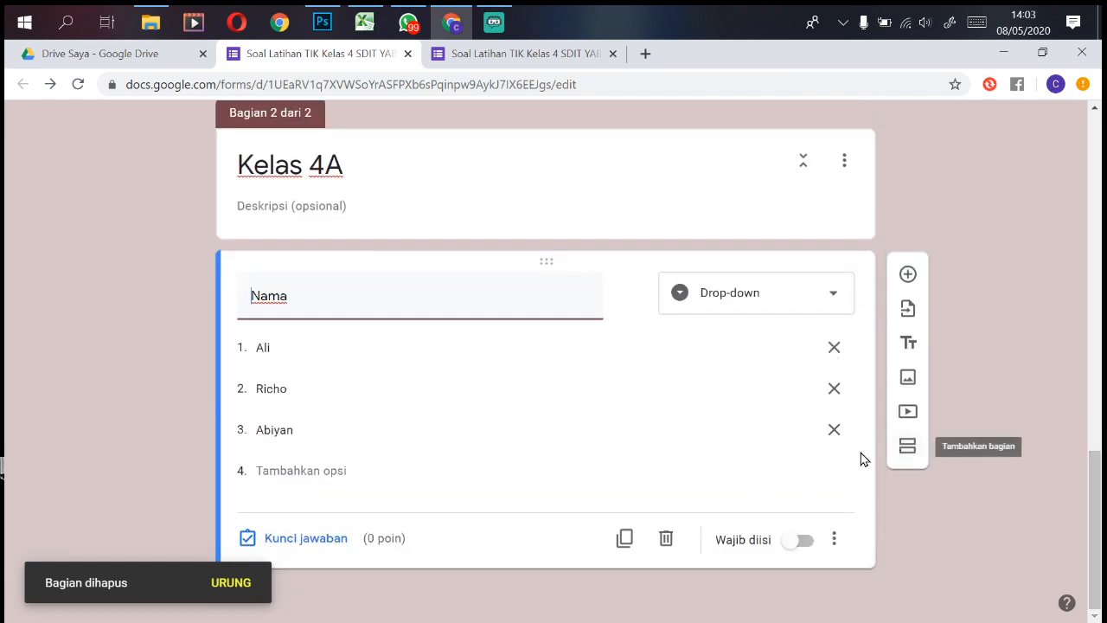
# Step: Make the Kelas 4A Nama question required and add a third section titled 'Kelas 4B'
pyautogui.click(796, 545)
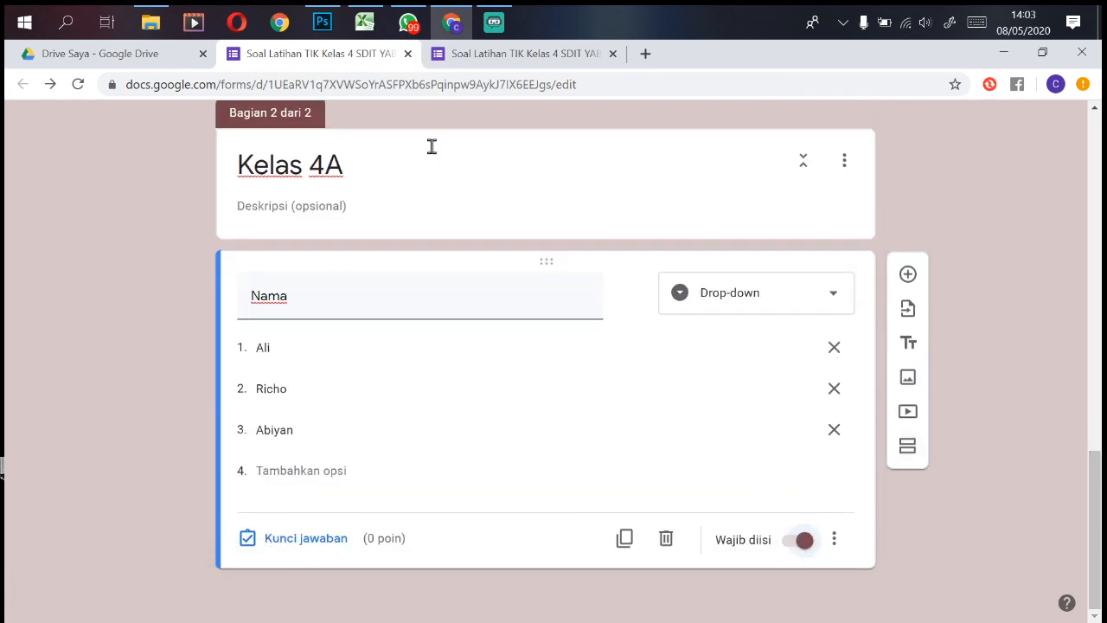
pyautogui.click(908, 447)
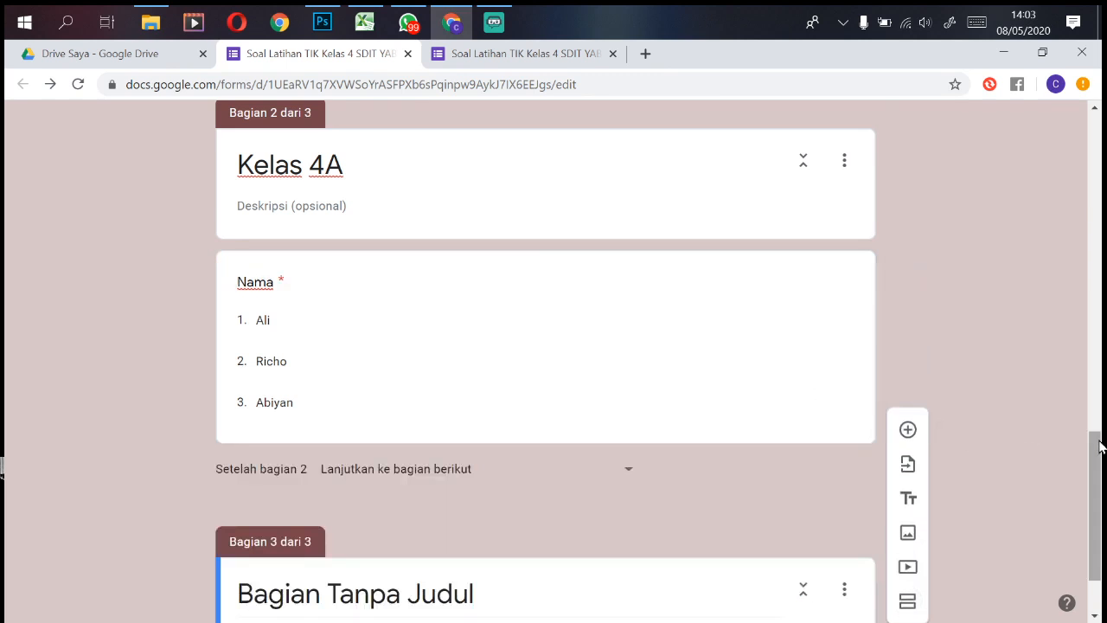
pyautogui.moveTo(1096, 468); pyautogui.dragTo(1097, 500)
pyautogui.click(419, 484)
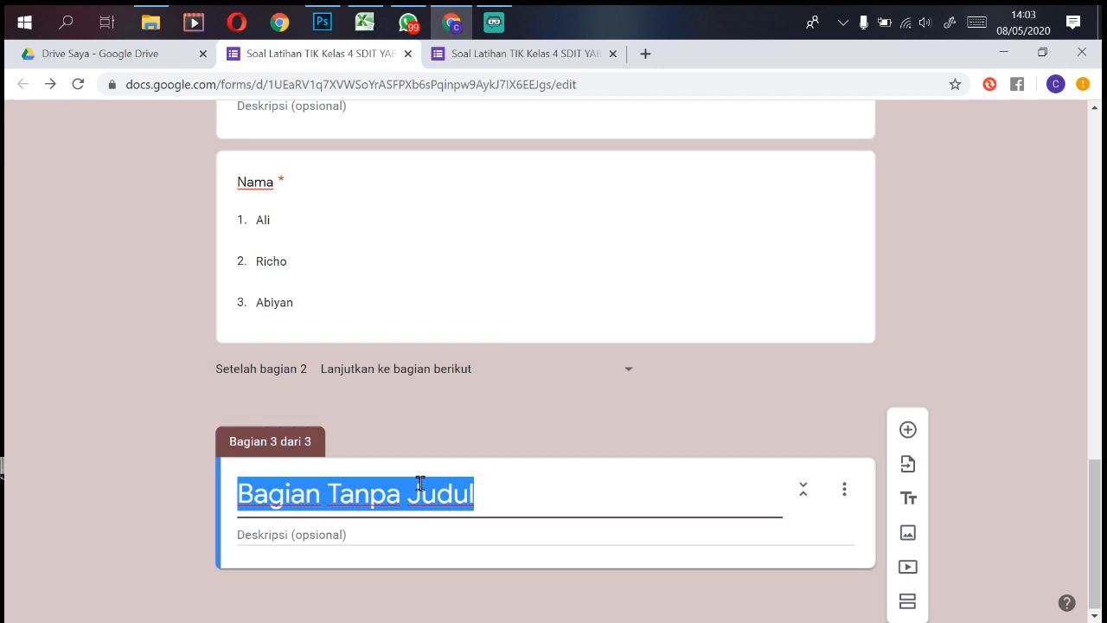
pyautogui.write('Kelas')
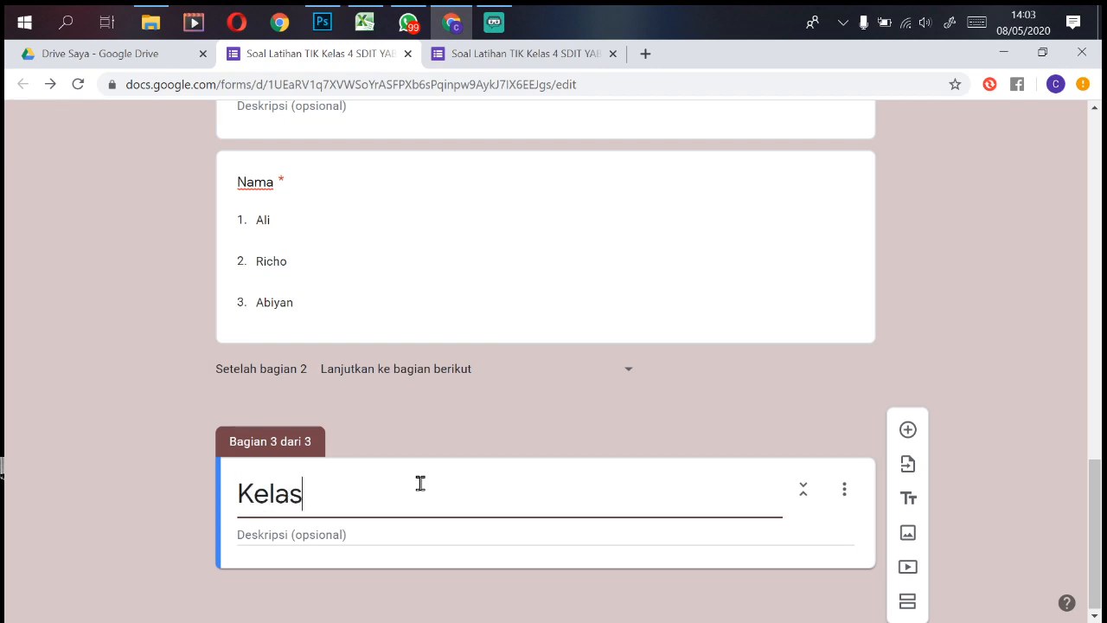
pyautogui.write(' 4B')
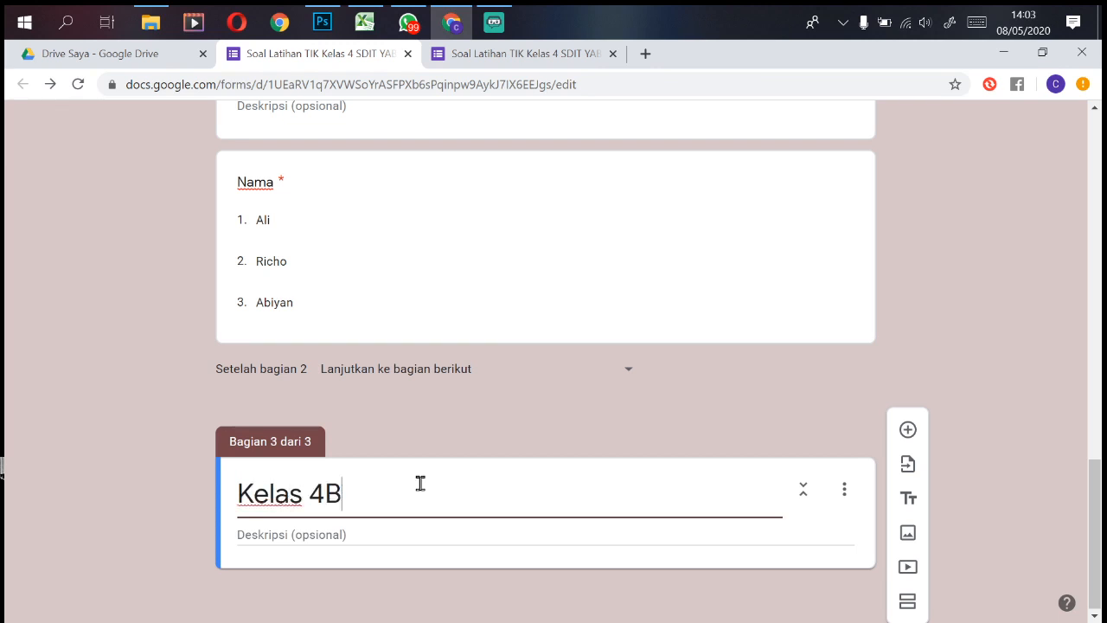
# Step: Add a required Nama question to the Kelas 4B section
pyautogui.click(909, 430)
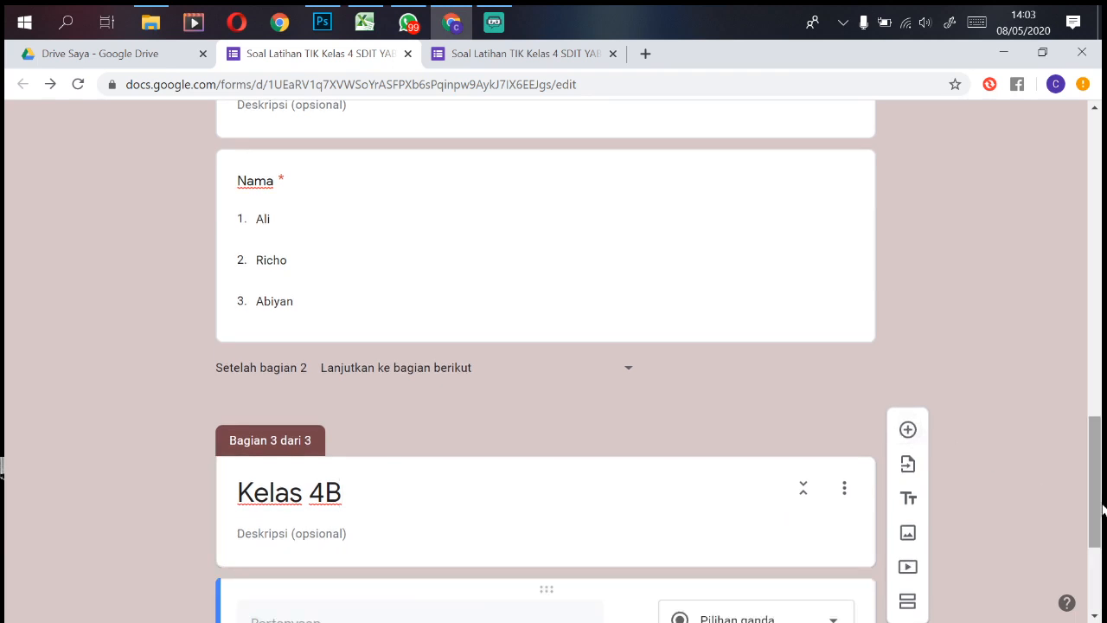
pyautogui.moveTo(1097, 474); pyautogui.dragTo(1099, 566)
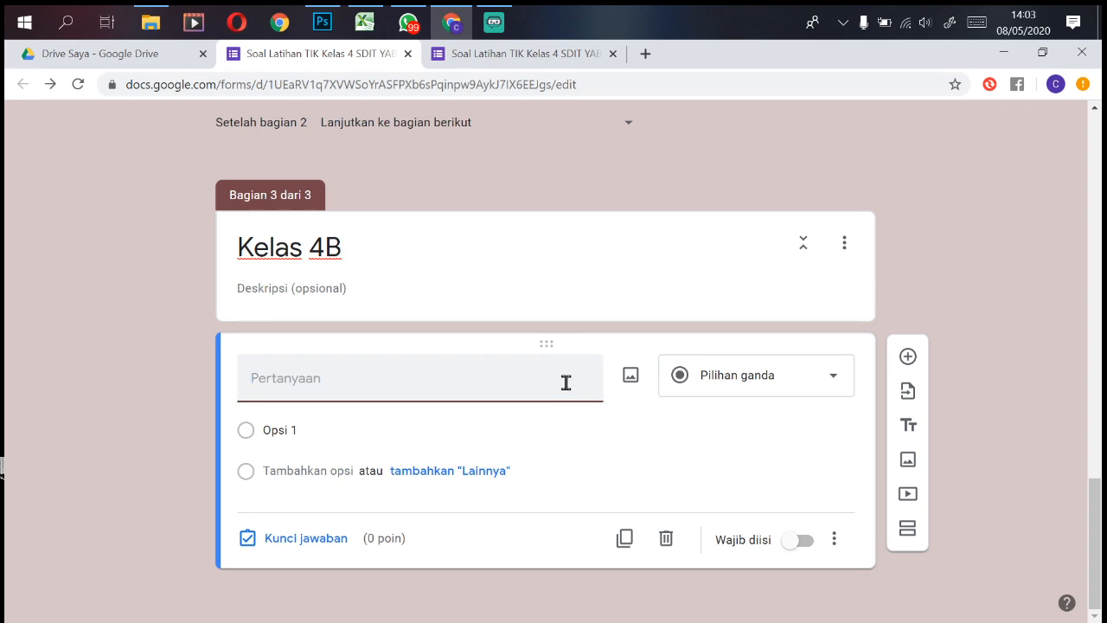
pyautogui.write('K')
pyautogui.press('BackSpace')
pyautogui.write('Nama')
pyautogui.click(797, 541)
# Step: Give the Nama question the description 'pilih sesuai nama kalian' and make it a drop-down
pyautogui.click(834, 540)
pyautogui.click(891, 554)
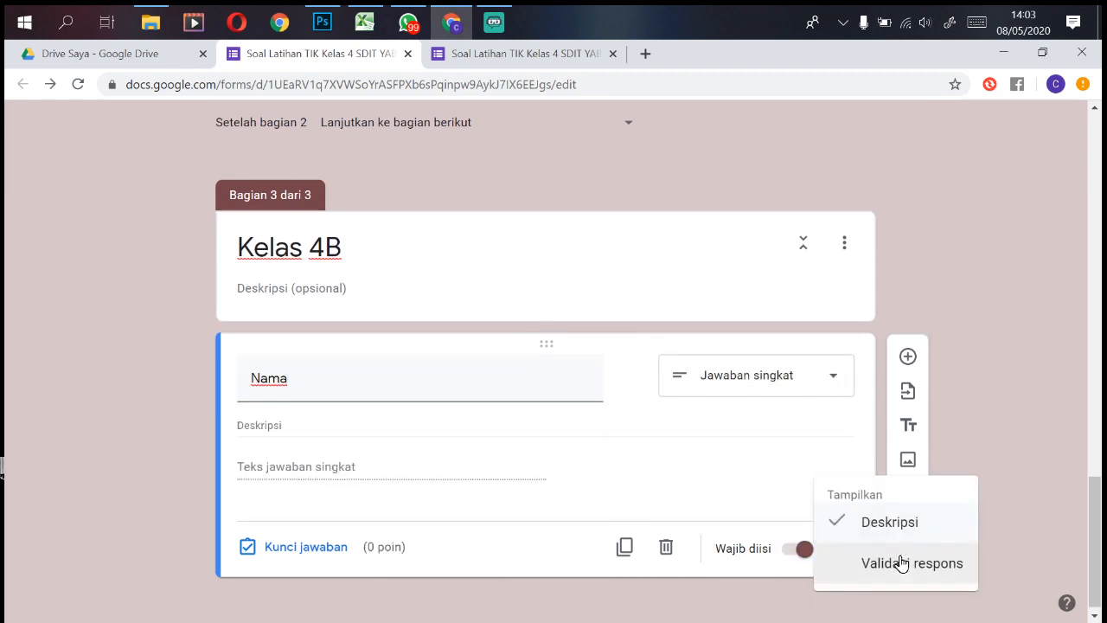
pyautogui.click(289, 442)
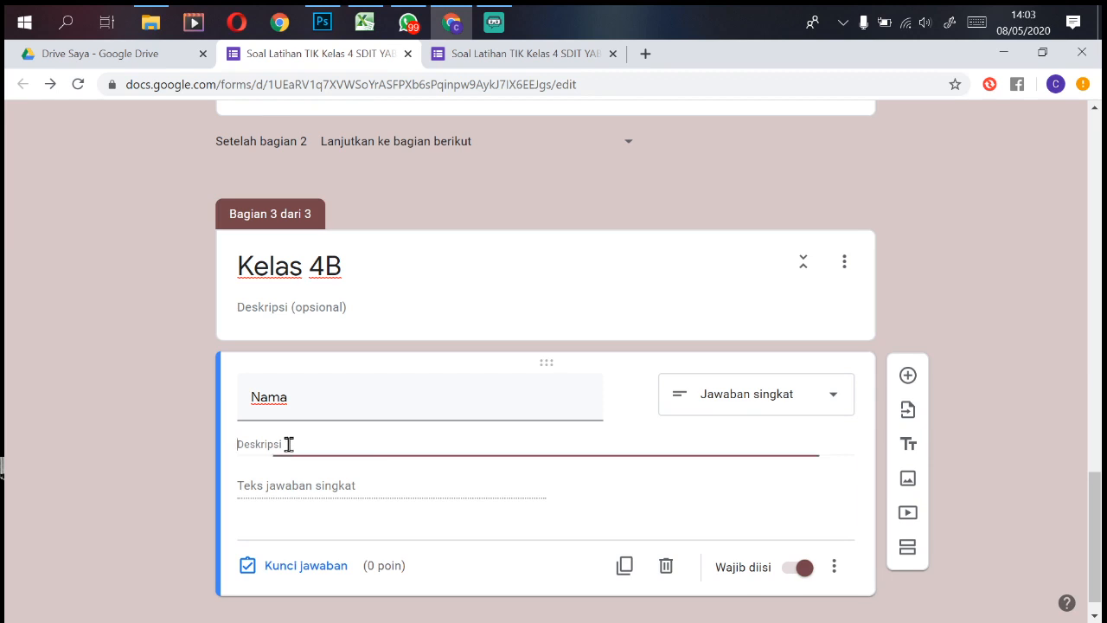
pyautogui.write('pi')
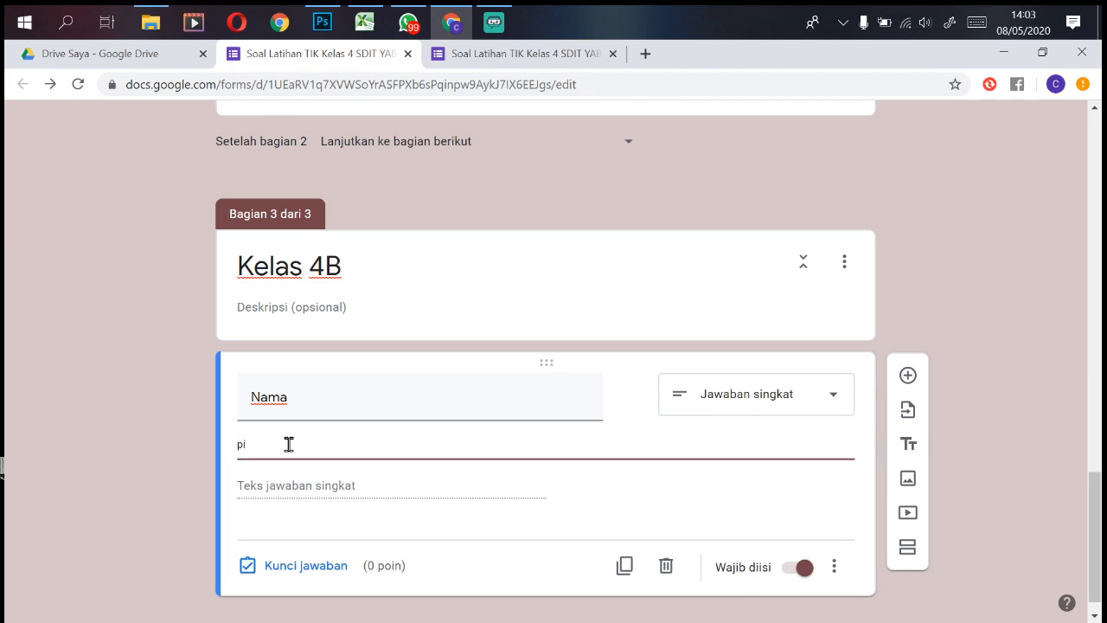
pyautogui.write('lih sesuai nama kalian')
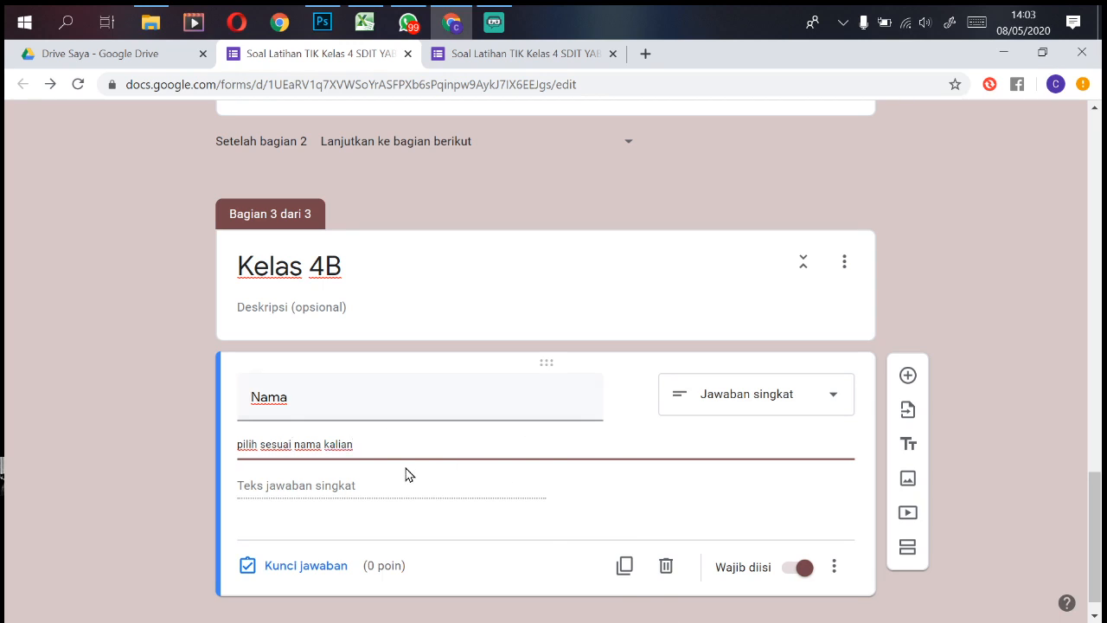
pyautogui.click(401, 503)
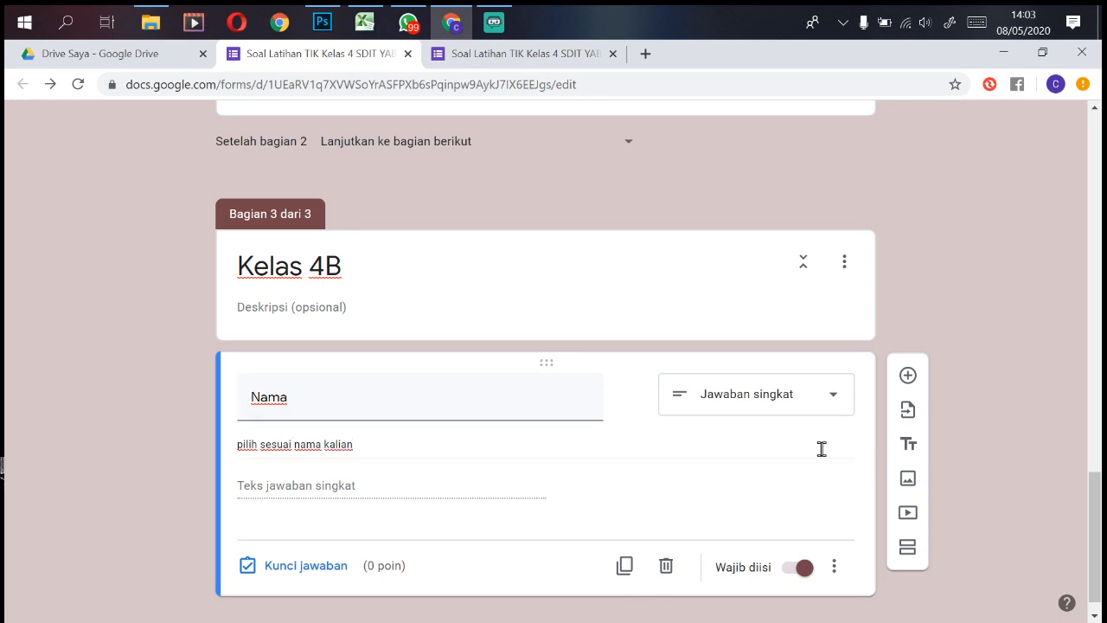
pyautogui.click(837, 394)
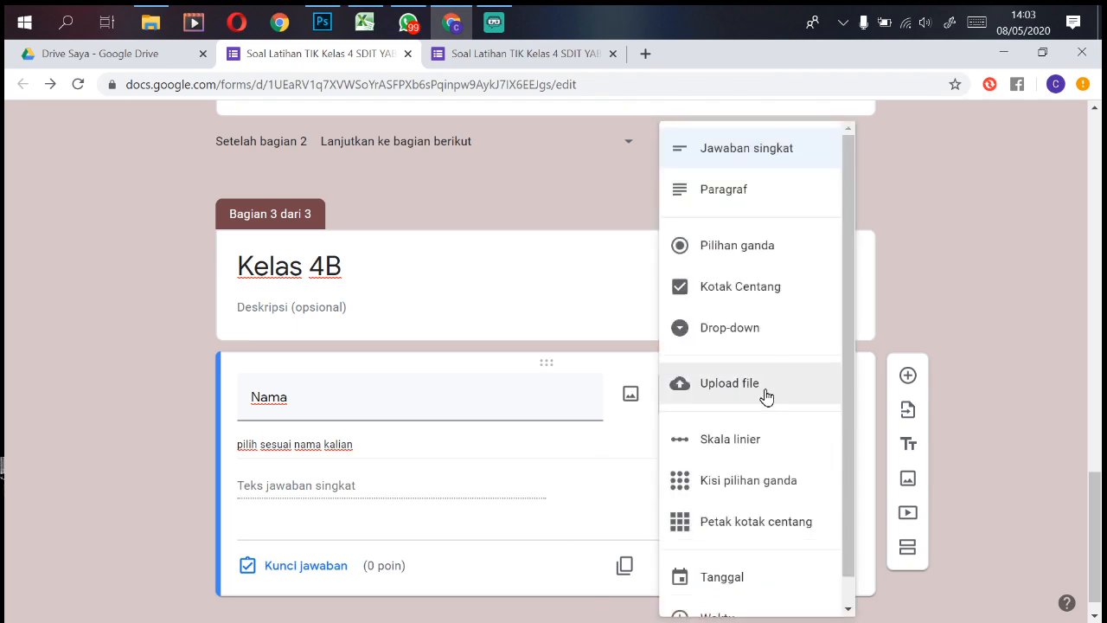
pyautogui.click(768, 326)
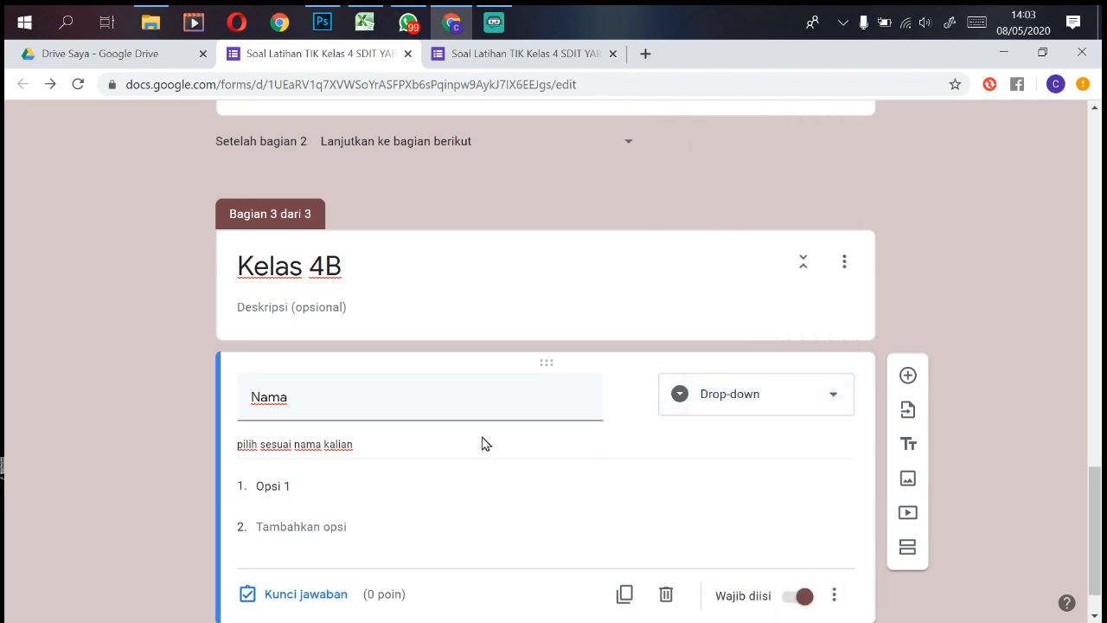
# Step: Fill the Kelas 4B Nama drop-down with Indah, Maya and Andre, then scroll back up
pyautogui.click(364, 488)
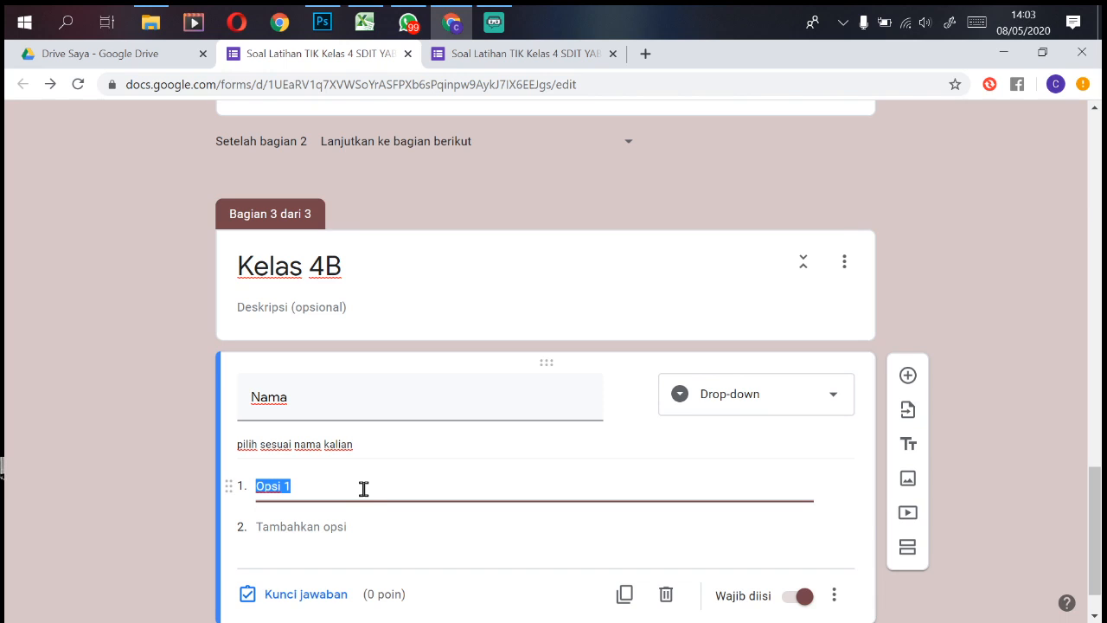
pyautogui.press('BackSpace')
pyautogui.press('Tab')
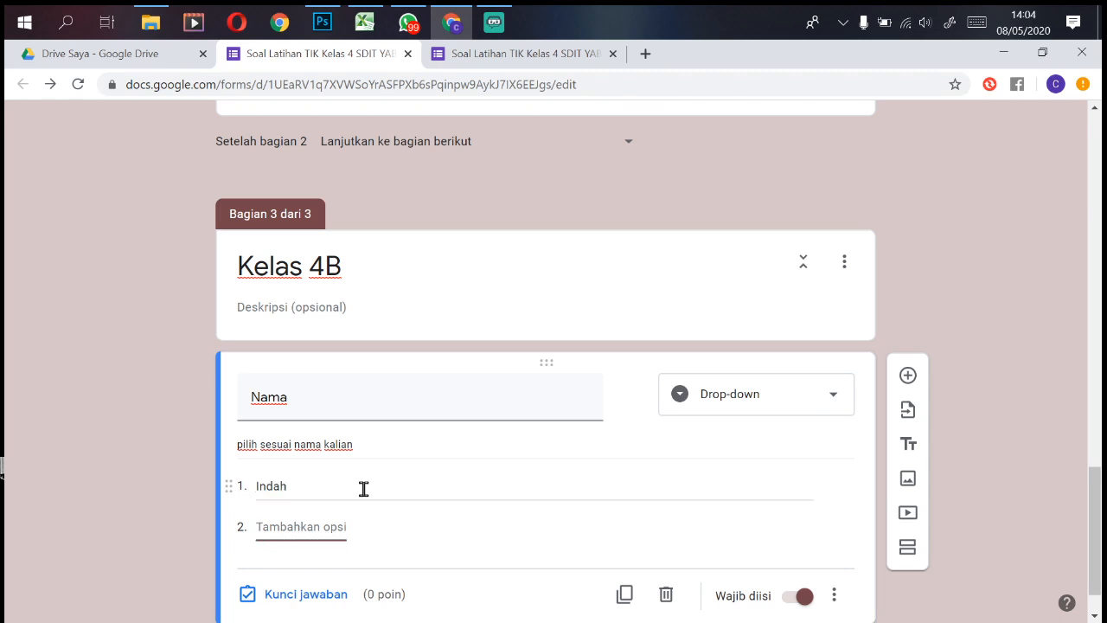
pyautogui.write('Maya')
pyautogui.press('Tab')
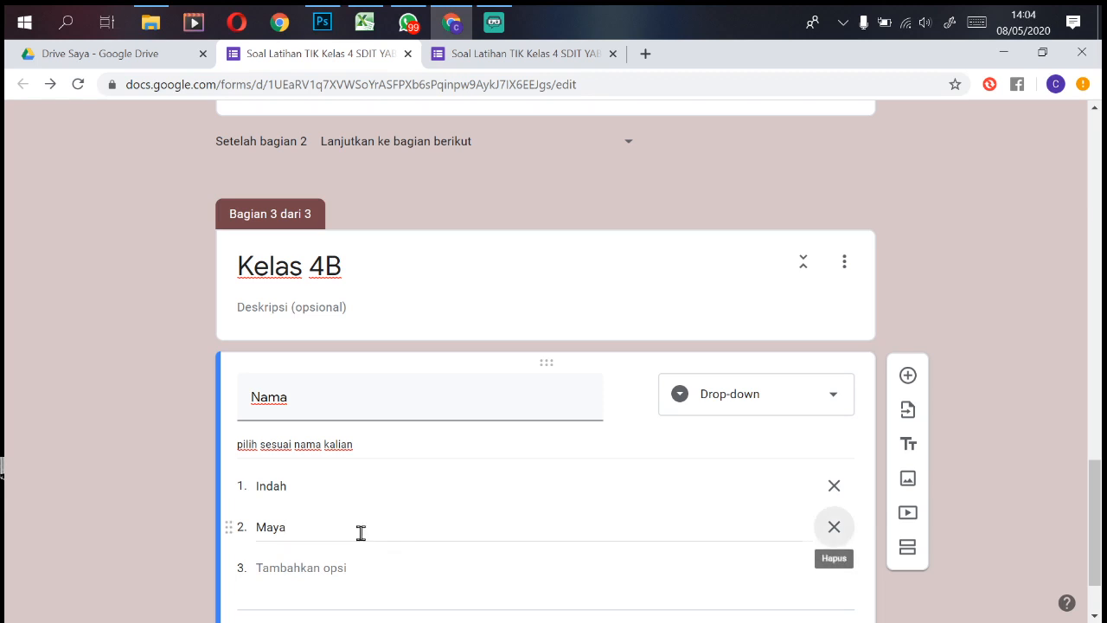
pyautogui.click(343, 566)
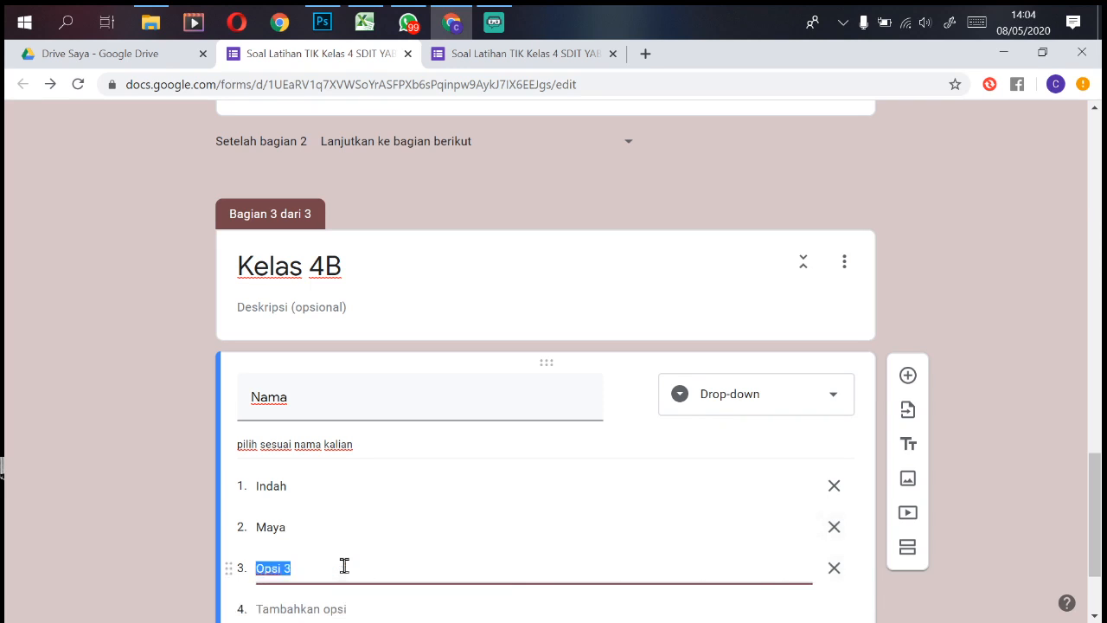
pyautogui.write('Andre')
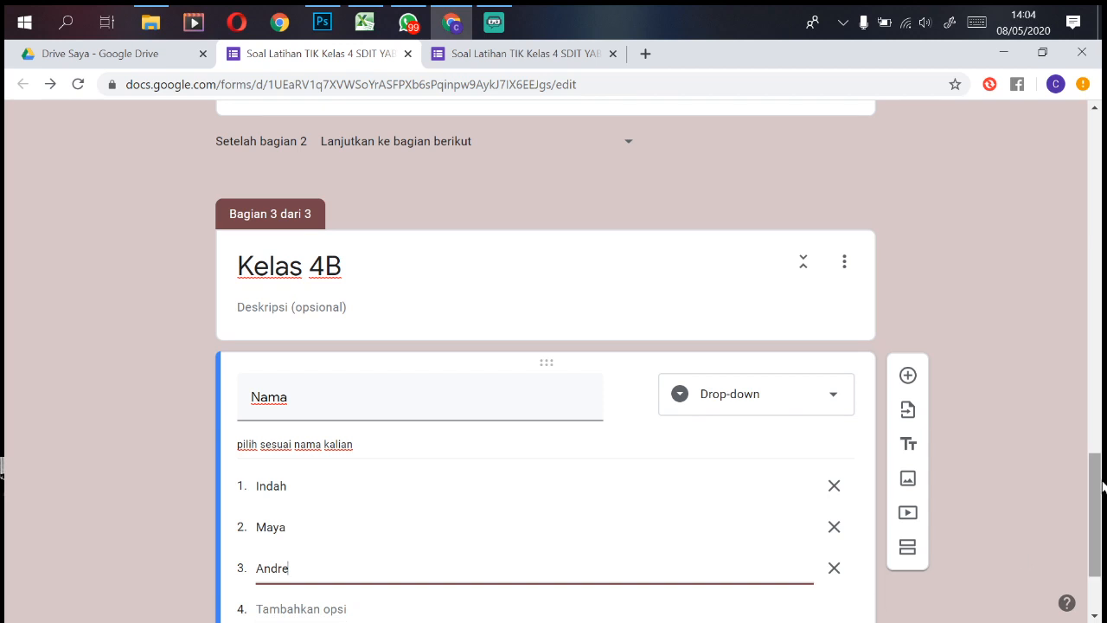
pyautogui.moveTo(1096, 507); pyautogui.dragTo(1102, 320)
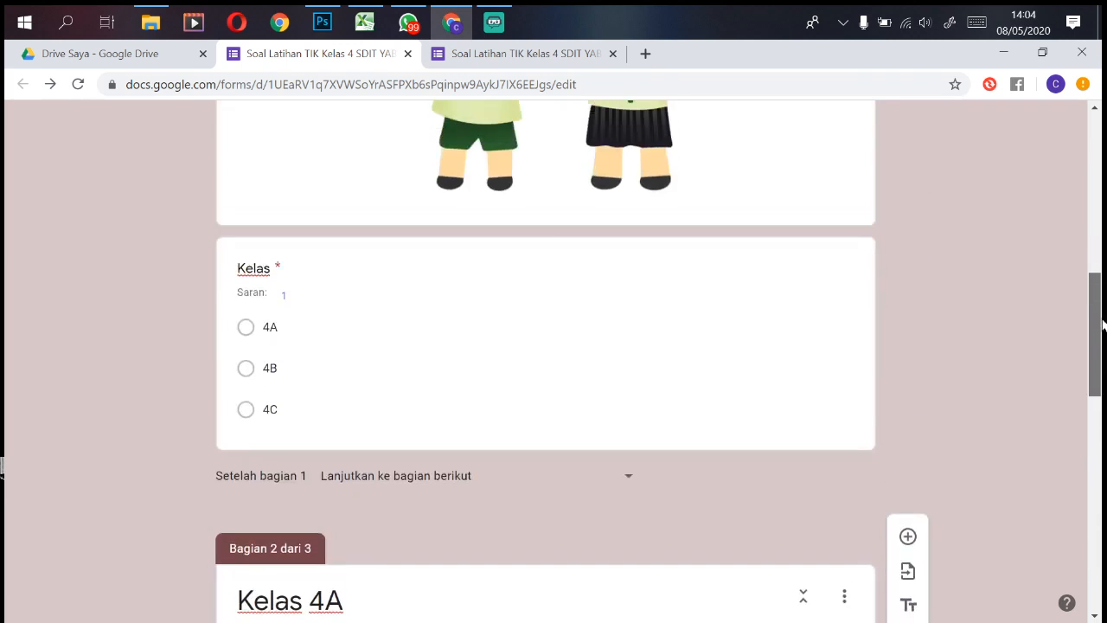
# Step: Set the Kelas option 4B to go to 'Buka bagian 3 (Kelas 4B)'
pyautogui.click(688, 367)
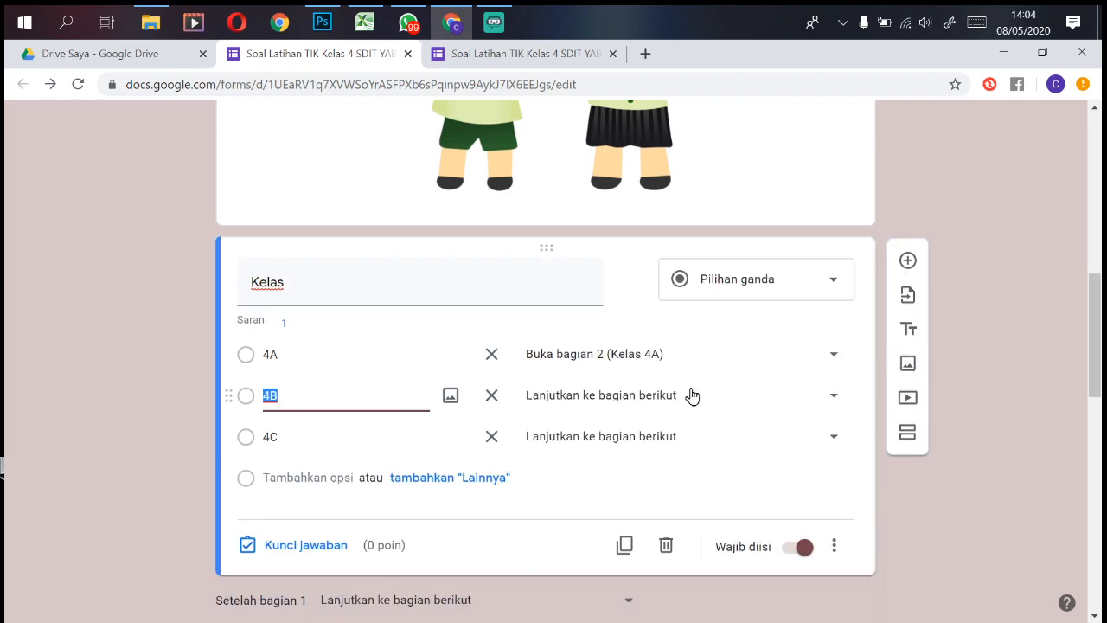
pyautogui.click(689, 393)
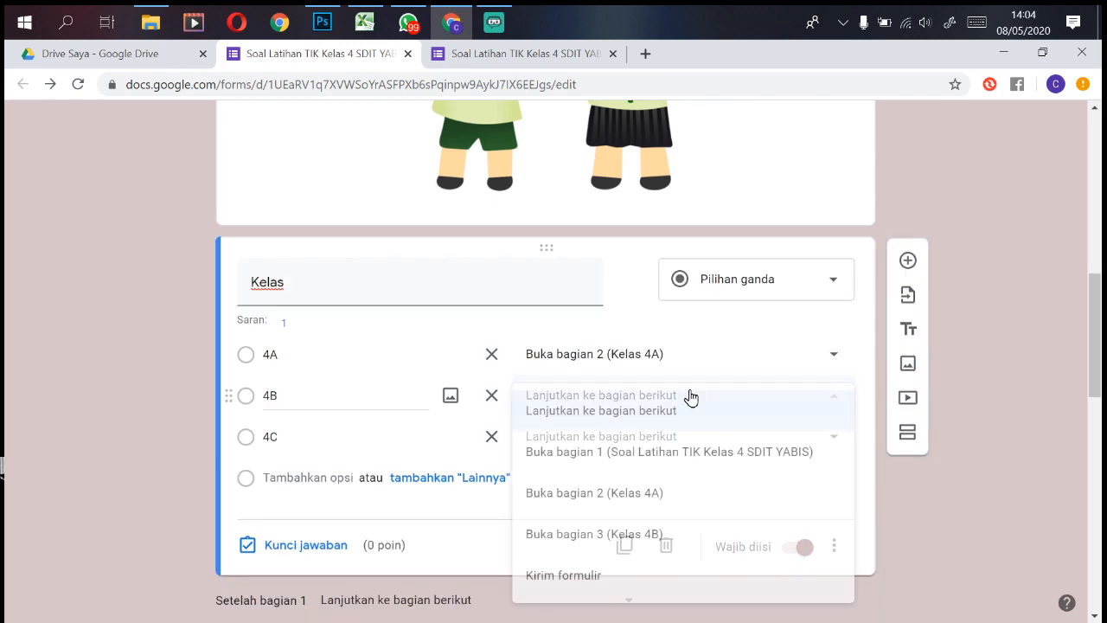
pyautogui.click(664, 536)
pyautogui.moveTo(1096, 313); pyautogui.dragTo(1072, 535)
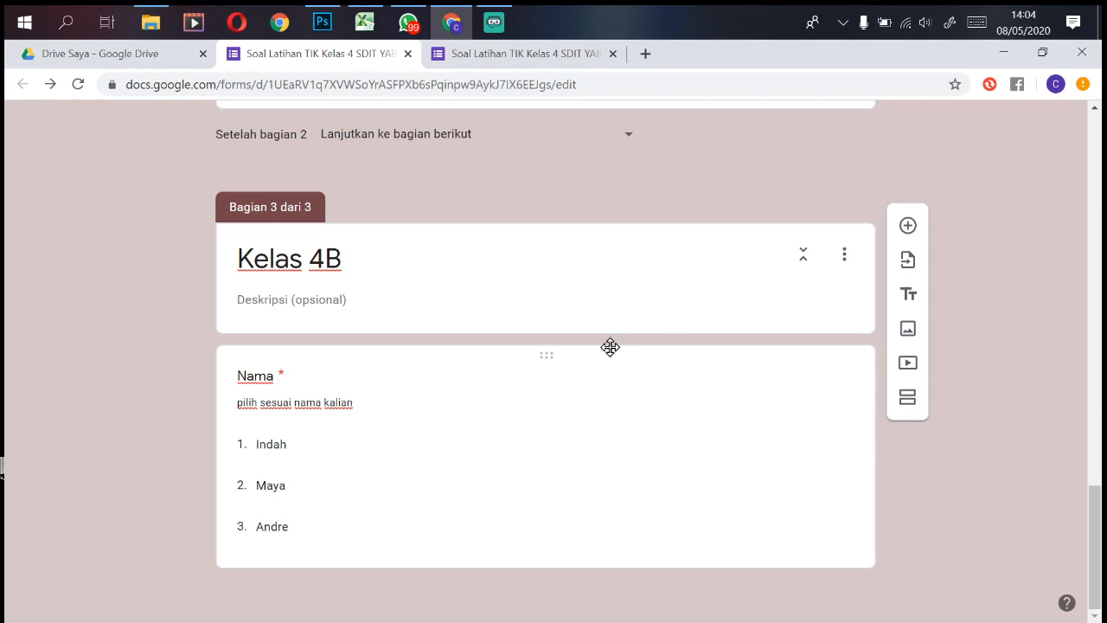
pyautogui.scroll(15, 658, 324)
# Step: Reload the live form and check that answering 4A leads to the Kelas 4A name list
pyautogui.click(545, 65)
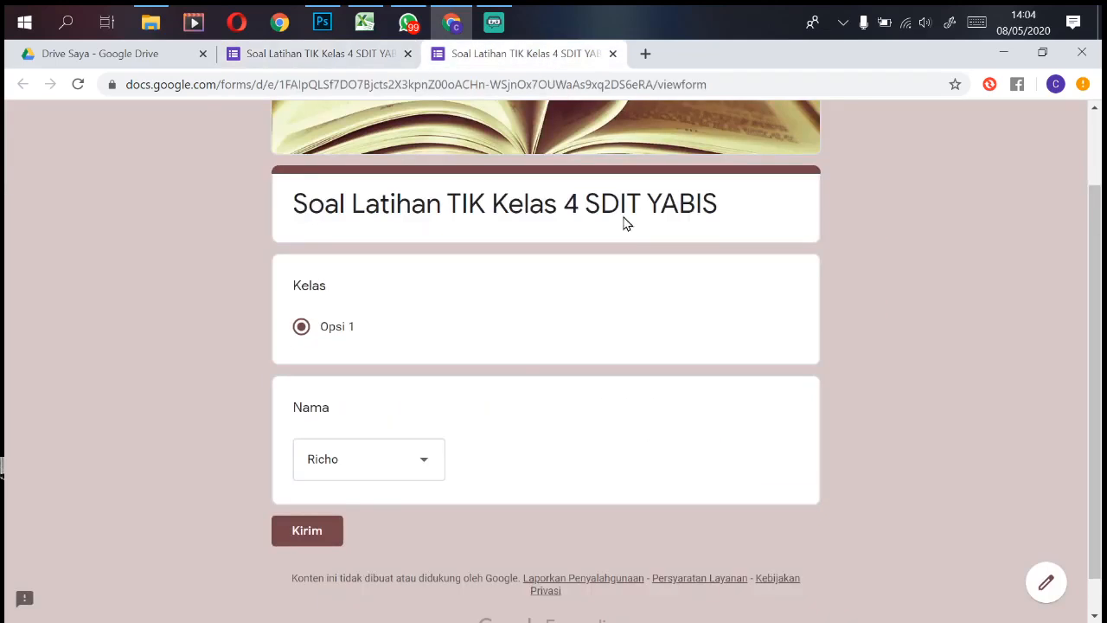
pyautogui.click(78, 84)
pyautogui.click(634, 181)
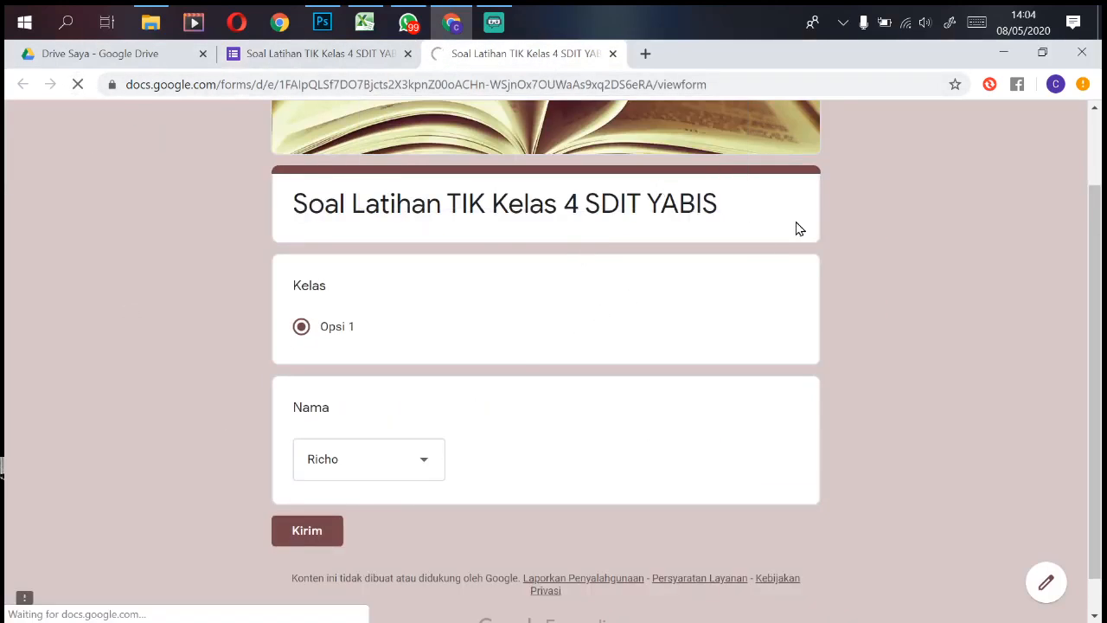
pyautogui.moveTo(1101, 229); pyautogui.dragTo(923, 469)
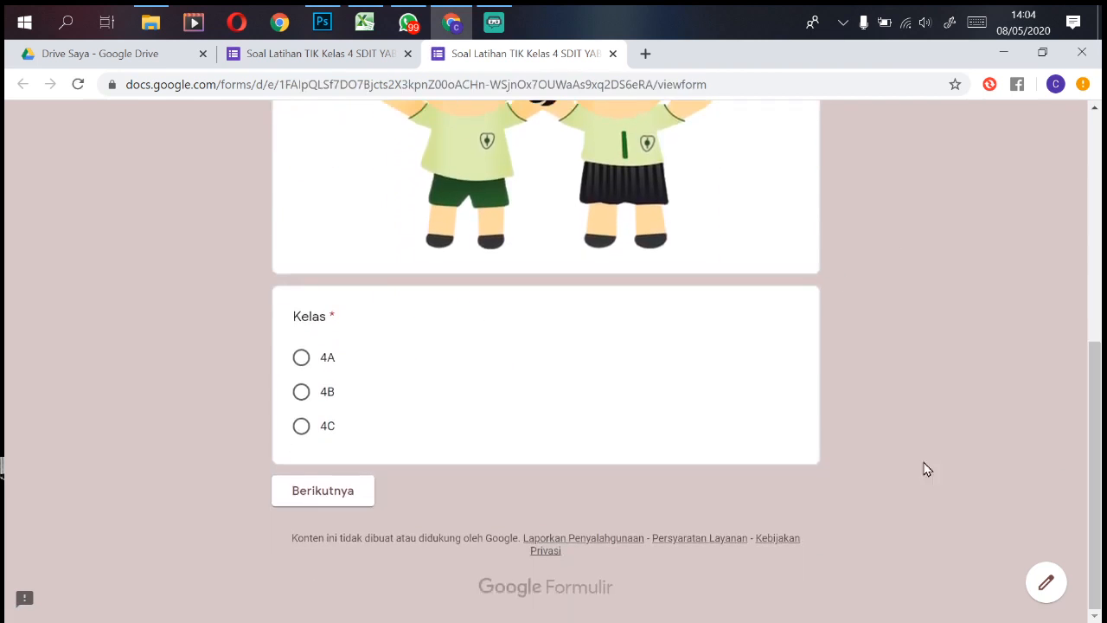
pyautogui.click(301, 359)
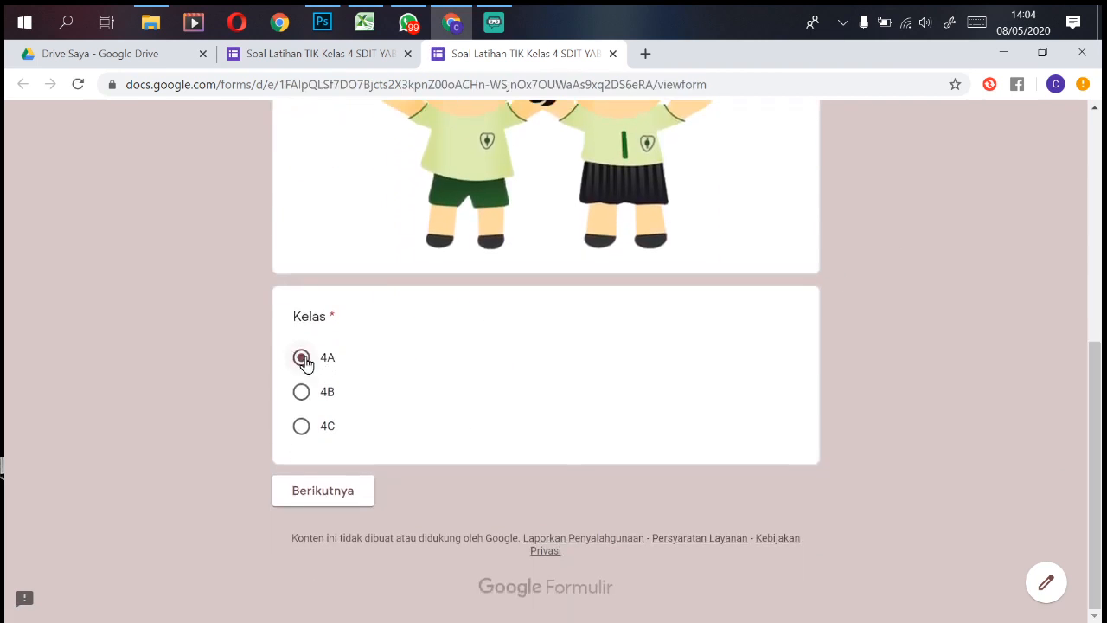
pyautogui.click(344, 494)
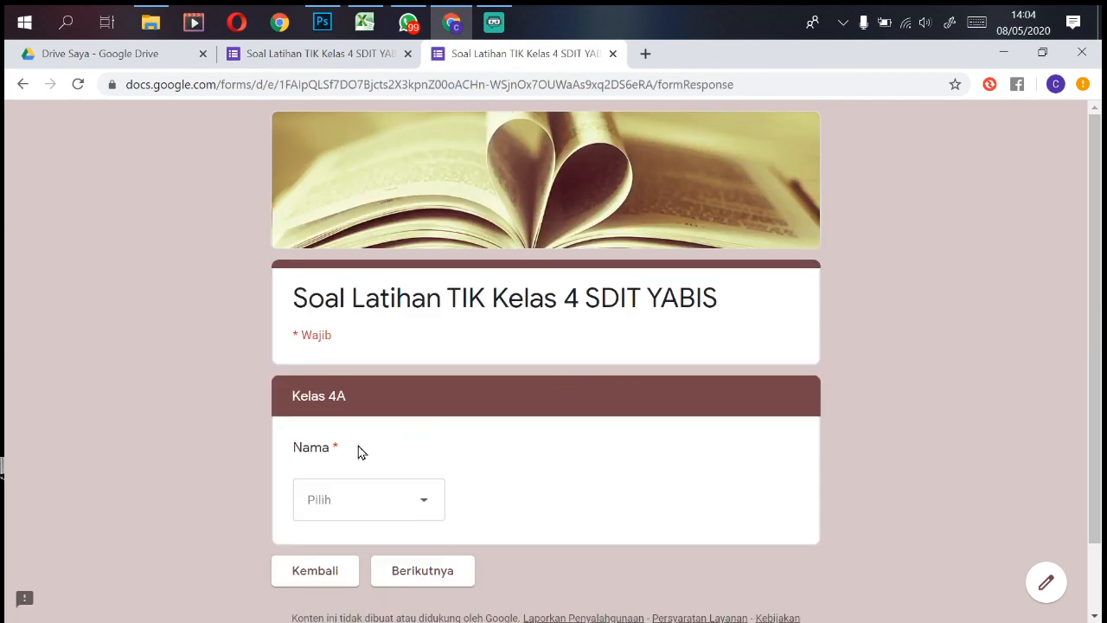
pyautogui.click(342, 504)
pyautogui.click(772, 430)
pyautogui.click(322, 571)
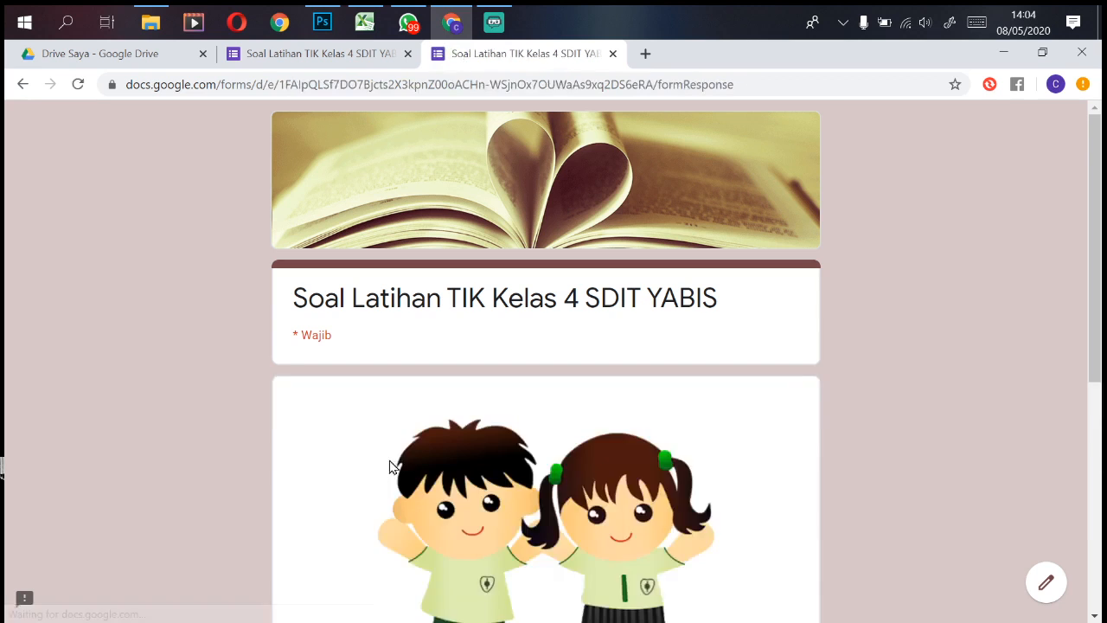
# Step: Change the class answer to 4B and check the Kelas 4B name list
pyautogui.scroll(-5, 740, 394)
pyautogui.click(303, 398)
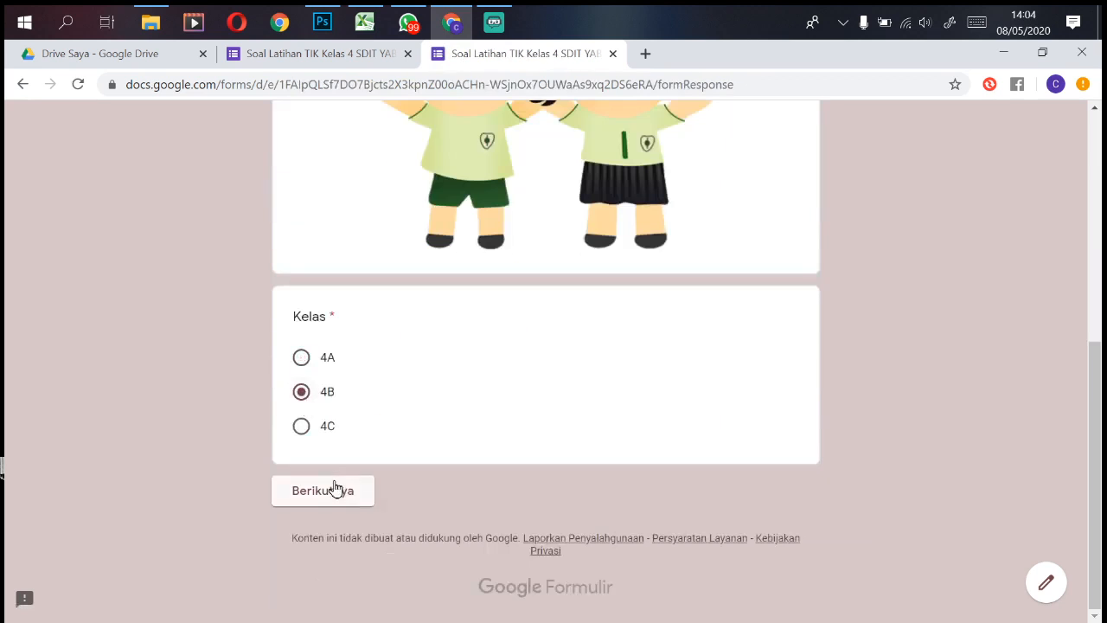
pyautogui.click(336, 491)
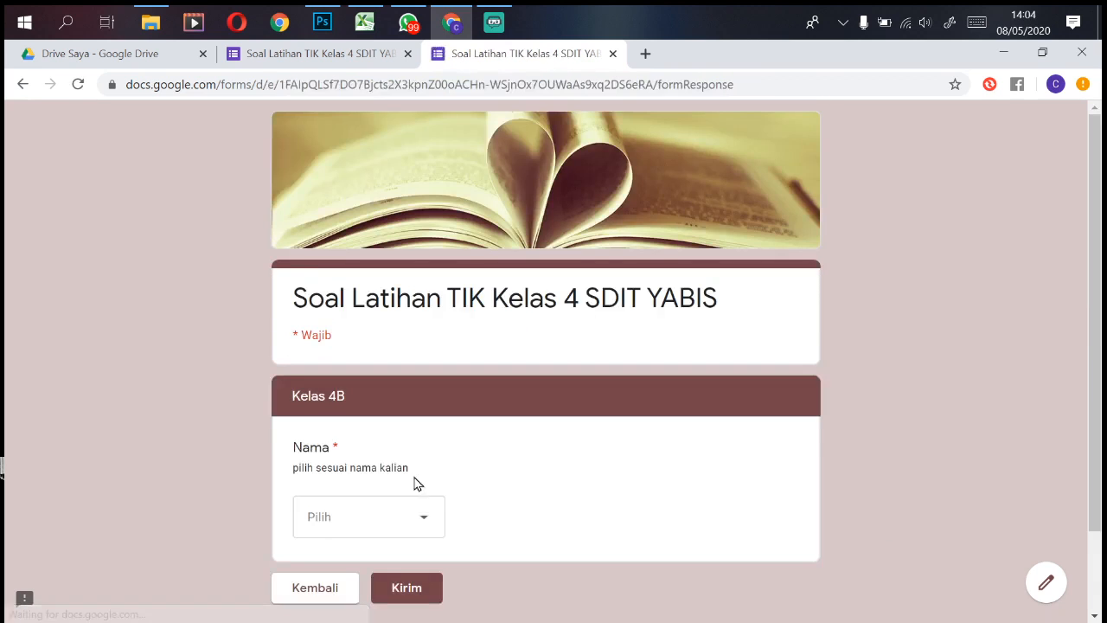
pyautogui.click(420, 523)
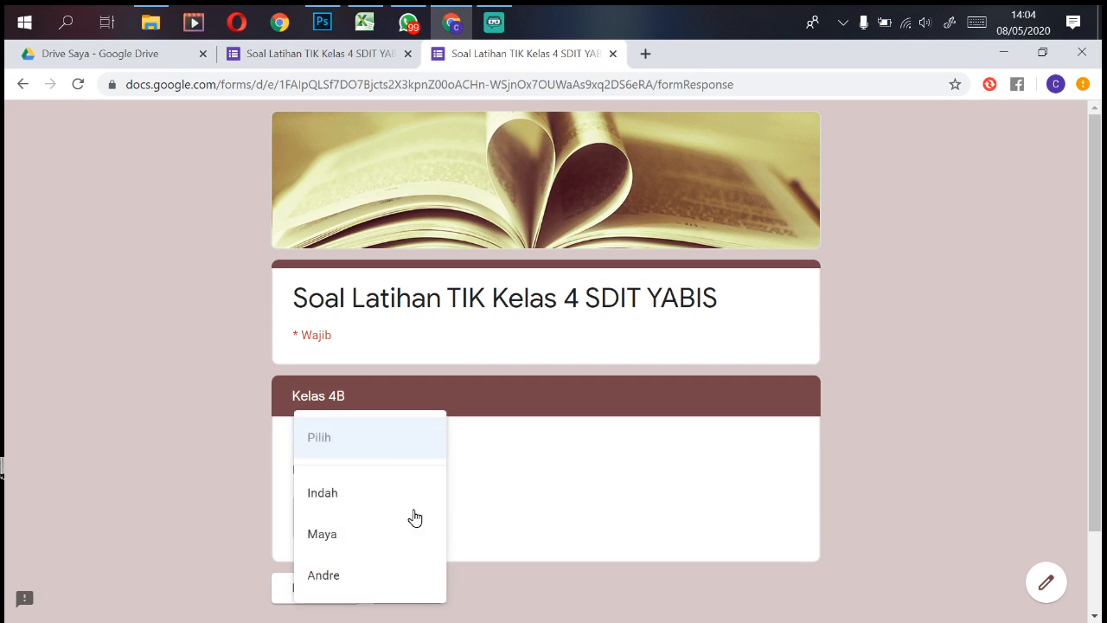
pyautogui.click(653, 497)
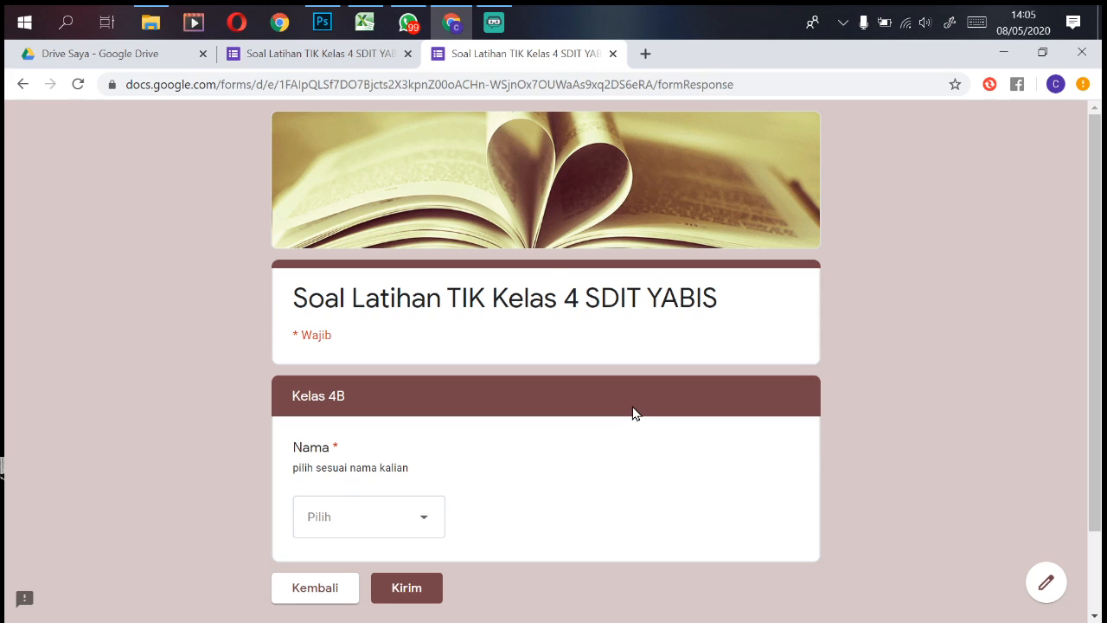
# Step: Submit a 4B test response naming Indah and view its score
pyautogui.click(388, 56)
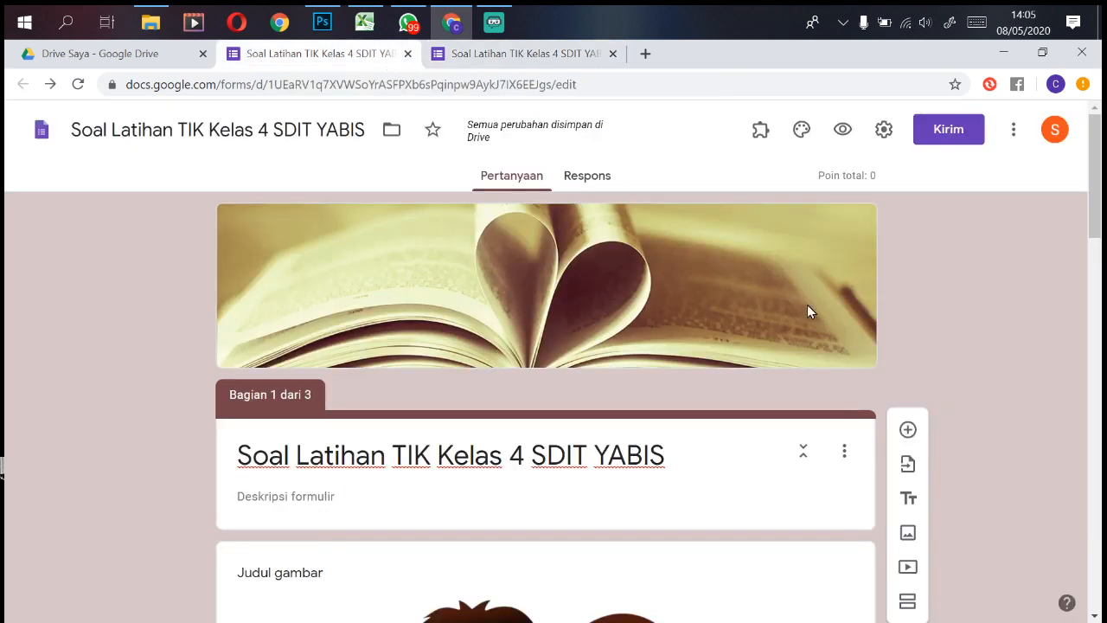
pyautogui.click(609, 182)
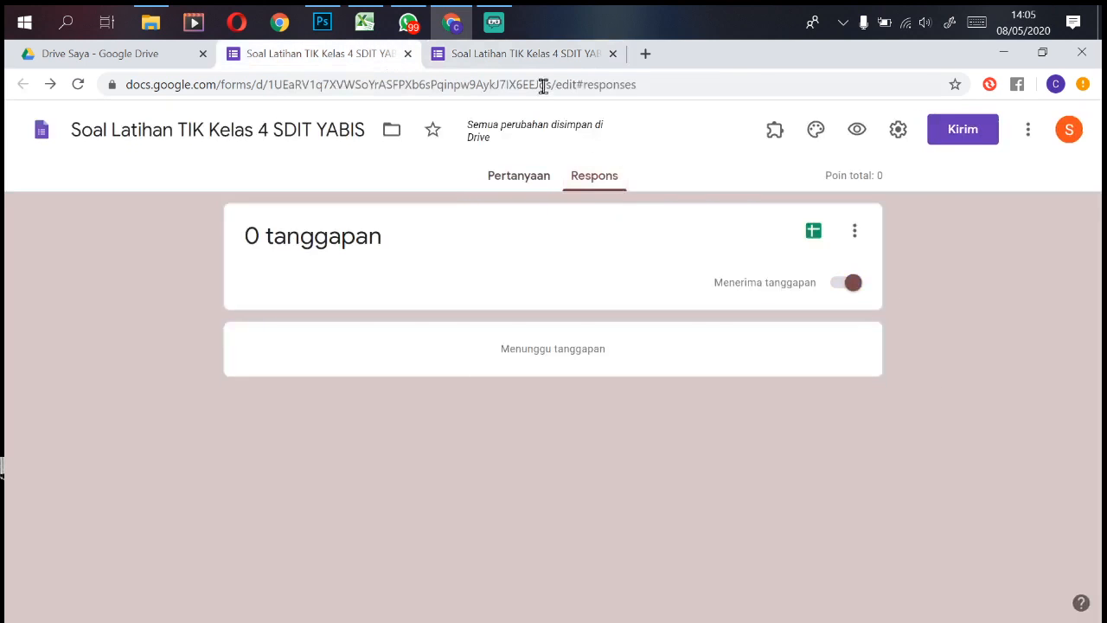
pyautogui.click(541, 57)
pyautogui.click(423, 519)
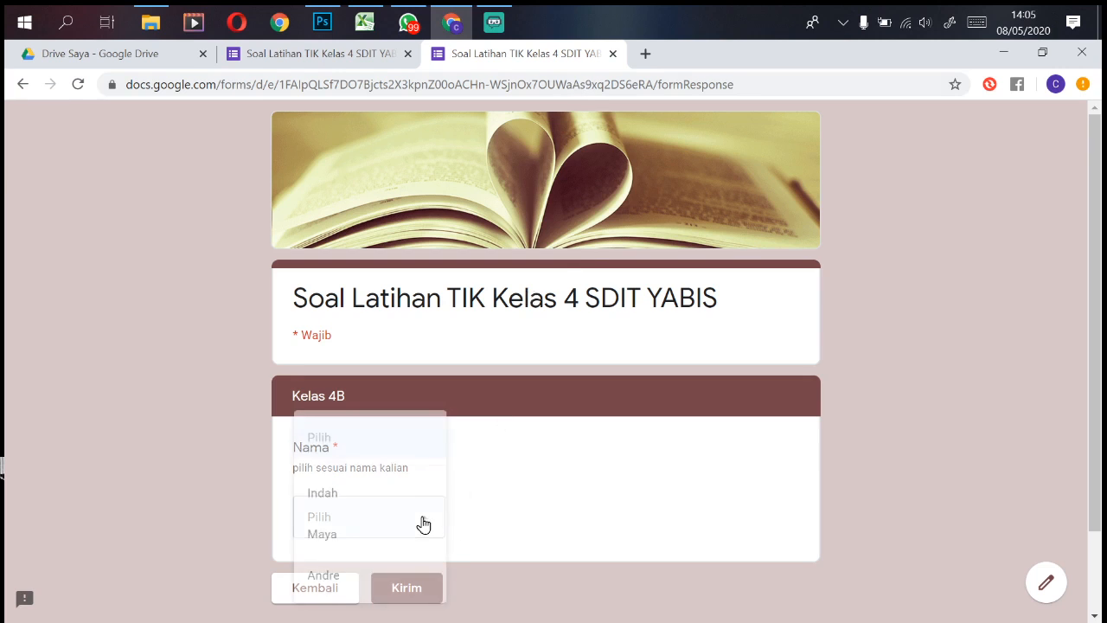
pyautogui.click(327, 514)
pyautogui.click(426, 590)
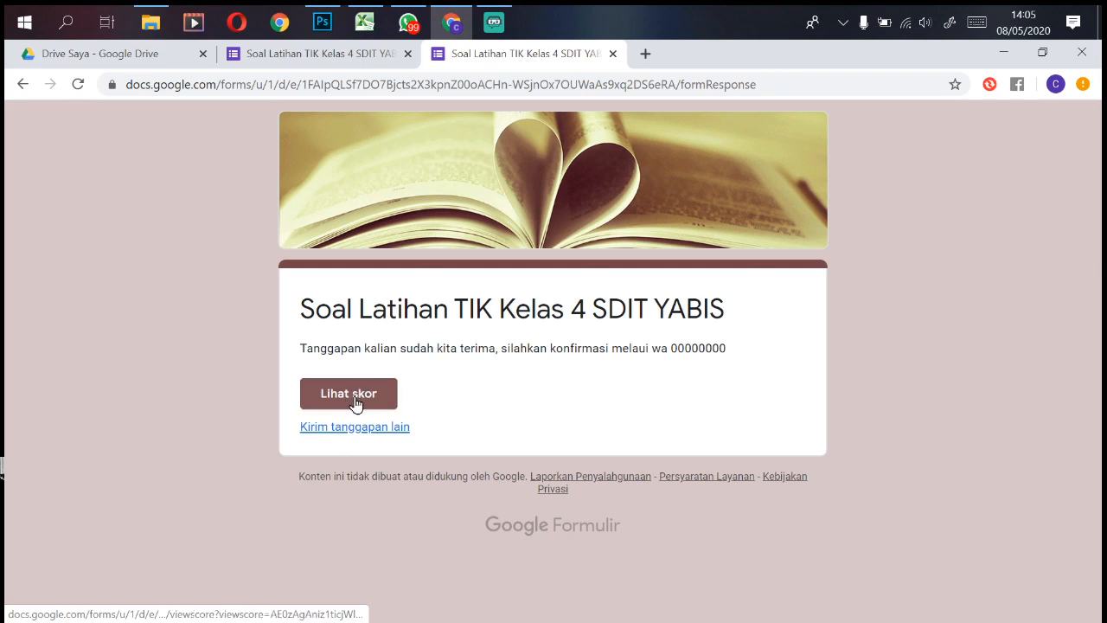
pyautogui.click(345, 400)
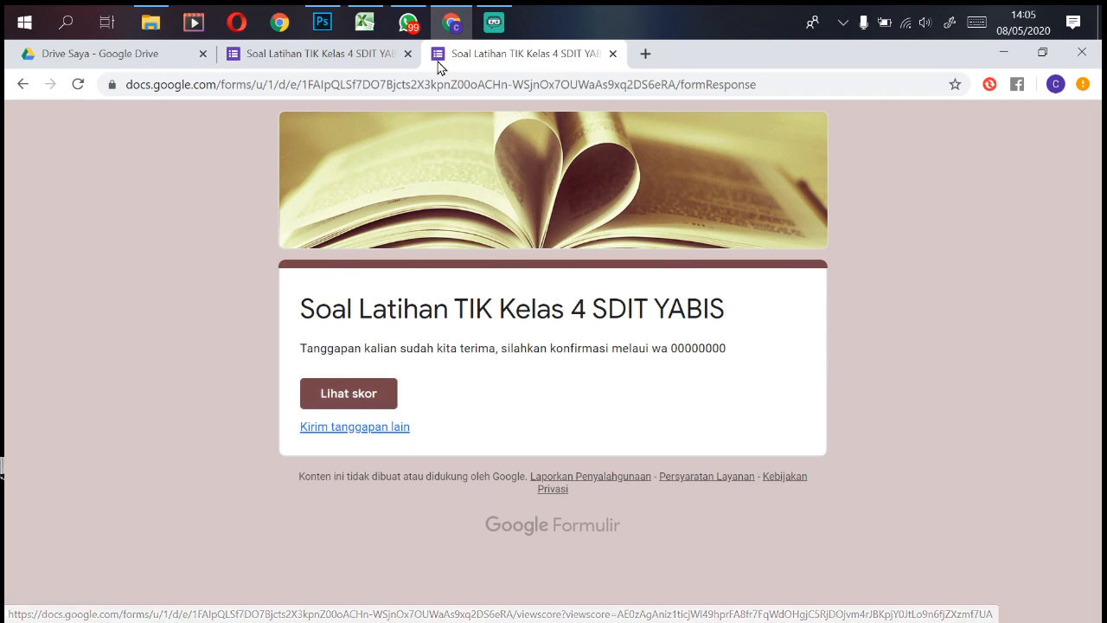
# Step: Review the Respons summary: 1 response, 0/0 average, Kelas chart 100% 4B
pyautogui.click(358, 52)
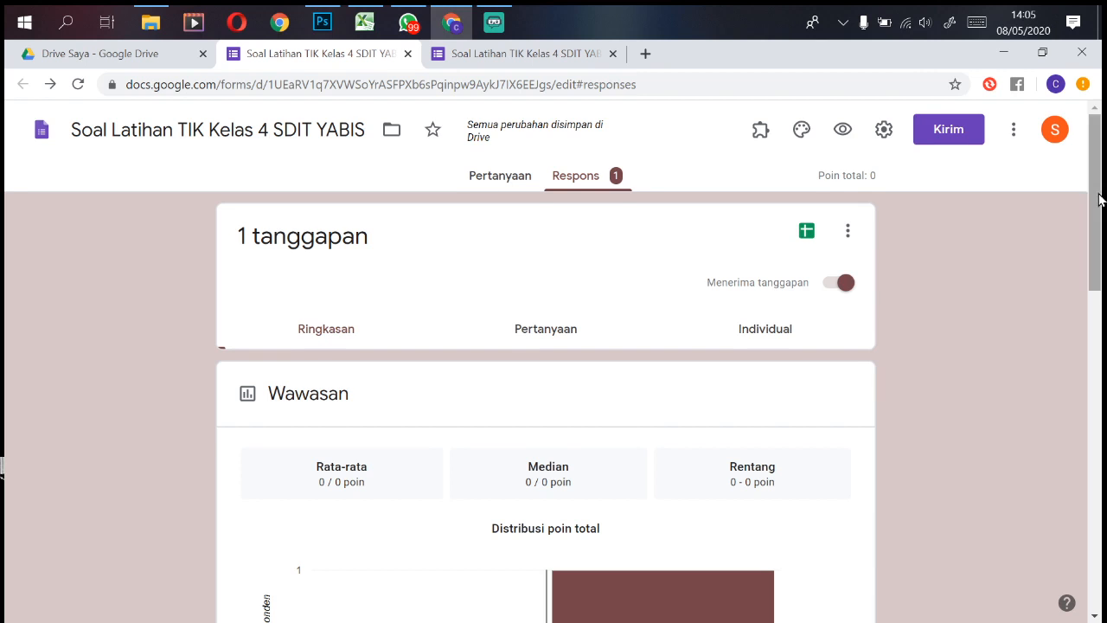
pyautogui.moveTo(1098, 198); pyautogui.dragTo(1098, 374)
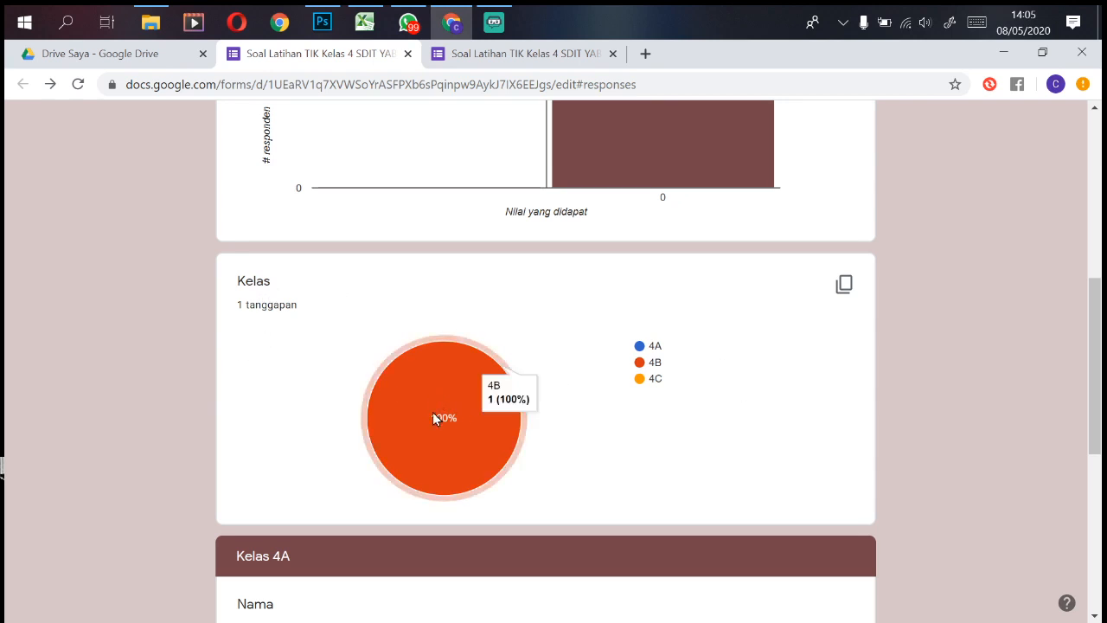
pyautogui.moveTo(1100, 398); pyautogui.dragTo(1099, 308)
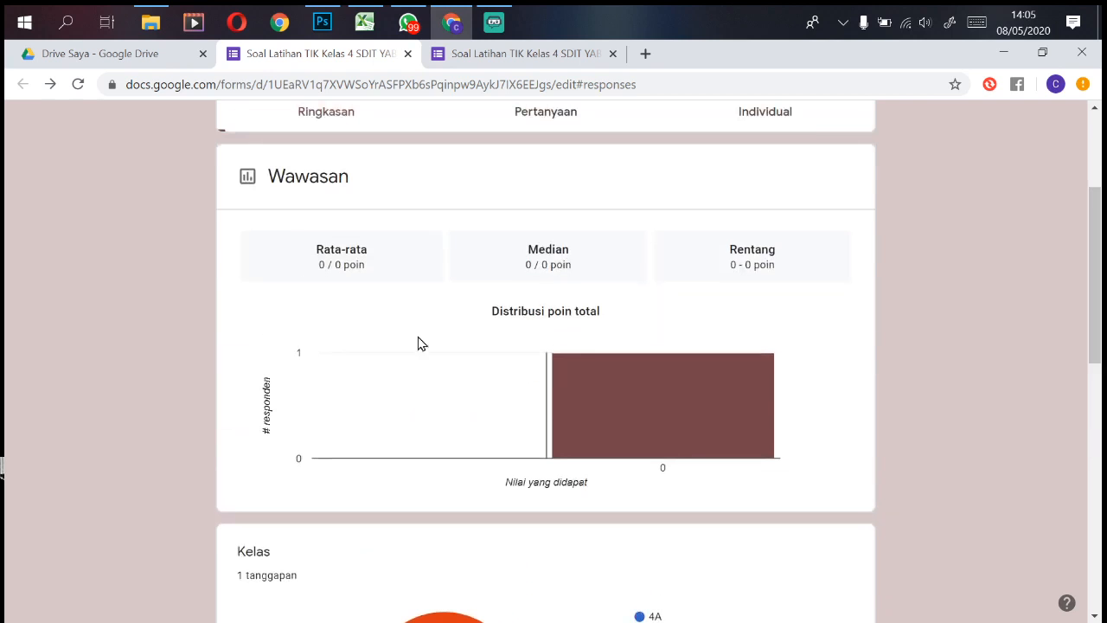
pyautogui.moveTo(593, 404)
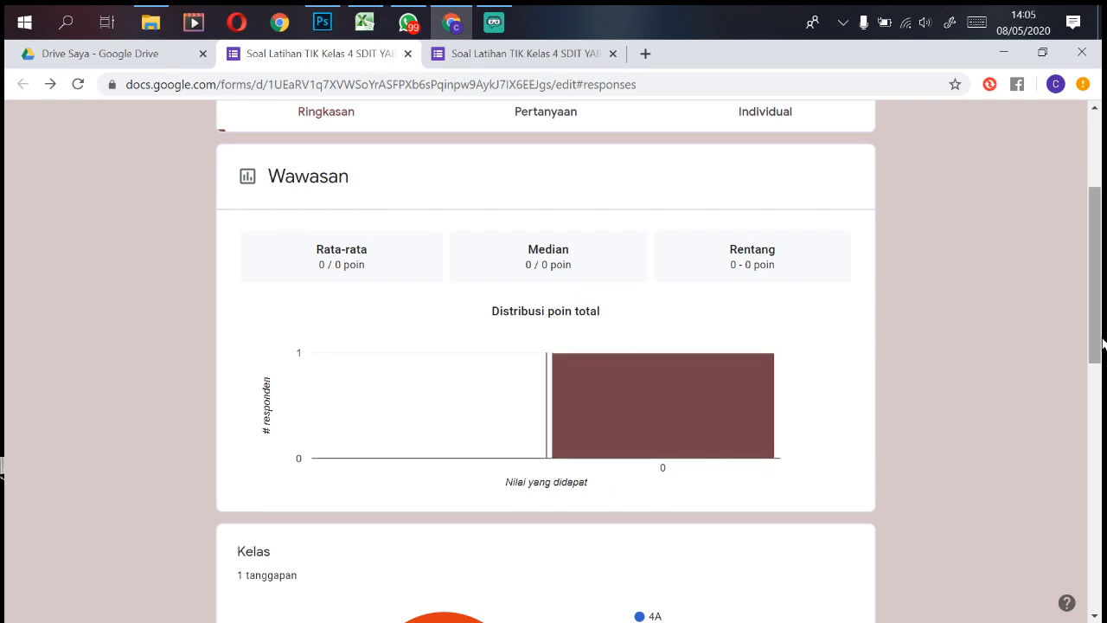
pyautogui.moveTo(1099, 334); pyautogui.dragTo(1100, 262)
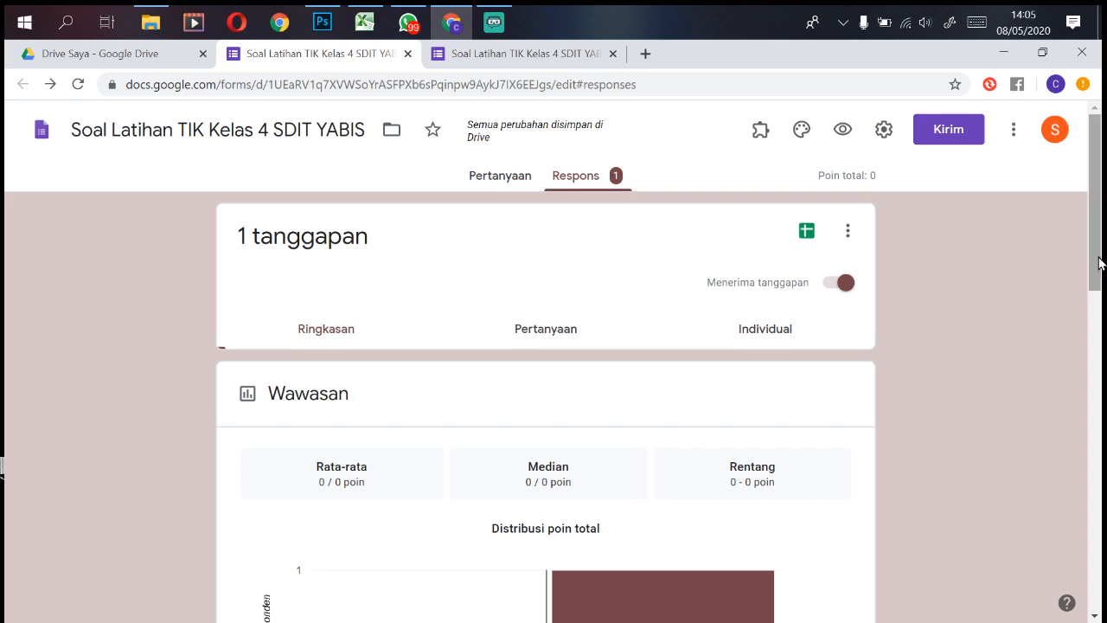
# Step: Link responses to a new spreadsheet and return to the form's confirmation page
pyautogui.click(807, 231)
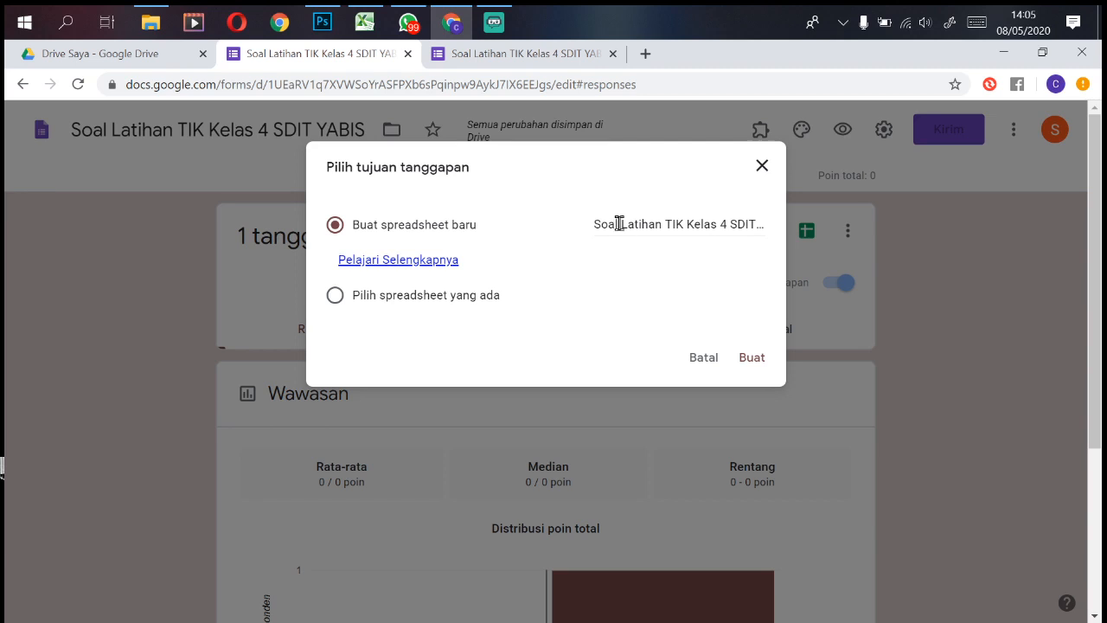
pyautogui.click(751, 358)
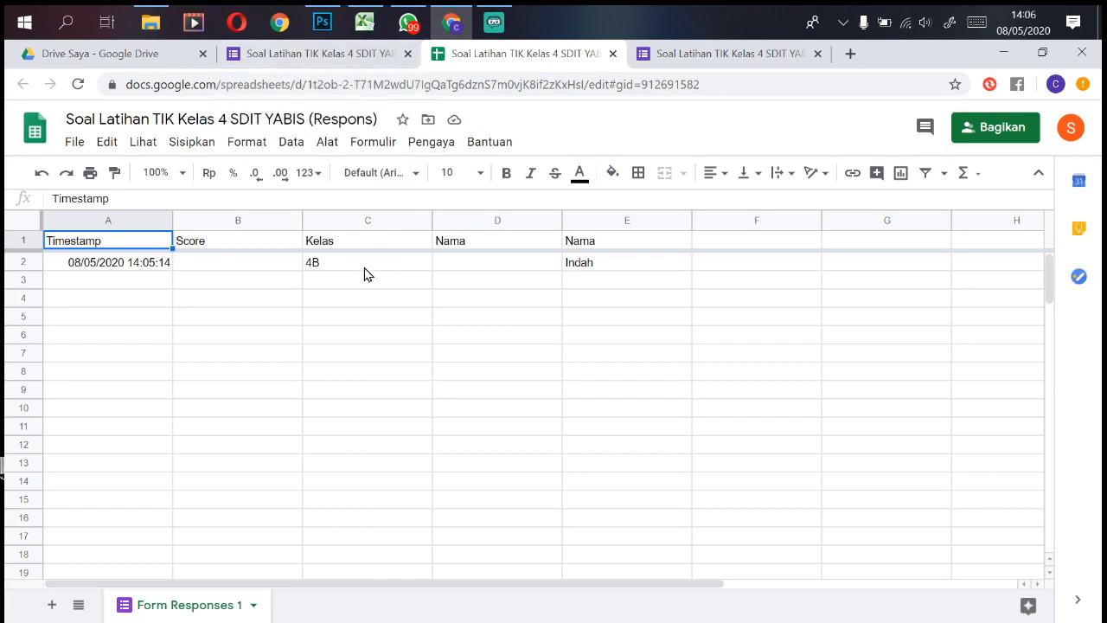
pyautogui.click(774, 53)
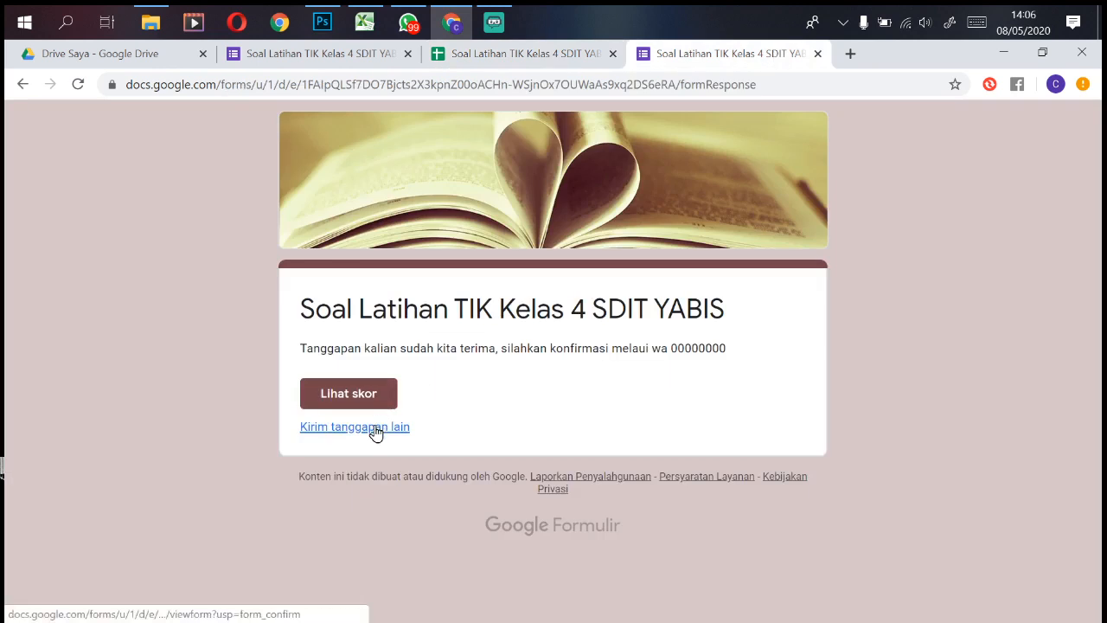
# Step: Start another quiz response, choose class 4B, and pick Andre as the name
pyautogui.click(402, 425)
pyautogui.scroll(-5, 667, 378)
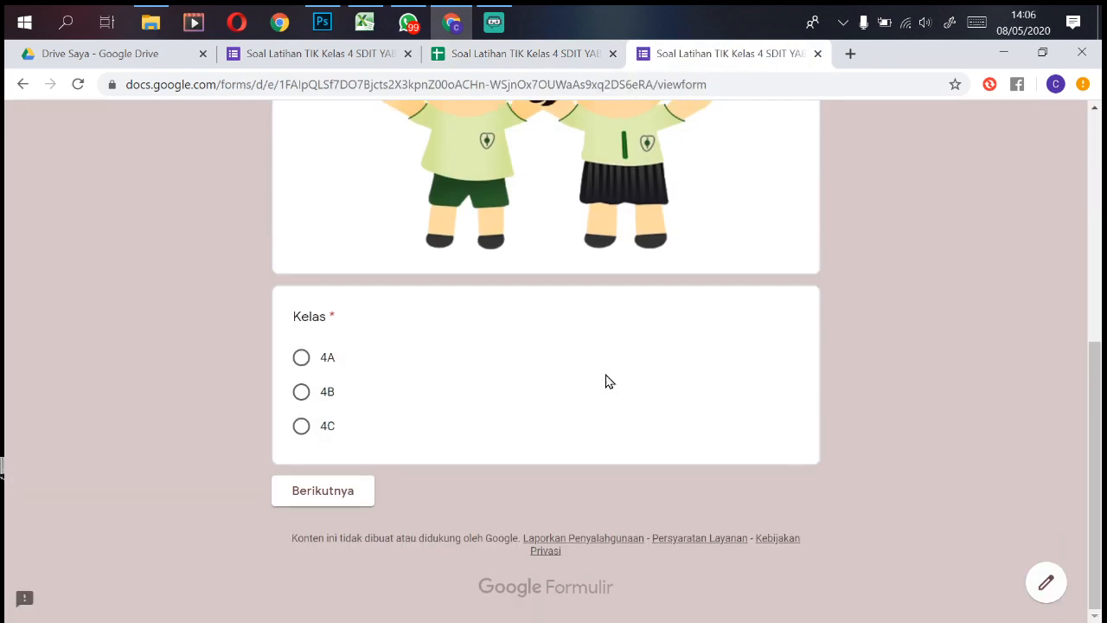
pyautogui.click(322, 400)
pyautogui.click(331, 493)
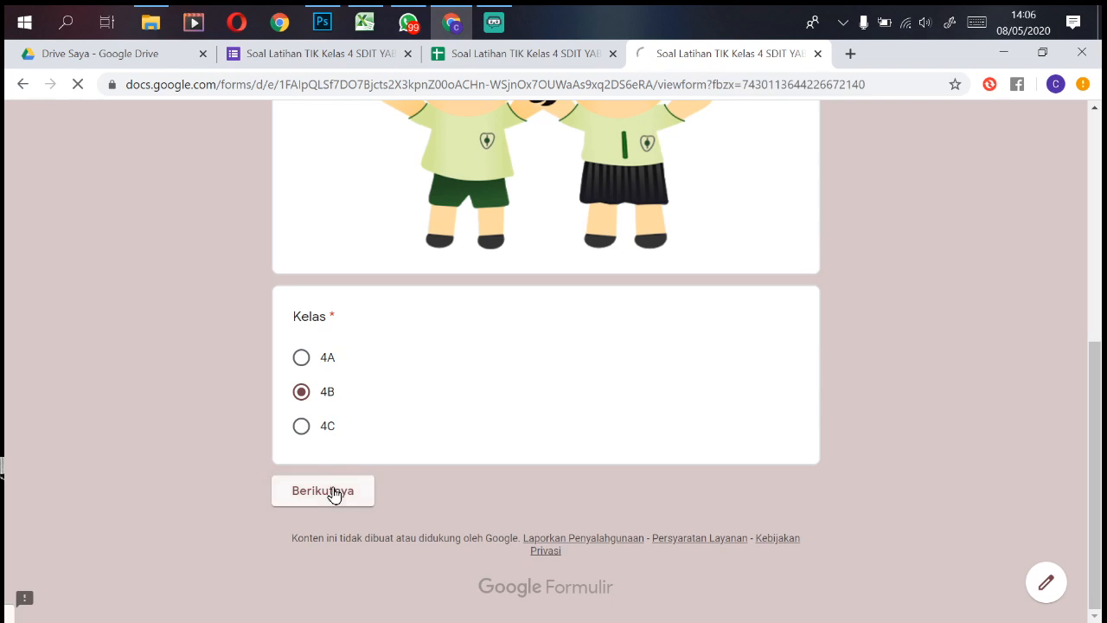
pyautogui.click(351, 520)
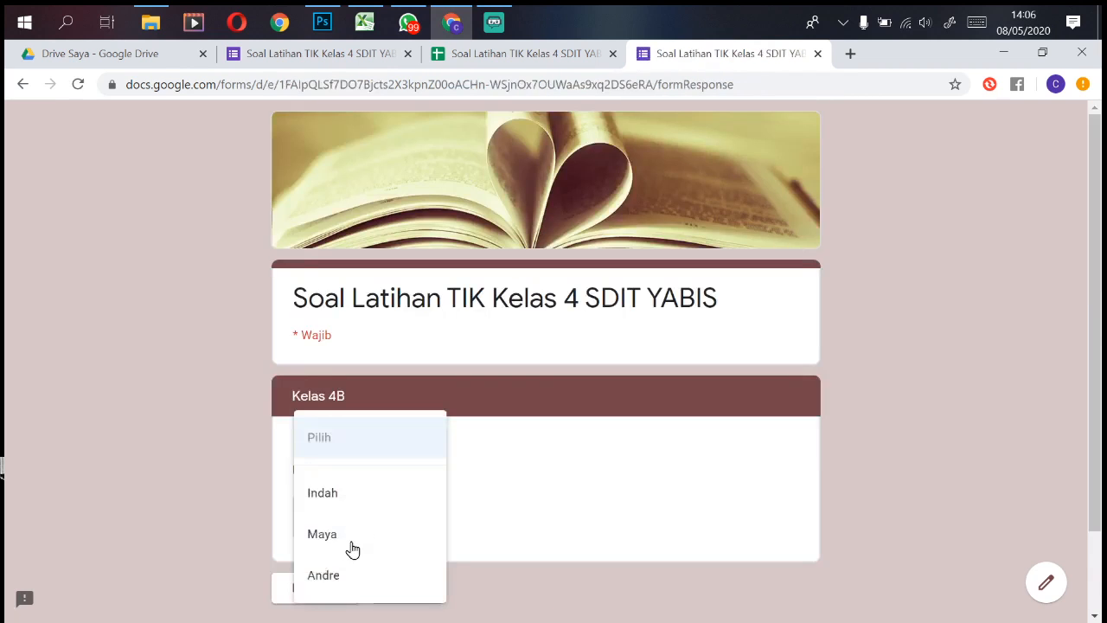
pyautogui.click(339, 581)
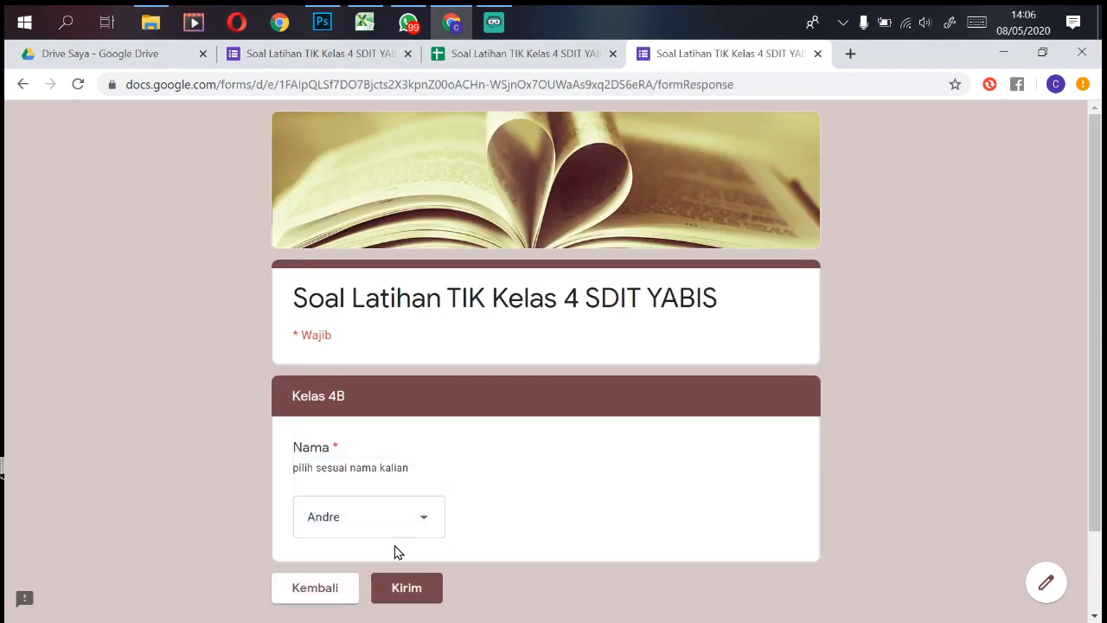
# Step: Go back, change the class to 4A, and pick Abiyan in the 4A section
pyautogui.click(343, 588)
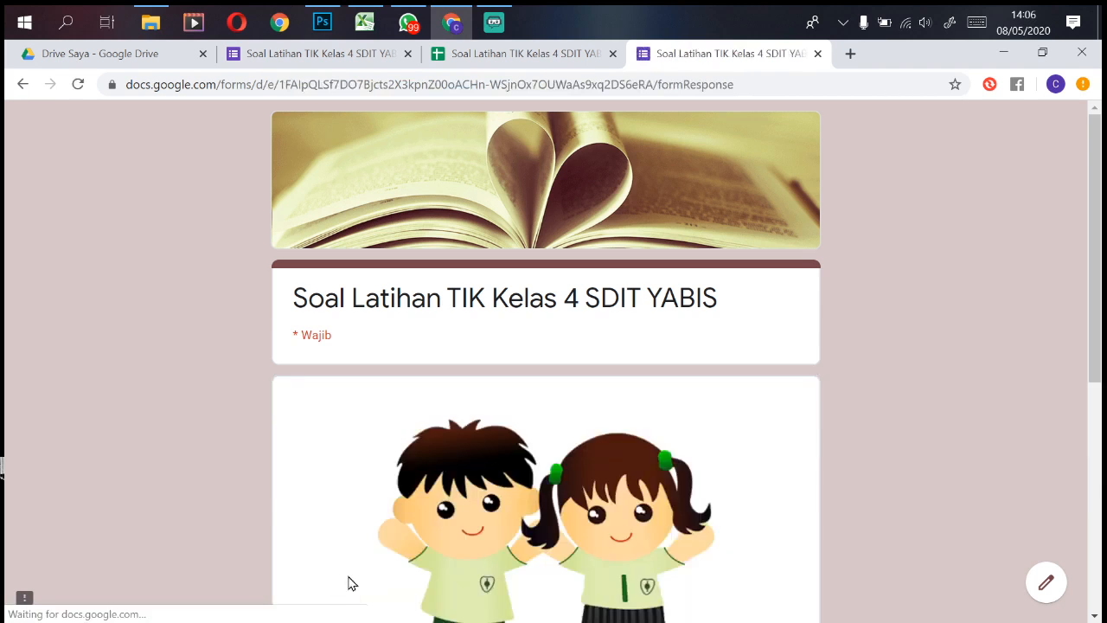
pyautogui.scroll(-5, 363, 397)
pyautogui.click(327, 358)
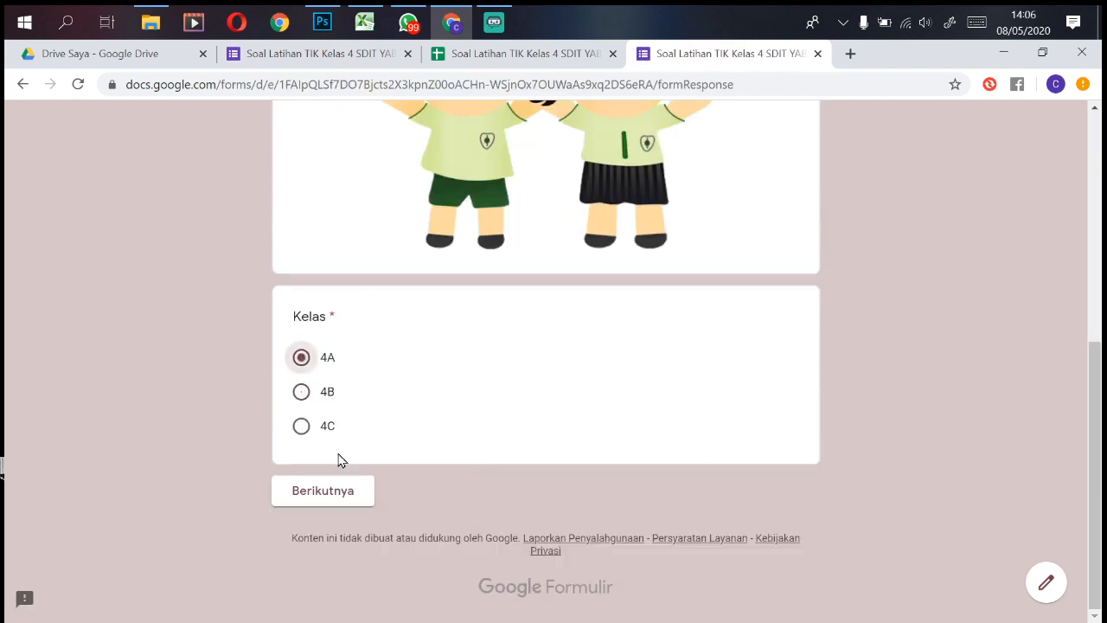
pyautogui.click(355, 499)
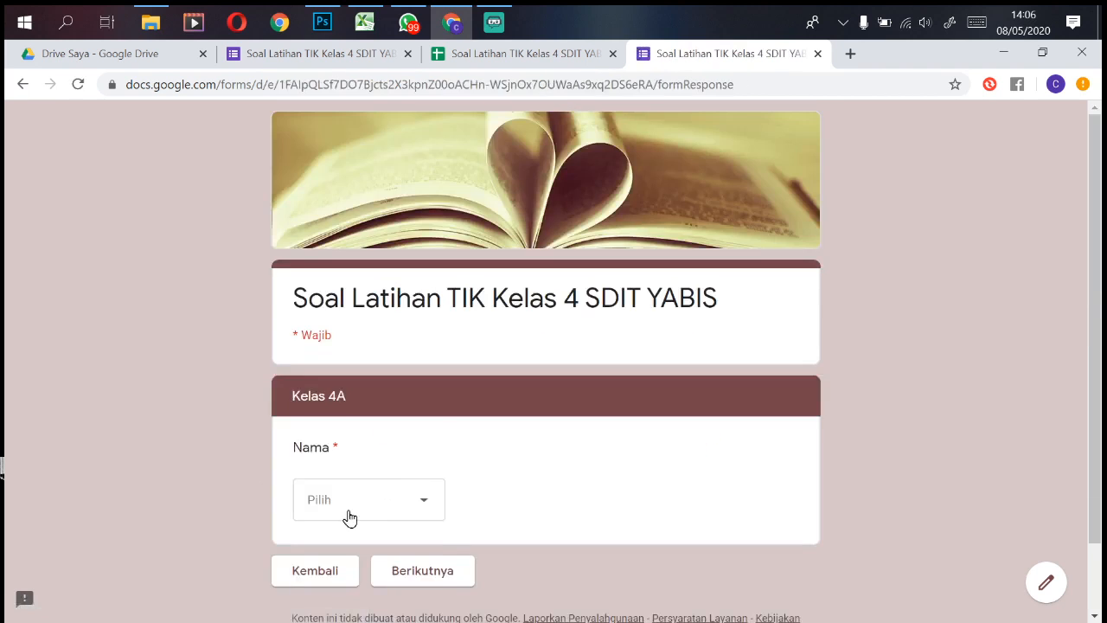
pyautogui.click(349, 515)
pyautogui.click(355, 575)
pyautogui.click(420, 573)
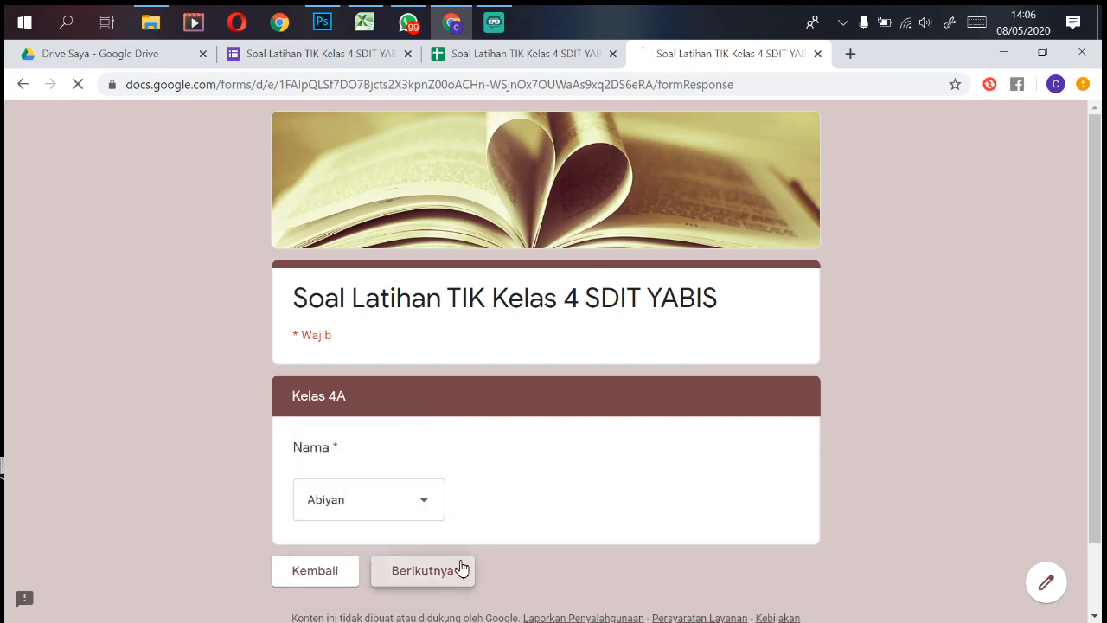
# Step: Glance at the response spreadsheet, submit the test response, then return to the spreadsheet
pyautogui.click(552, 55)
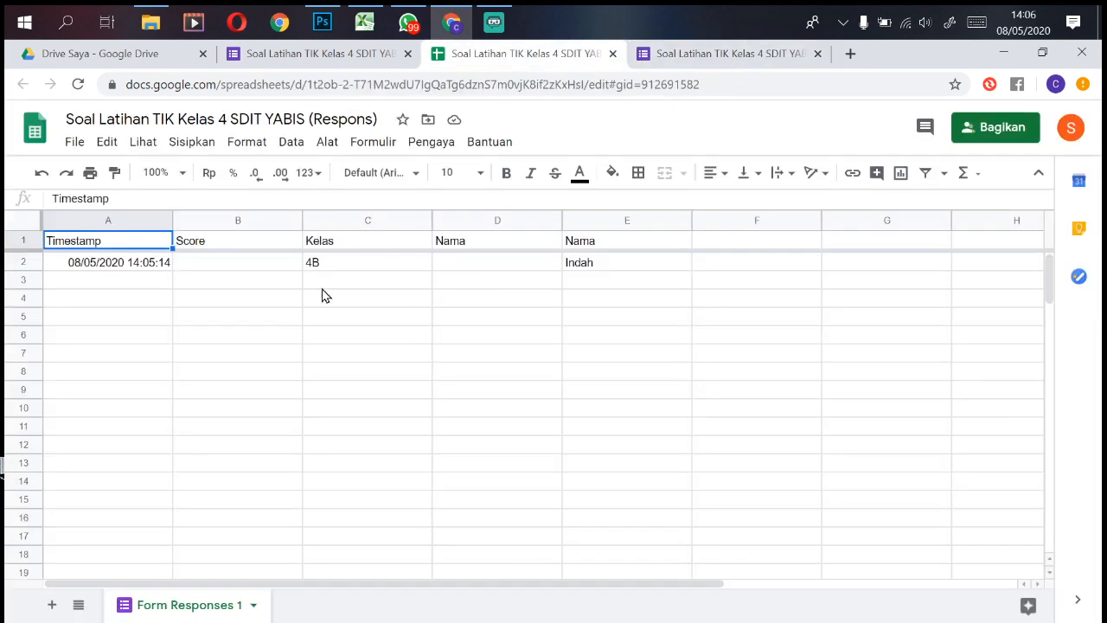
pyautogui.click(776, 55)
pyautogui.click(421, 587)
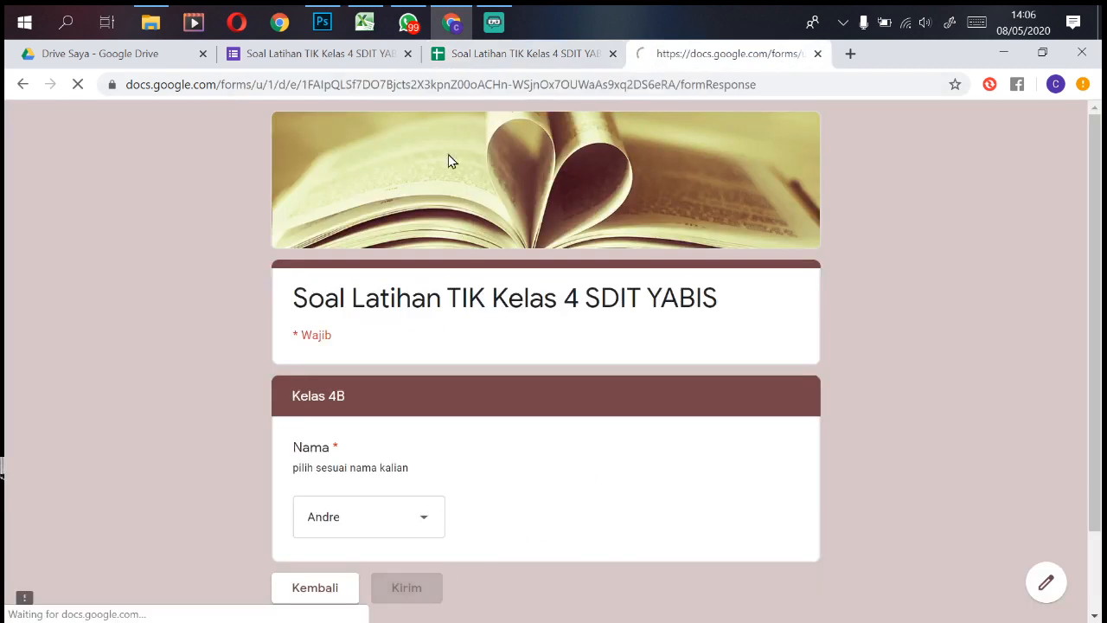
pyautogui.click(534, 58)
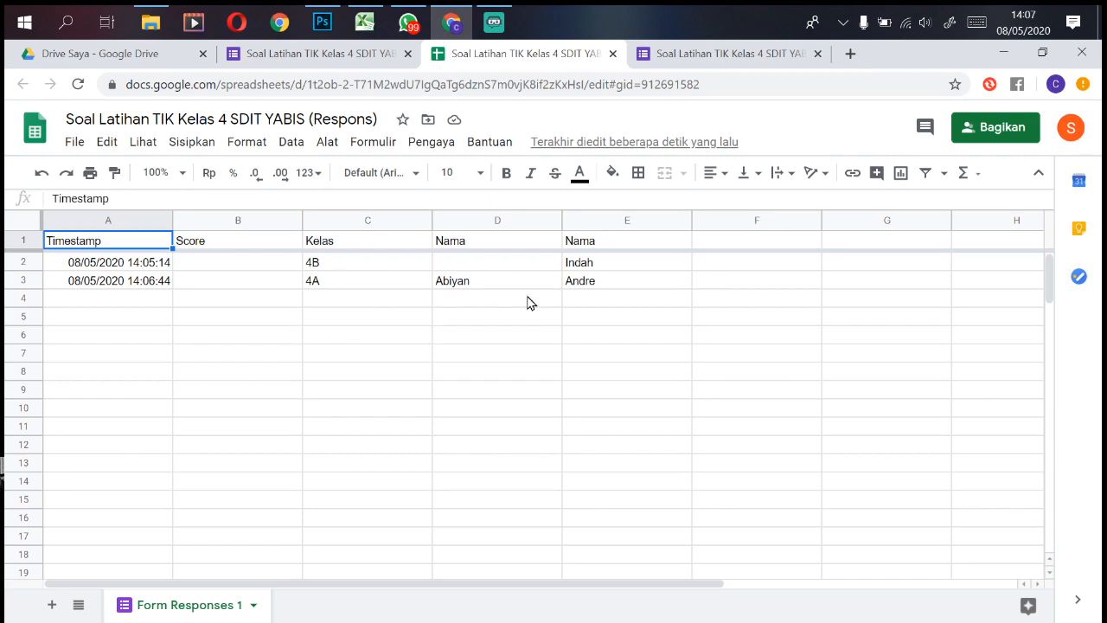
# Step: After reviewing row 3 (4A, Abiyan, Andre), open the form editor's Respons summary showing 2 responses
pyautogui.click(379, 53)
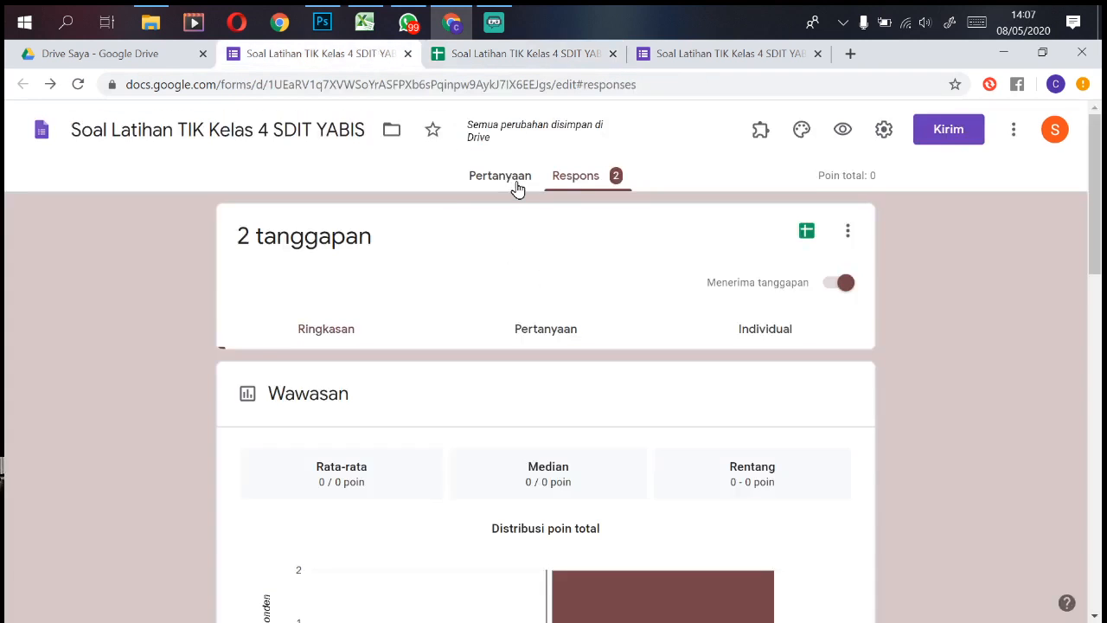
# Step: Return to the Pertanyaan editor and scroll through the form back to the title card and image
pyautogui.click(516, 179)
pyautogui.press('End')
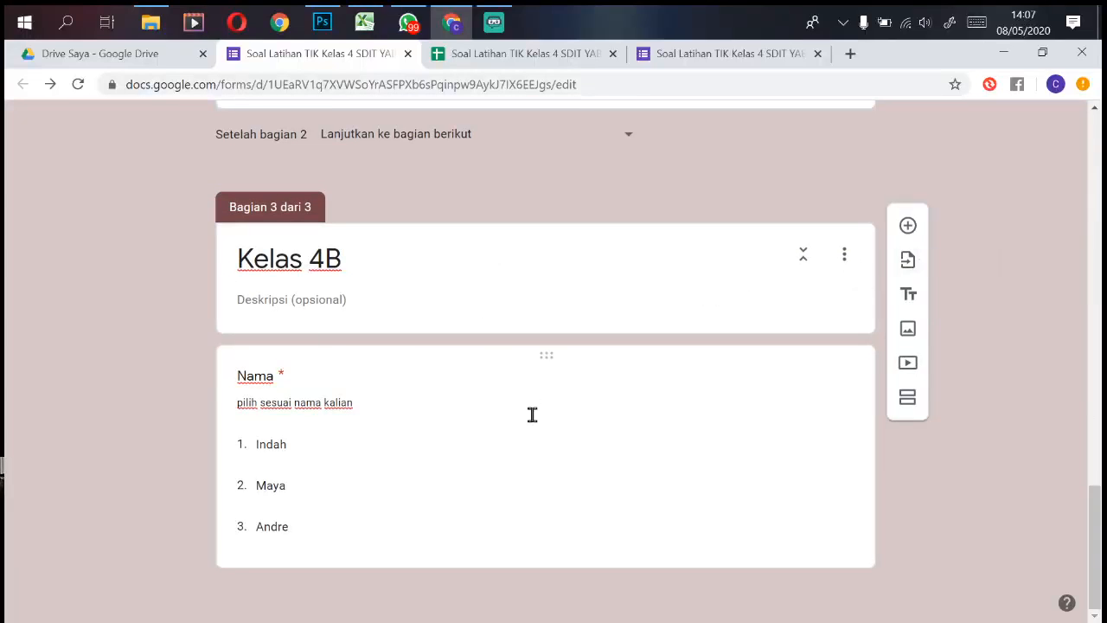
pyautogui.press('Home')
pyautogui.press('End')
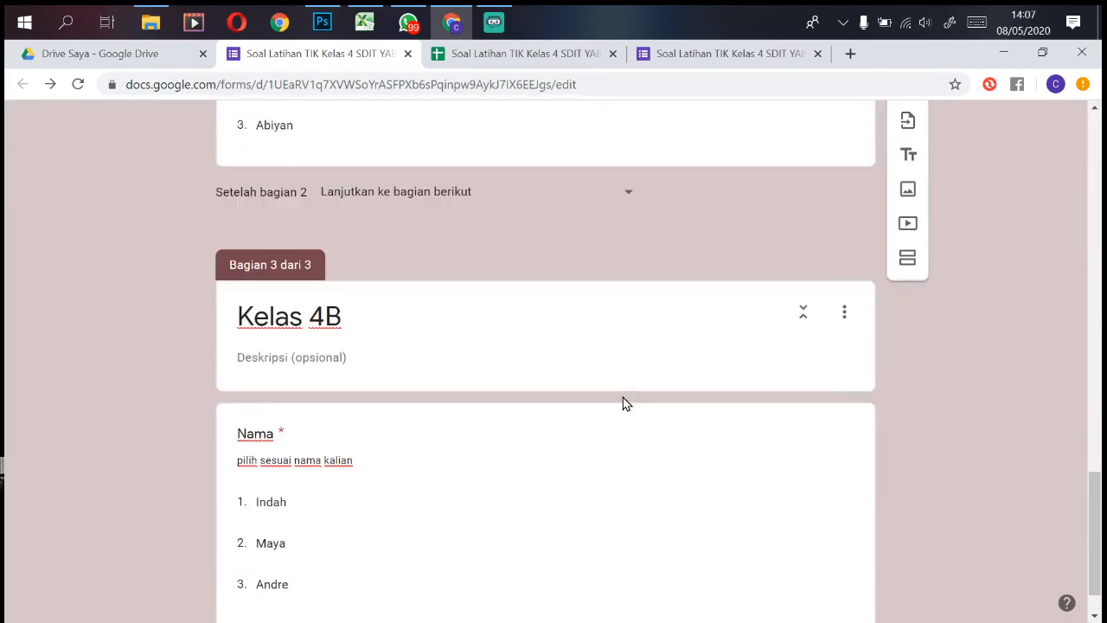
pyautogui.press('Home')
pyautogui.press('End')
pyautogui.press('Home')
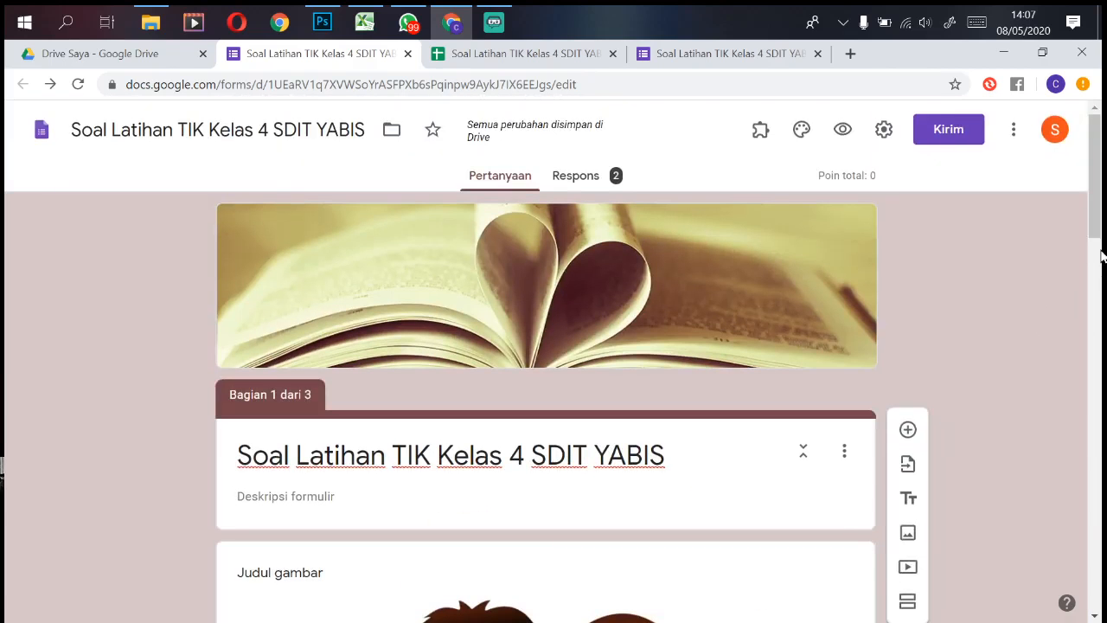
pyautogui.moveTo(1094, 212); pyautogui.dragTo(1090, 294)
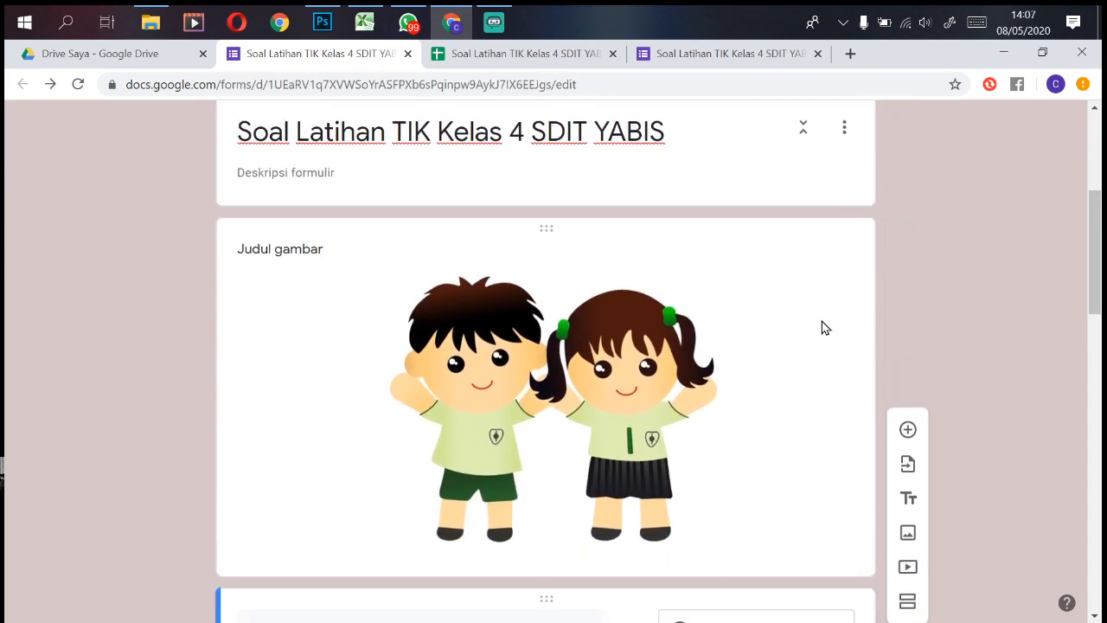
# Step: Insert a short-answer Password question with response validation after the cartoon image card
pyautogui.click(771, 337)
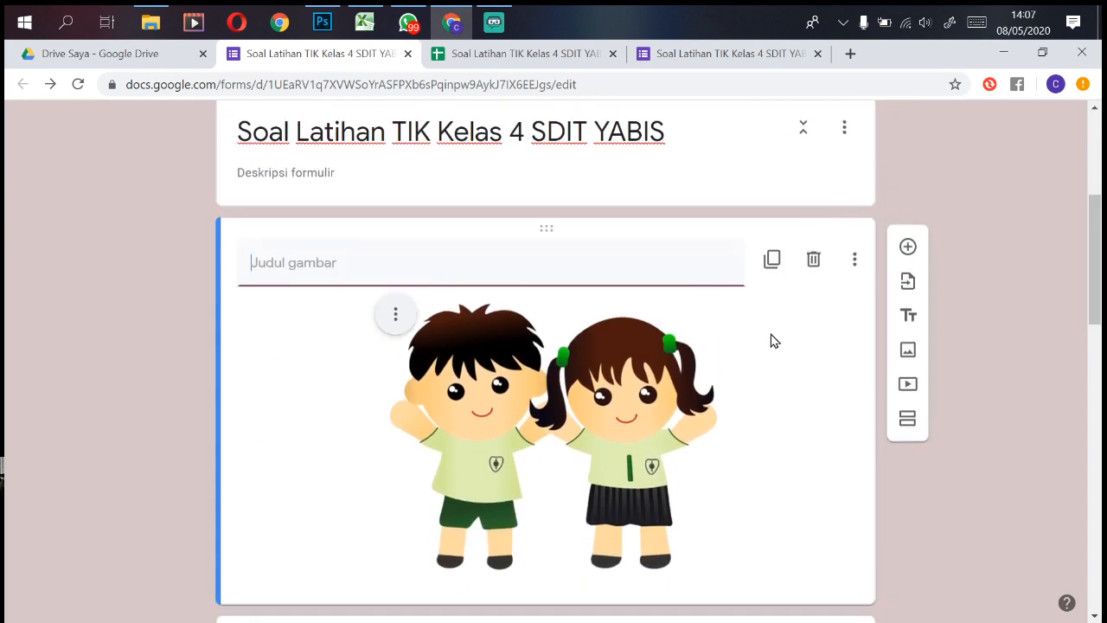
pyautogui.click(908, 241)
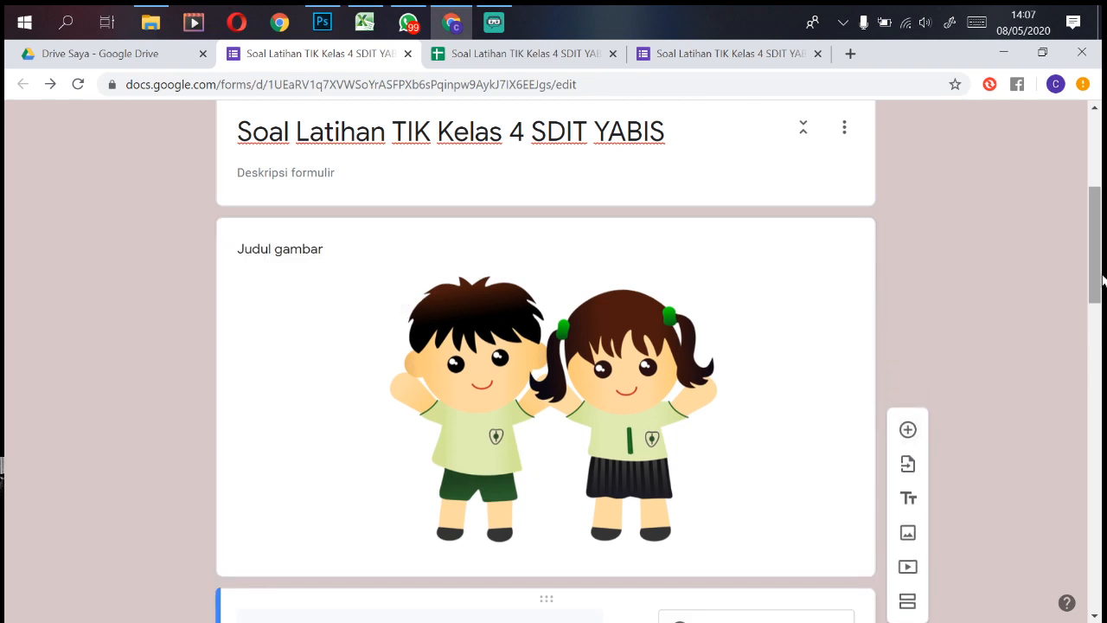
pyautogui.moveTo(1102, 279); pyautogui.dragTo(1101, 349)
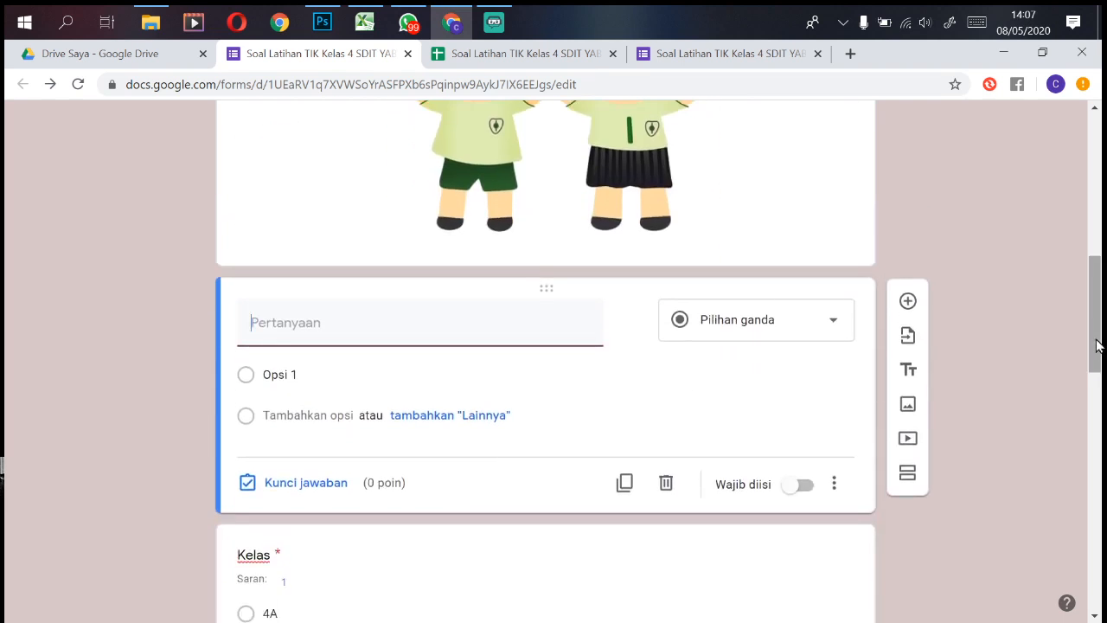
pyautogui.write('Password')
pyautogui.hotkey('ctrl', 'z')
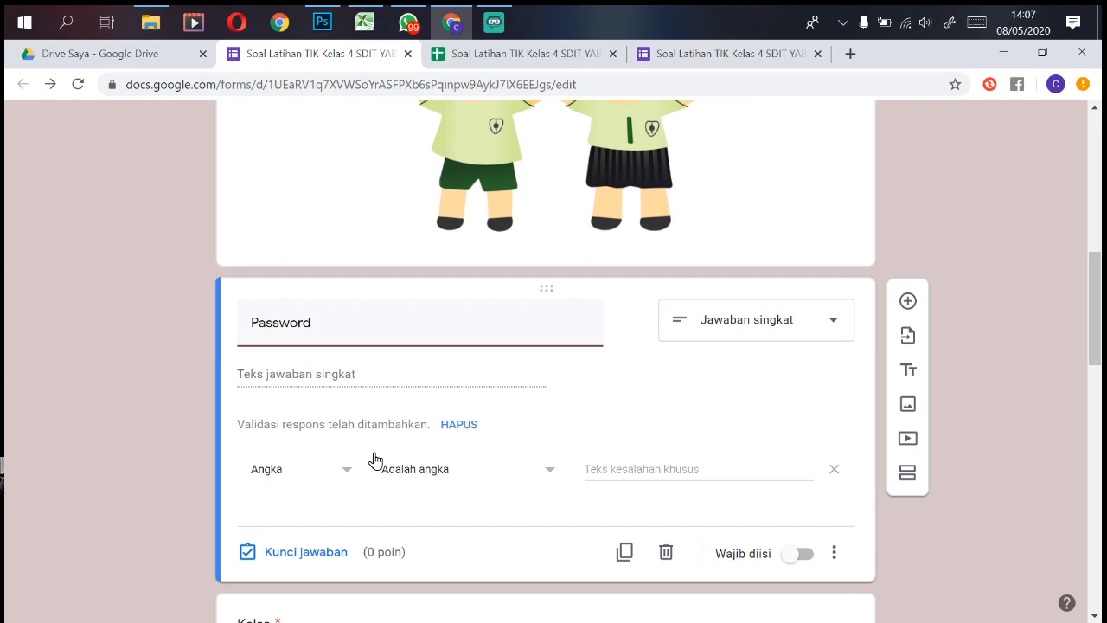
# Step: Change Password validation to Teks > Berisi with the password phrase, and make it required (Wajib diisi)
pyautogui.click(346, 474)
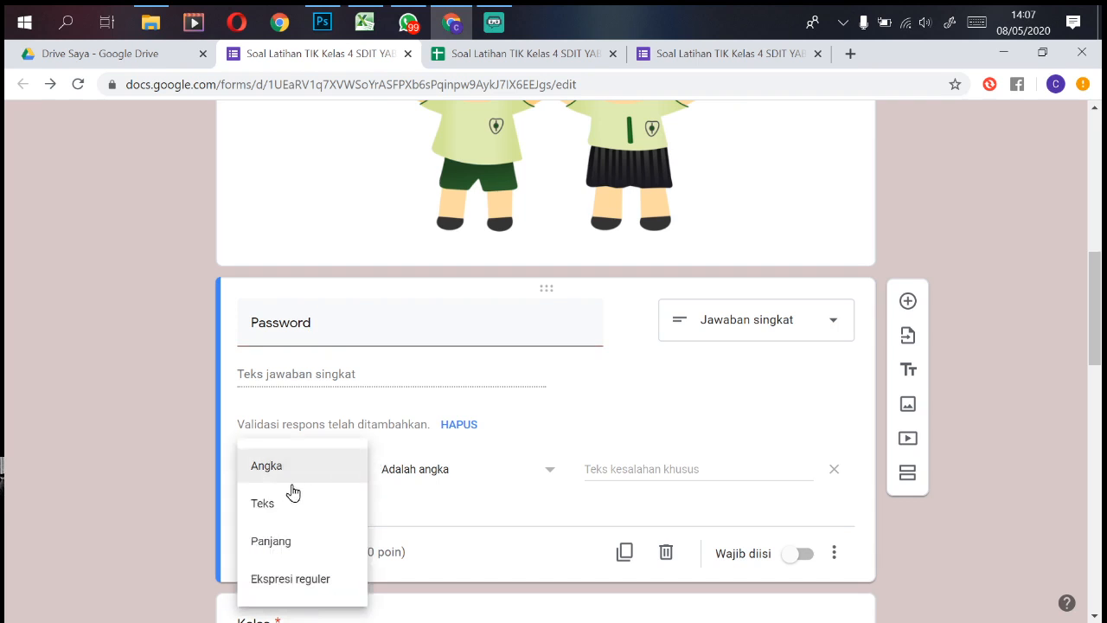
pyautogui.click(281, 510)
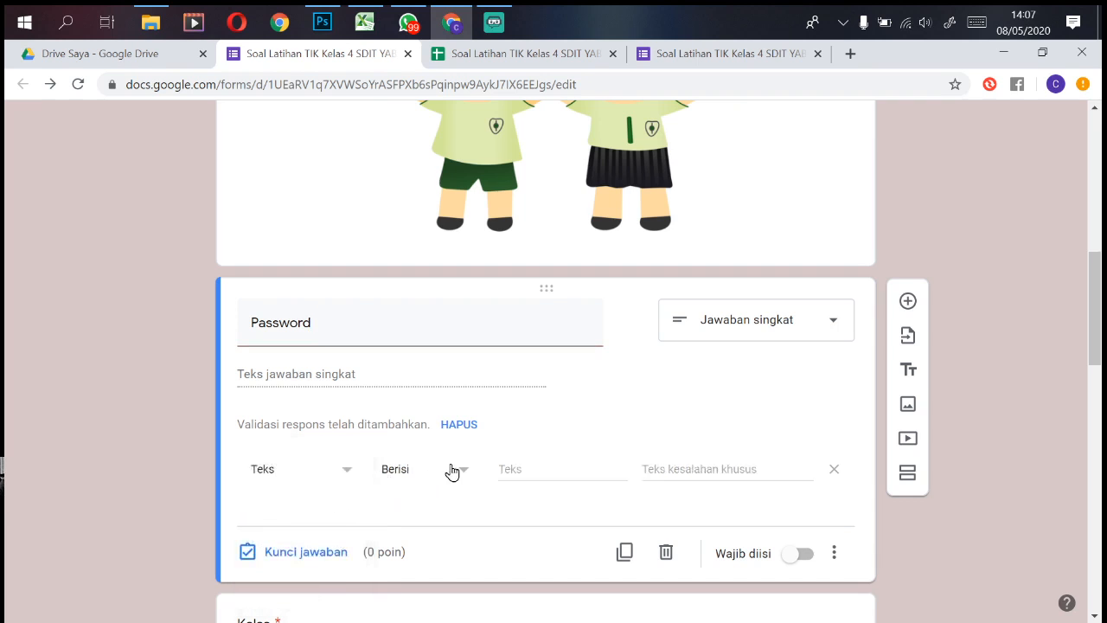
pyautogui.click(579, 471)
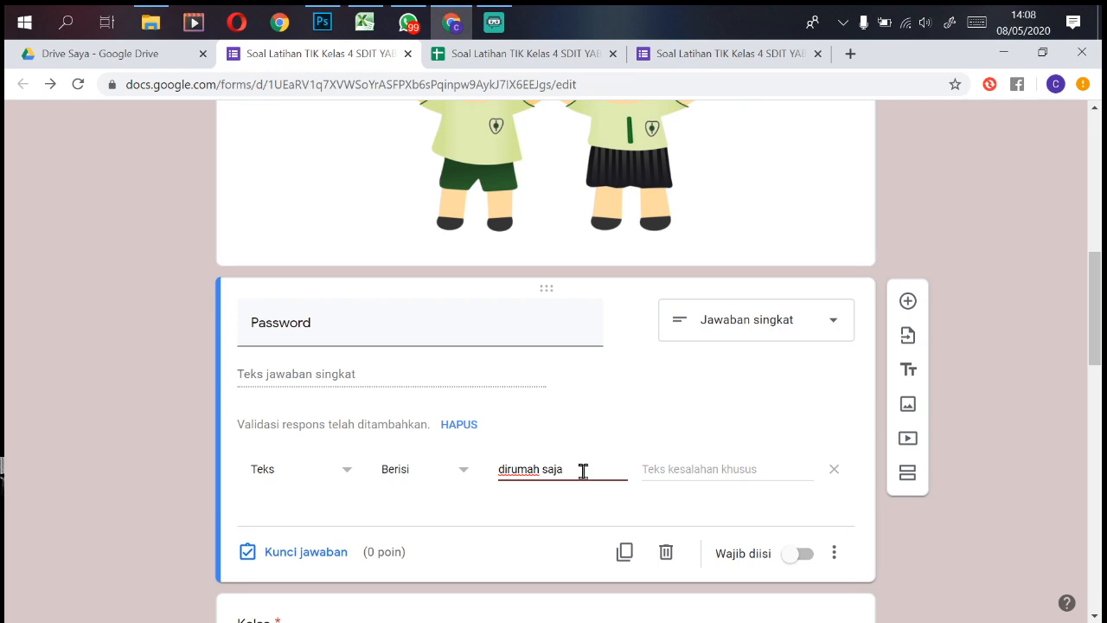
pyautogui.click(797, 561)
pyautogui.click(834, 556)
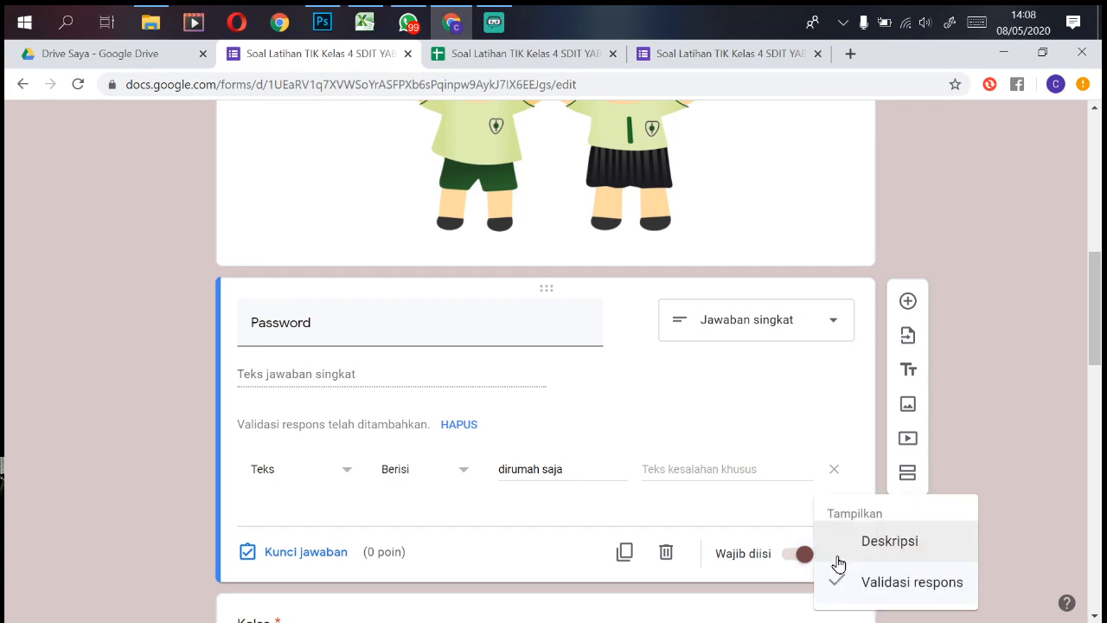
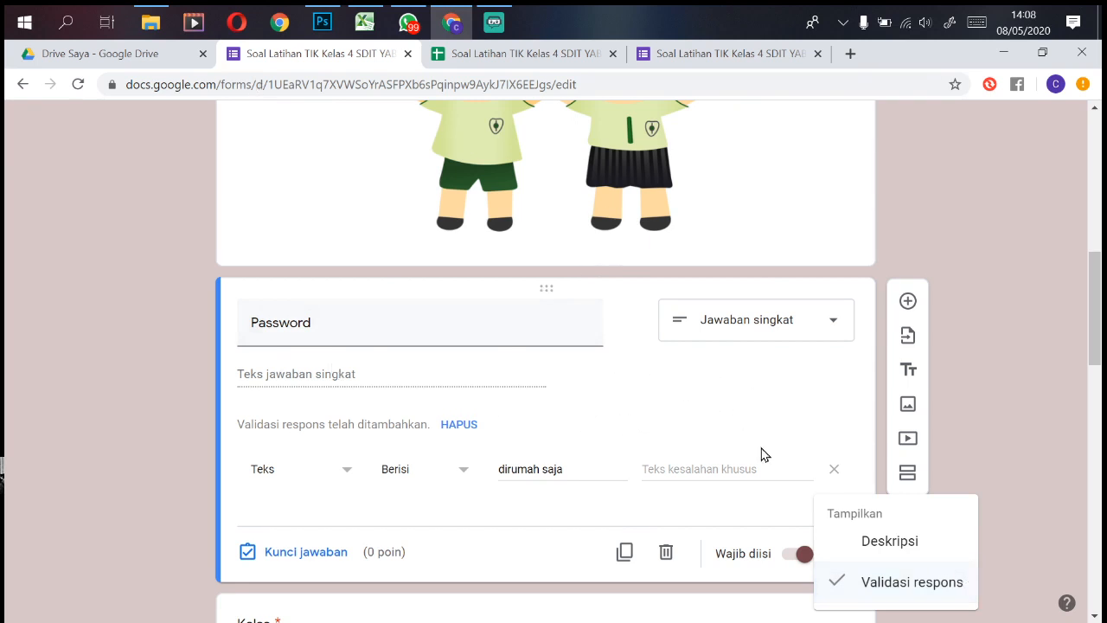
# Step: Enter 'Password yang anda masukan salah!' as the Password question's custom error text
pyautogui.hotkey('alt', 'Left')
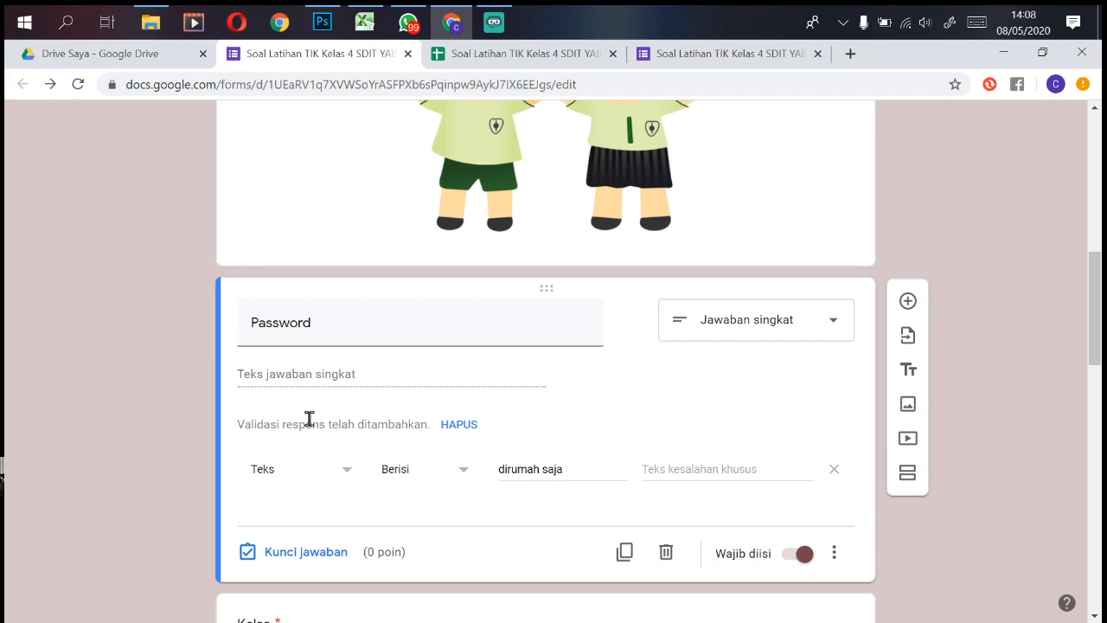
pyautogui.click(684, 476)
pyautogui.write('J')
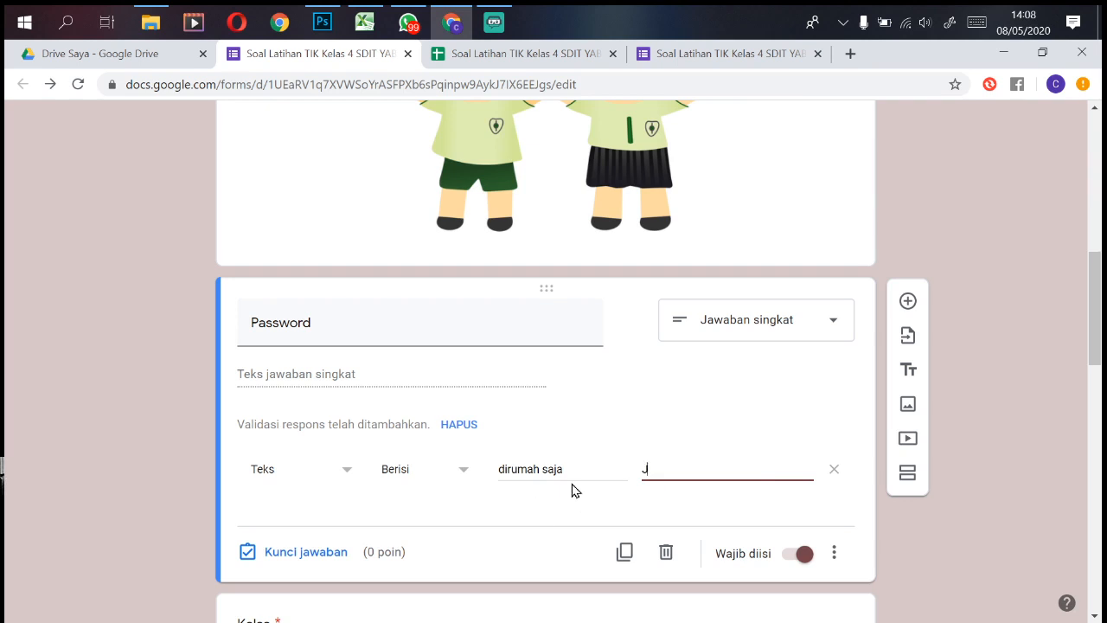
pyautogui.write('a')
pyautogui.press('BackSpace')
pyautogui.press('BackSpace')
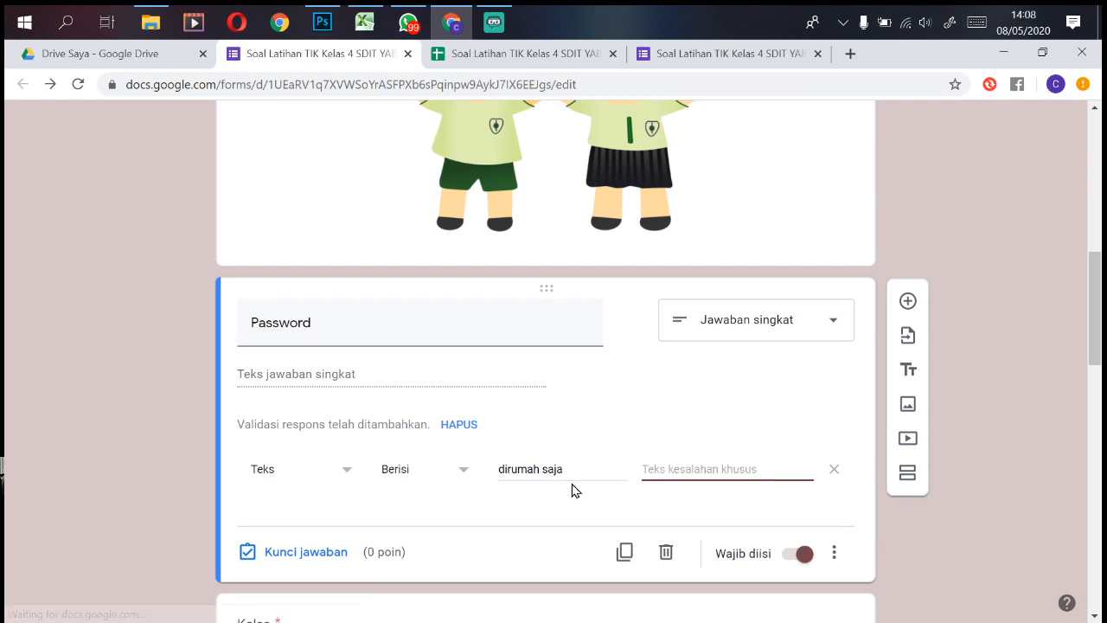
pyautogui.write('Password yang anda masuk')
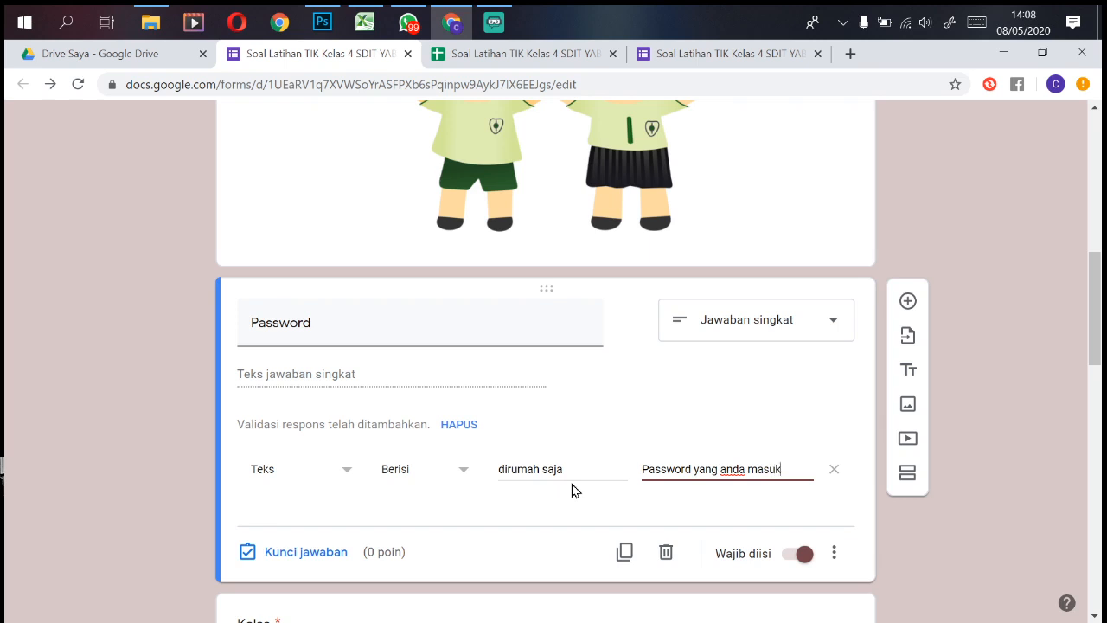
pyautogui.write('salah!')
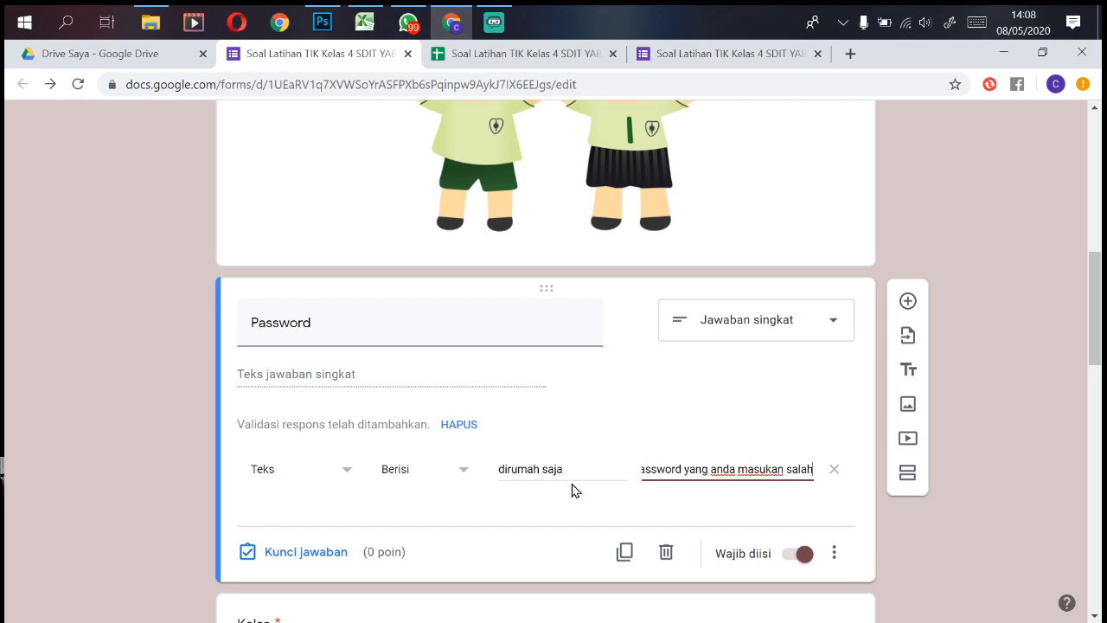
pyautogui.click(739, 54)
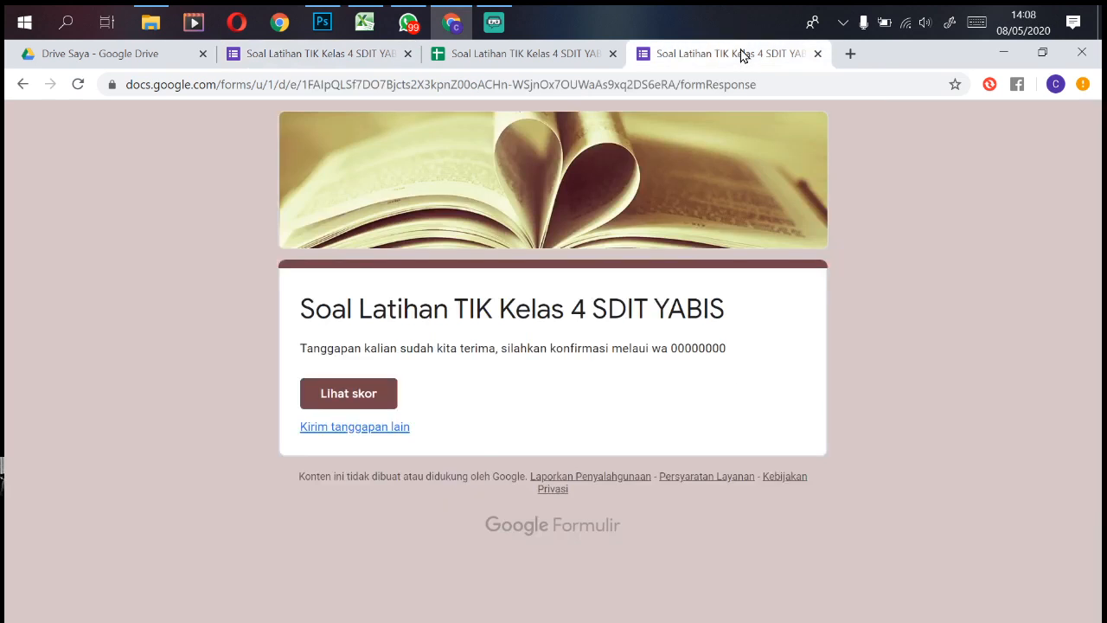
pyautogui.click(368, 434)
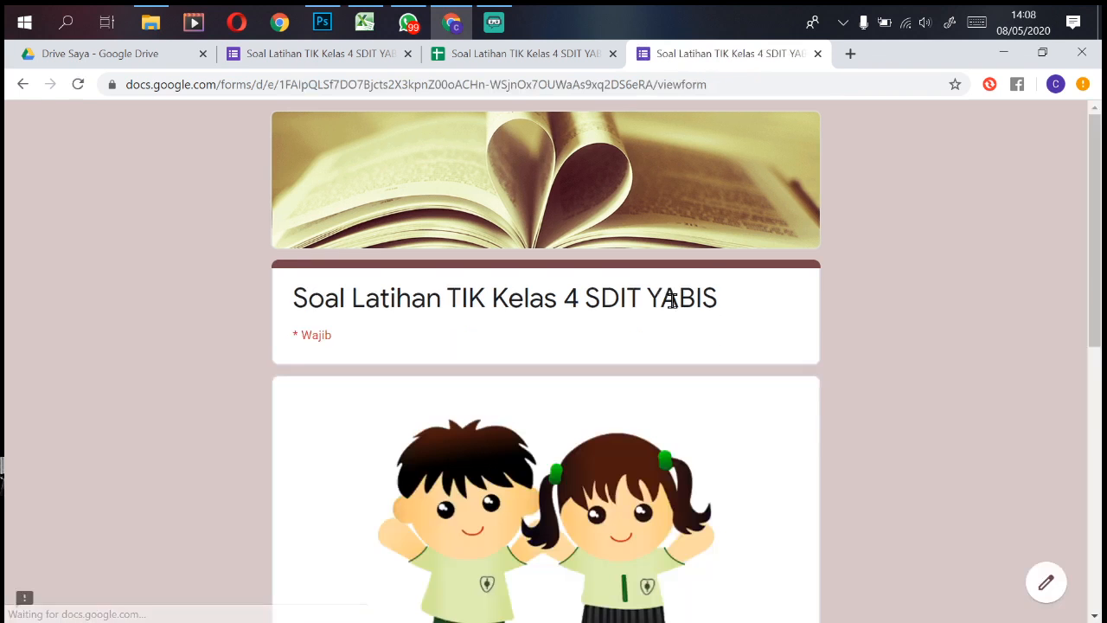
pyautogui.scroll(-5, 1103, 301)
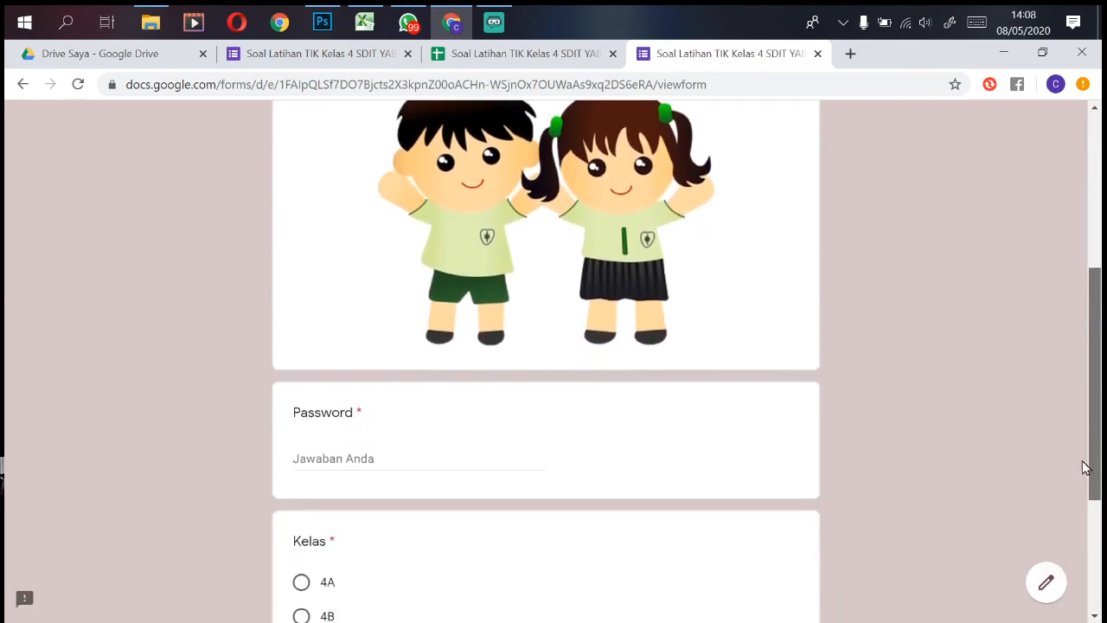
pyautogui.click(376, 382)
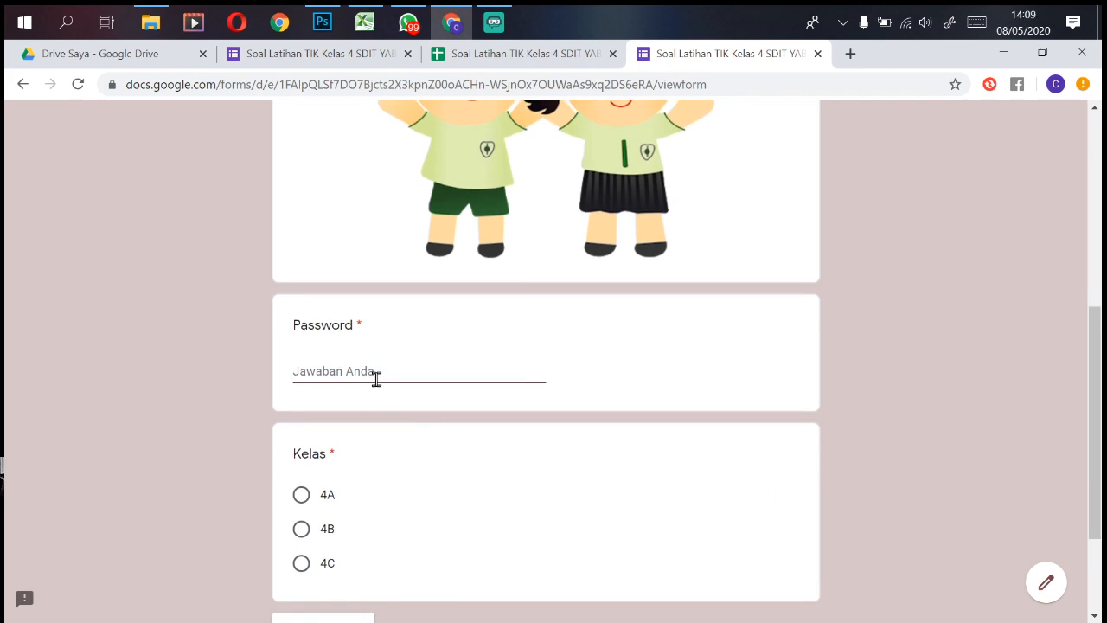
pyautogui.click(438, 425)
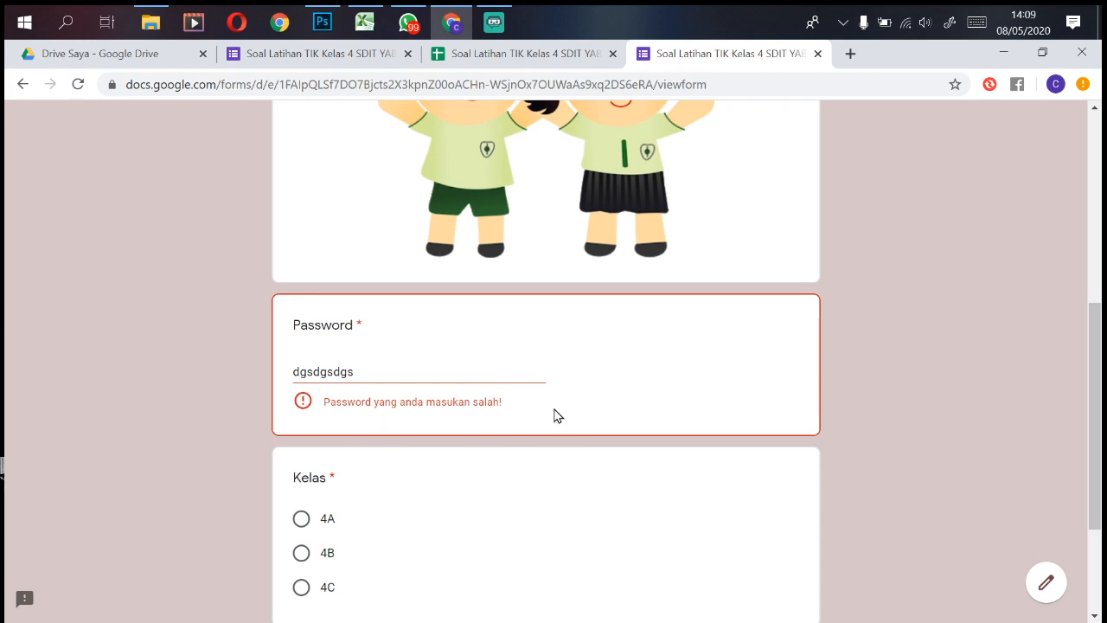
pyautogui.doubleClick(480, 364)
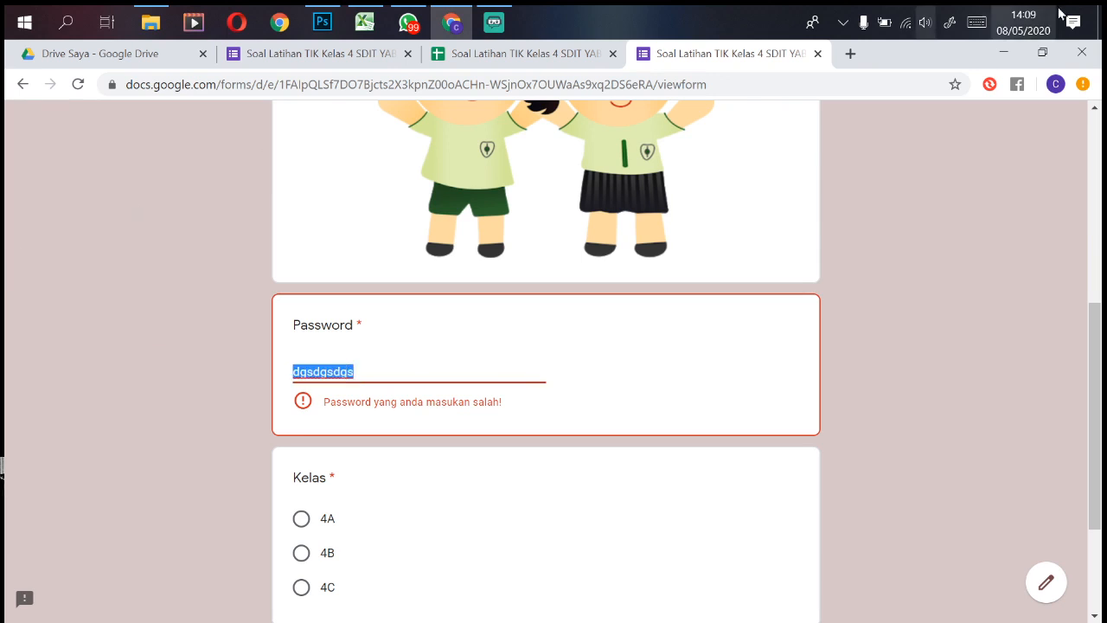
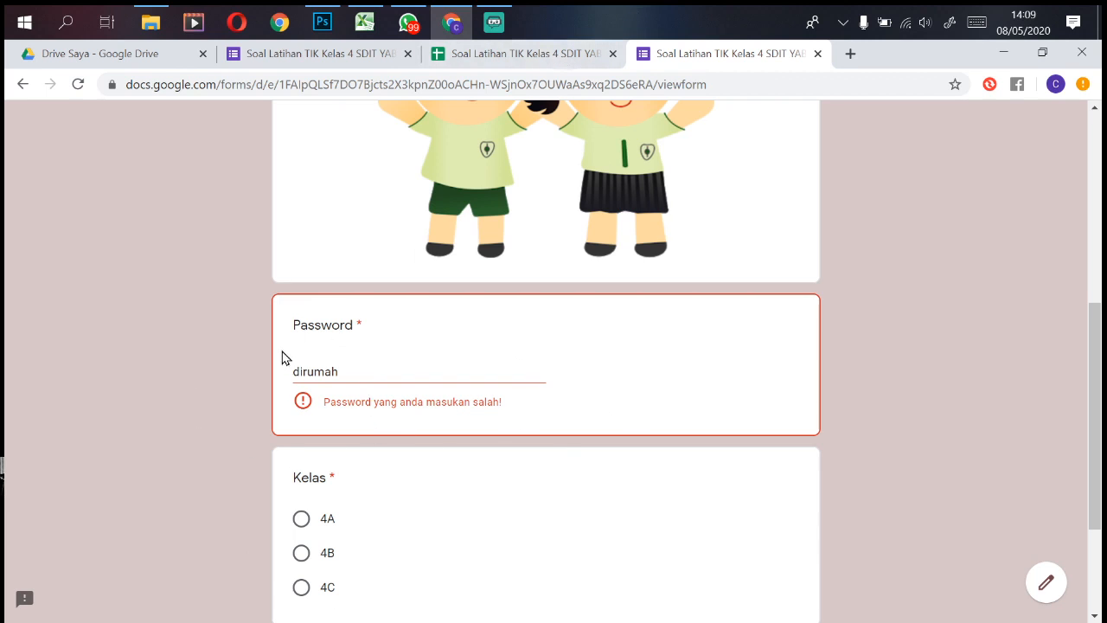
pyautogui.click(541, 57)
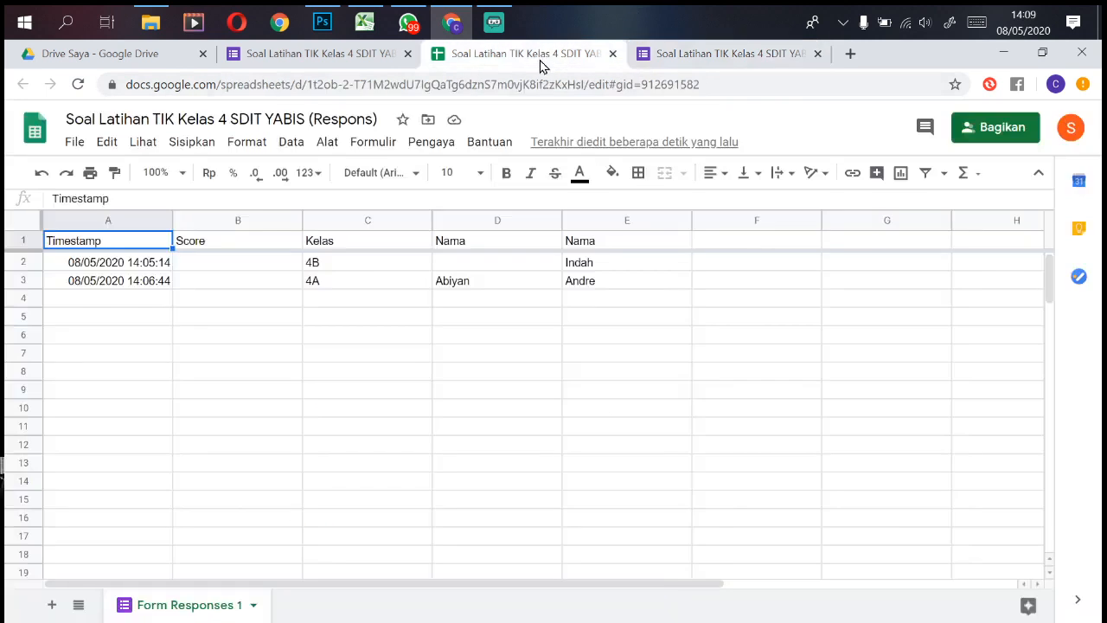
pyautogui.click(347, 53)
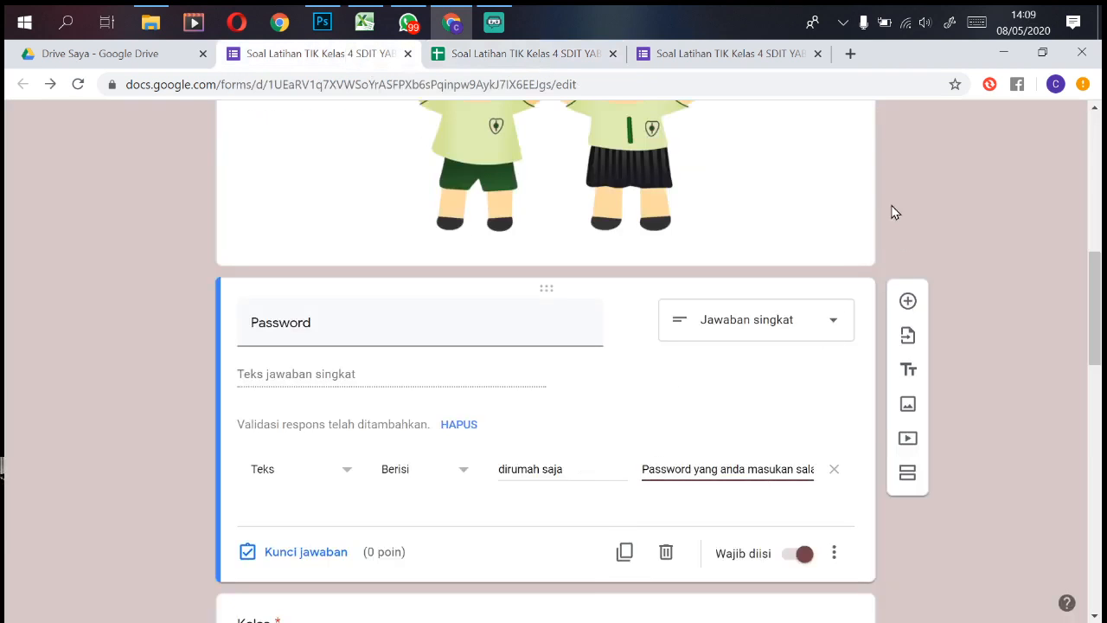
# Step: Merge the Kelas 4B section into the section above it
pyautogui.moveTo(1086, 278); pyautogui.dragTo(1053, 464)
pyautogui.scroll(-3, 1051, 464)
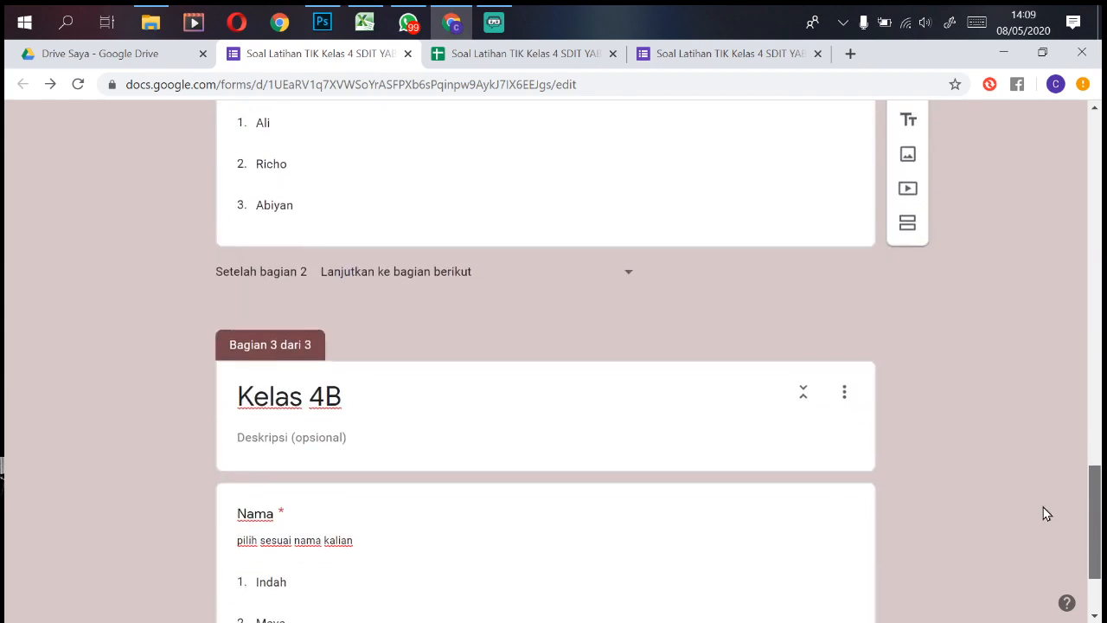
pyautogui.click(843, 383)
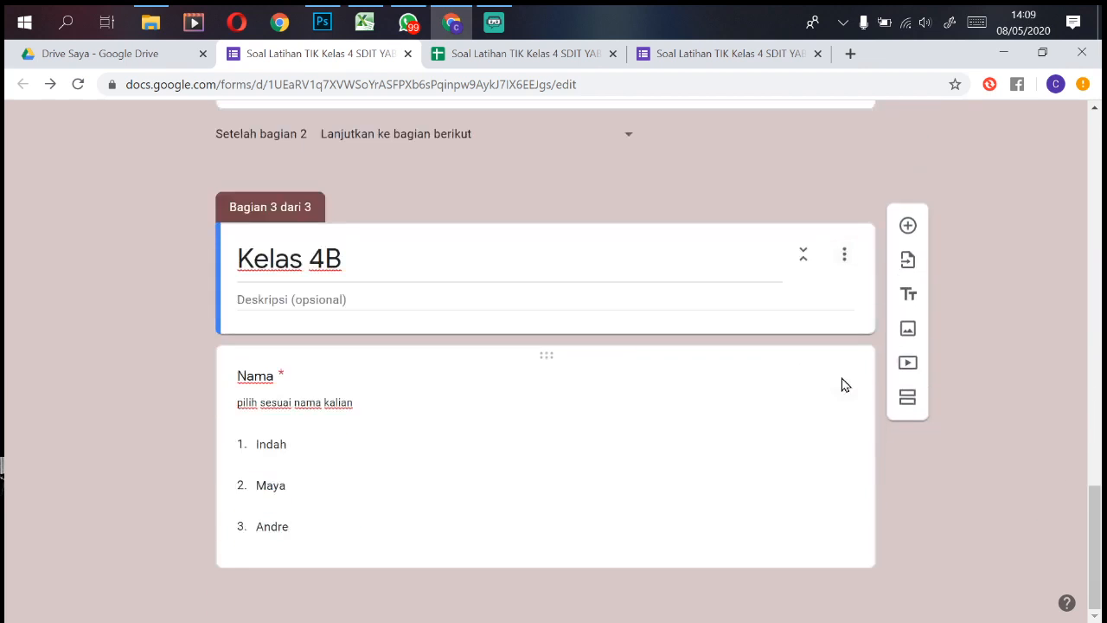
pyautogui.click(845, 252)
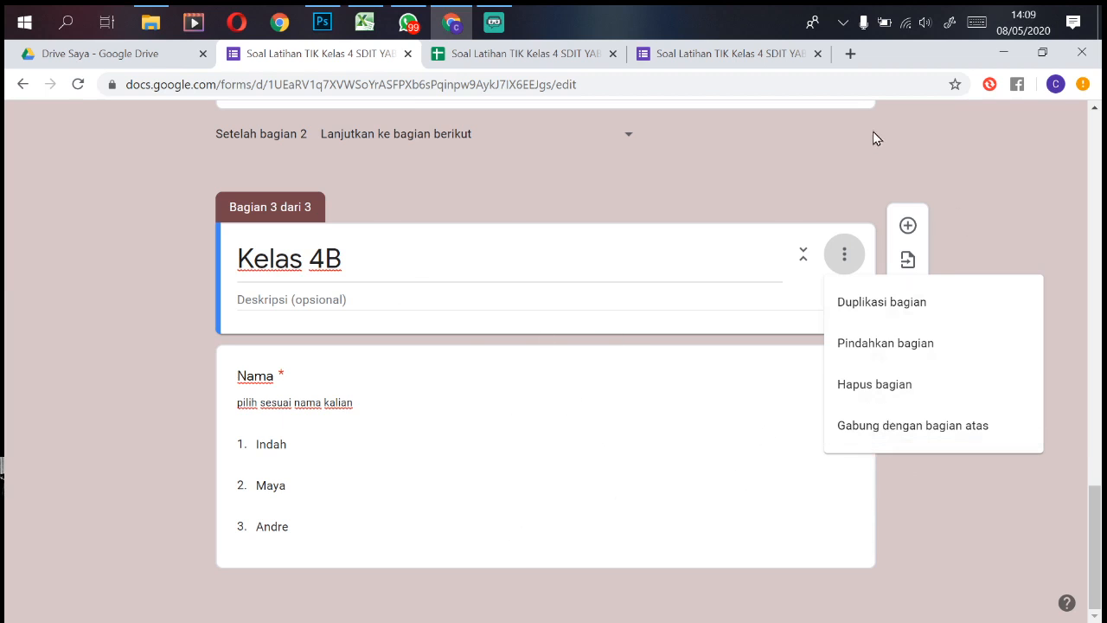
pyautogui.click(889, 435)
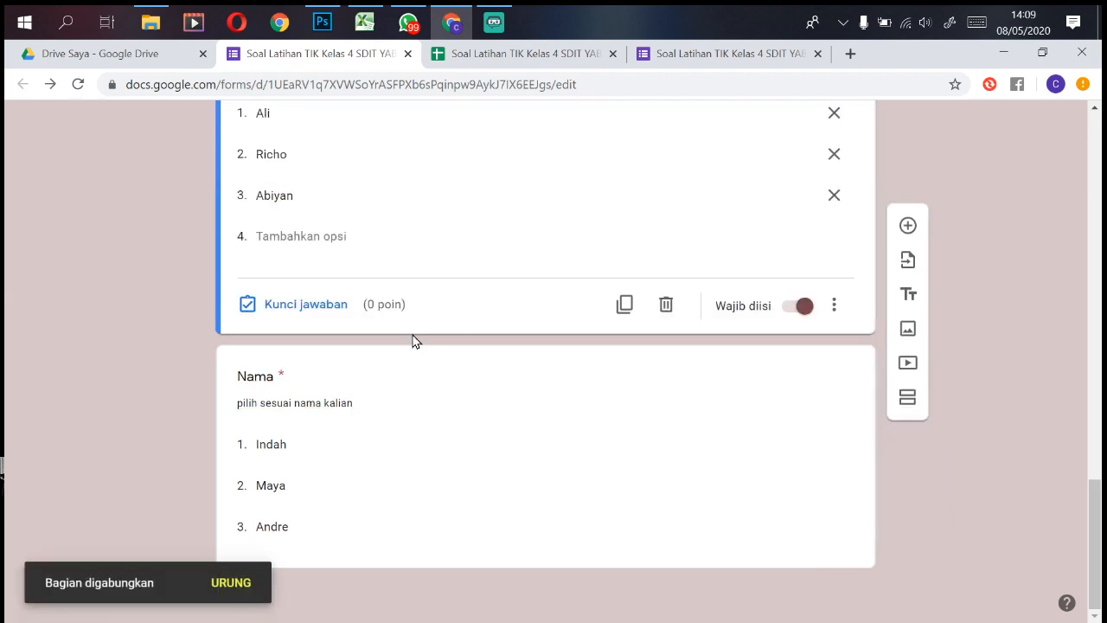
pyautogui.click(845, 310)
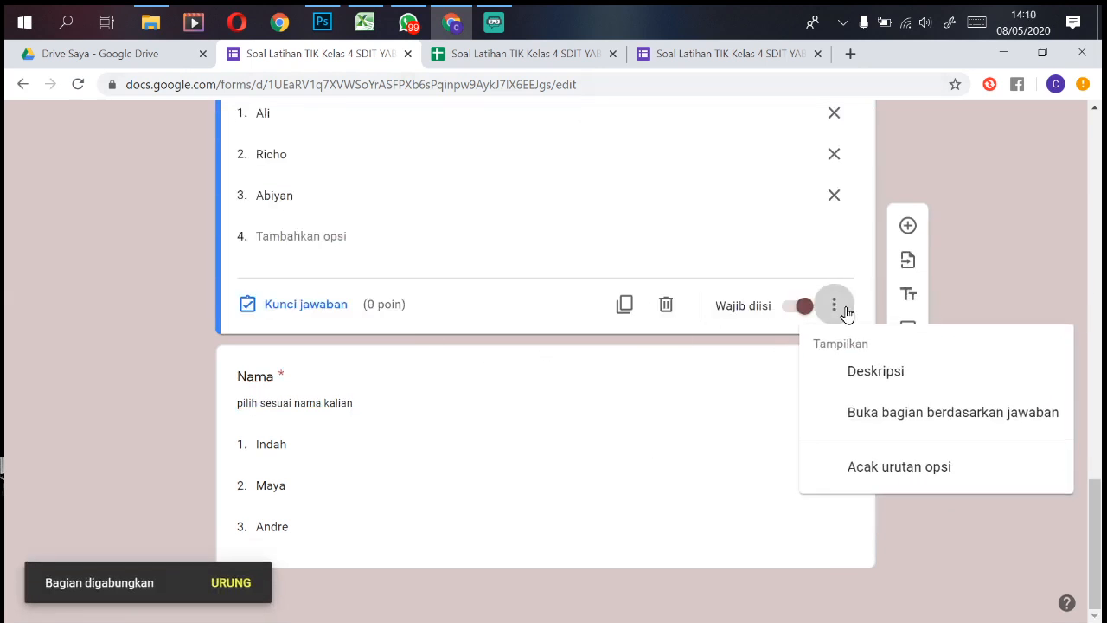
pyautogui.click(1035, 291)
# Step: Merge the Kelas 4A section into the first section
pyautogui.scroll(5, 1090, 520)
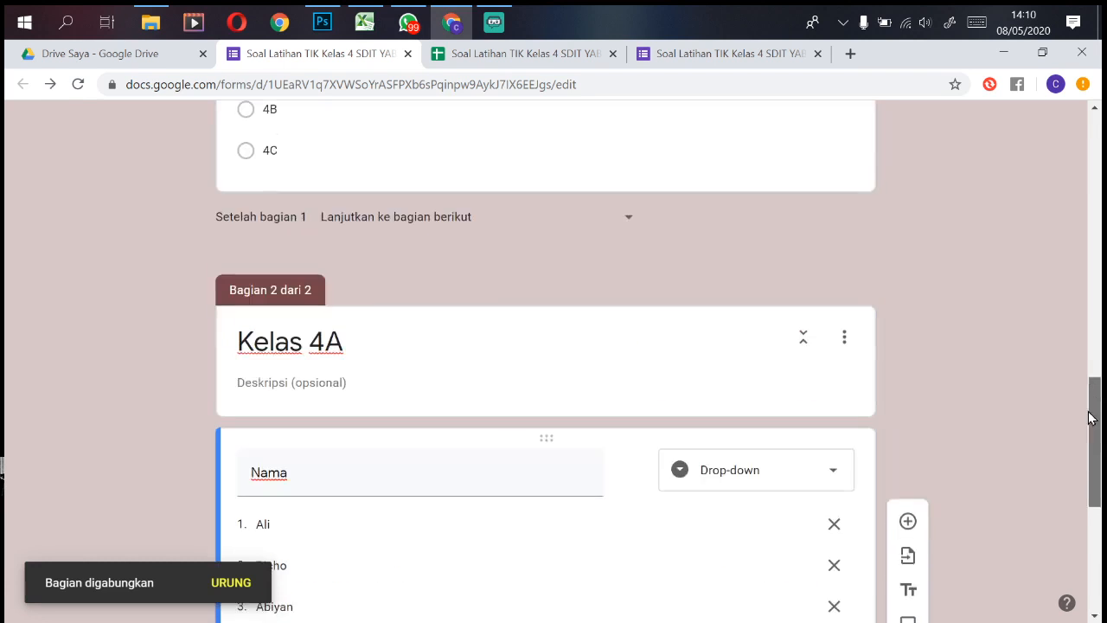
pyautogui.click(846, 403)
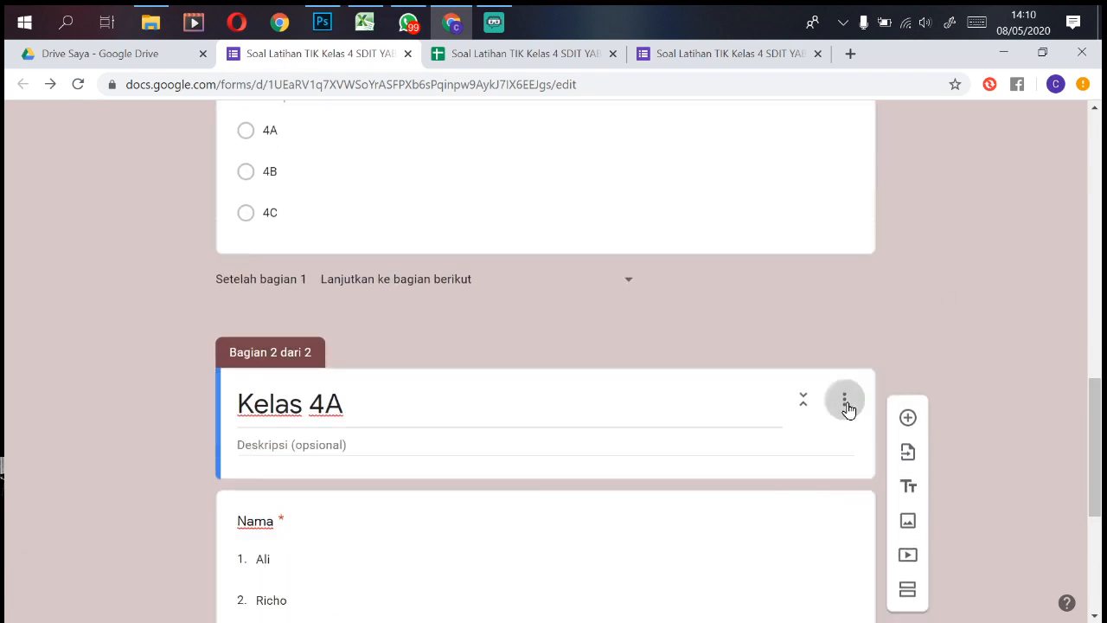
pyautogui.click(905, 570)
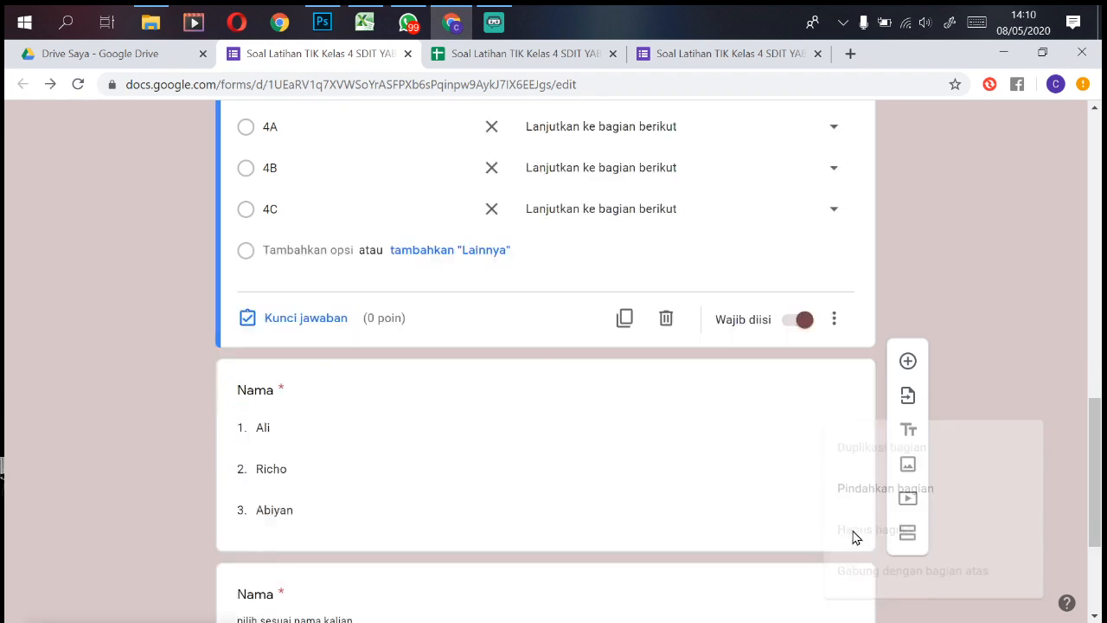
pyautogui.scroll(-3, 361, 364)
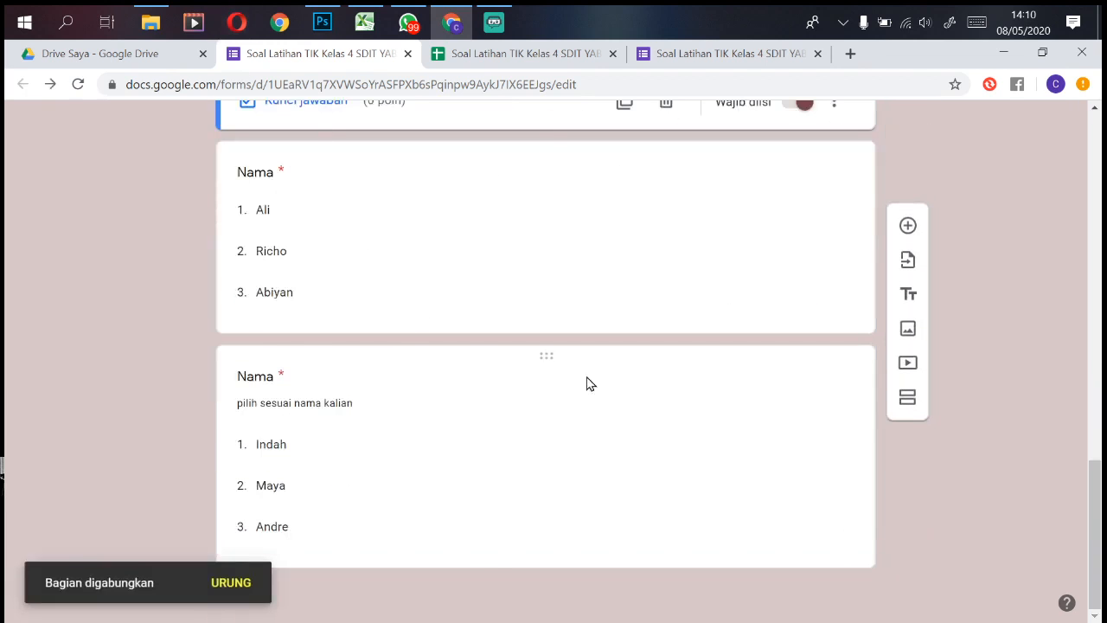
pyautogui.scroll(15, 366, 373)
pyautogui.scroll(-15, 366, 366)
# Step: Delete the Nama question listing Ali, Richo and Abiyan
pyautogui.click(858, 179)
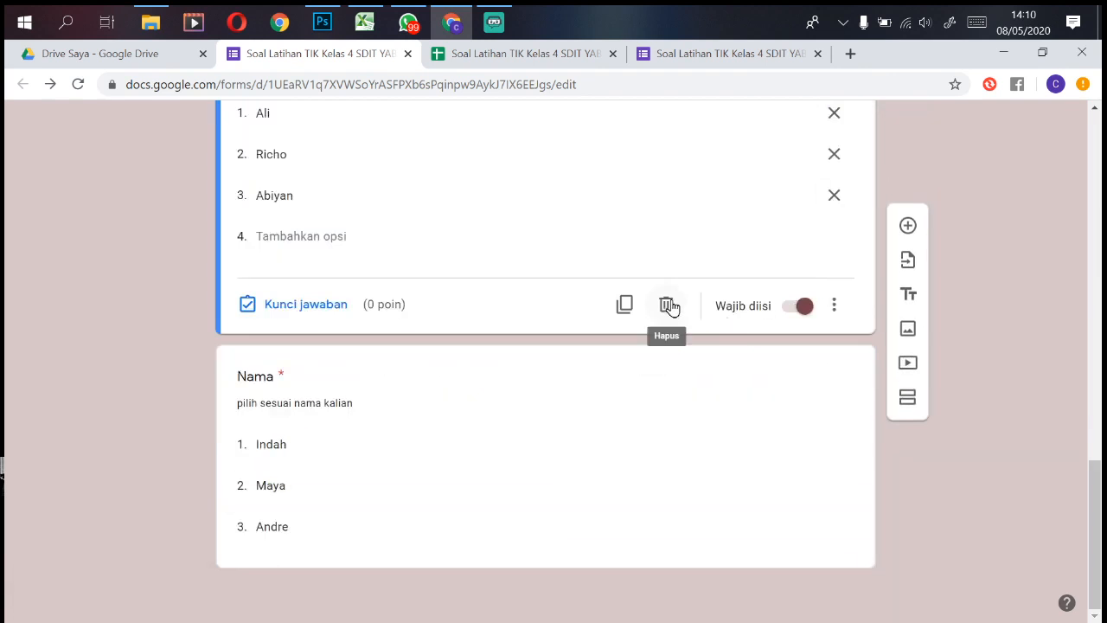
pyautogui.click(485, 200)
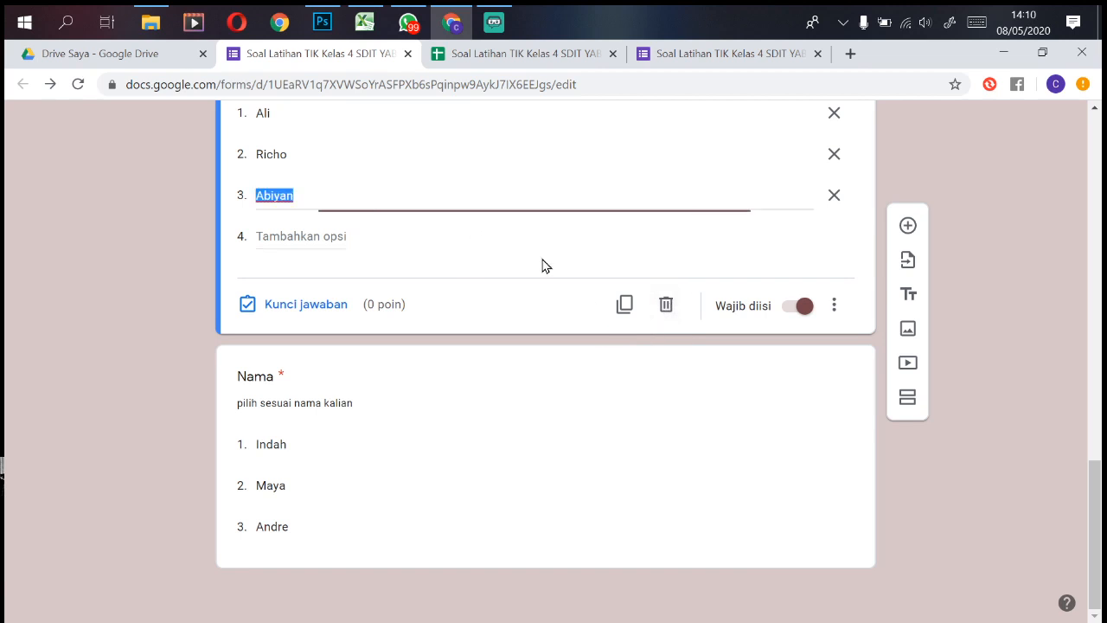
pyautogui.click(666, 305)
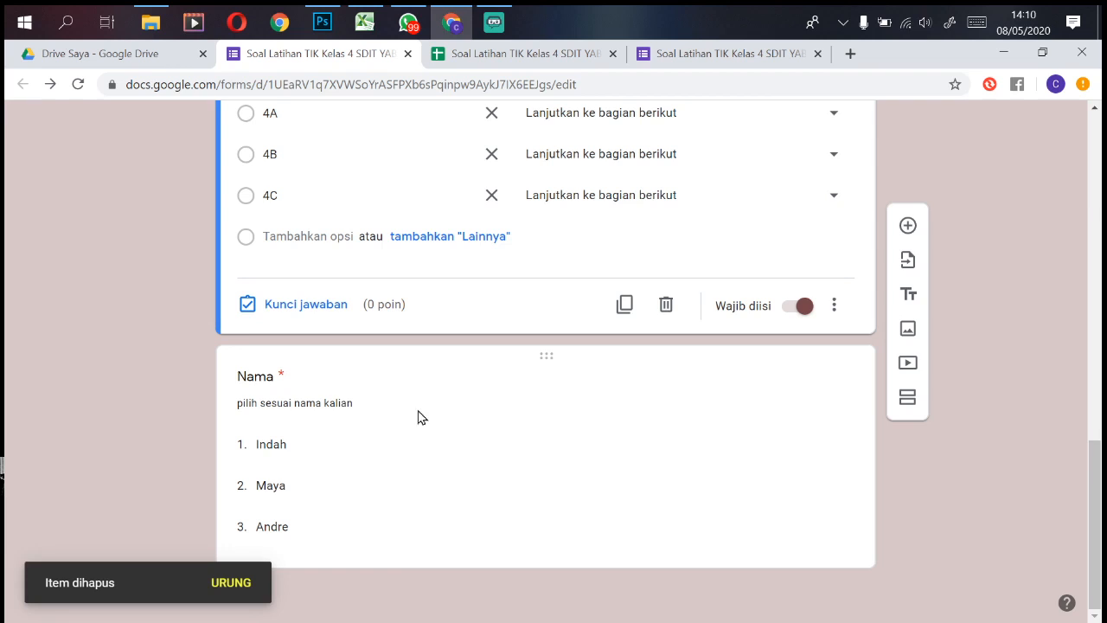
# Step: Mark and then unmark 4B in the Kelas answer key, leaving no correct answer
pyautogui.click(292, 307)
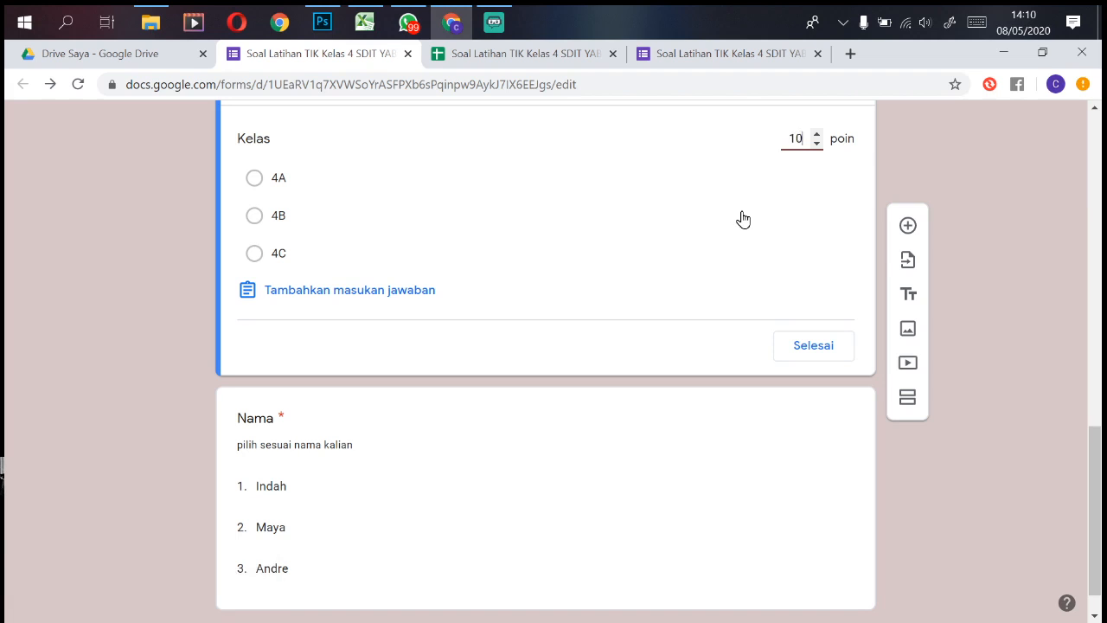
pyautogui.click(254, 216)
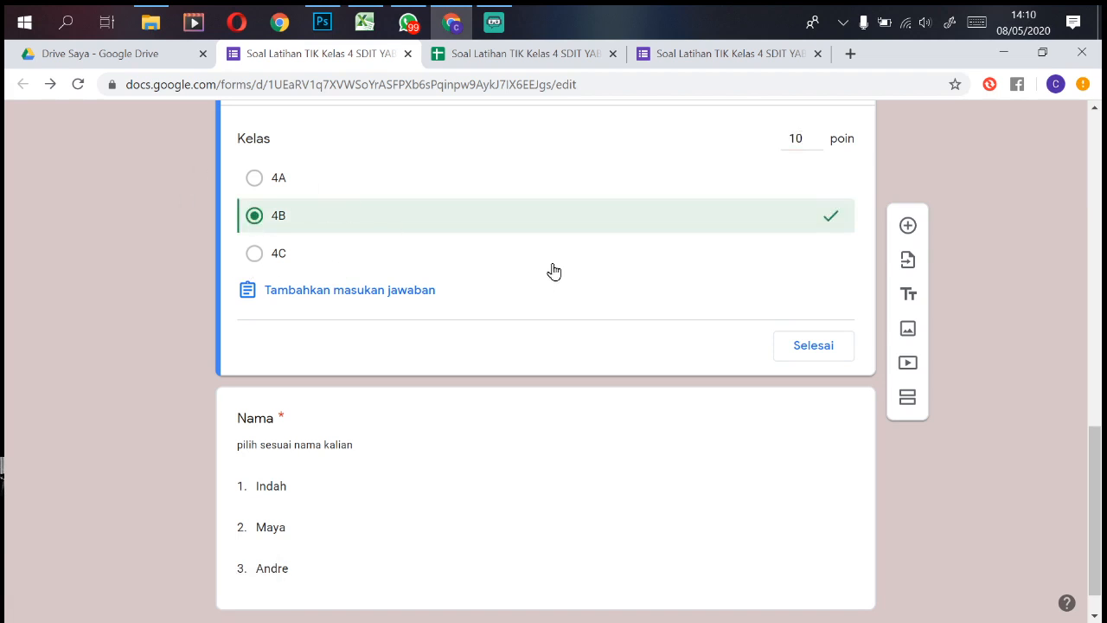
pyautogui.click(813, 346)
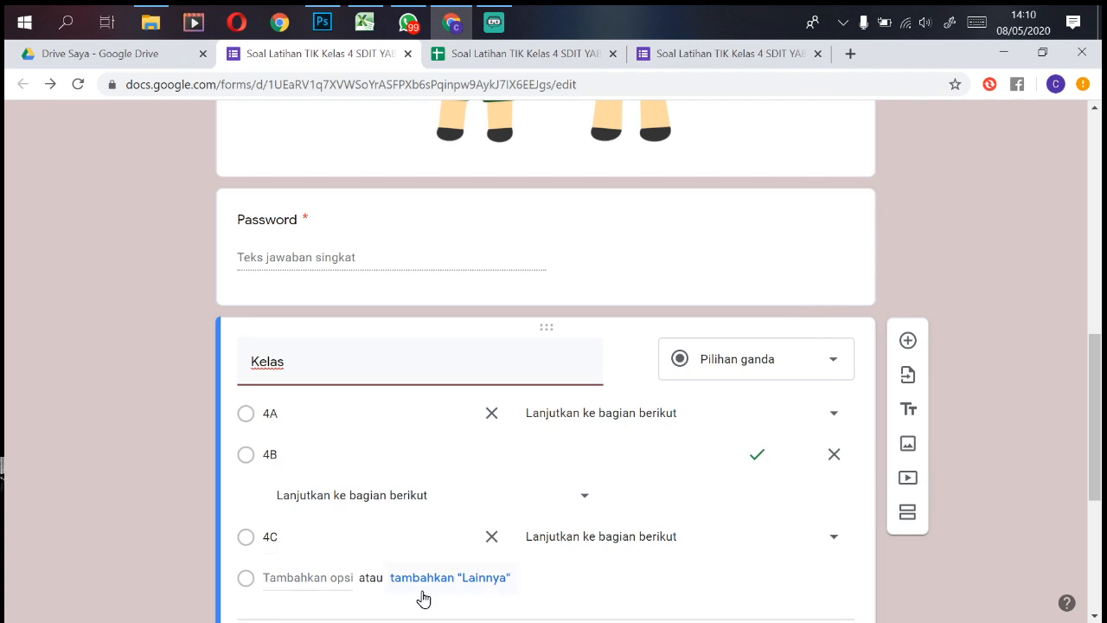
pyautogui.scroll(-4, 640, 554)
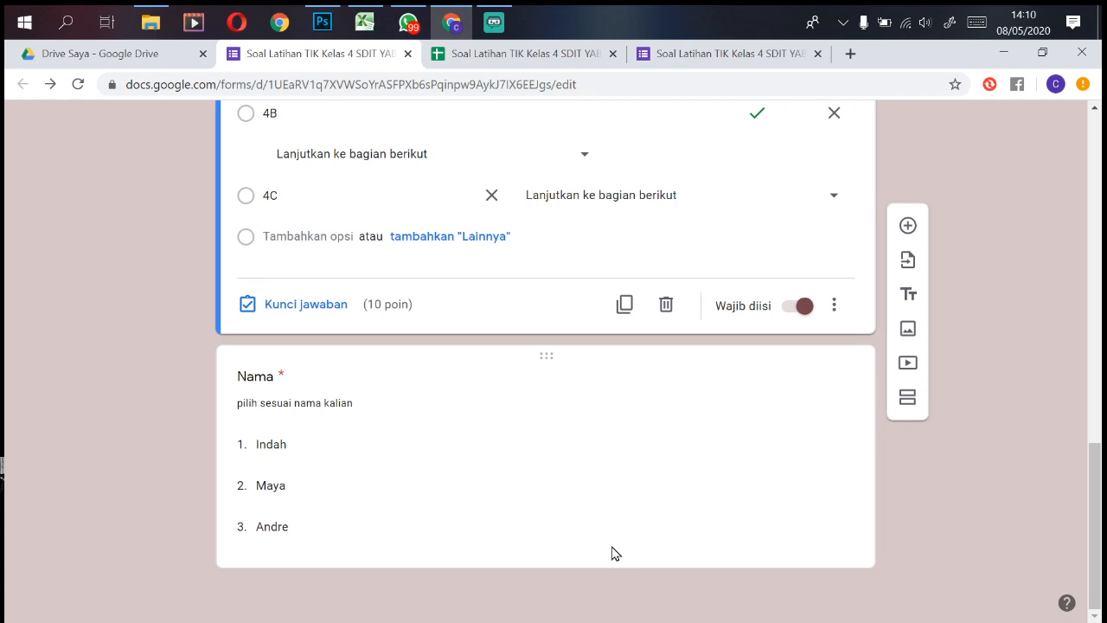
pyautogui.click(322, 309)
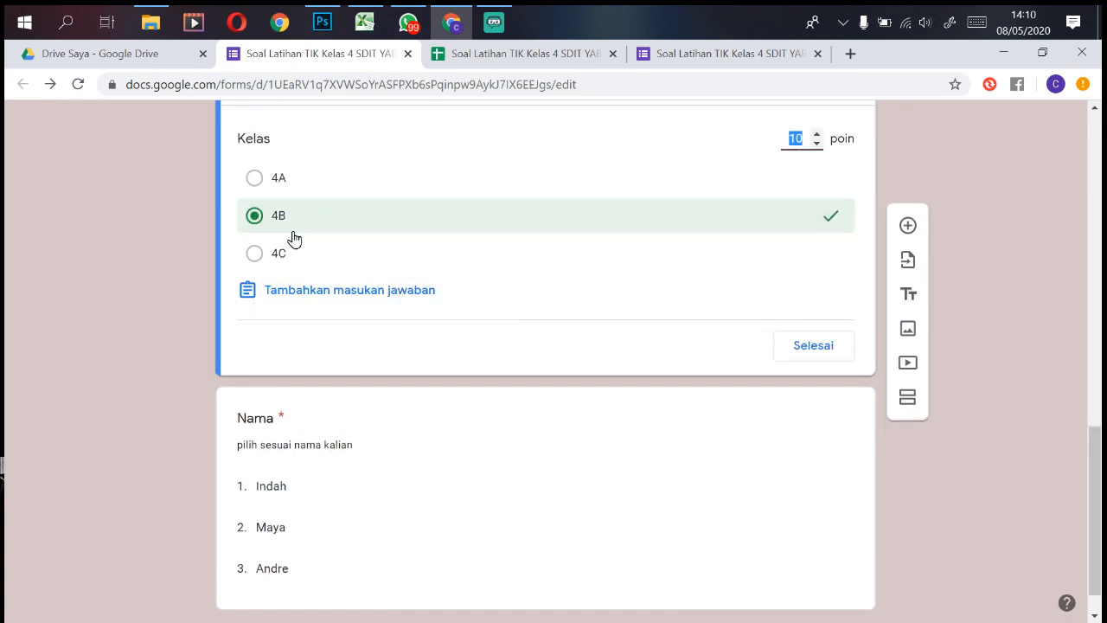
pyautogui.click(255, 216)
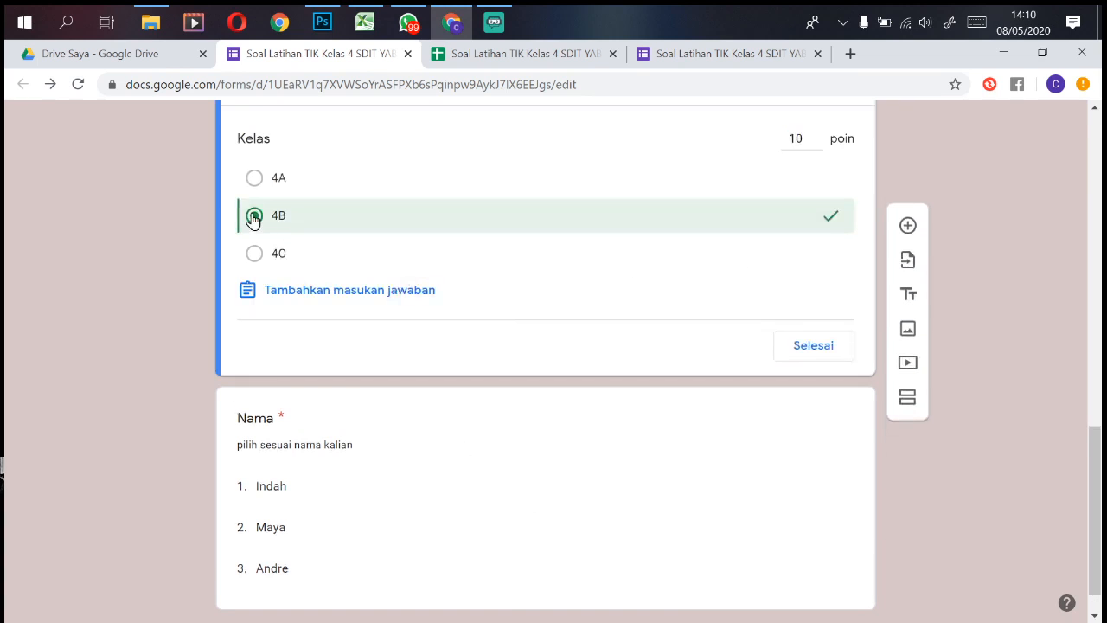
pyautogui.click(821, 349)
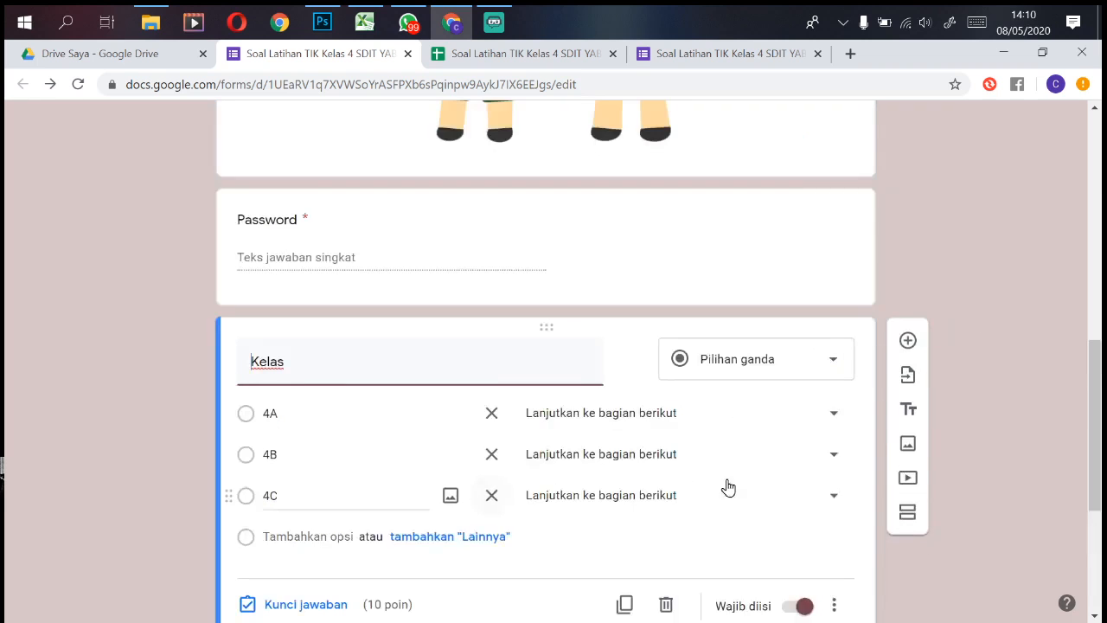
# Step: Adjust the Kelas question's point value, then select the Nama question for editing
pyautogui.click(348, 606)
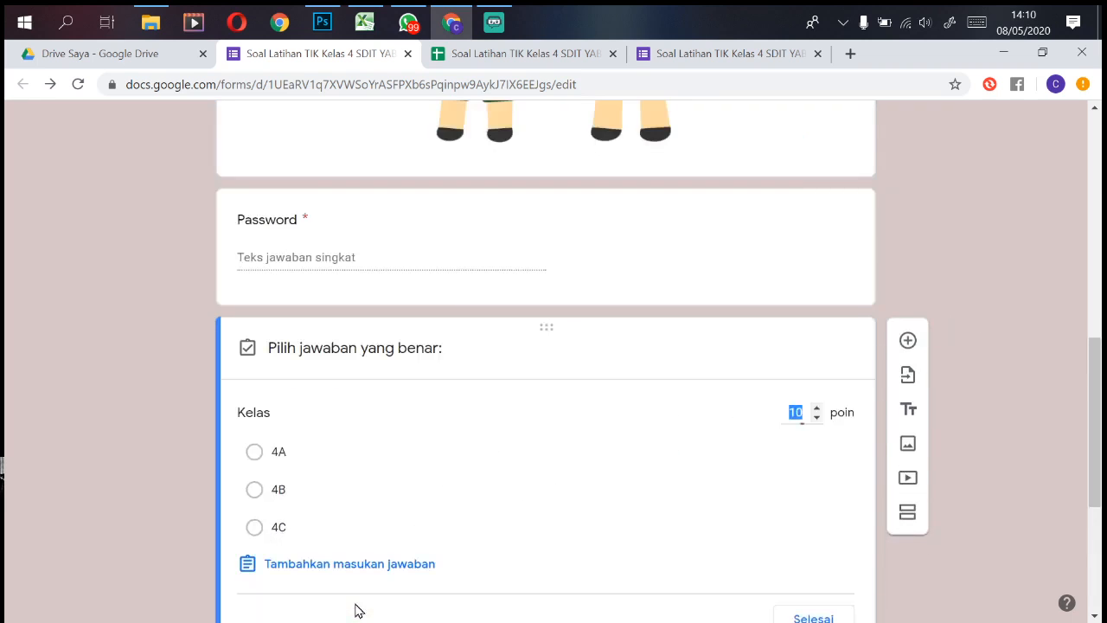
pyautogui.write('8')
pyautogui.scroll(-3, 828, 430)
pyautogui.click(822, 313)
pyautogui.scroll(-3, 818, 332)
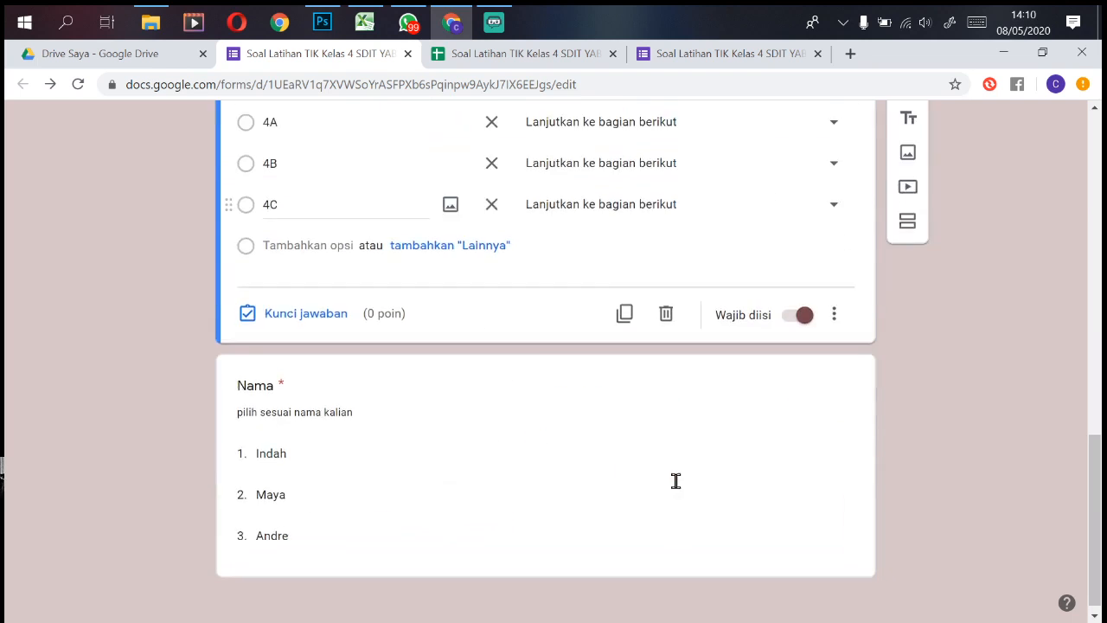
pyautogui.click(455, 444)
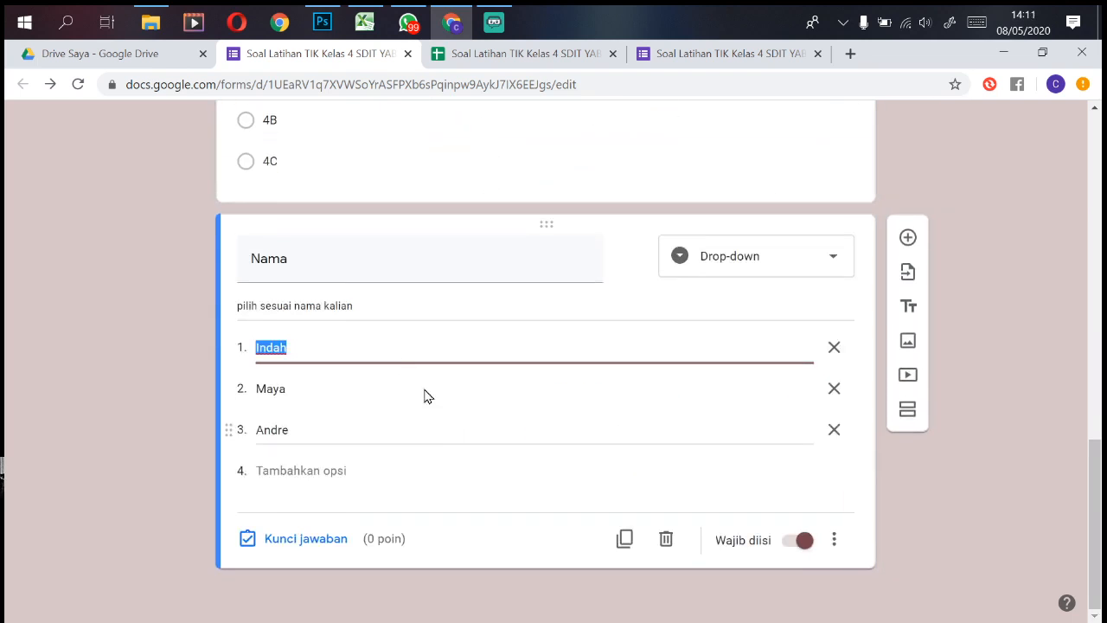
# Step: Retitle the question 'apa nama sekolah kalian' with only options SDIT YABIS and SD VIDATRA
pyautogui.click(355, 262)
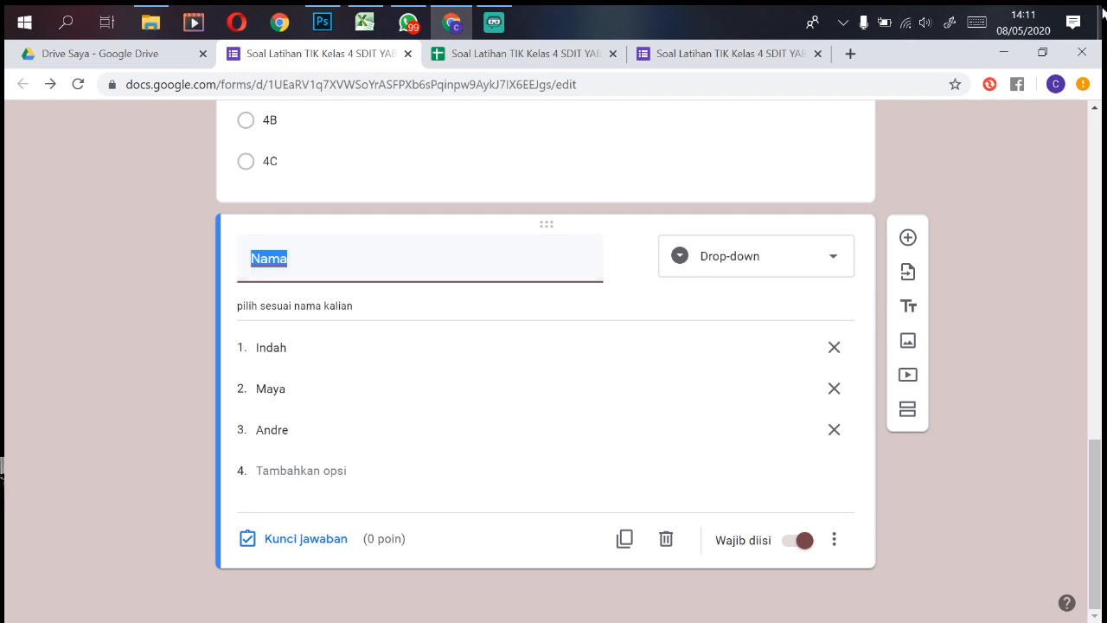
pyautogui.write('apa n')
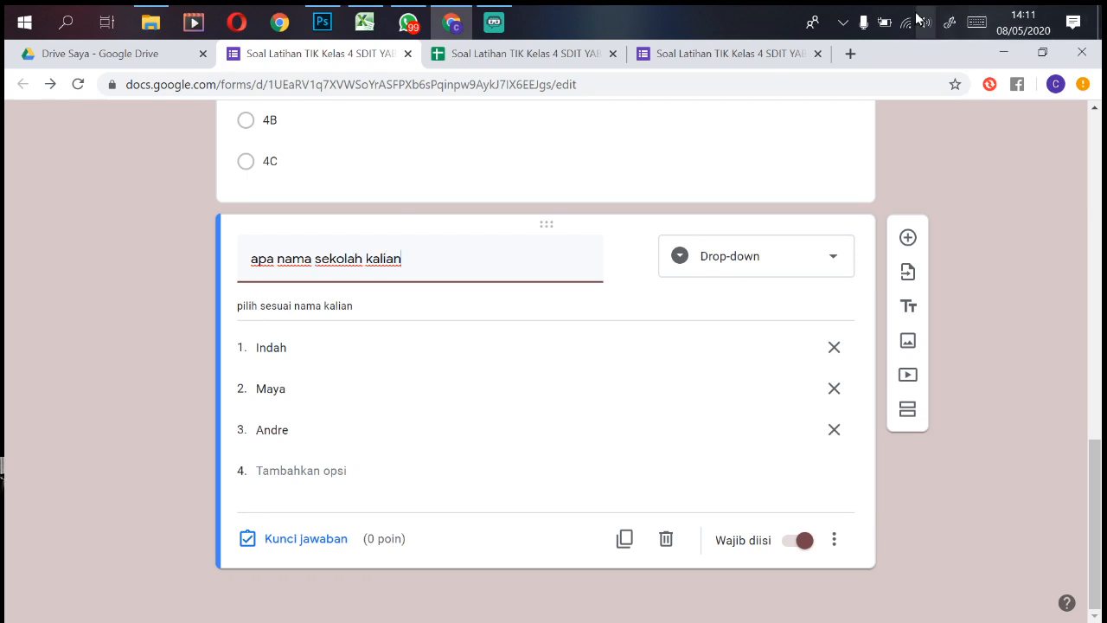
pyautogui.click(311, 352)
pyautogui.write('sd')
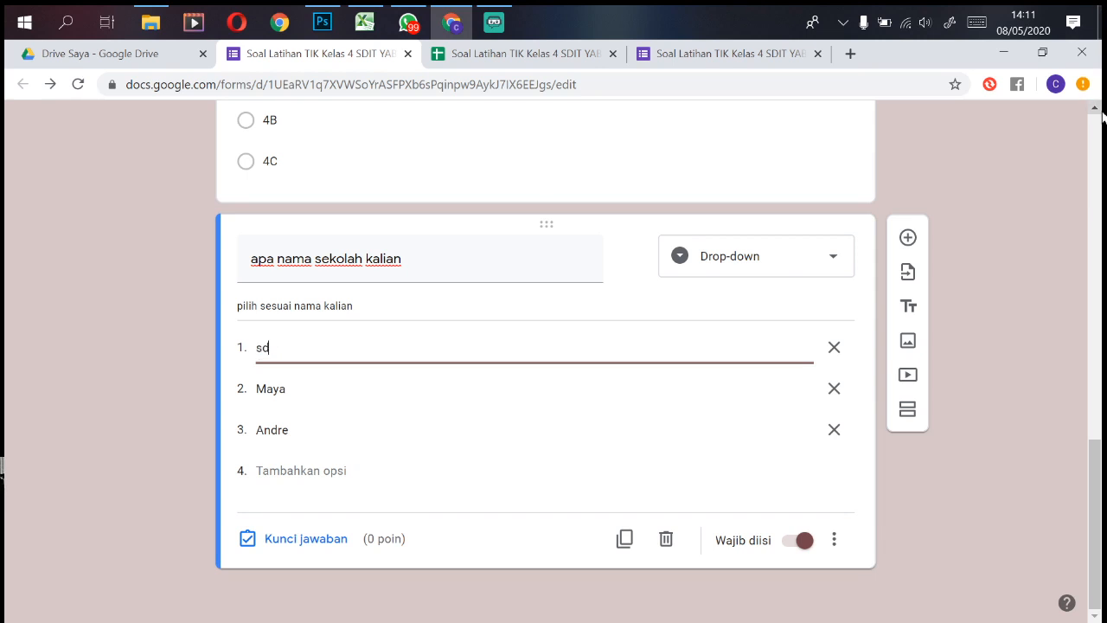
pyautogui.press('BackSpace')
pyautogui.press('BackSpace')
pyautogui.write('SDI')
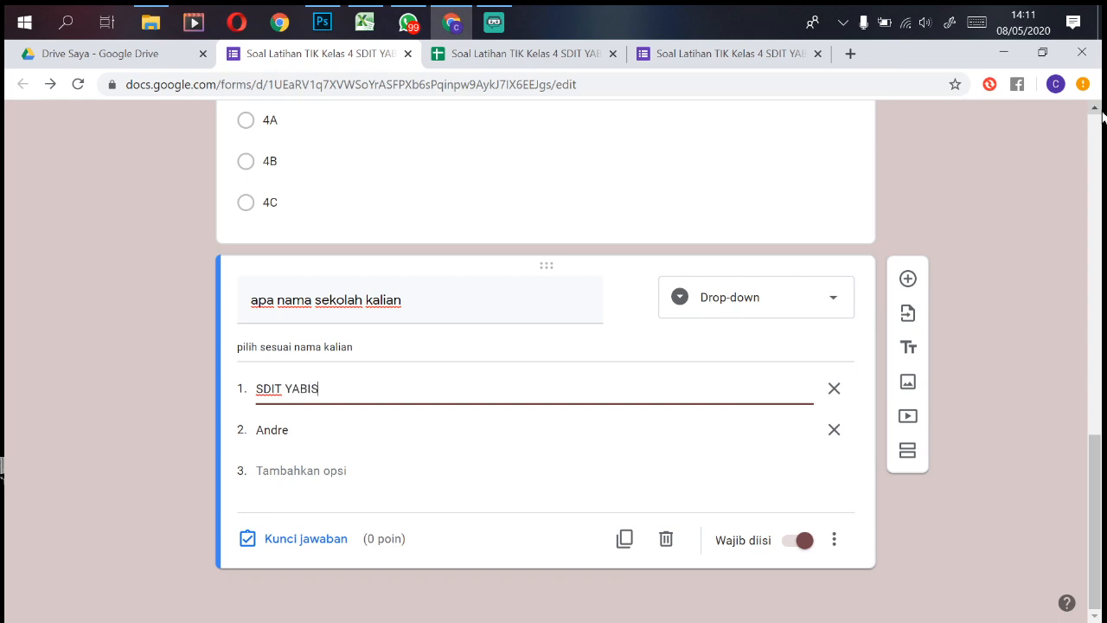
pyautogui.write('T YABIS')
pyautogui.click(301, 428)
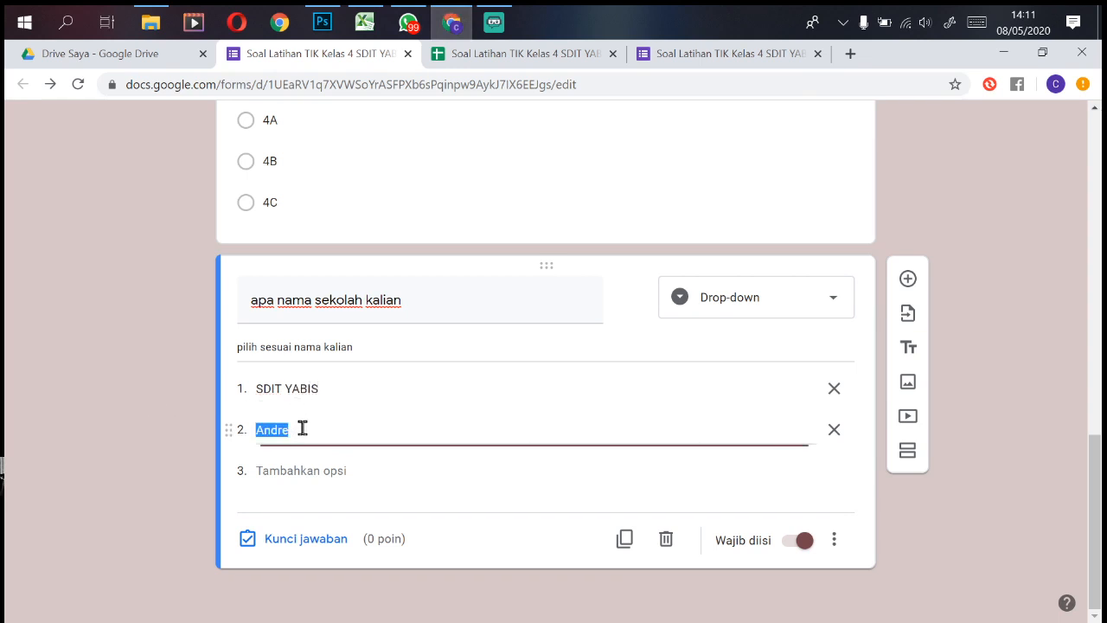
pyautogui.write('SD VIDATRA')
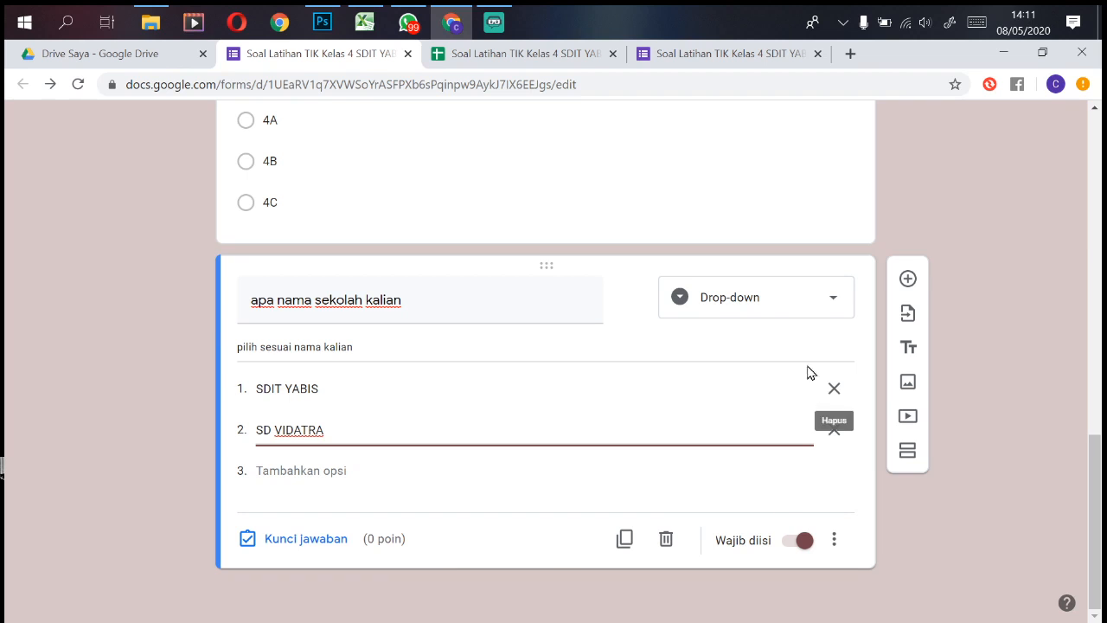
pyautogui.click(304, 550)
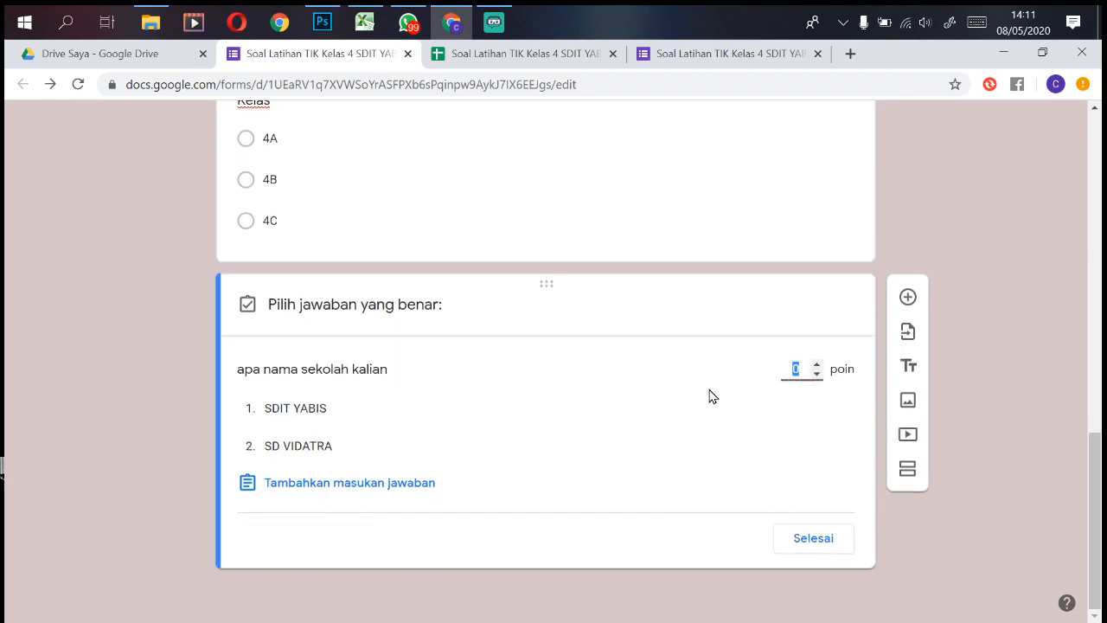
# Step: Give the school question 10 points with SDIT YABIS as the correct answer
pyautogui.write('10')
pyautogui.click(285, 423)
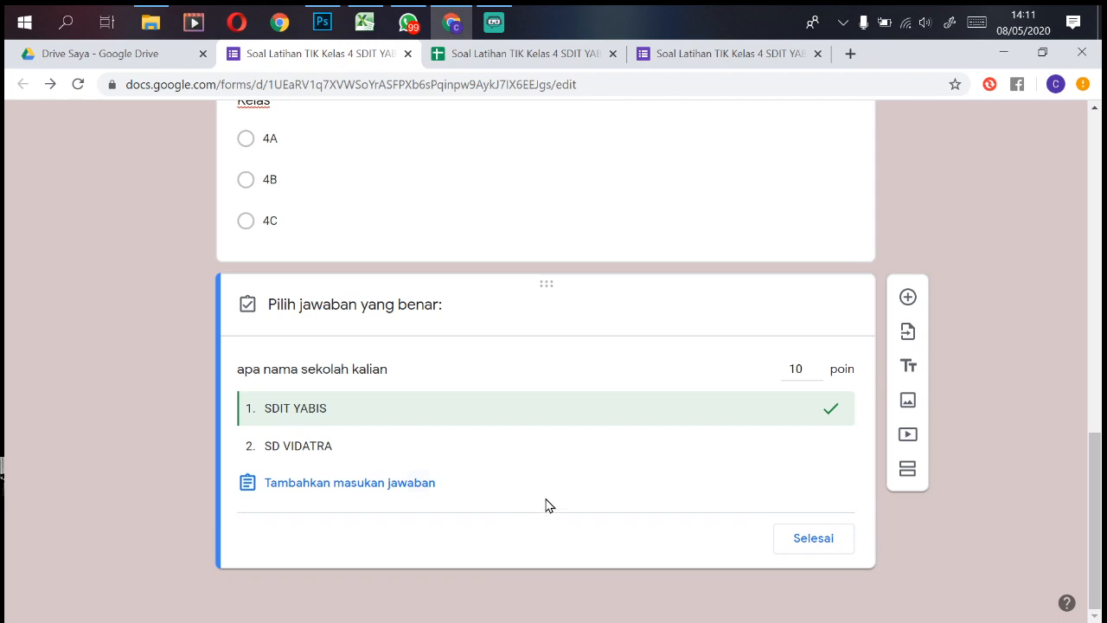
pyautogui.click(813, 539)
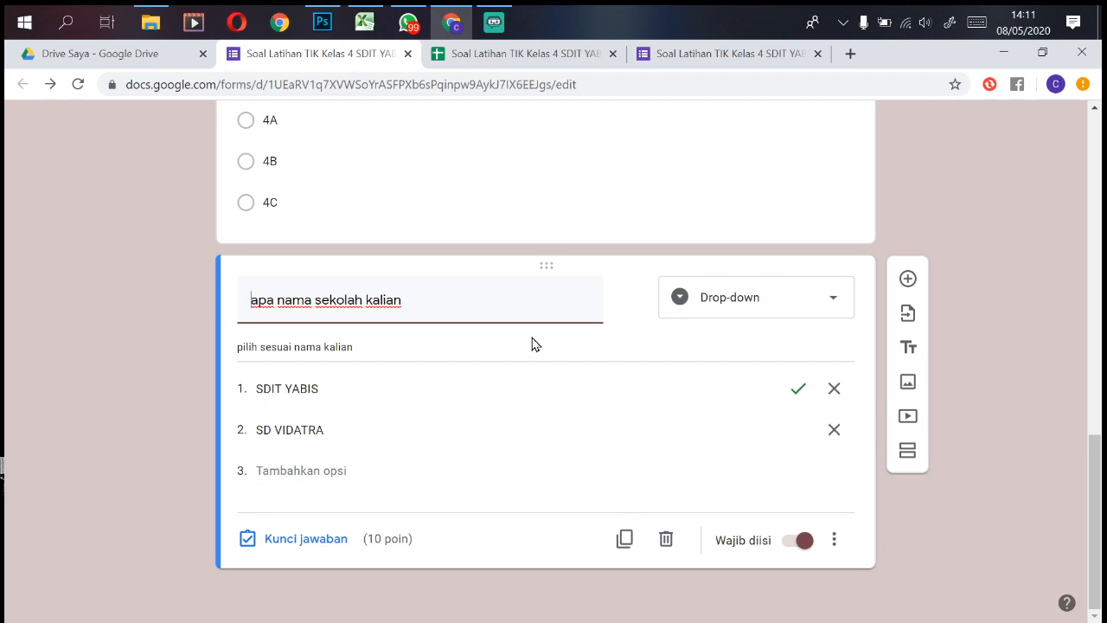
# Step: Change the school question to Pilihan ganda and go to the live form tab
pyautogui.click(815, 312)
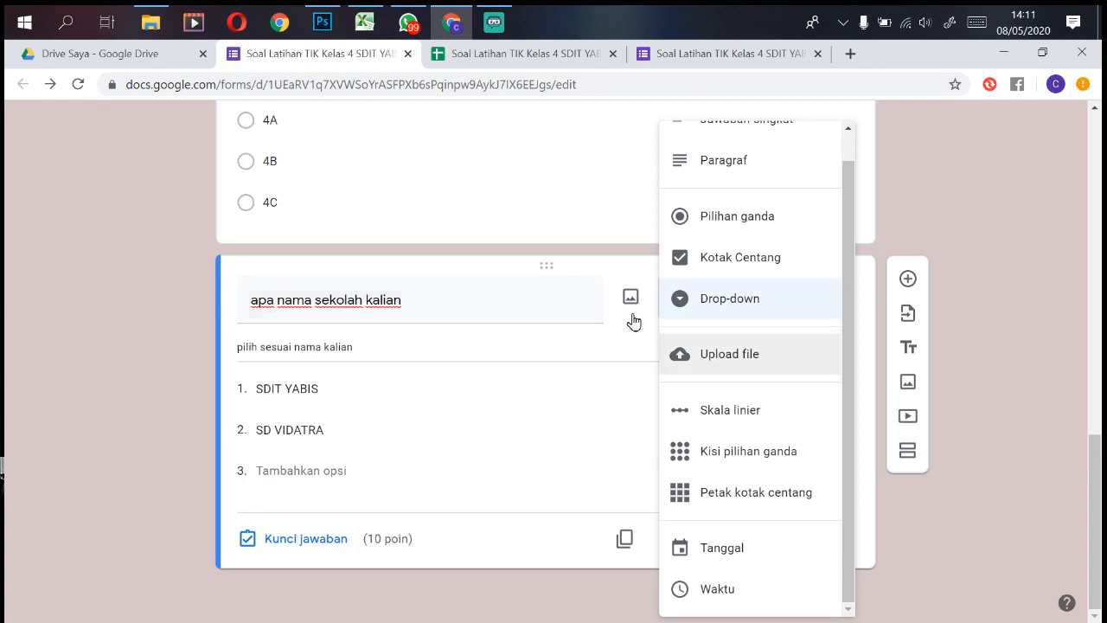
pyautogui.click(712, 230)
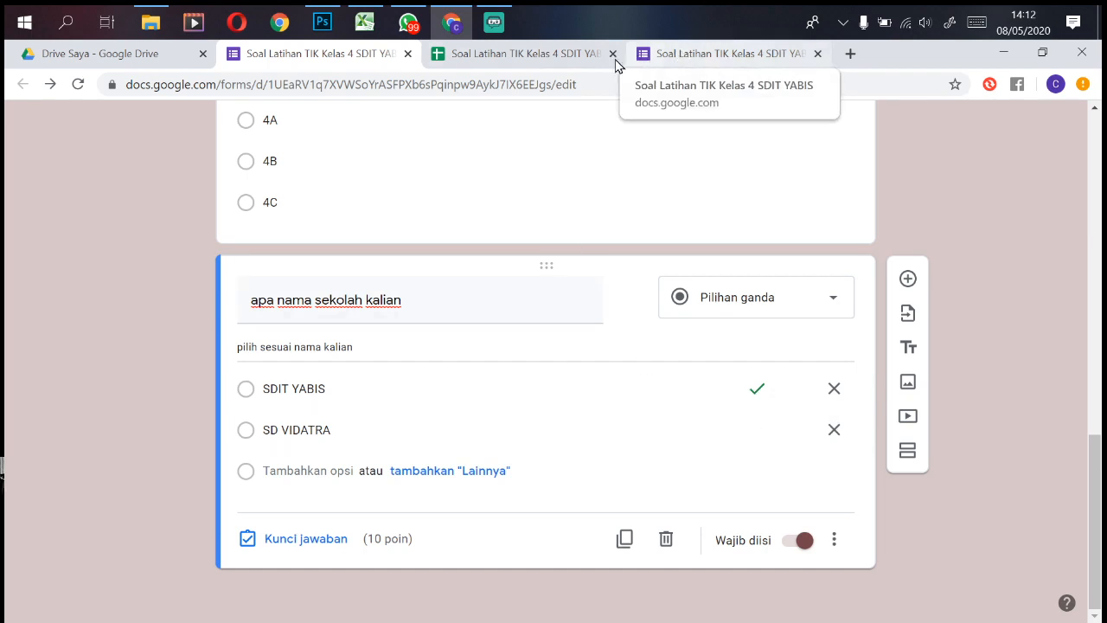
pyautogui.click(758, 60)
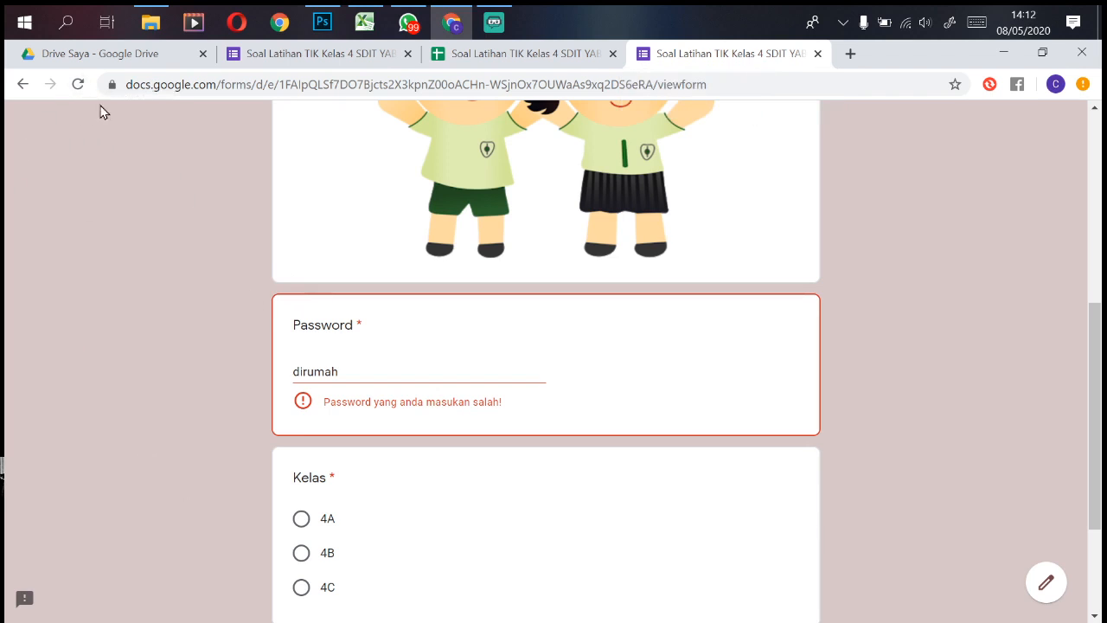
# Step: Reload the live form and submit a test with the password, class 4A and SDIT YABIS
pyautogui.click(77, 84)
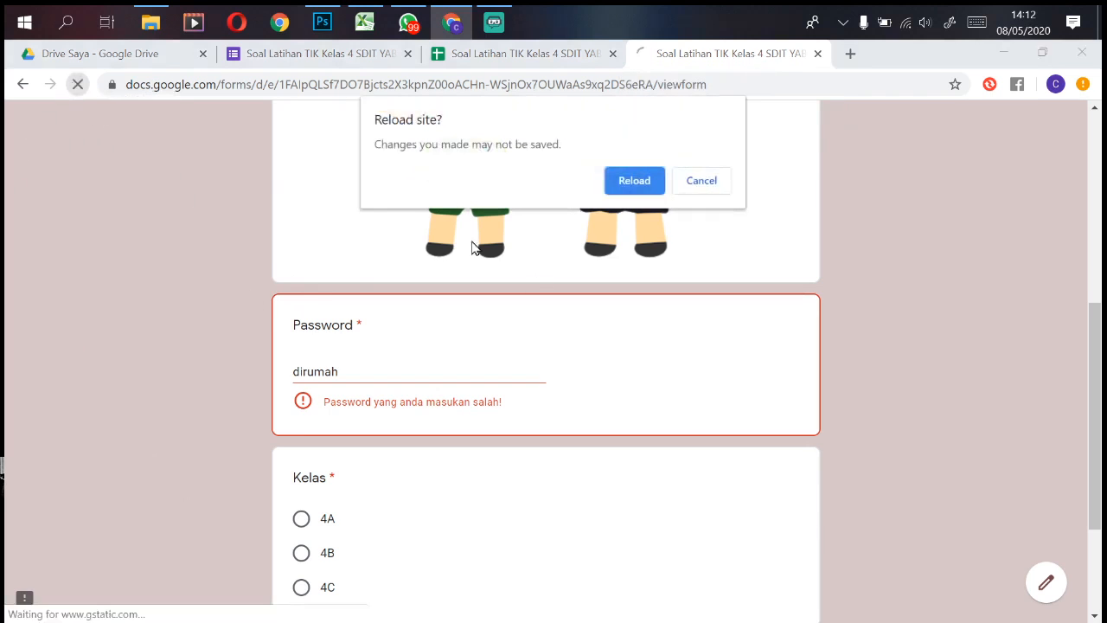
pyautogui.click(640, 186)
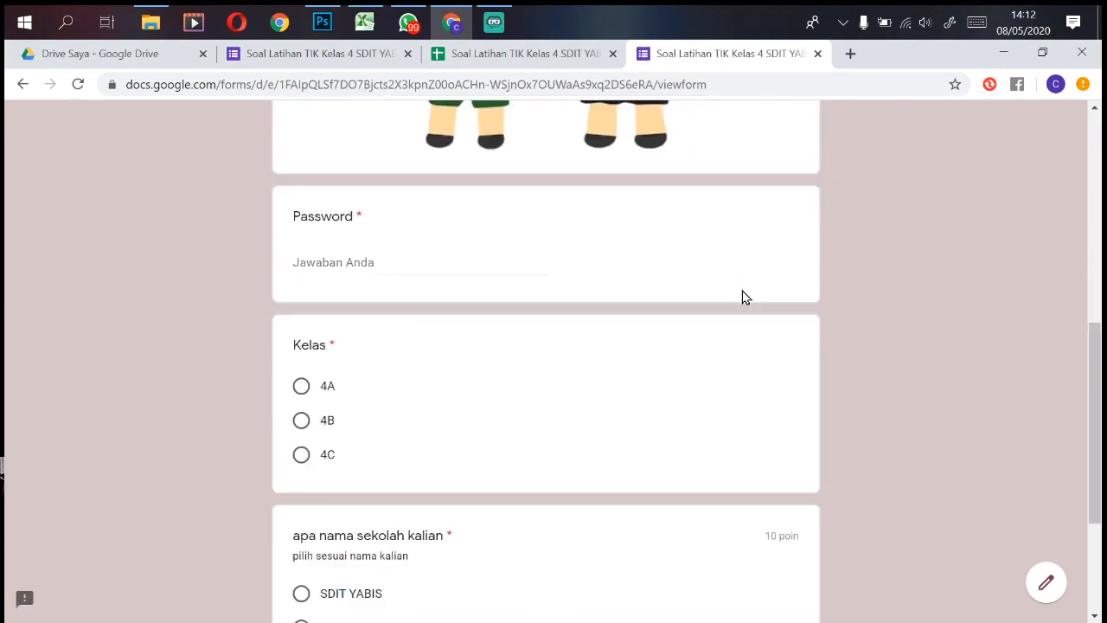
pyautogui.scroll(-2, 727, 296)
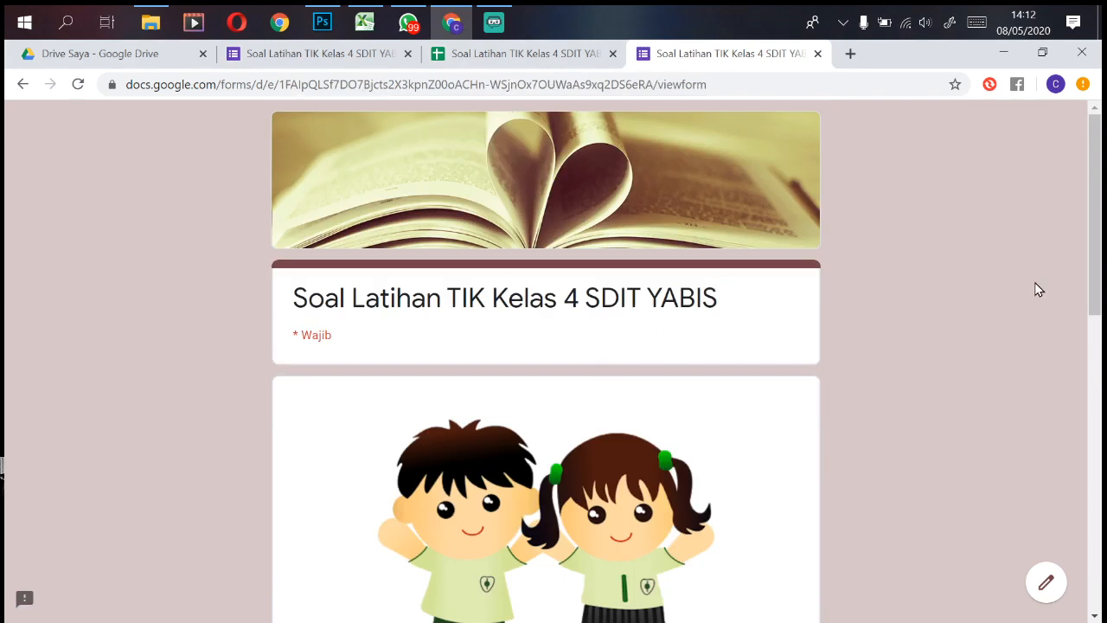
pyautogui.moveTo(1095, 254); pyautogui.dragTo(1081, 443)
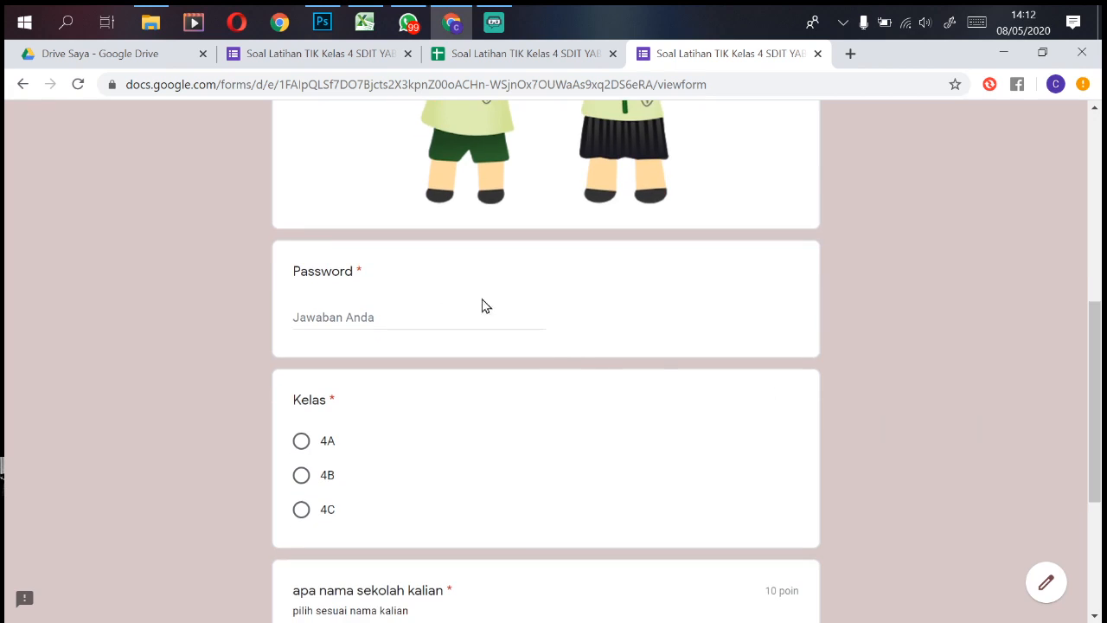
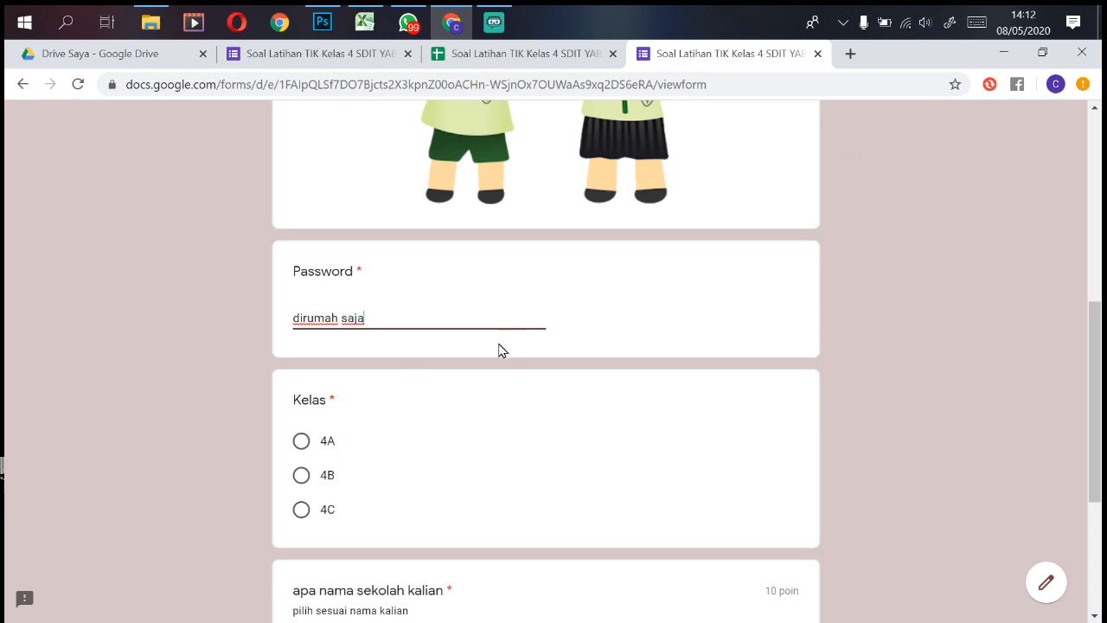
pyautogui.click(301, 441)
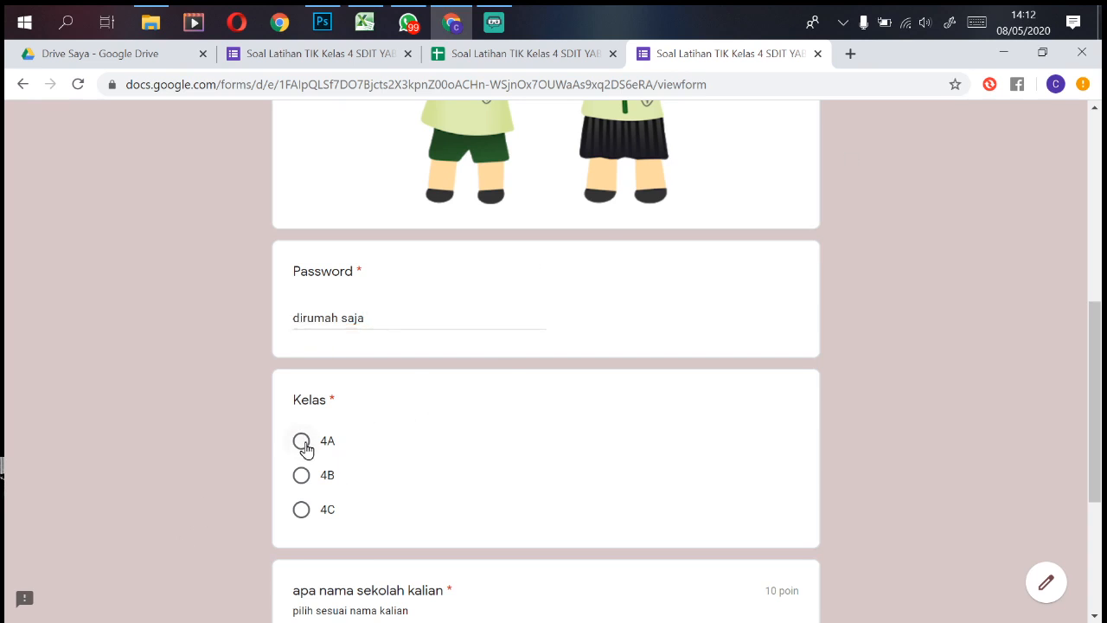
pyautogui.scroll(-3, 554, 447)
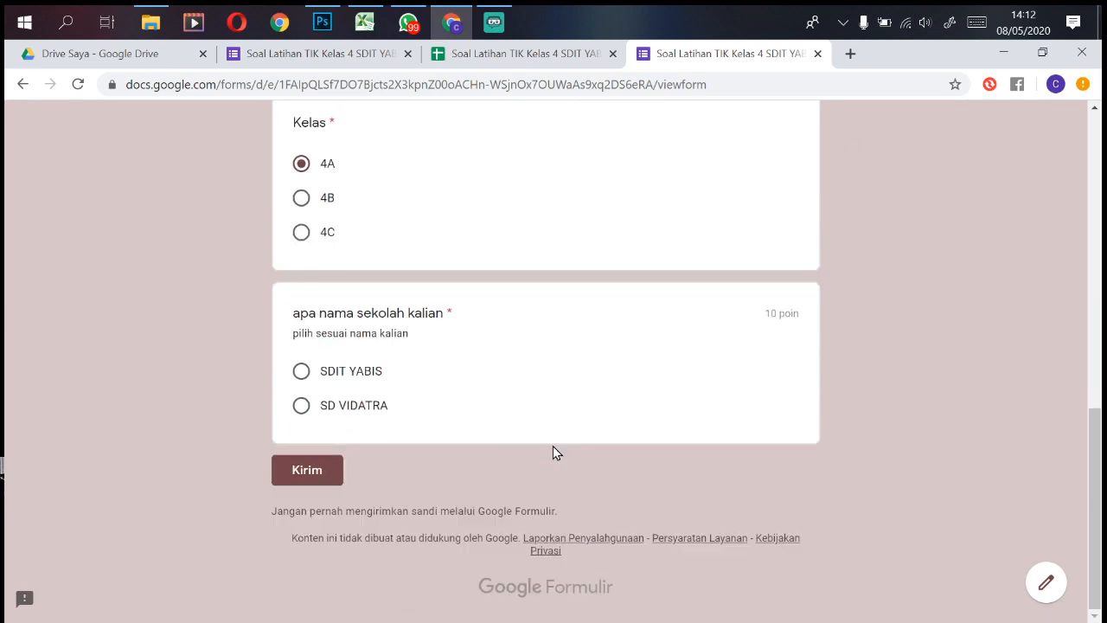
pyautogui.click(327, 380)
pyautogui.click(304, 471)
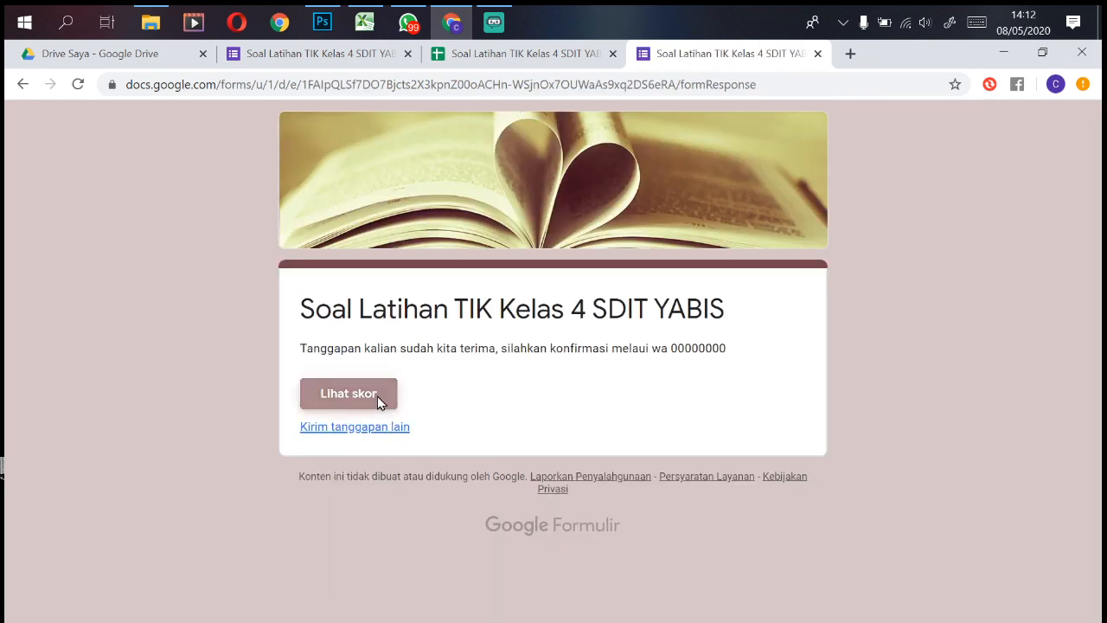
# Step: Check the 10/10 score, then go to the responses spreadsheet
pyautogui.click(378, 401)
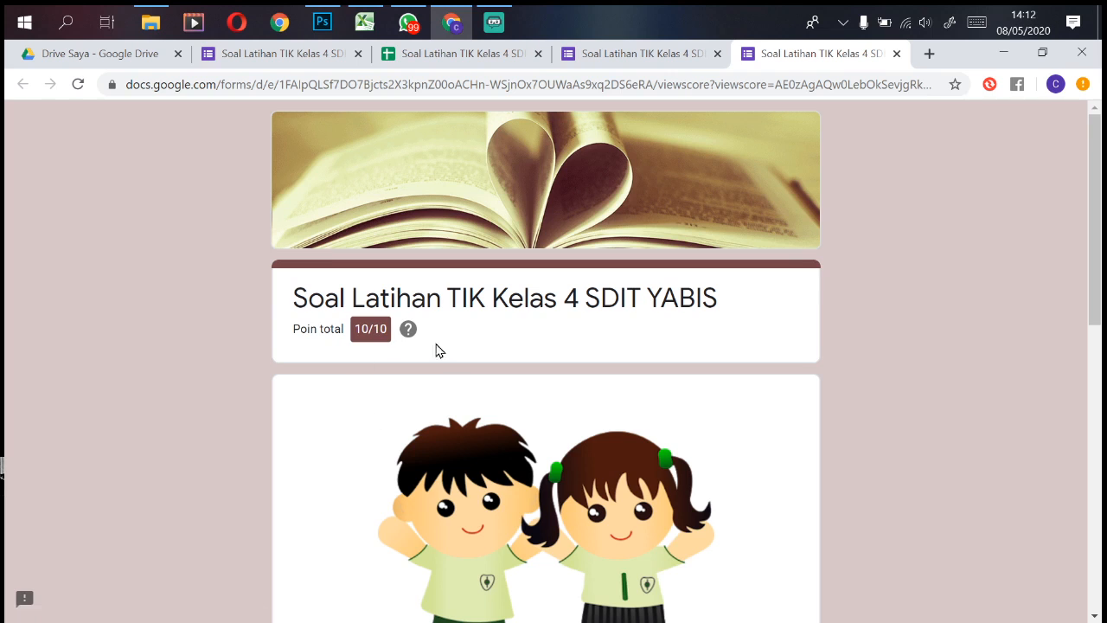
pyautogui.click(896, 54)
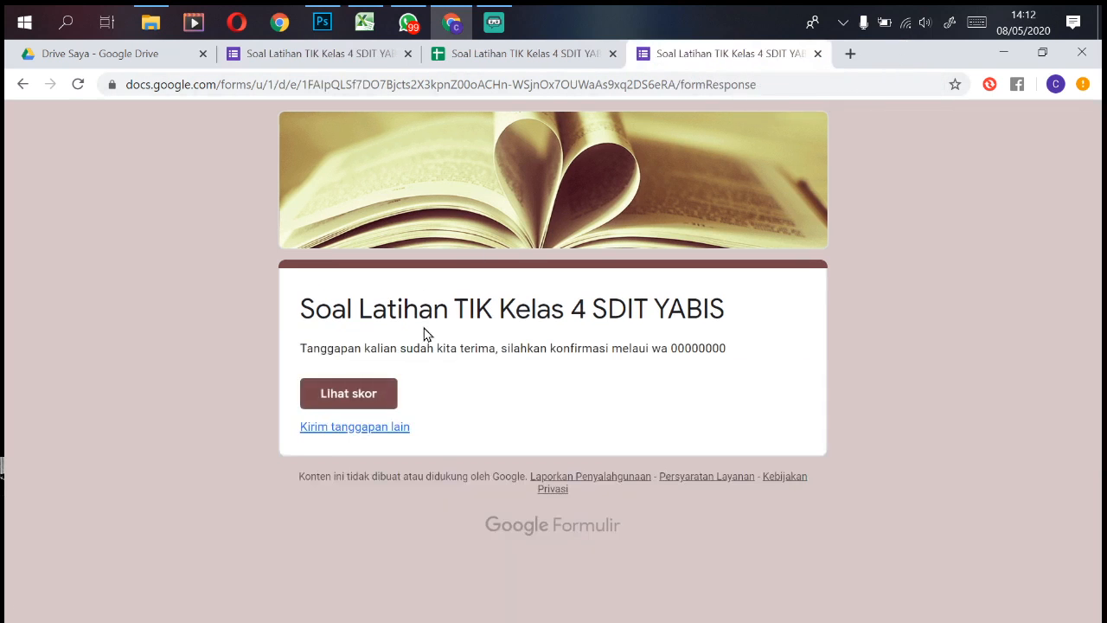
pyautogui.click(550, 56)
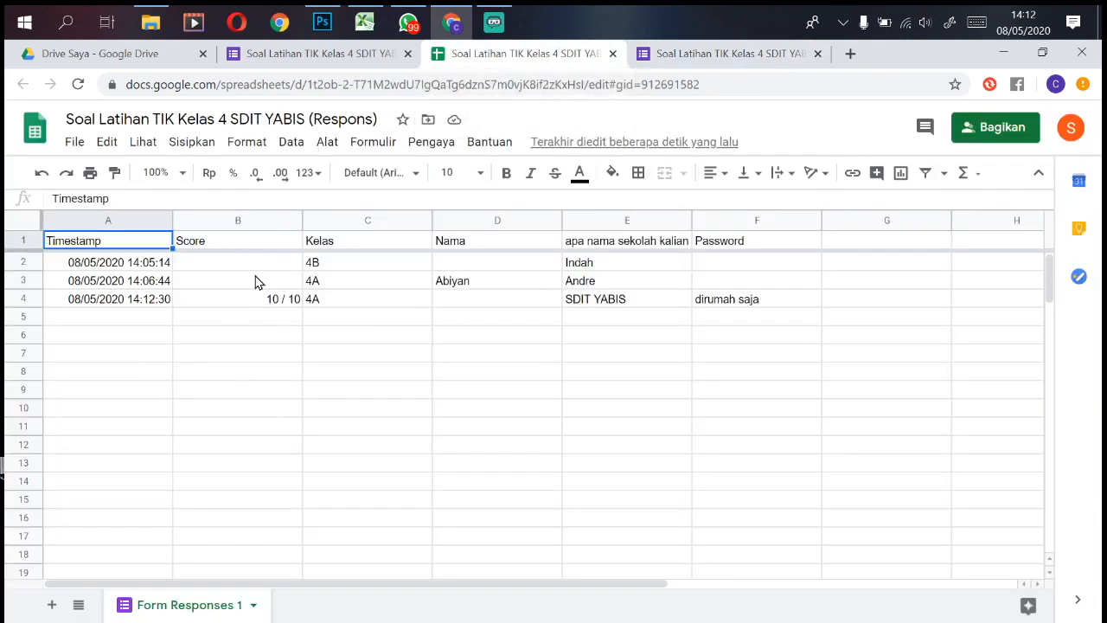
# Step: Confirm the 10/10 row for 4A in Form Responses 1 and return to the form editor
pyautogui.click(361, 56)
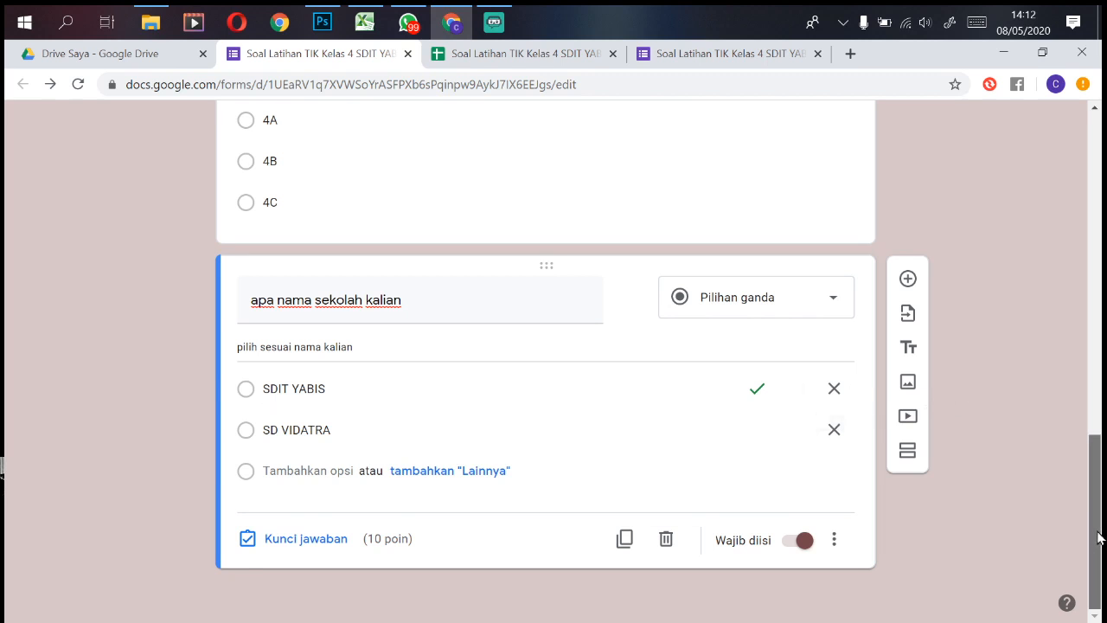
# Step: Remove the 4B option and delete the whole Kelas question
pyautogui.moveTo(1092, 533)
pyautogui.mouseDown()
pyautogui.moveTo(1081, 274)
pyautogui.moveTo(1079, 516)
pyautogui.mouseUp()
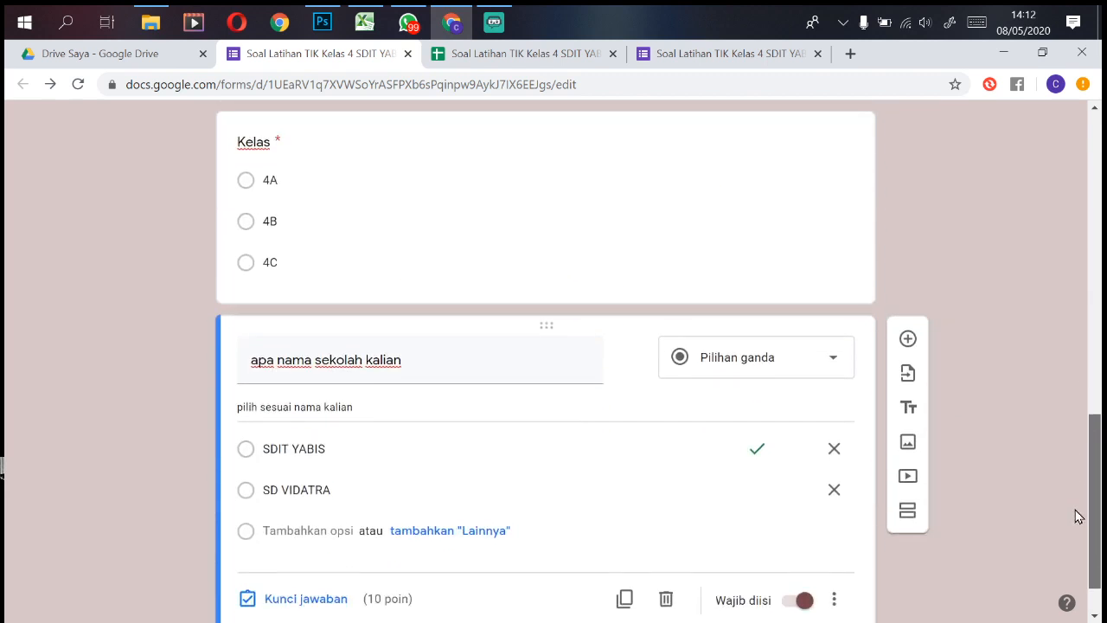
pyautogui.click(481, 235)
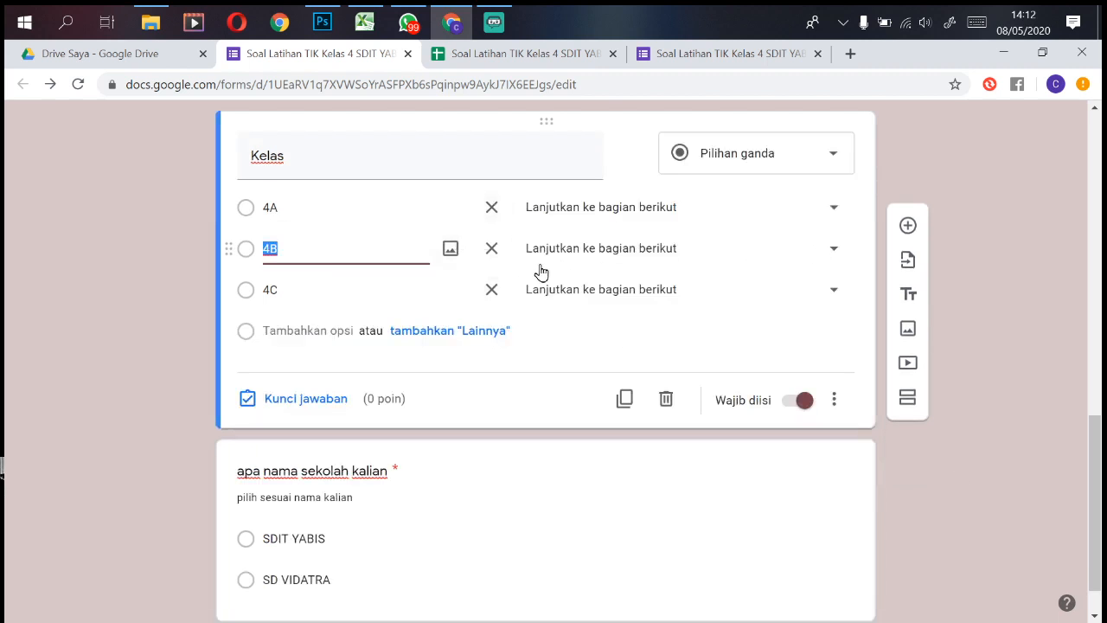
pyautogui.click(491, 250)
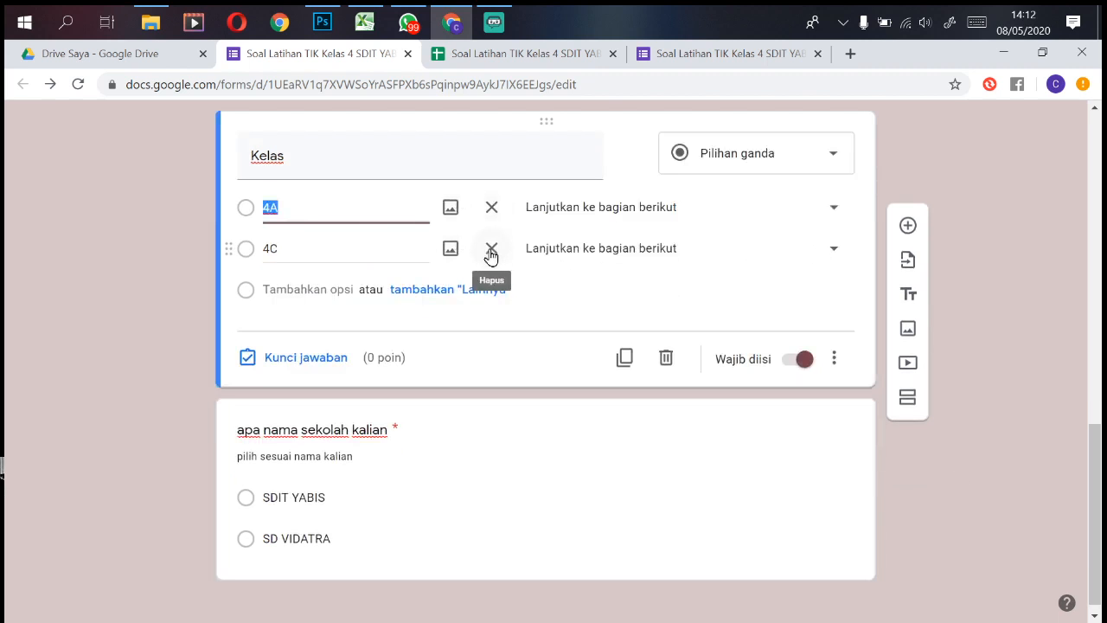
pyautogui.click(665, 358)
# Step: Change the form title to 'Soal Latihan TIK Kelas 4A SDIT YABIS'
pyautogui.scroll(15, 857, 326)
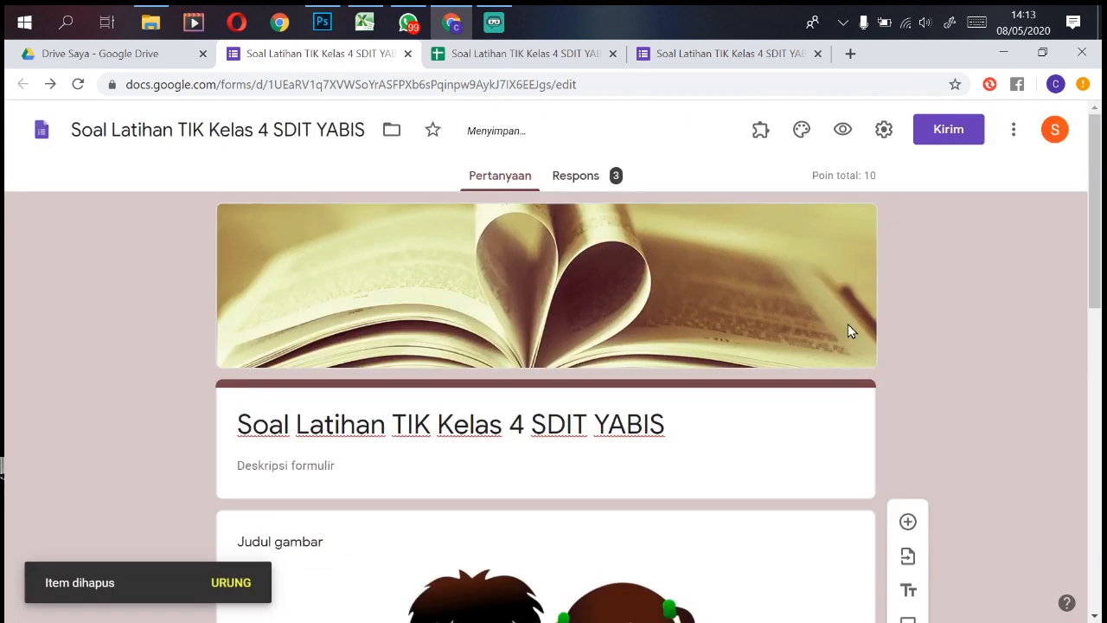
pyautogui.click(526, 435)
pyautogui.click(534, 439)
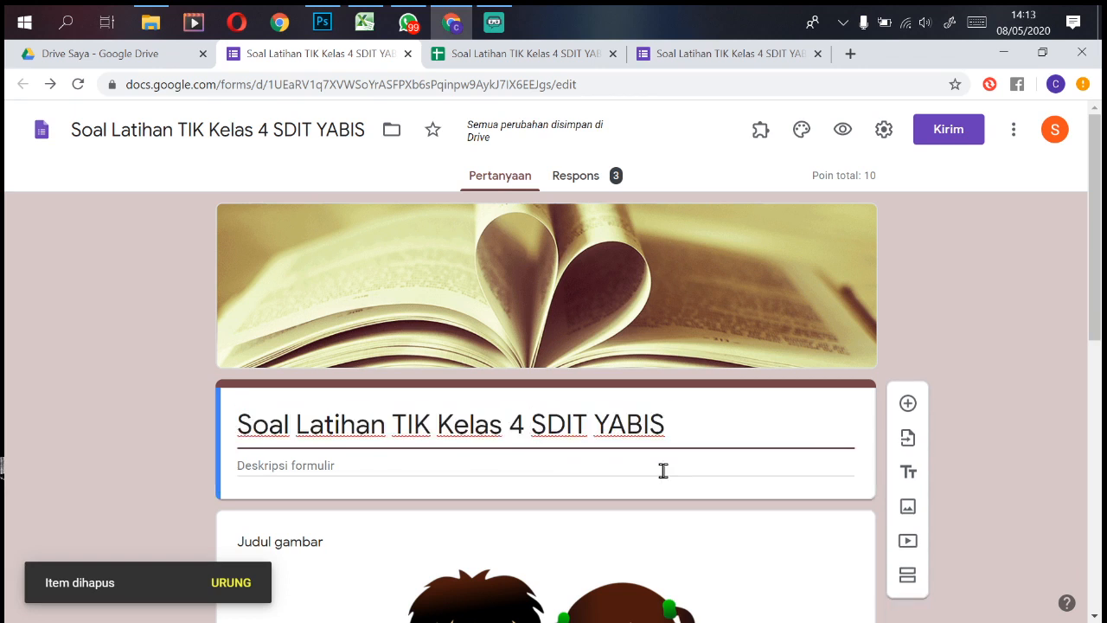
pyautogui.write('A')
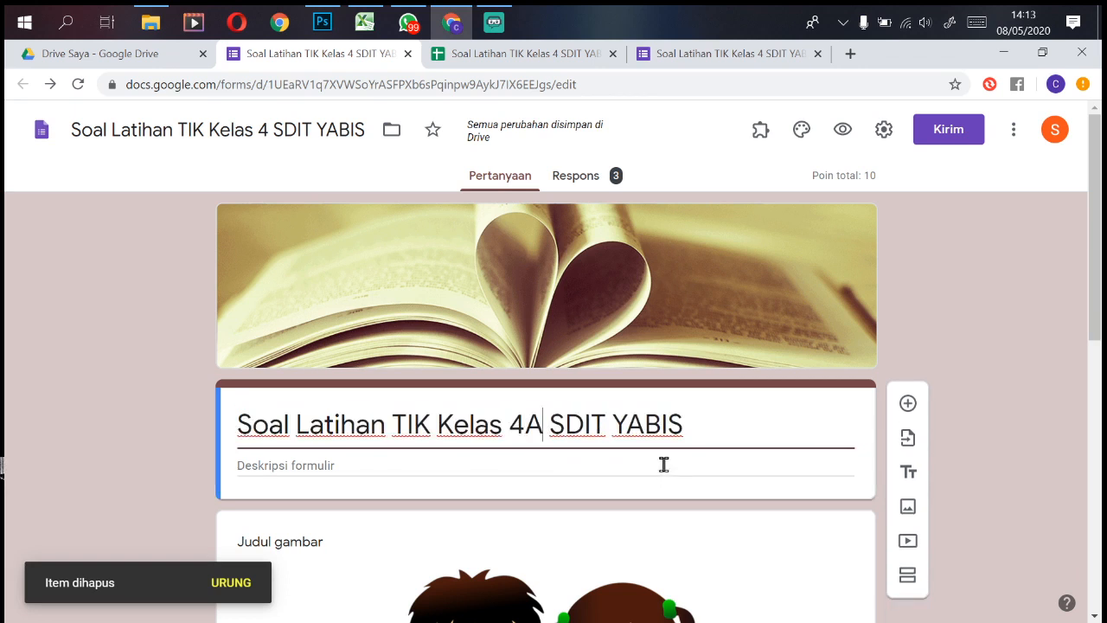
pyautogui.scroll(-5, 920, 341)
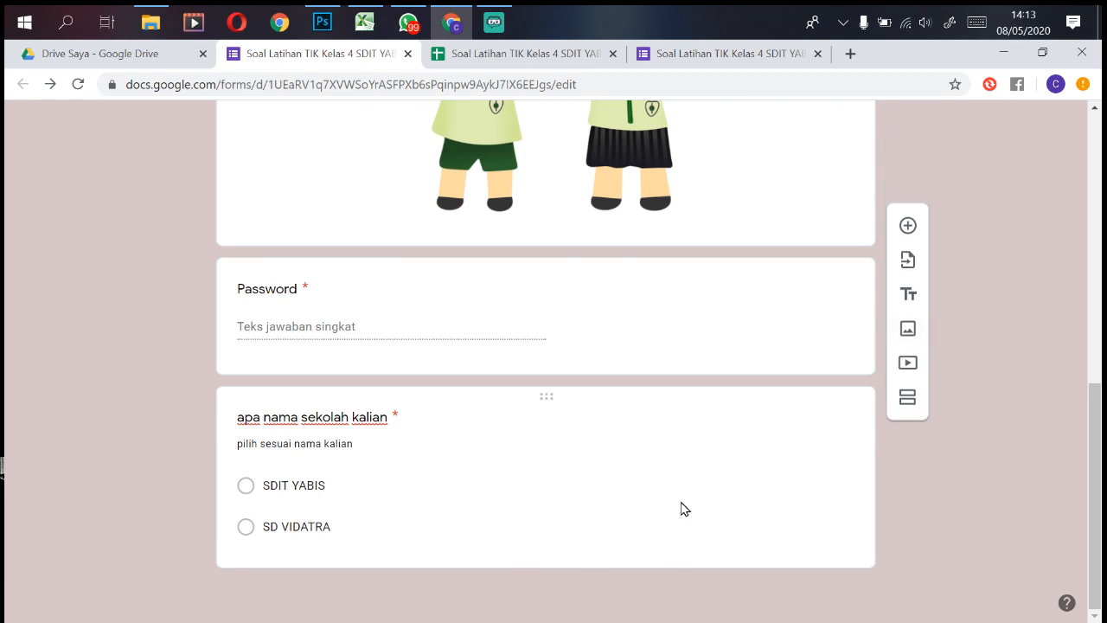
pyautogui.scroll(5, 724, 510)
pyautogui.scroll(-5, 724, 511)
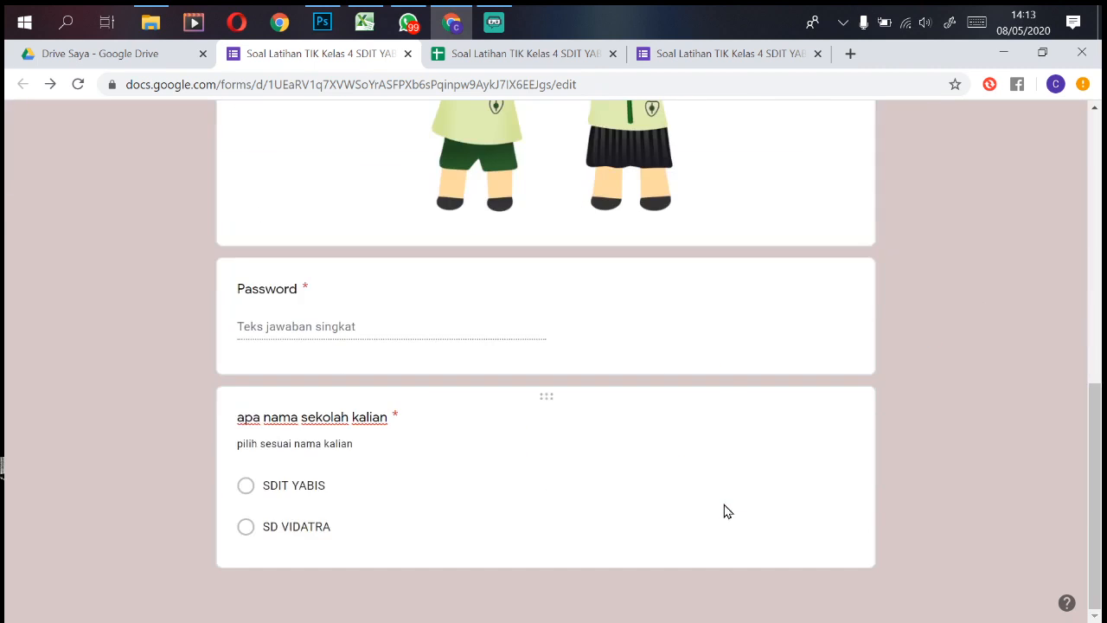
pyautogui.scroll(7, 724, 511)
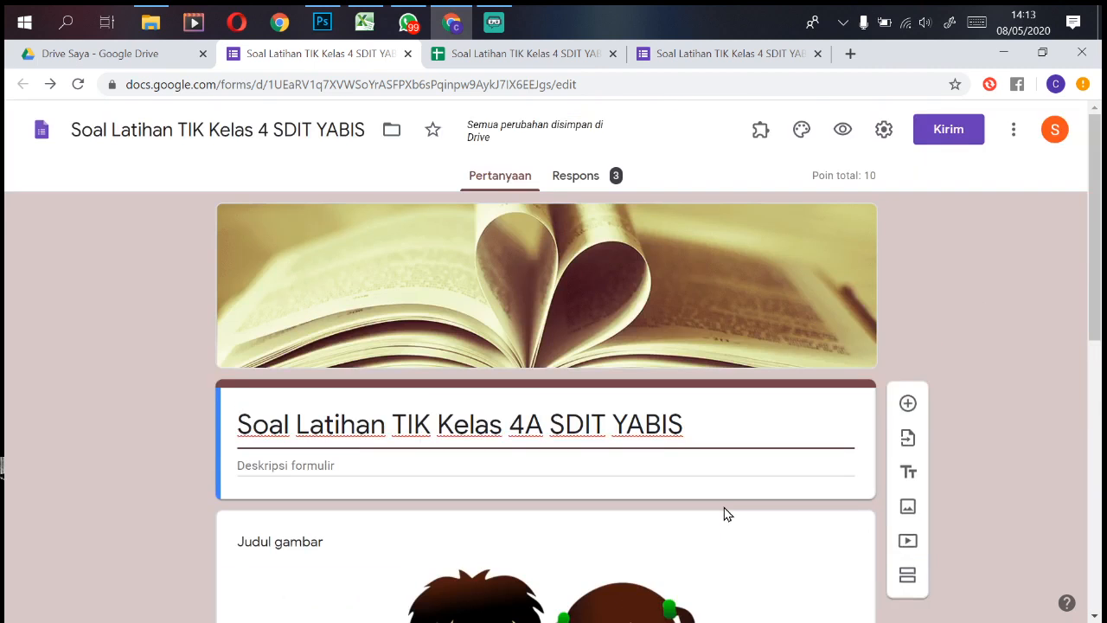
pyautogui.scroll(-5, 724, 513)
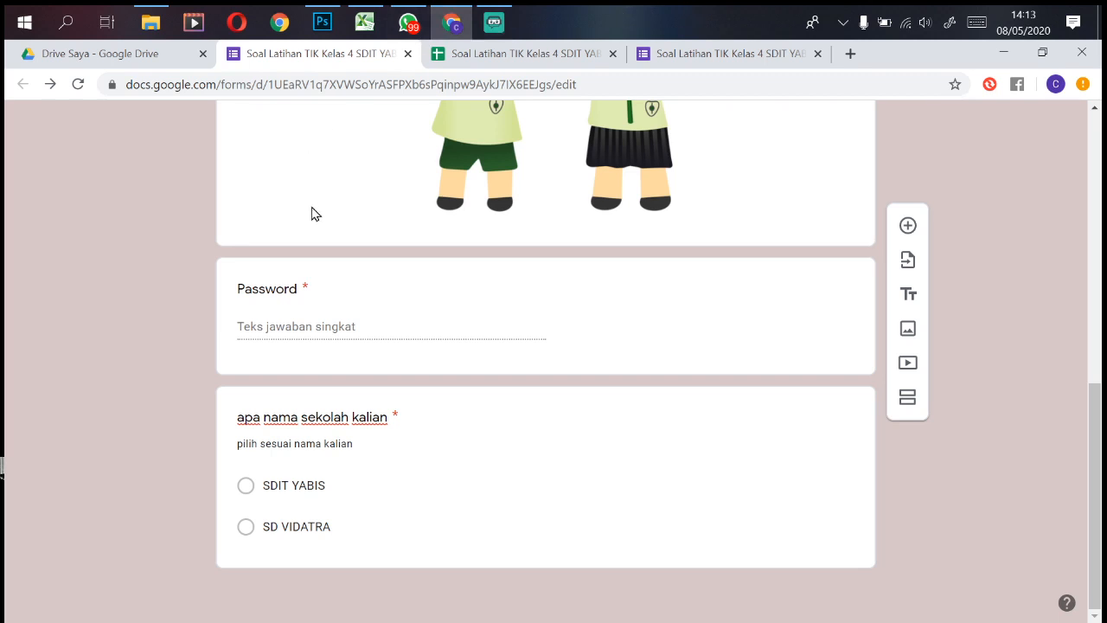
# Step: From Google Drive, create a new Google Formulir via Baru > Lainnya
pyautogui.click(167, 58)
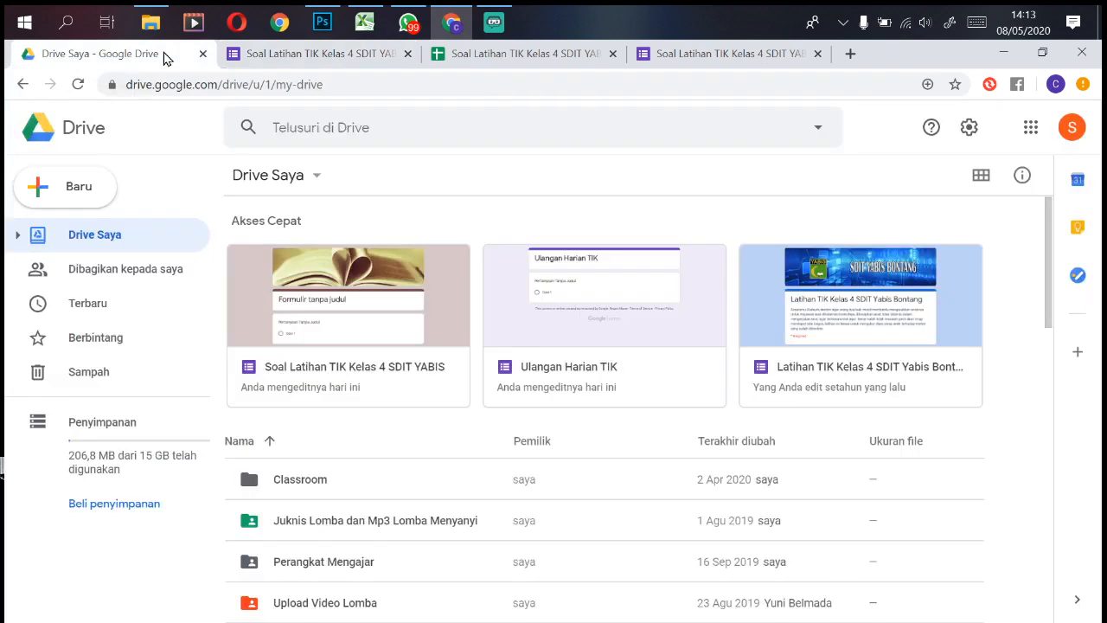
pyautogui.click(69, 205)
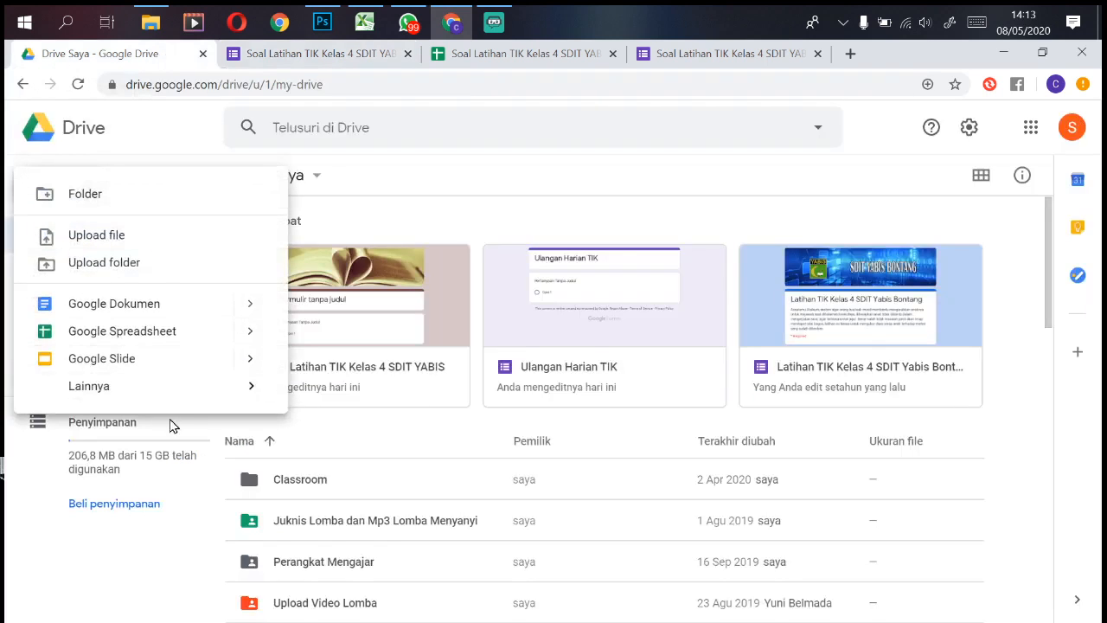
pyautogui.moveTo(280, 398)
pyautogui.click(408, 401)
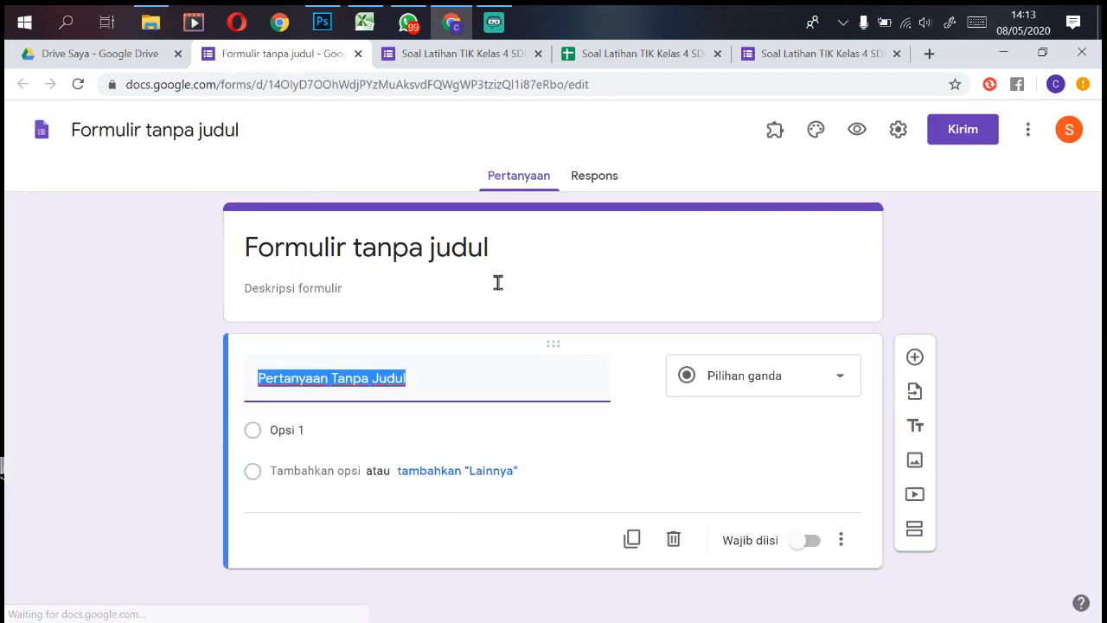
# Step: Copy the full title of the existing 4A quiz form to reuse for the new form
pyautogui.click(502, 248)
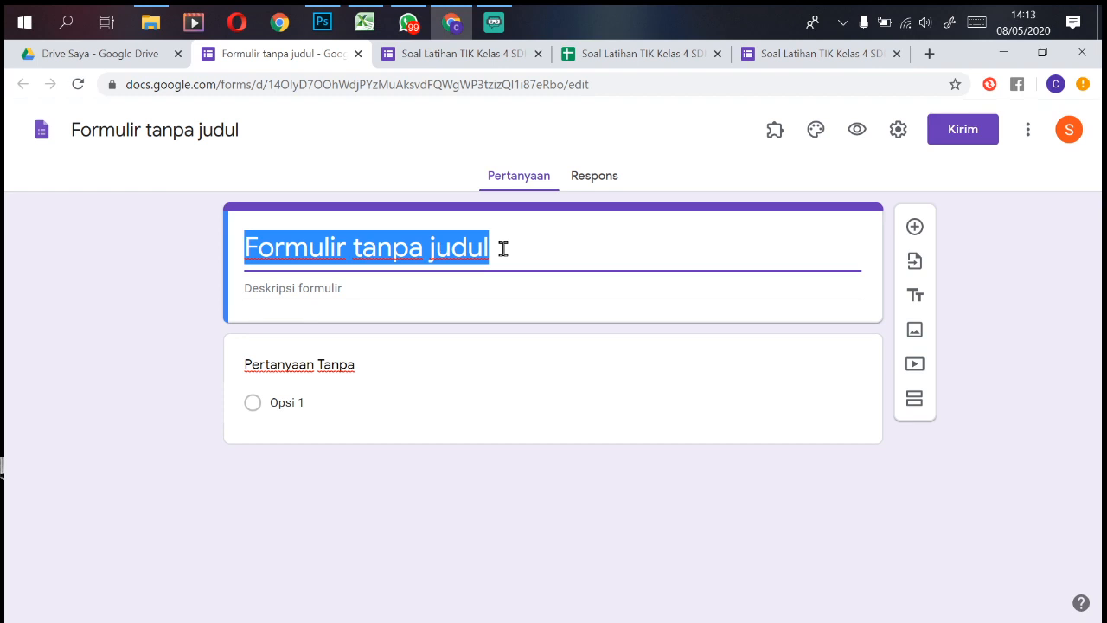
pyautogui.write('So')
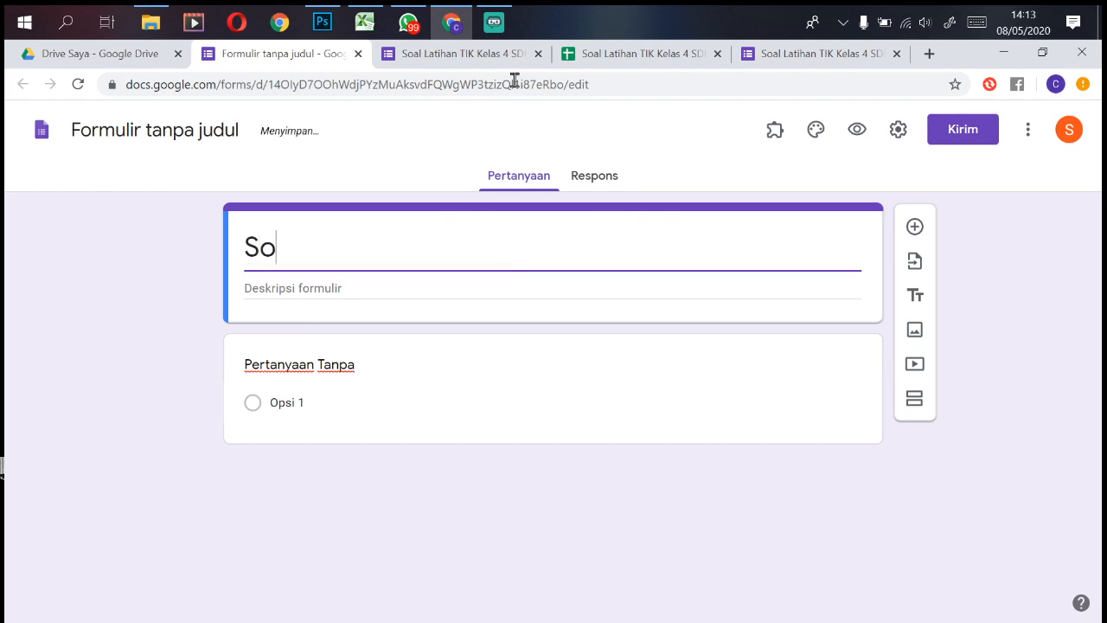
pyautogui.click(485, 52)
pyautogui.scroll(10, 507, 310)
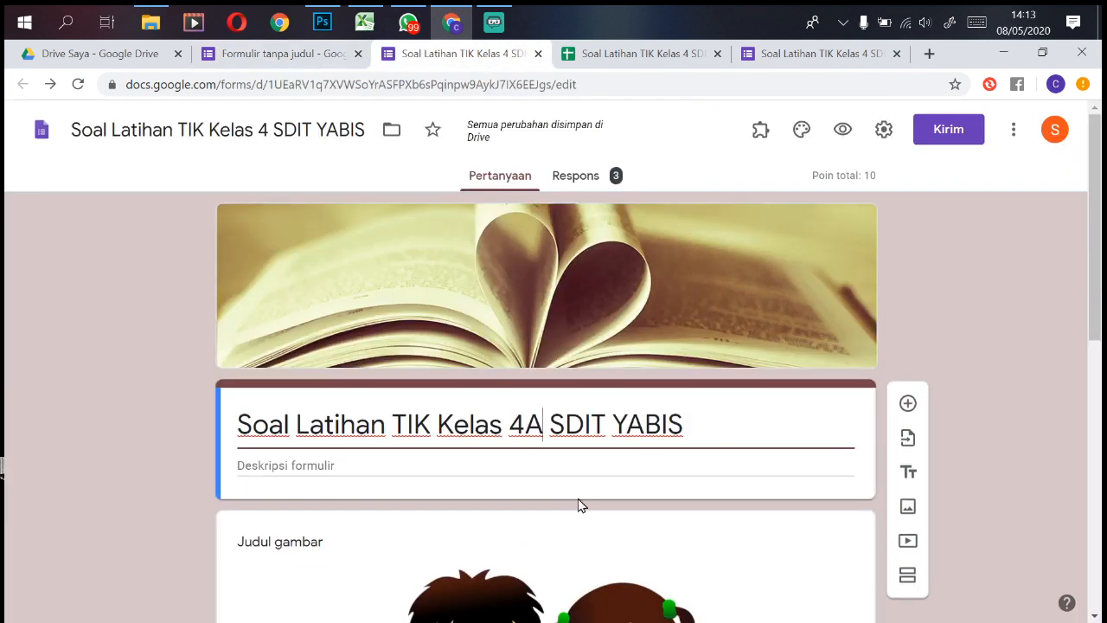
pyautogui.moveTo(683, 422); pyautogui.dragTo(153, 464)
pyautogui.hotkey('ctrl', 'c')
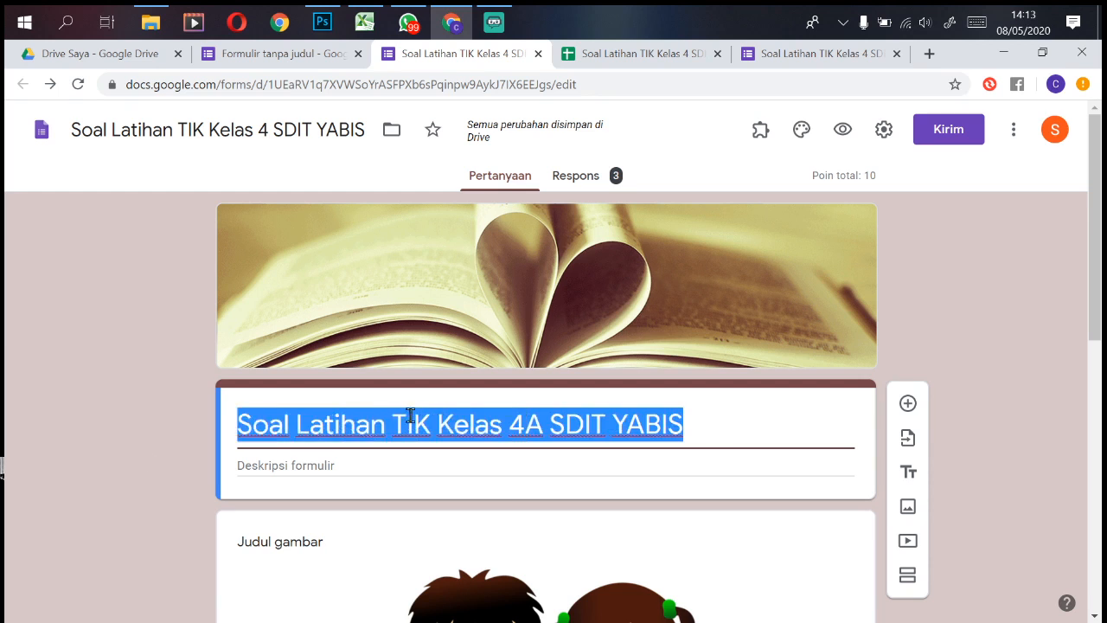
pyautogui.click(316, 54)
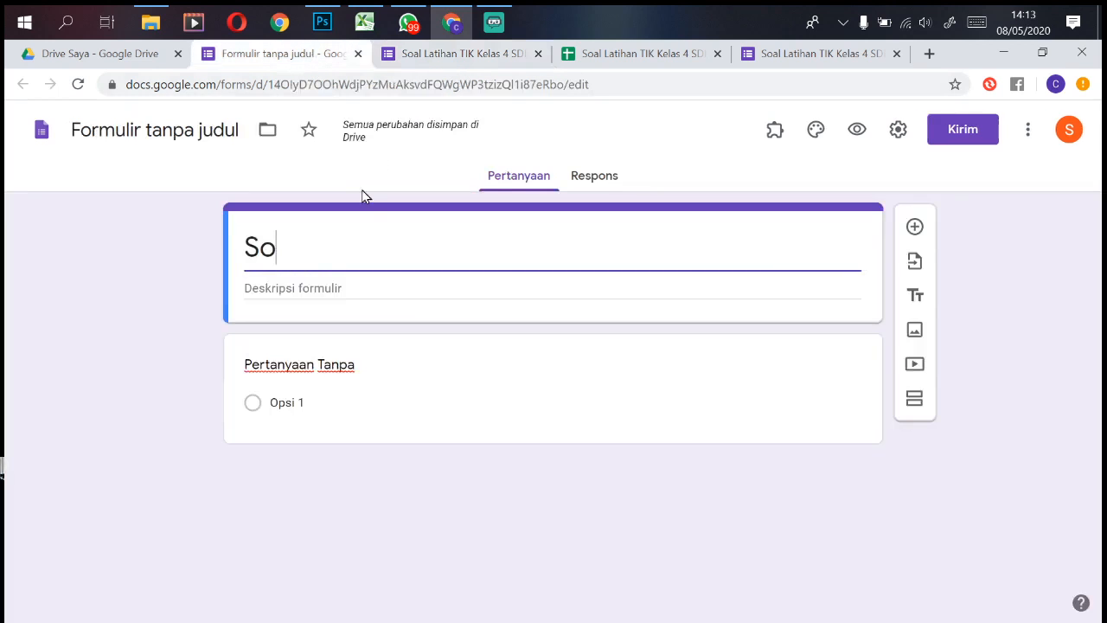
# Step: Paste the title into the new form, change 4A to 4B, and rename the file to match
pyautogui.moveTo(291, 247); pyautogui.dragTo(148, 256)
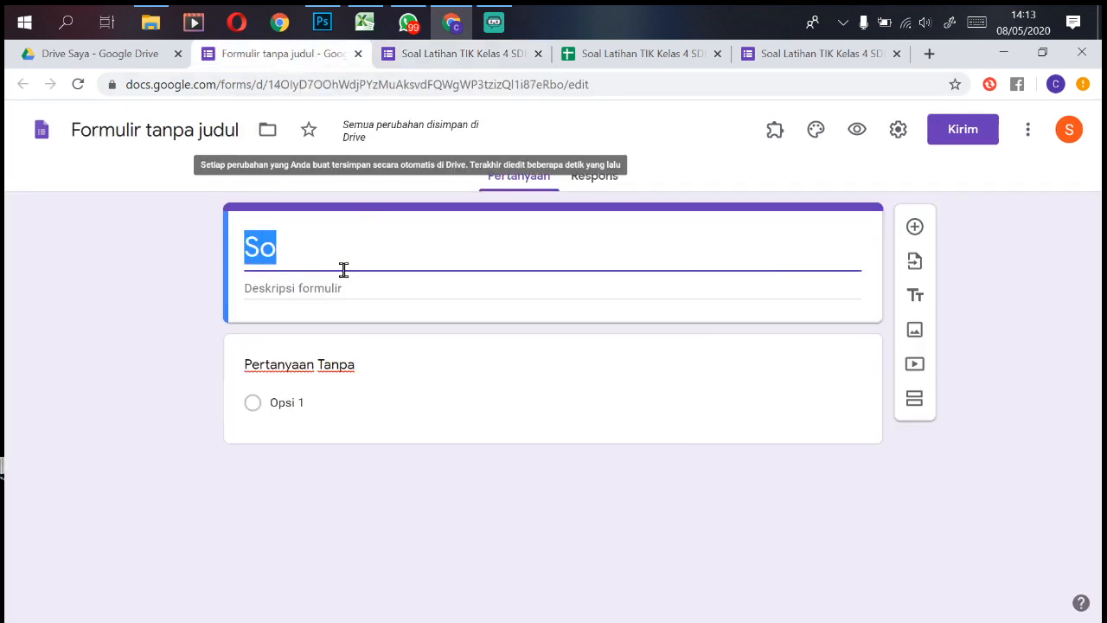
pyautogui.hotkey('ctrl', 'v')
pyautogui.click(547, 257)
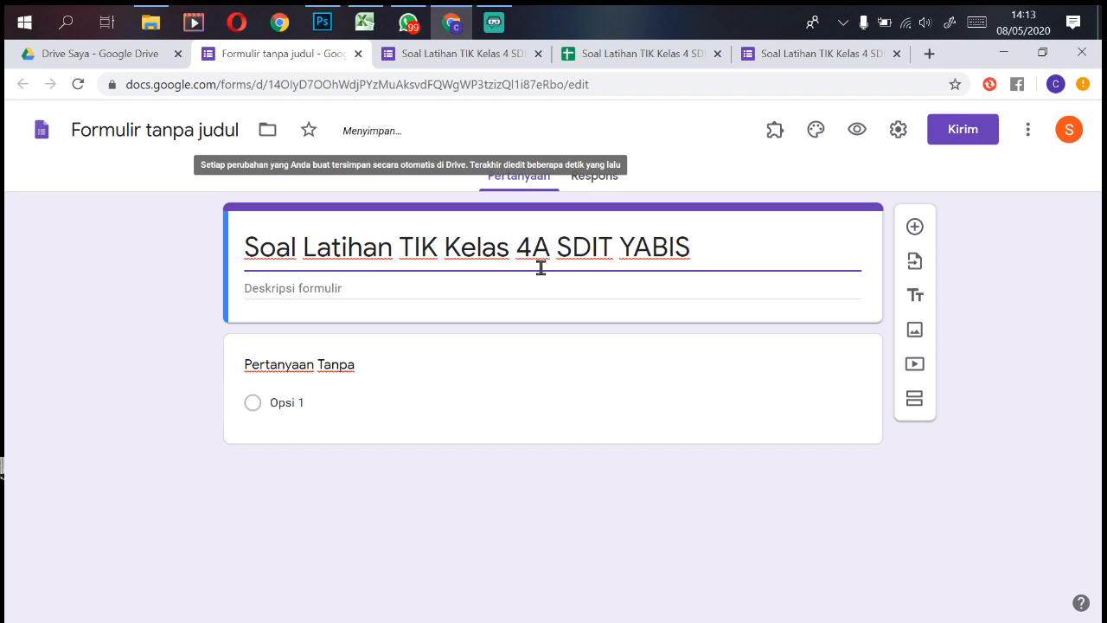
pyautogui.press('BackSpace')
pyautogui.write('B')
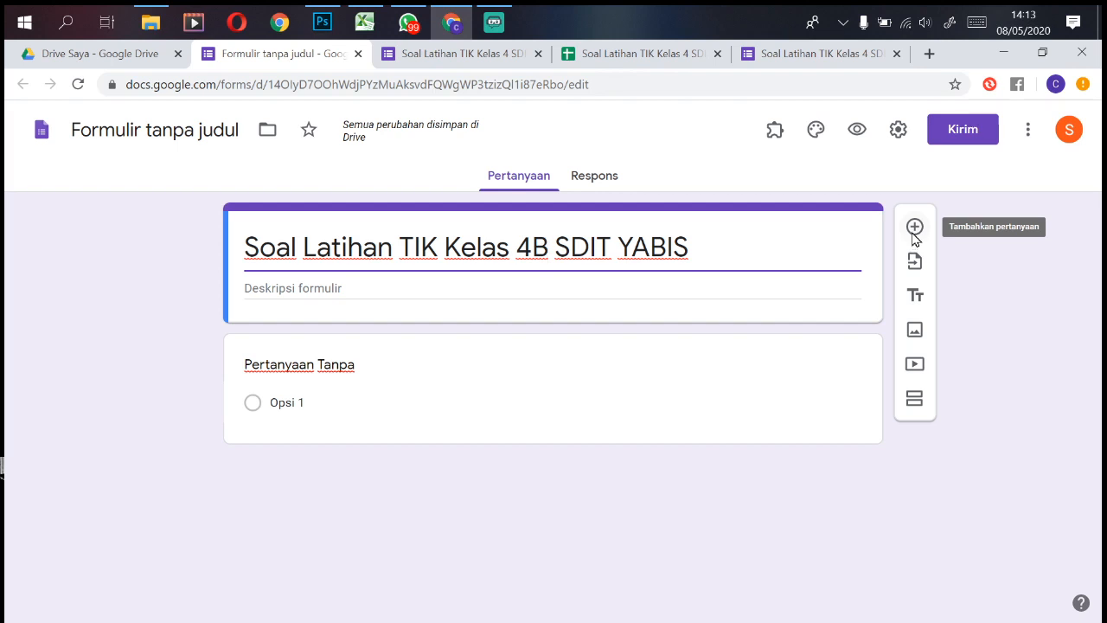
pyautogui.click(205, 137)
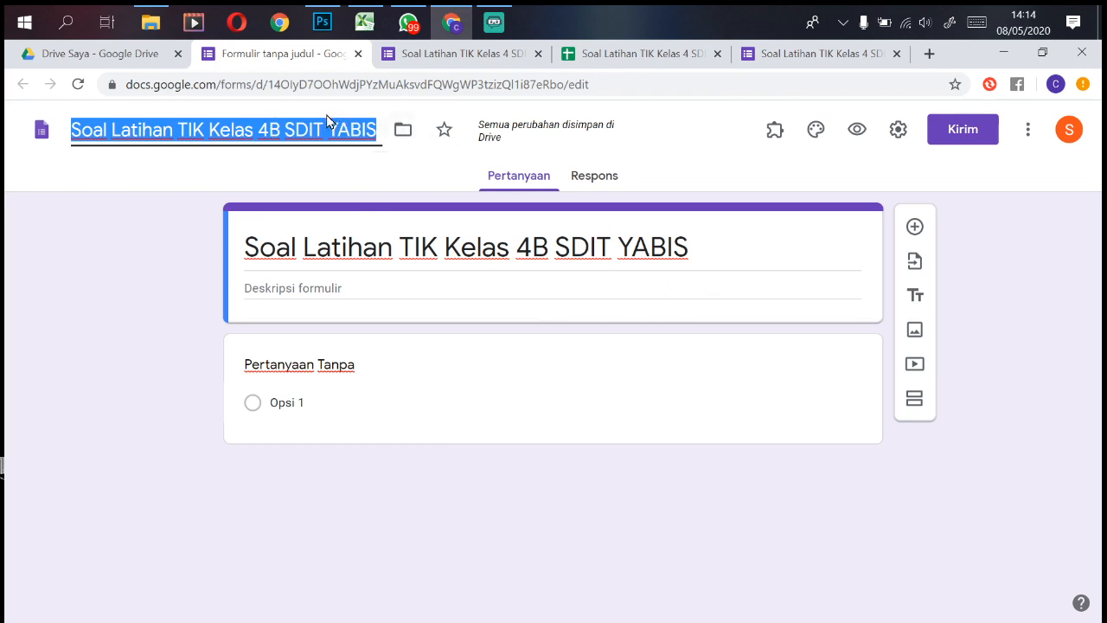
pyautogui.click(133, 54)
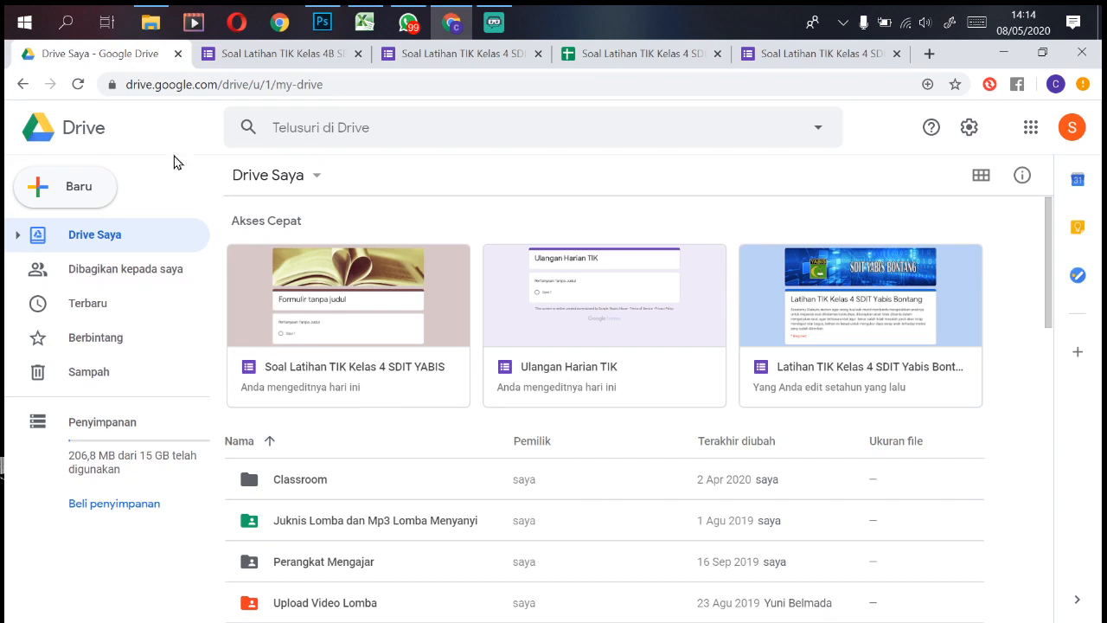
# Step: Reload My Drive so the new 4B quiz form shows up
pyautogui.click(77, 84)
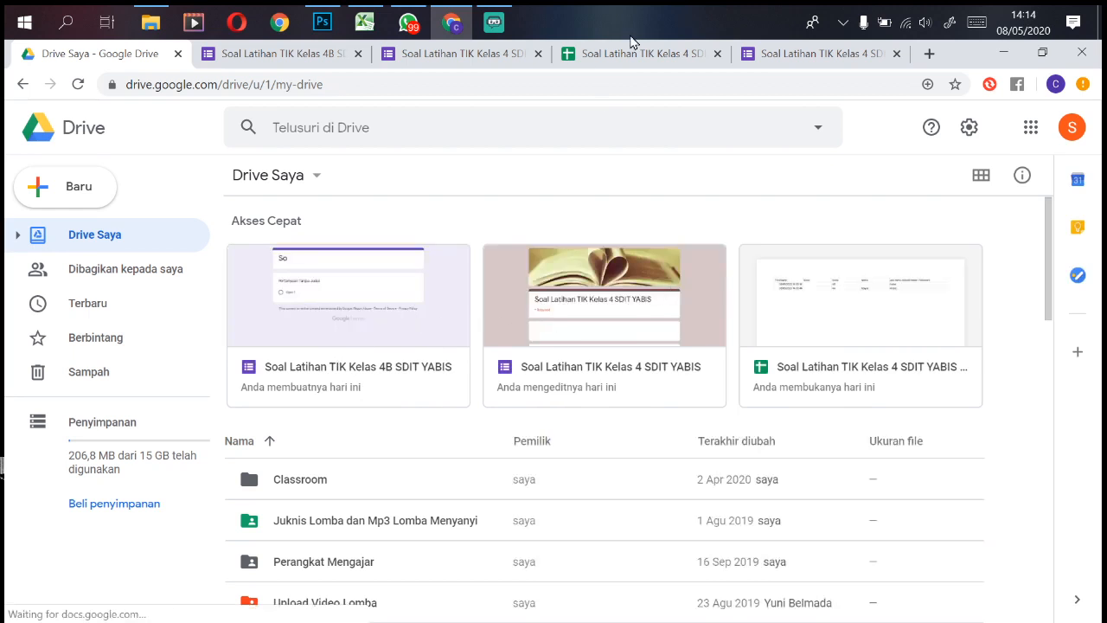
# Step: Add a blank question, then import all three questions from 'Soal Latihan TIK Kelas 4 SDIT YABIS'
pyautogui.click(300, 52)
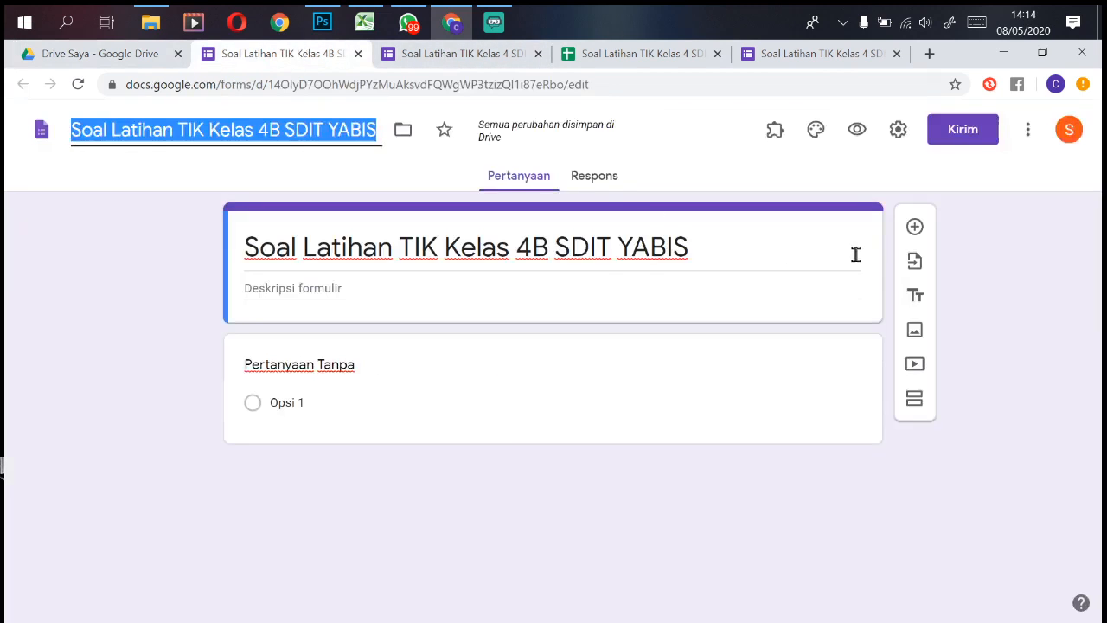
pyautogui.click(920, 231)
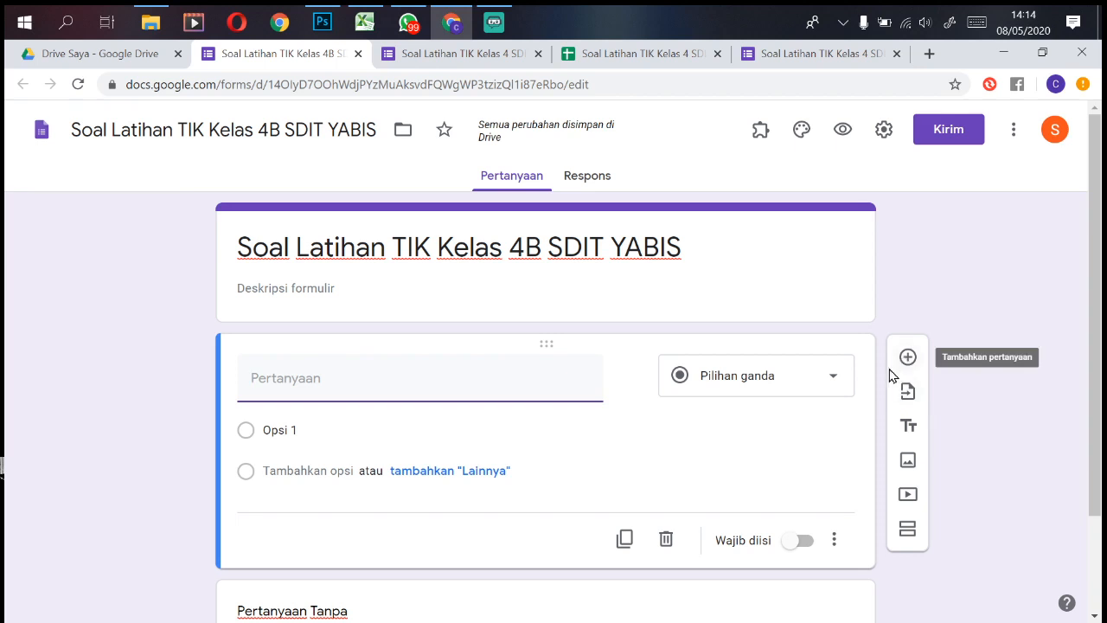
pyautogui.click(908, 394)
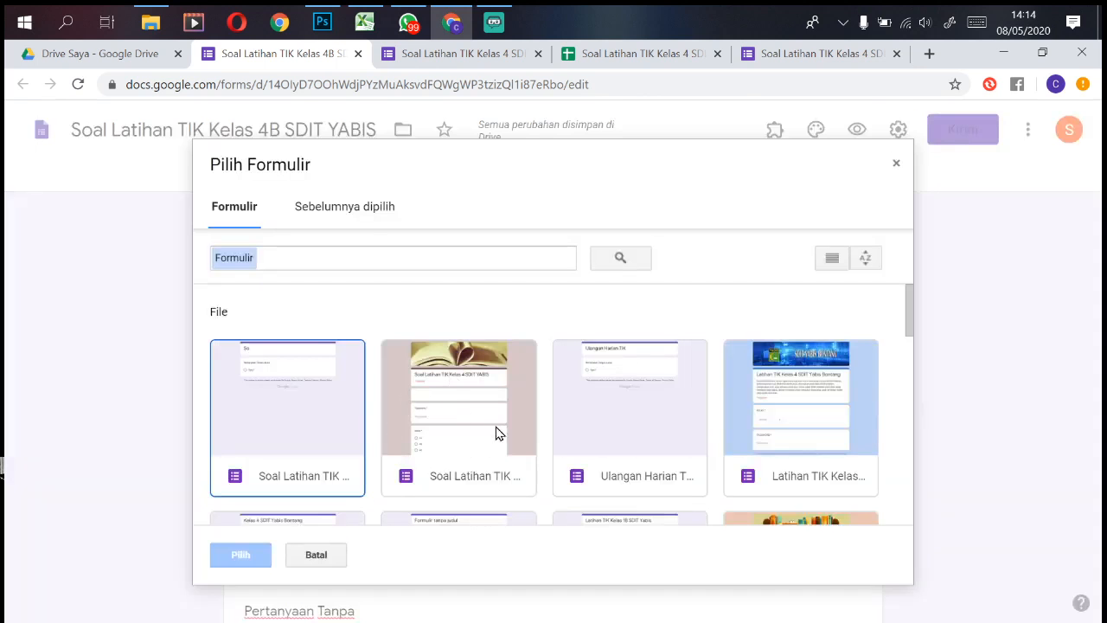
pyautogui.click(497, 433)
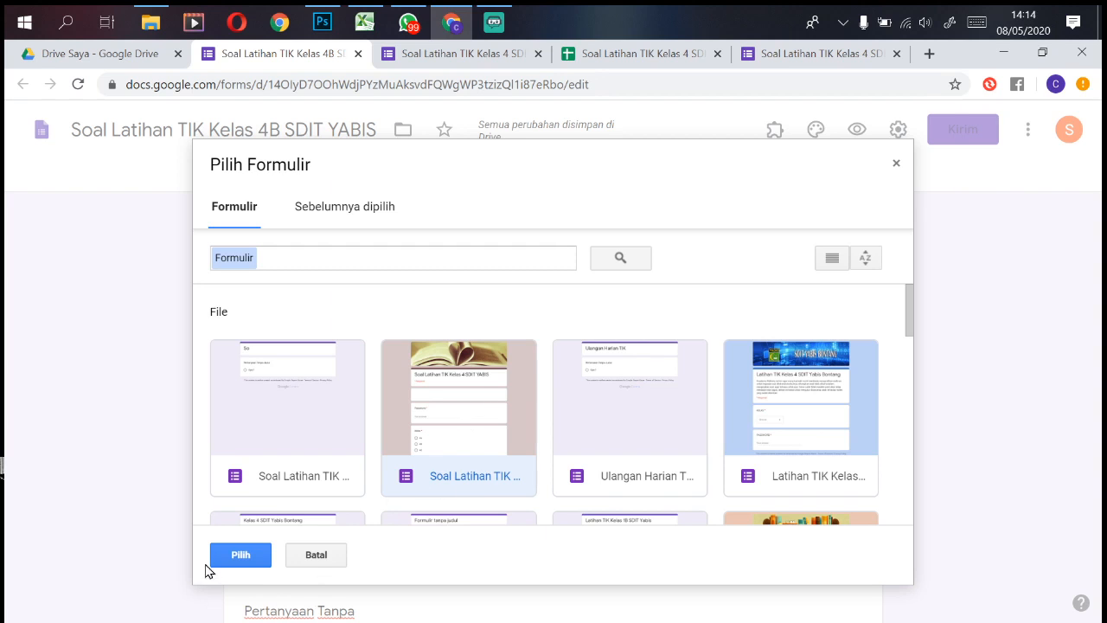
pyautogui.click(240, 557)
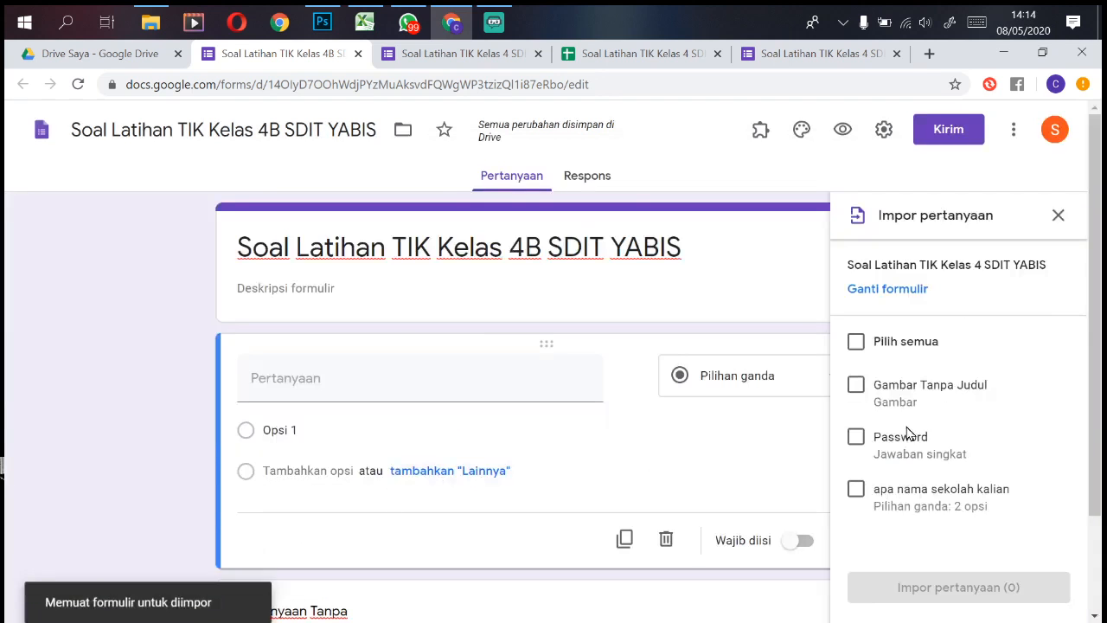
pyautogui.click(856, 341)
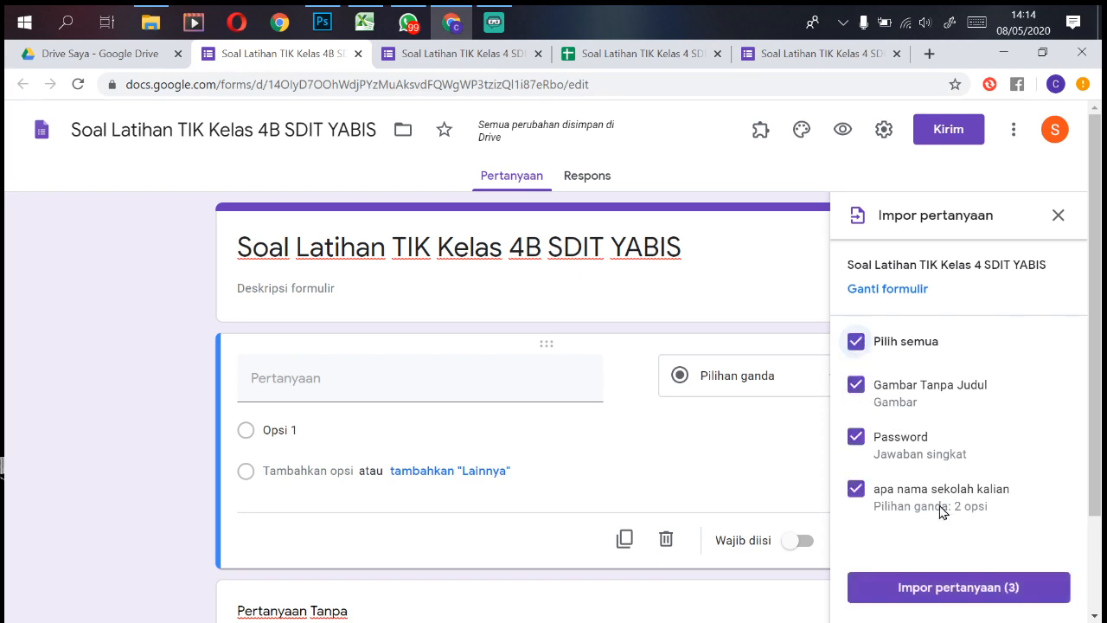
pyautogui.click(989, 586)
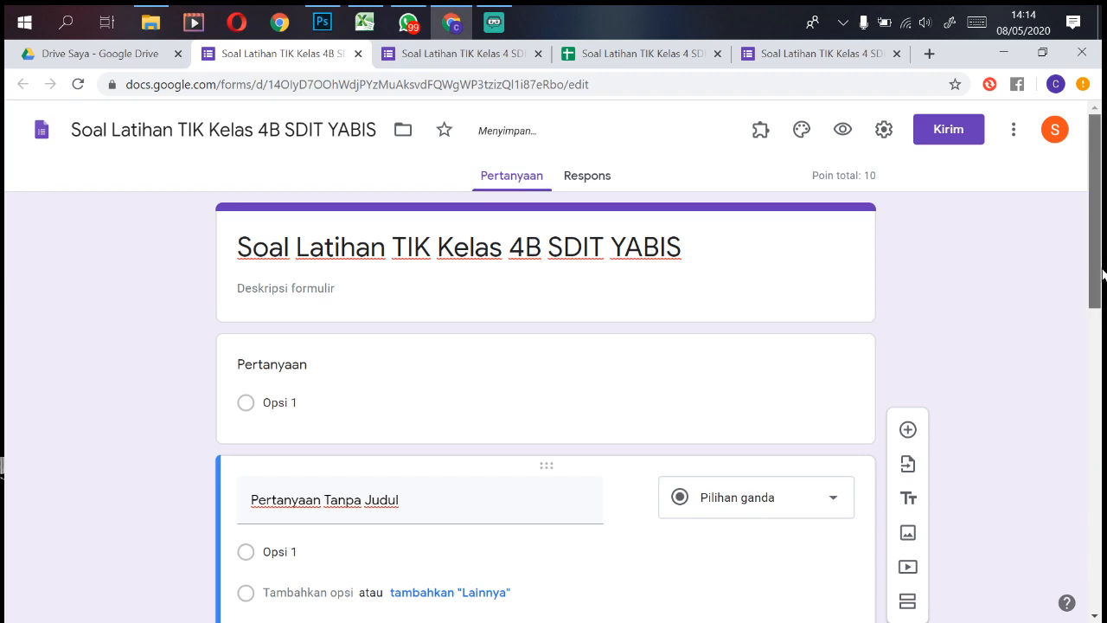
pyautogui.moveTo(1089, 277)
pyautogui.mouseDown()
pyautogui.moveTo(1069, 596)
pyautogui.moveTo(1080, 259)
pyautogui.moveTo(1070, 469)
pyautogui.moveTo(1080, 578)
pyautogui.moveTo(1087, 294)
pyautogui.mouseUp()
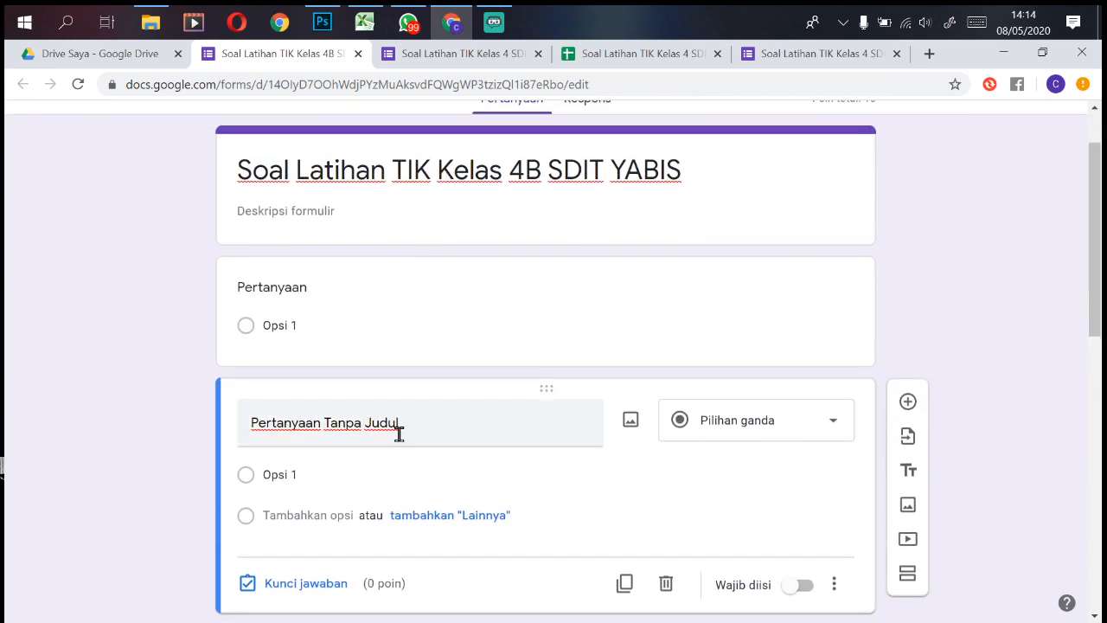
# Step: Make the first question a required 'NAMA' drop-down with three student names as options
pyautogui.click(365, 294)
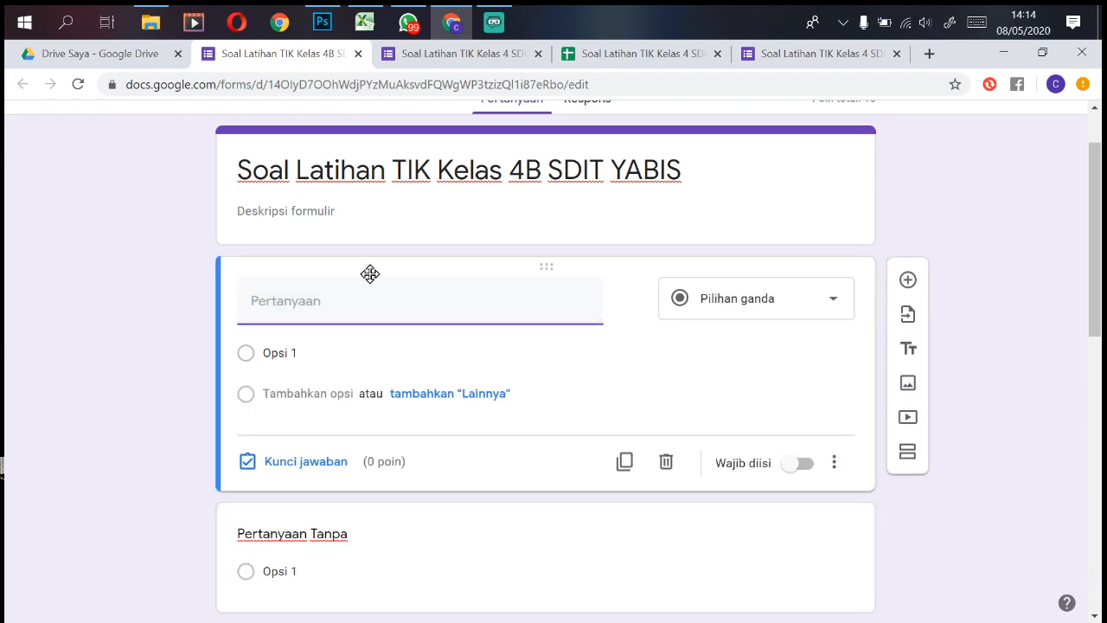
pyautogui.write('NAMA')
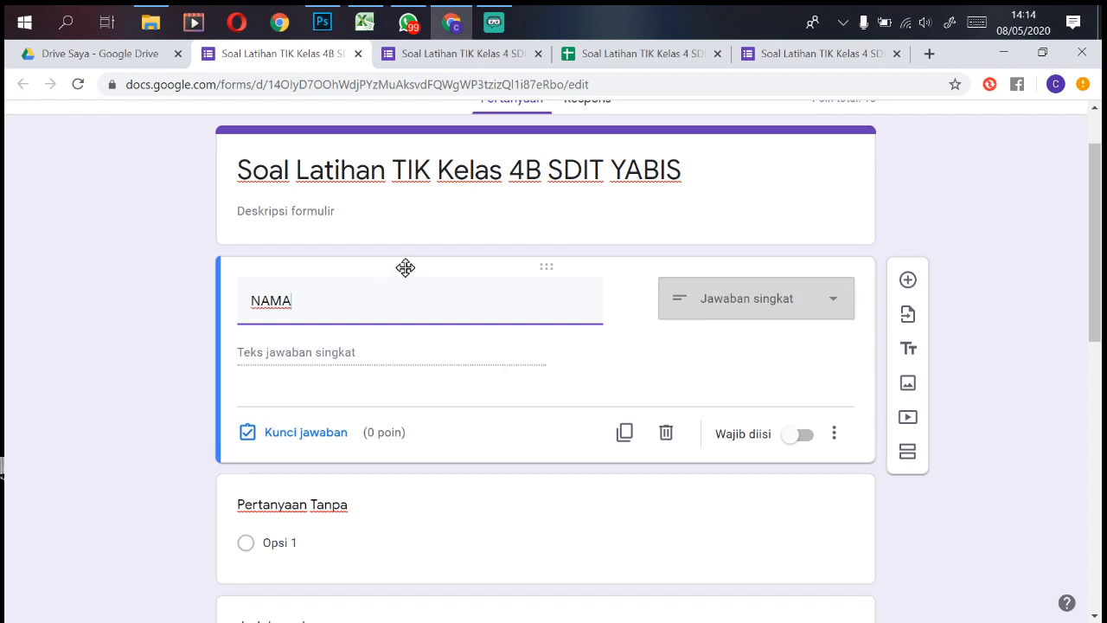
pyautogui.click(746, 313)
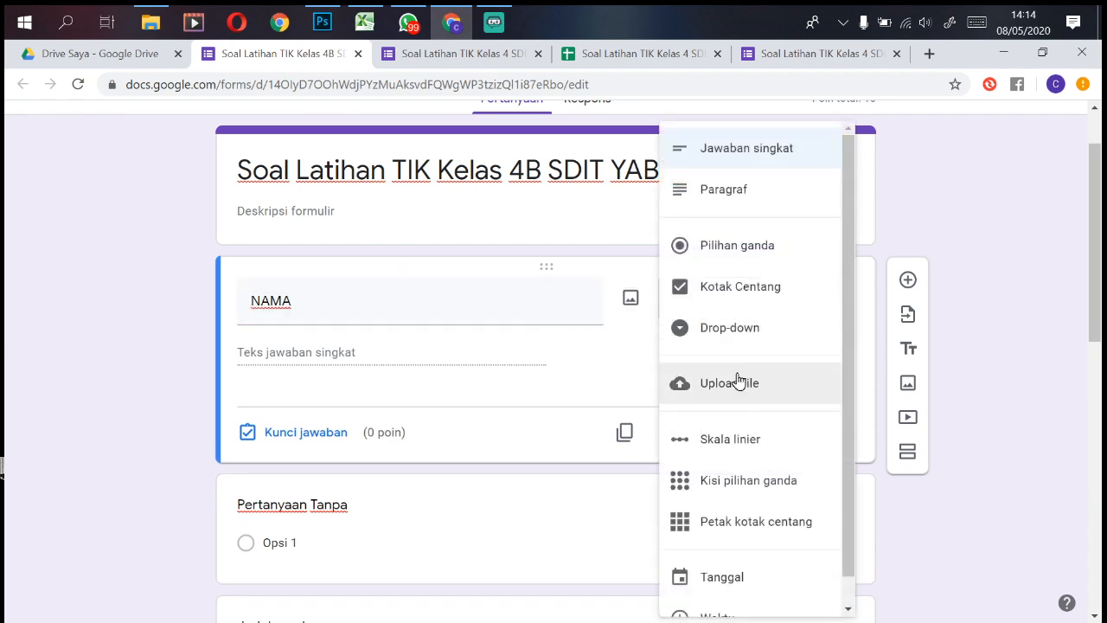
pyautogui.click(720, 332)
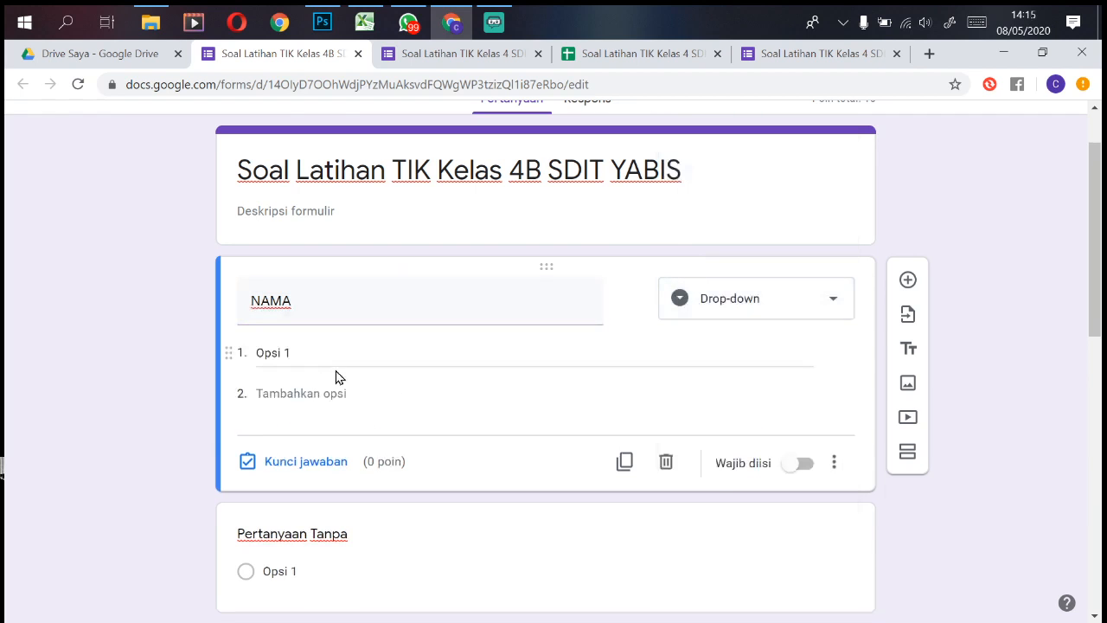
pyautogui.click(363, 344)
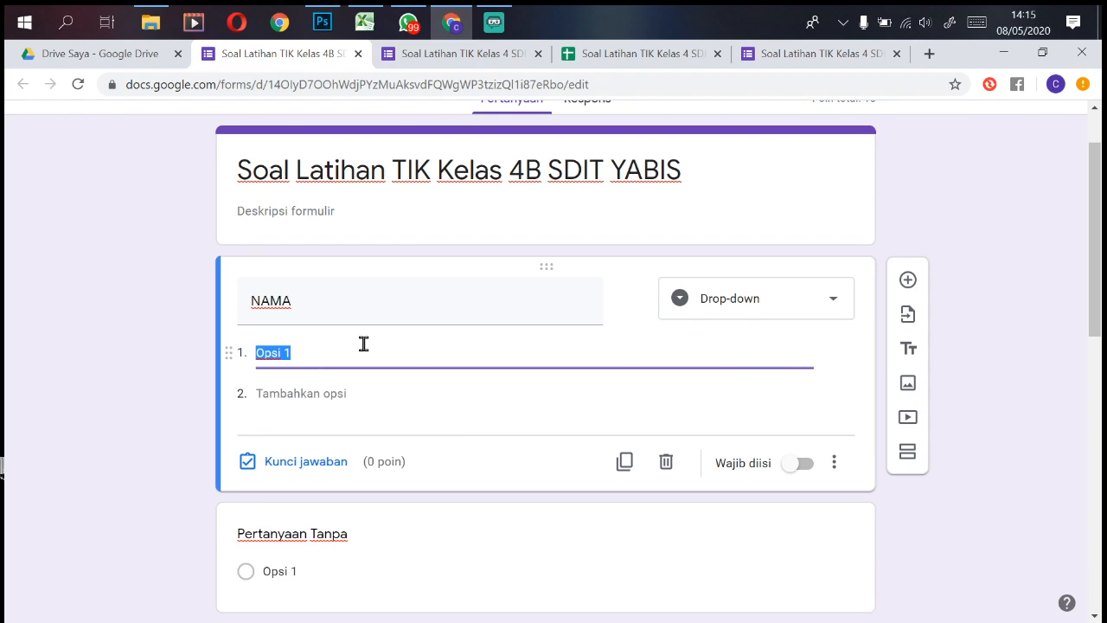
pyautogui.write('Richo')
pyautogui.press('Return')
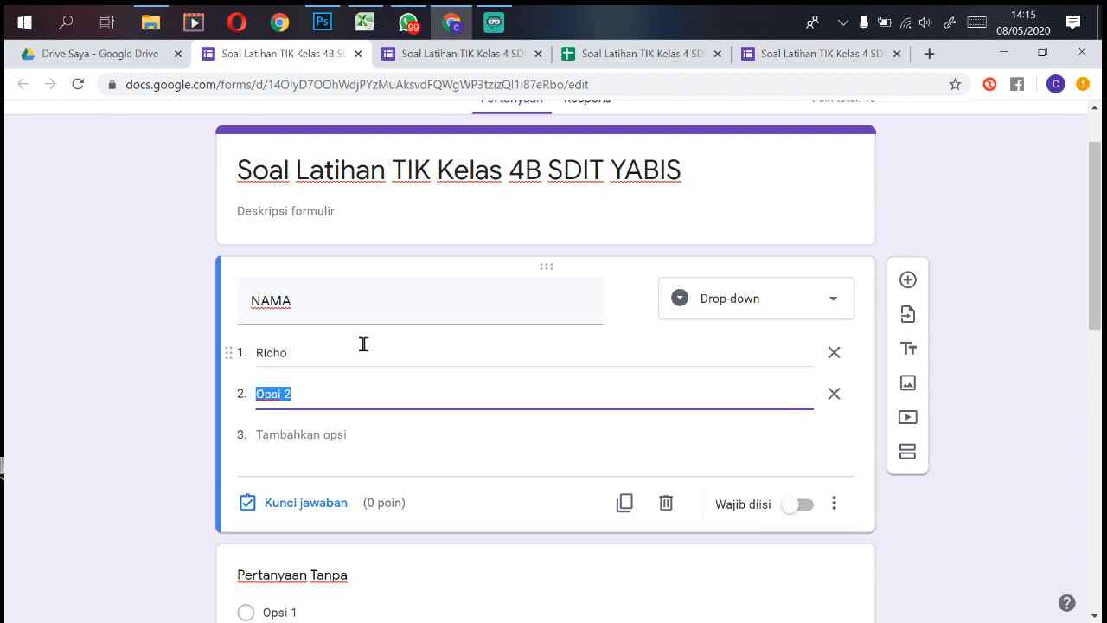
pyautogui.write('a')
pyautogui.write('lya')
pyautogui.press('Return')
pyautogui.write('Andre')
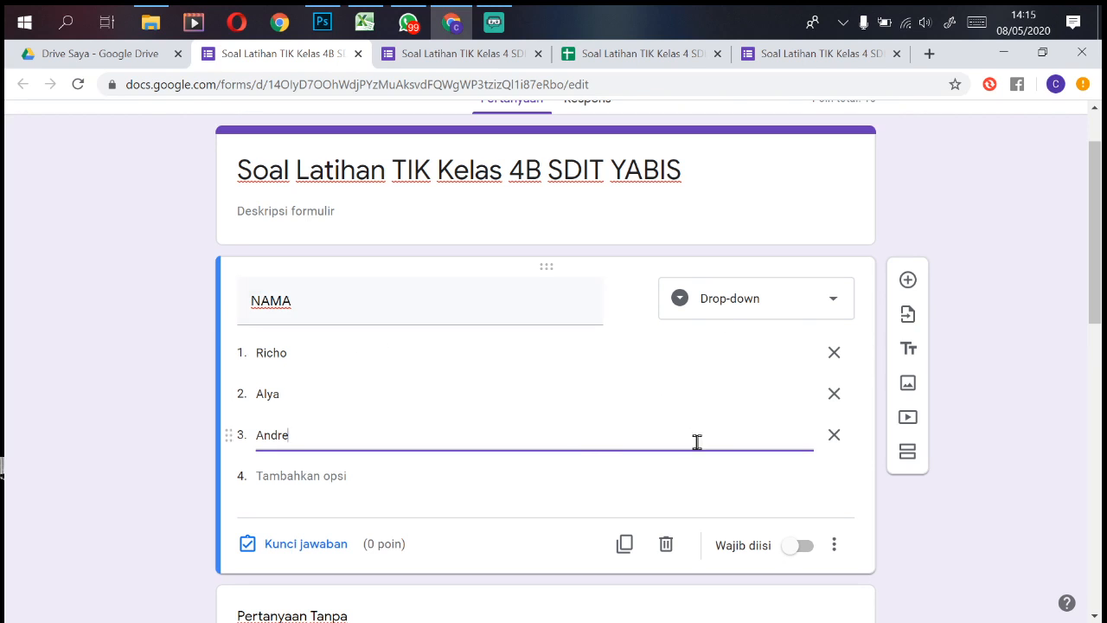
pyautogui.click(796, 548)
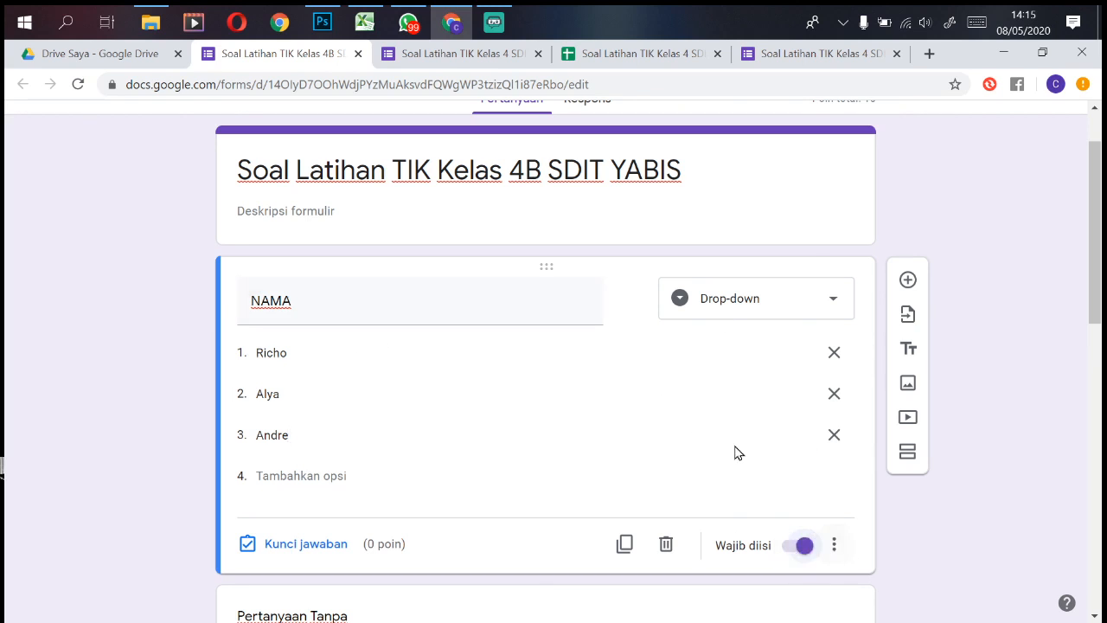
# Step: Move the picture card to the top of the form and delete the untitled question
pyautogui.moveTo(1097, 309); pyautogui.dragTo(1076, 424)
pyautogui.click(485, 376)
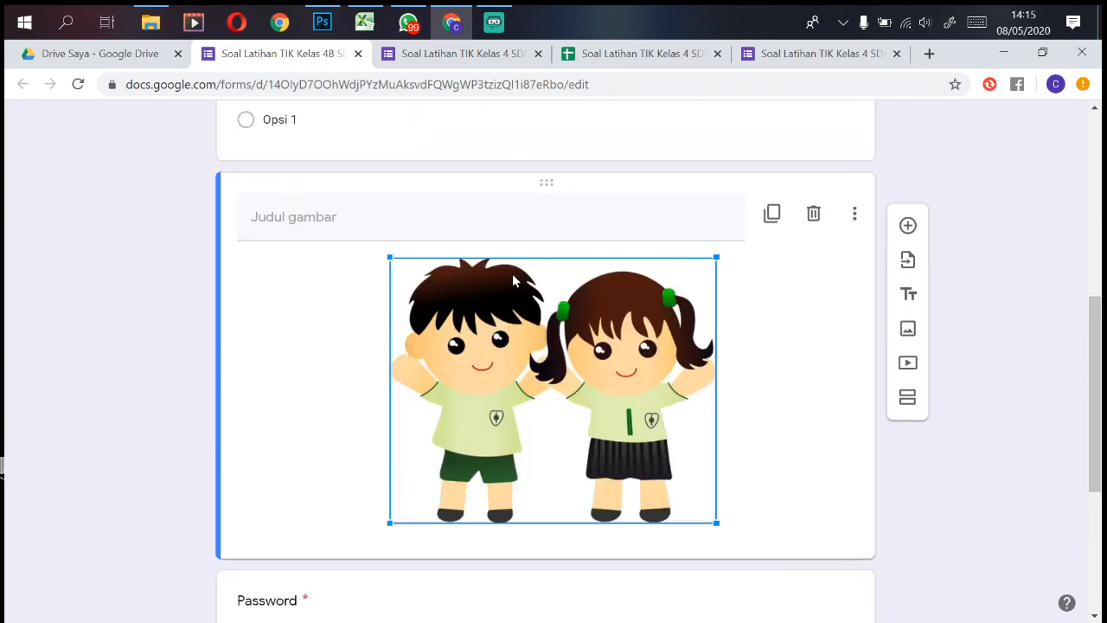
pyautogui.moveTo(554, 183); pyautogui.dragTo(544, 268)
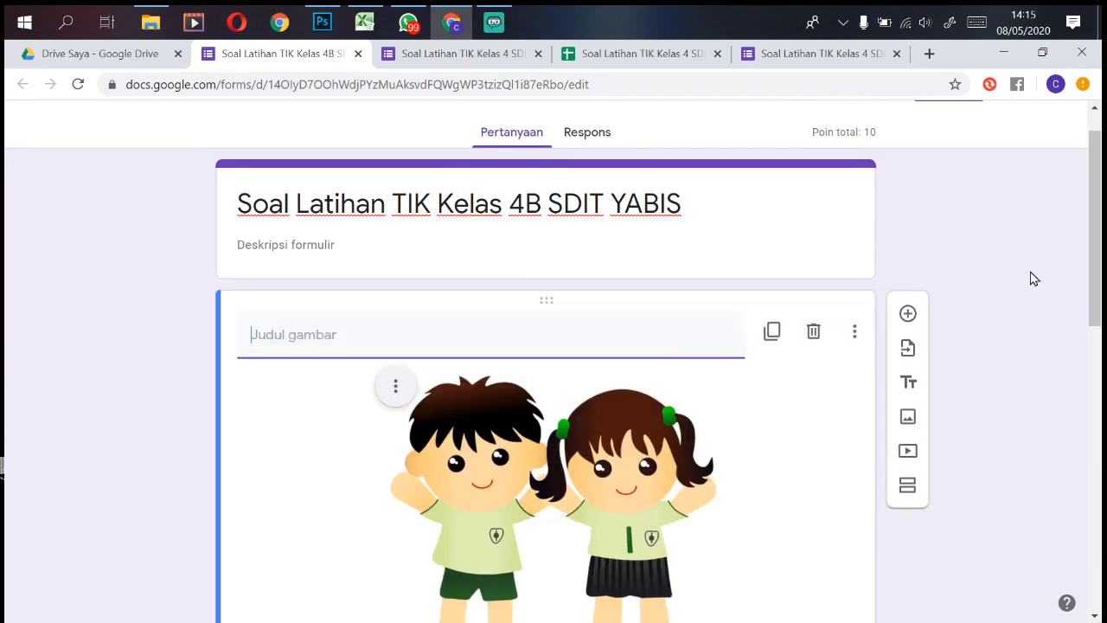
pyautogui.moveTo(1097, 225); pyautogui.dragTo(1097, 428)
pyautogui.click(677, 390)
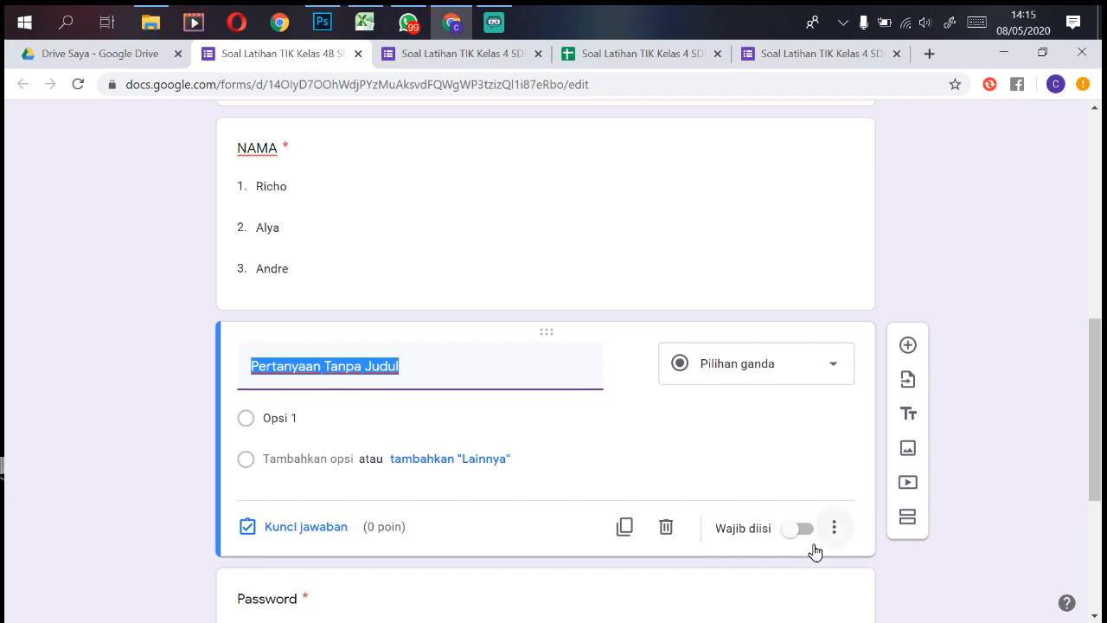
pyautogui.click(666, 529)
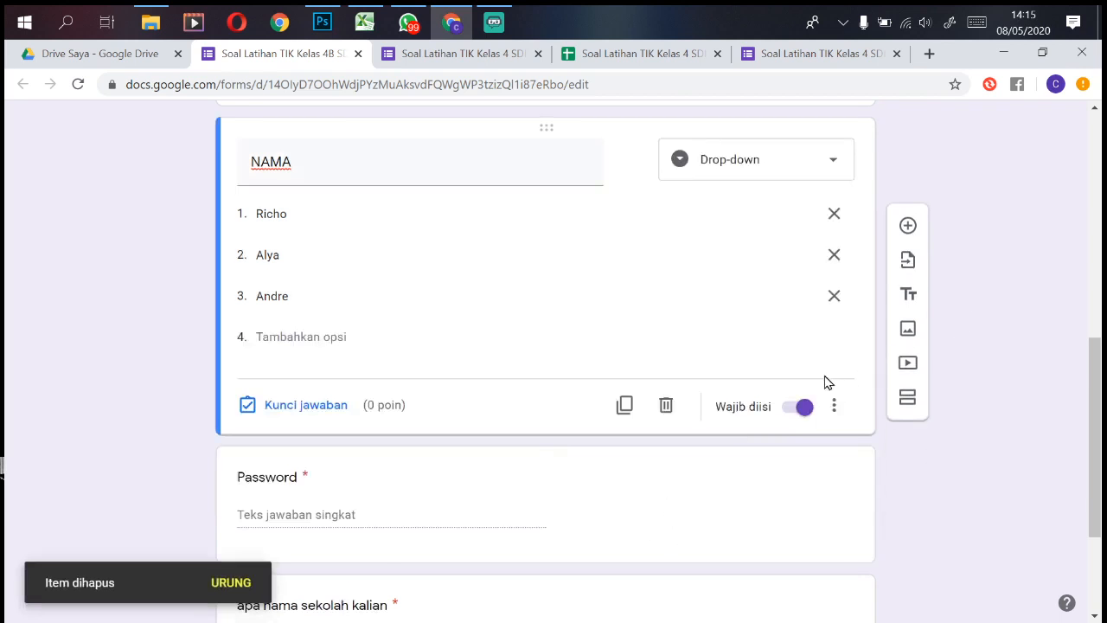
# Step: Move the Password question up below the picture, then switch to the Responses view
pyautogui.scroll(-3, 826, 383)
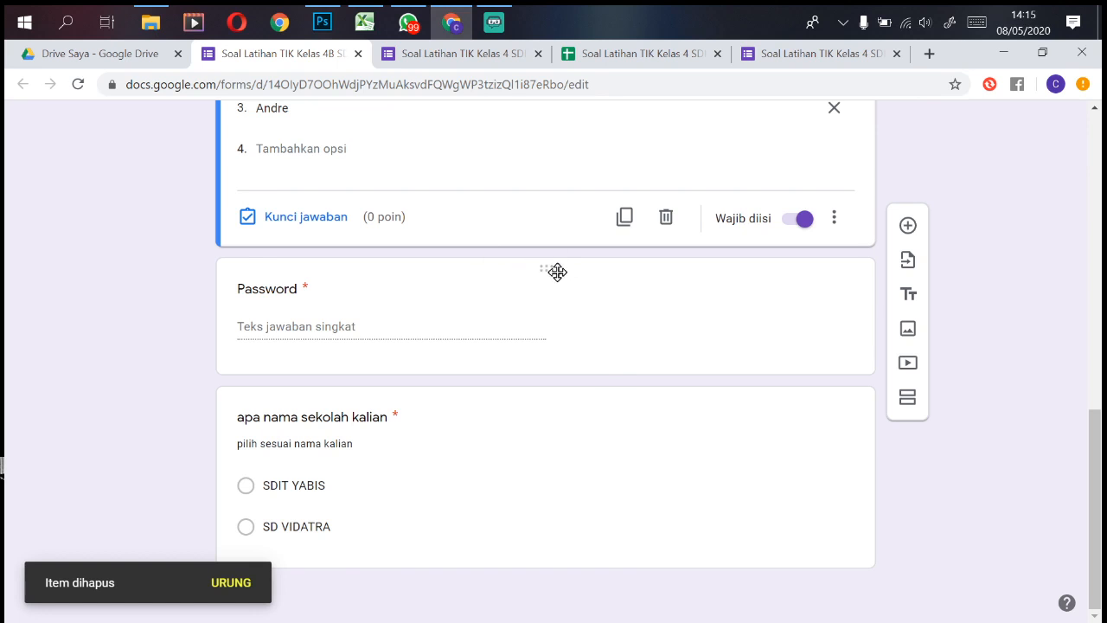
pyautogui.moveTo(556, 272); pyautogui.dragTo(563, 452)
pyautogui.scroll(5, 890, 300)
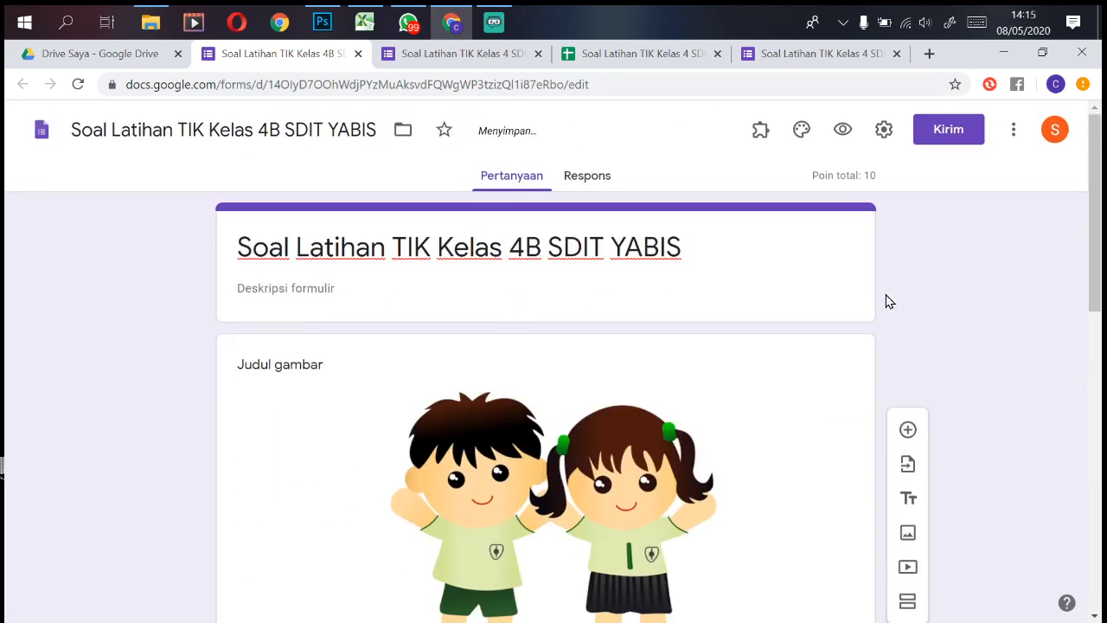
pyautogui.click(593, 188)
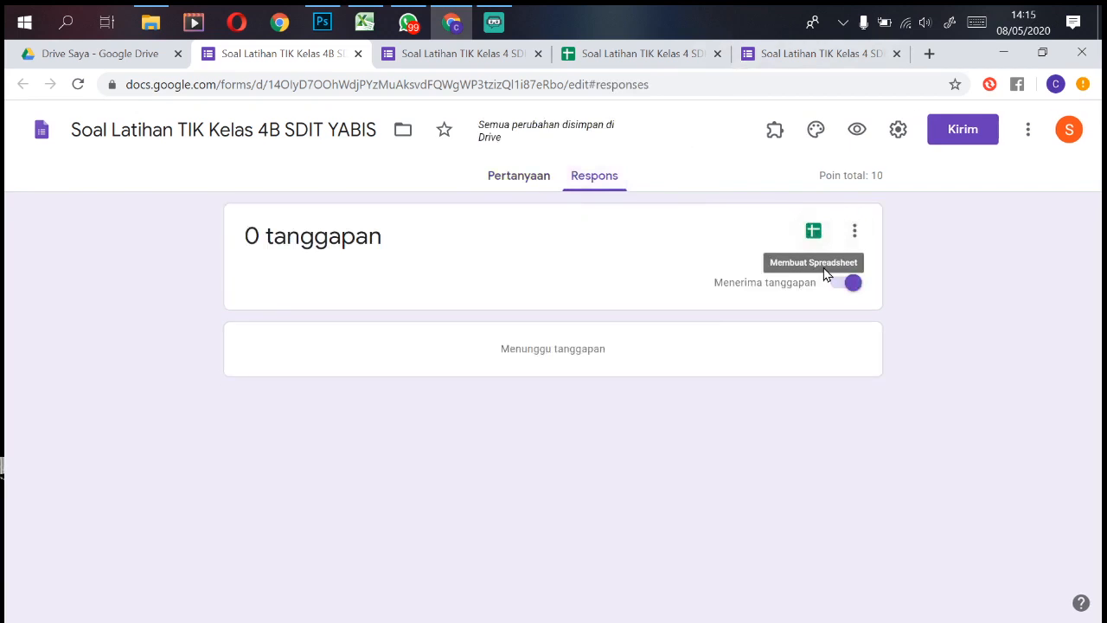
# Step: Link the 4B form's responses to the existing 'Soal Latihan TIK Kelas 4 SDIT YABIS (Respons)' spreadsheet
pyautogui.click(811, 236)
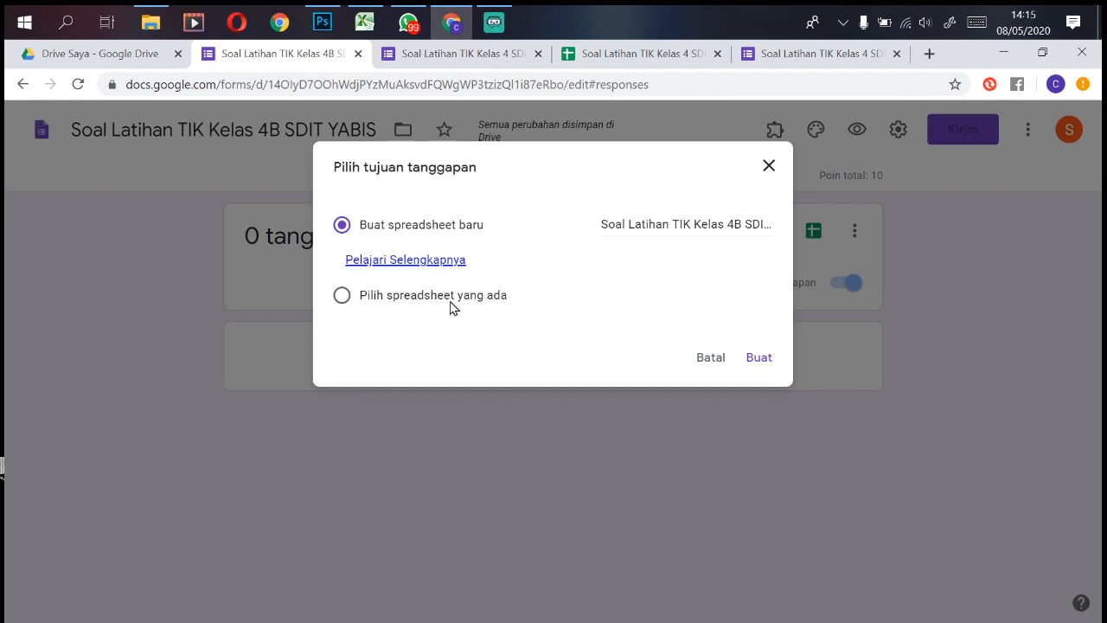
pyautogui.click(364, 301)
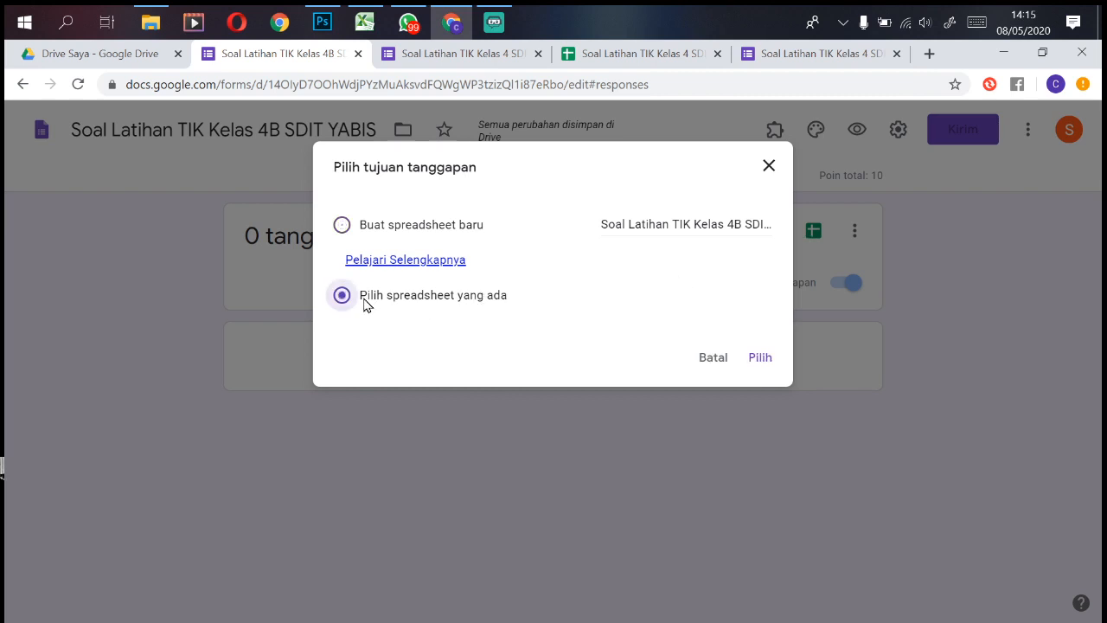
pyautogui.click(760, 361)
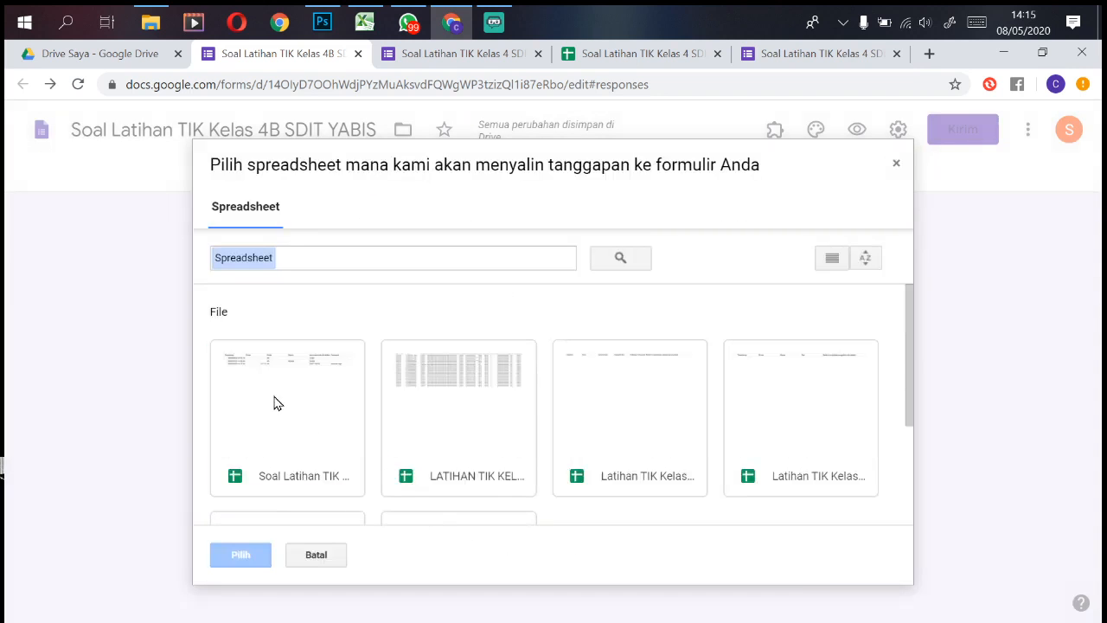
pyautogui.click(276, 403)
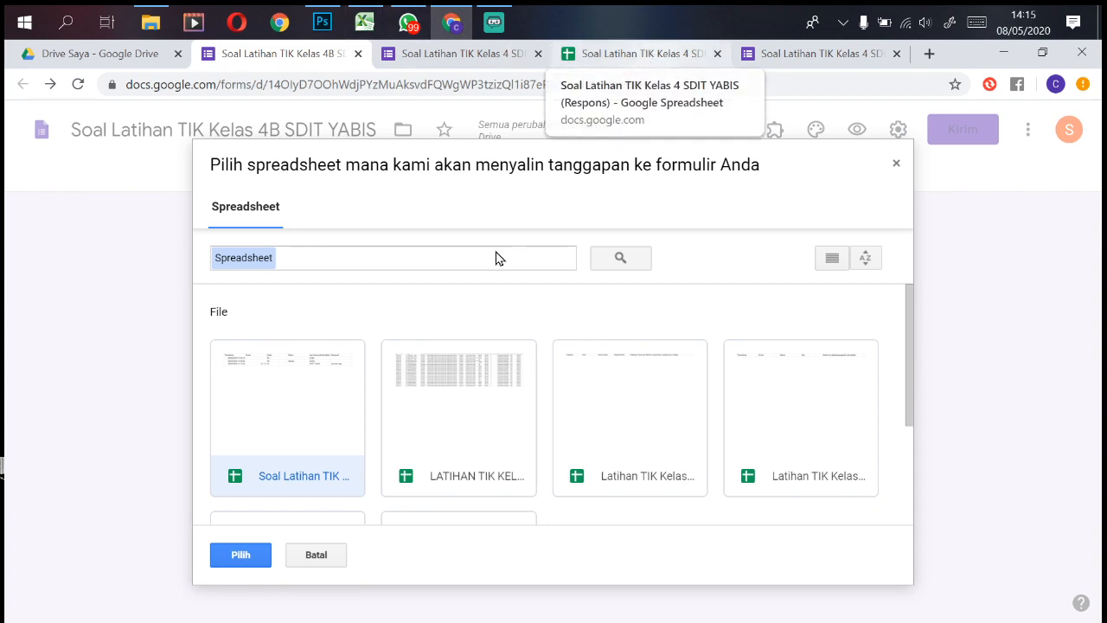
pyautogui.click(241, 556)
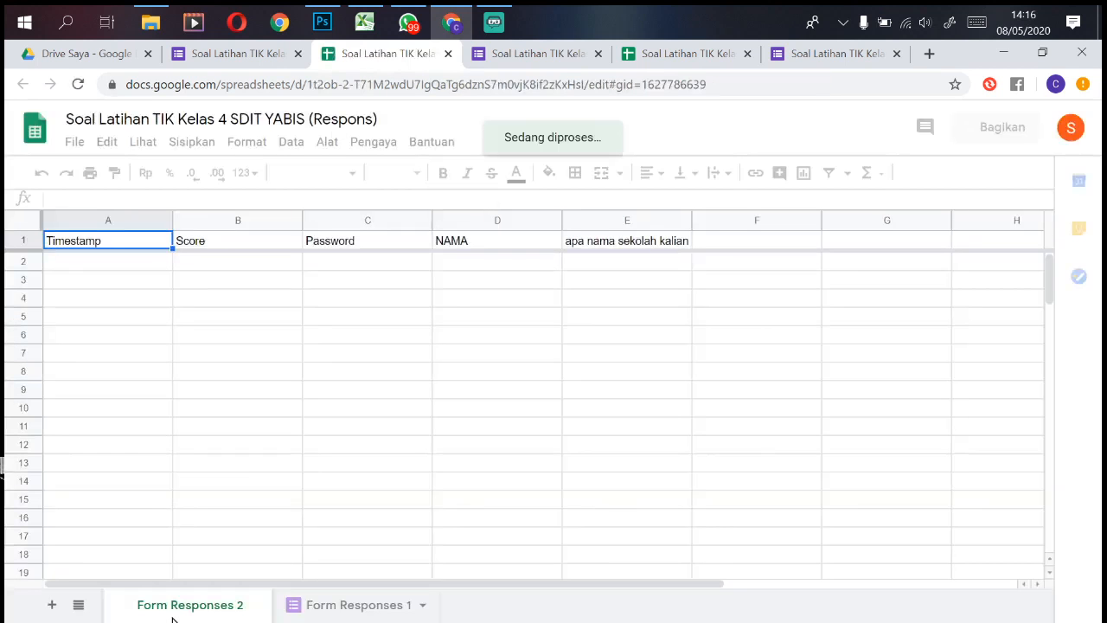
# Step: Rename the 'Form Responses 1' sheet to '4A'
pyautogui.click(361, 607)
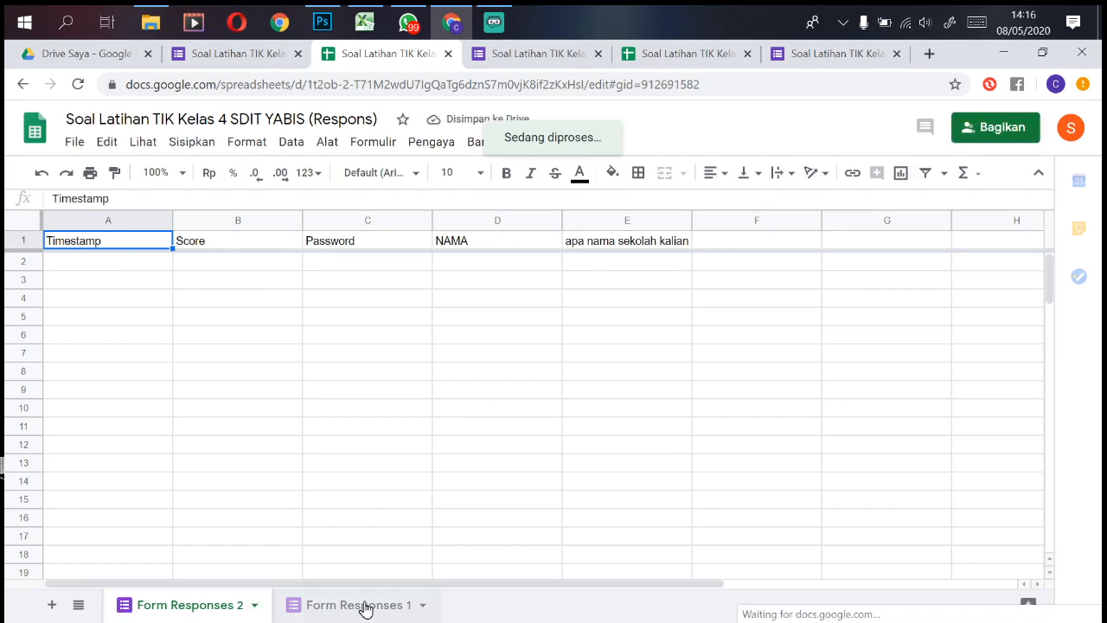
pyautogui.rightClick(367, 610)
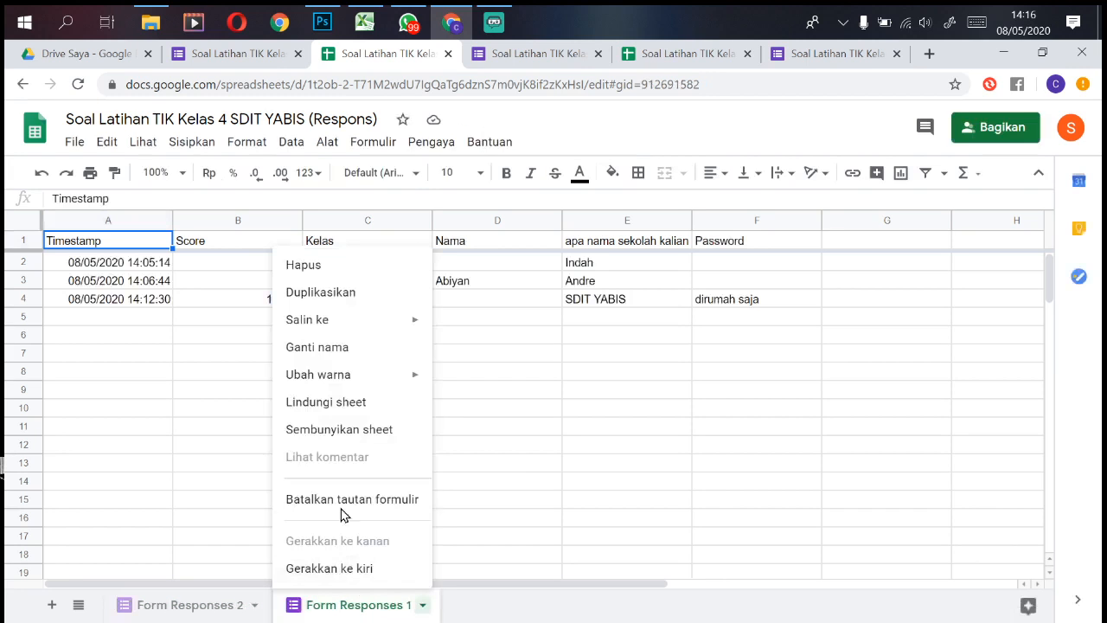
pyautogui.click(344, 350)
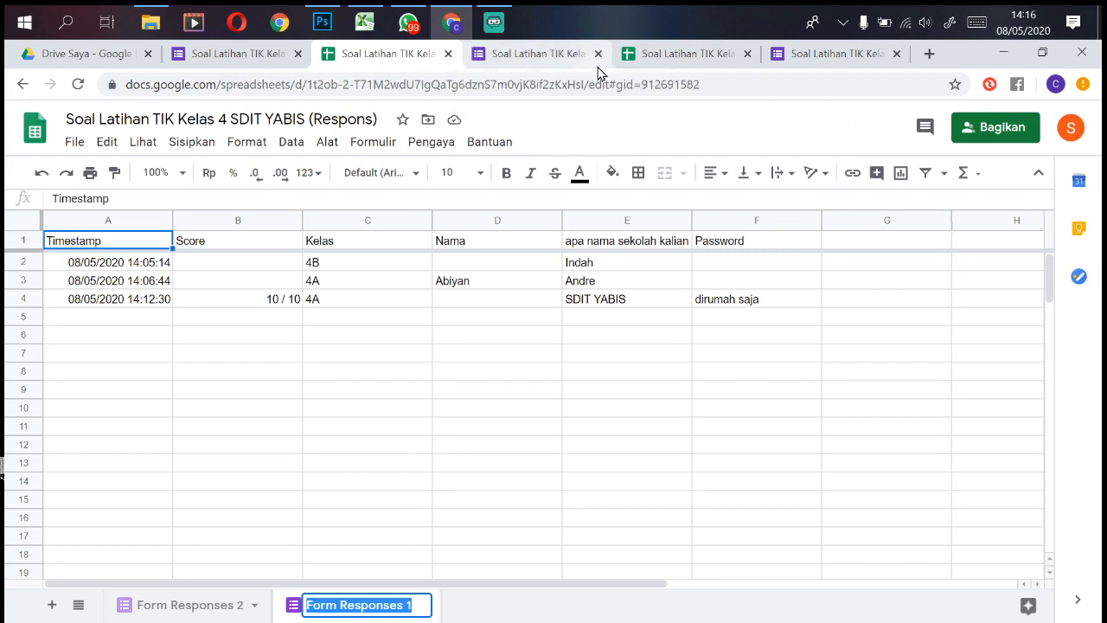
pyautogui.write('$A')
pyautogui.press('BackSpace')
pyautogui.press('BackSpace')
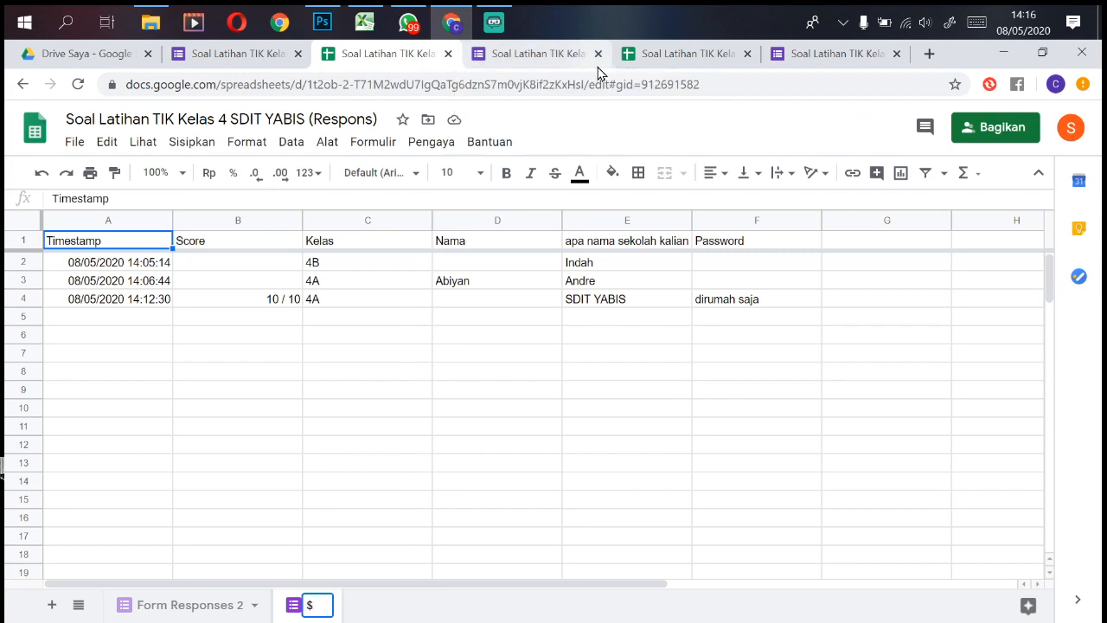
pyautogui.write('4A')
pyautogui.press('Return')
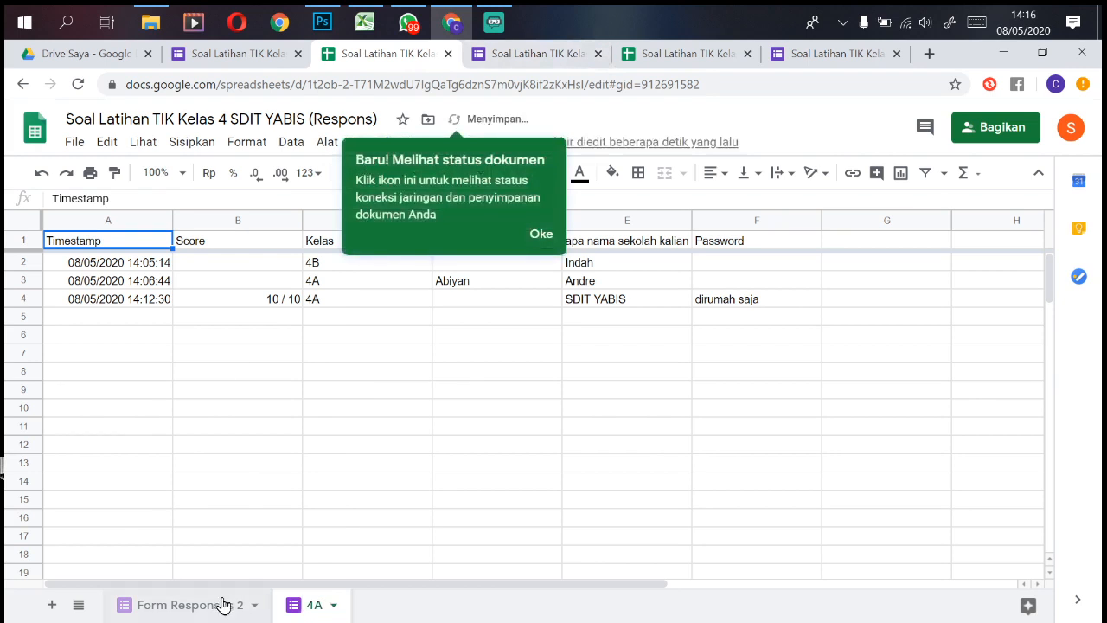
# Step: Rename 'Form Responses 2' to '4B', place the 4A tab first, and dismiss the tip
pyautogui.rightClick(223, 603)
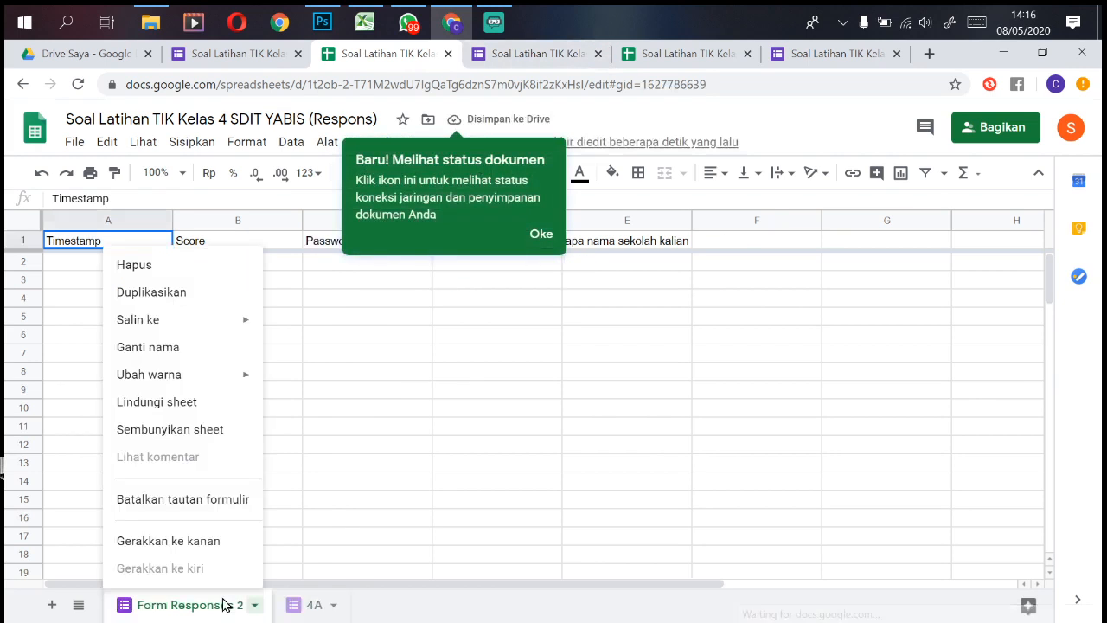
pyautogui.click(181, 356)
pyautogui.write('4')
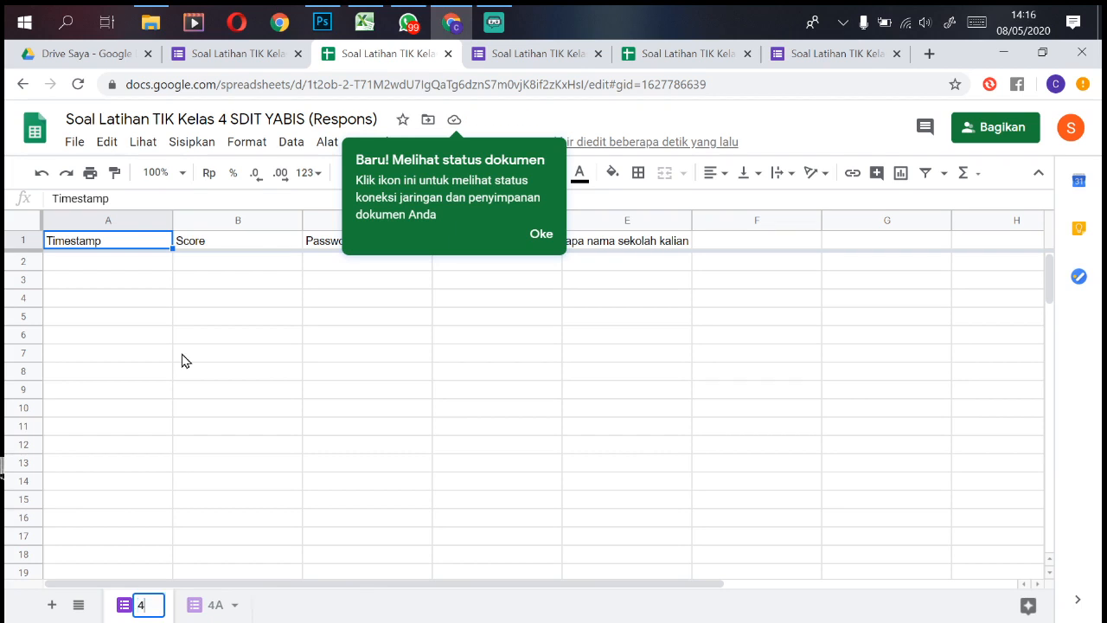
pyautogui.write('B')
pyautogui.press('Return')
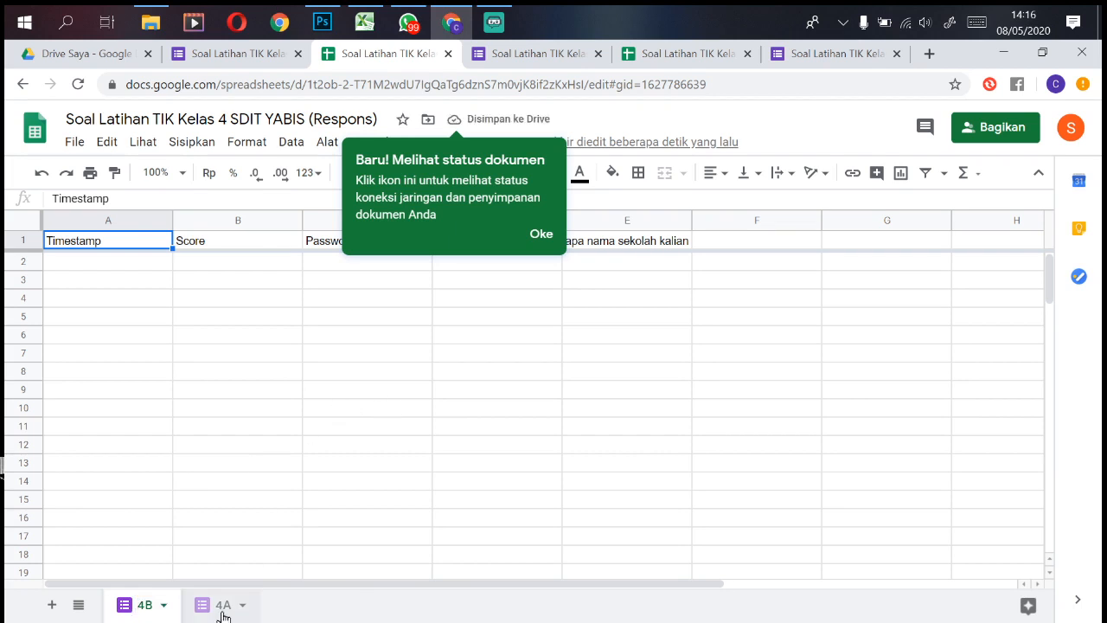
pyautogui.moveTo(218, 606); pyautogui.dragTo(160, 606)
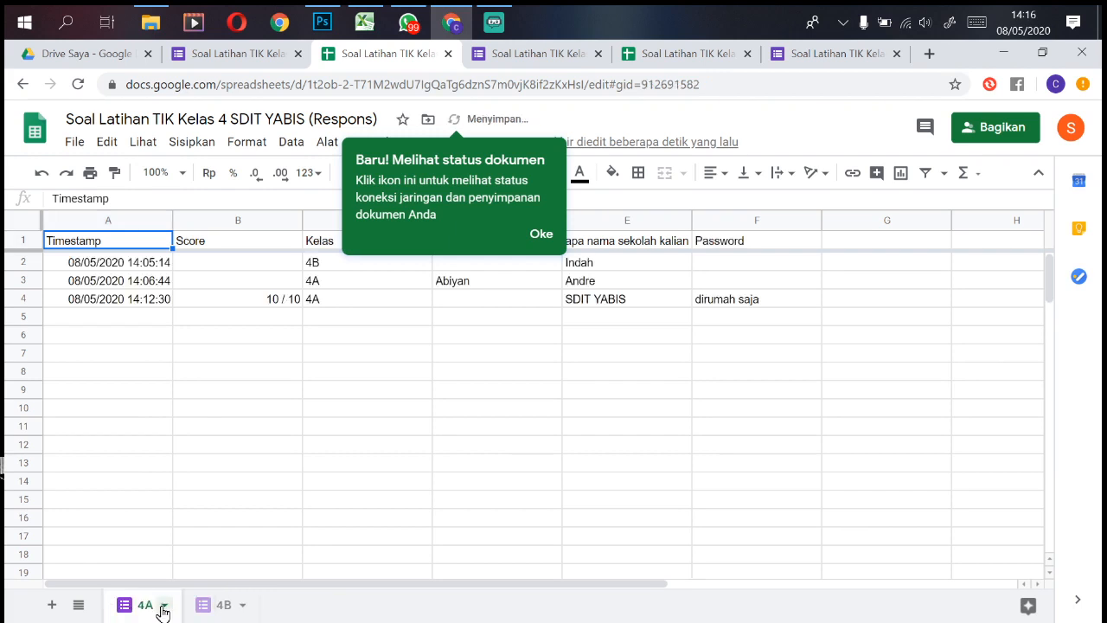
pyautogui.click(351, 397)
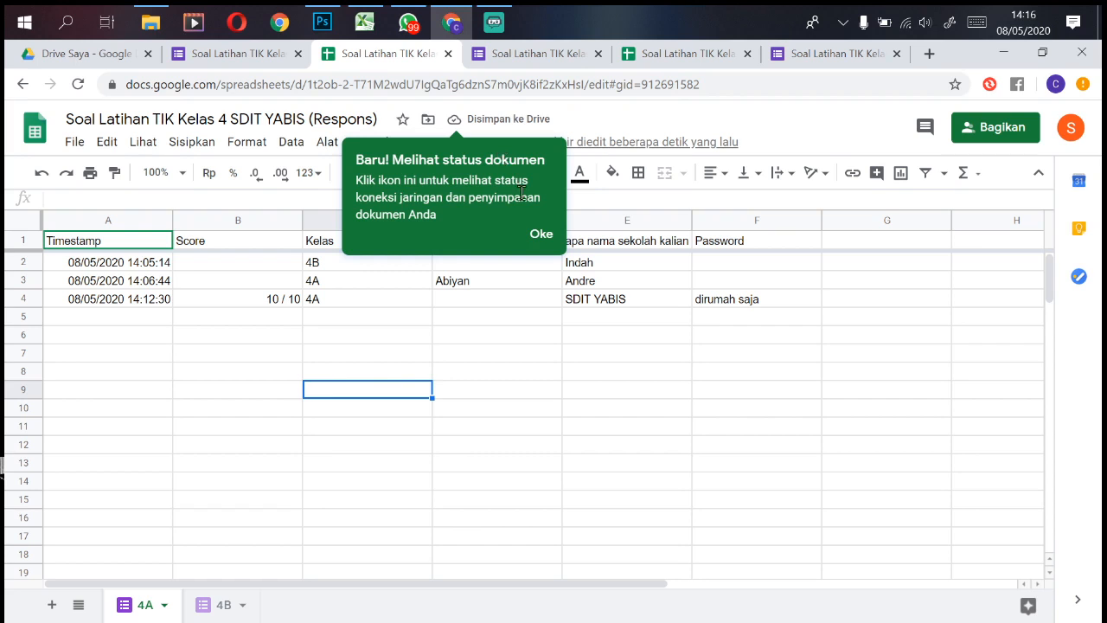
pyautogui.click(540, 235)
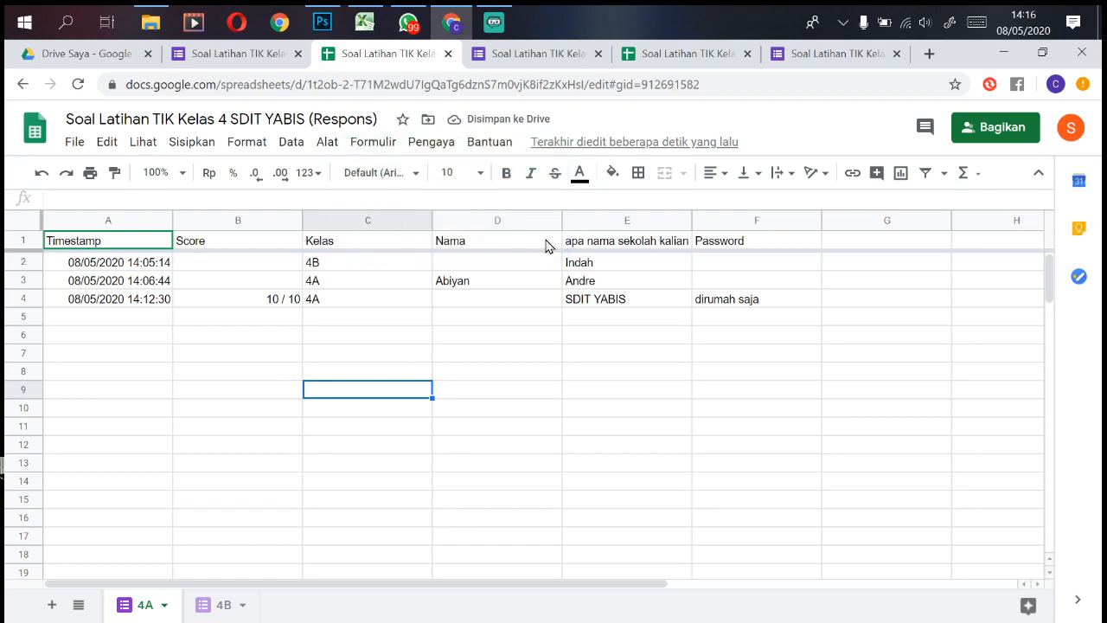
# Step: Drag the Nama column in front of Kelas on sheet 4A, then clear and restore cell F4
pyautogui.click(502, 220)
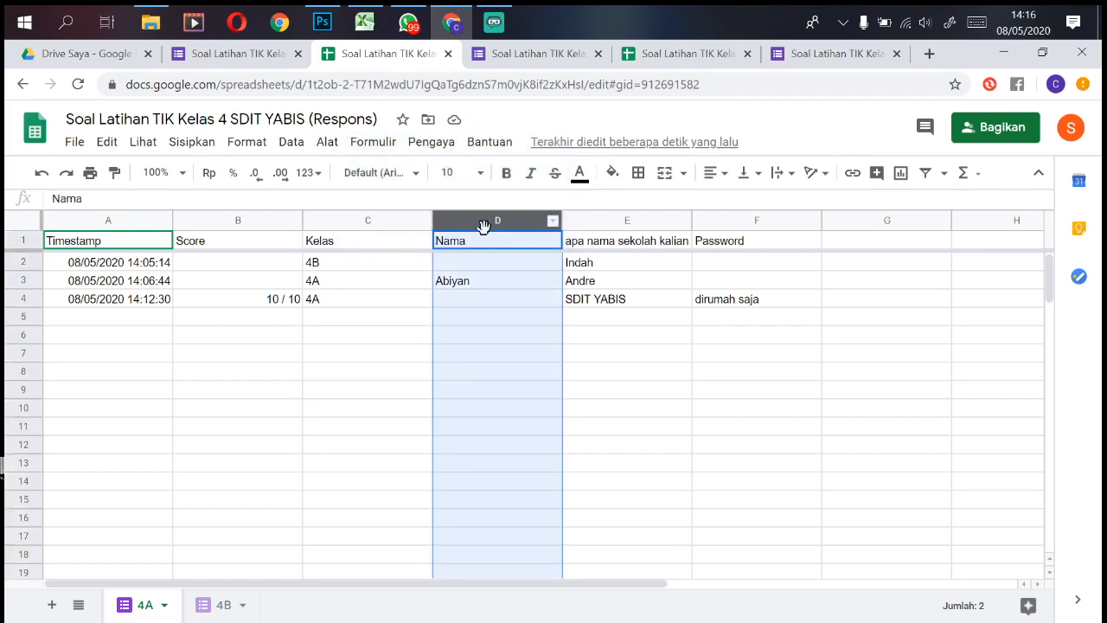
pyautogui.moveTo(483, 226); pyautogui.dragTo(362, 224)
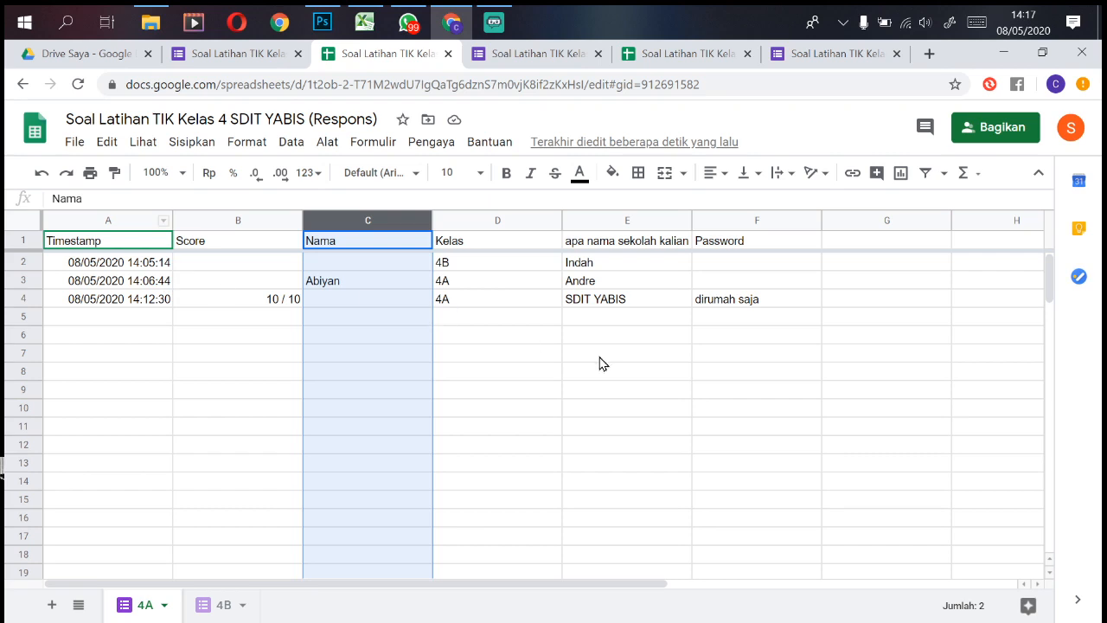
pyautogui.click(748, 304)
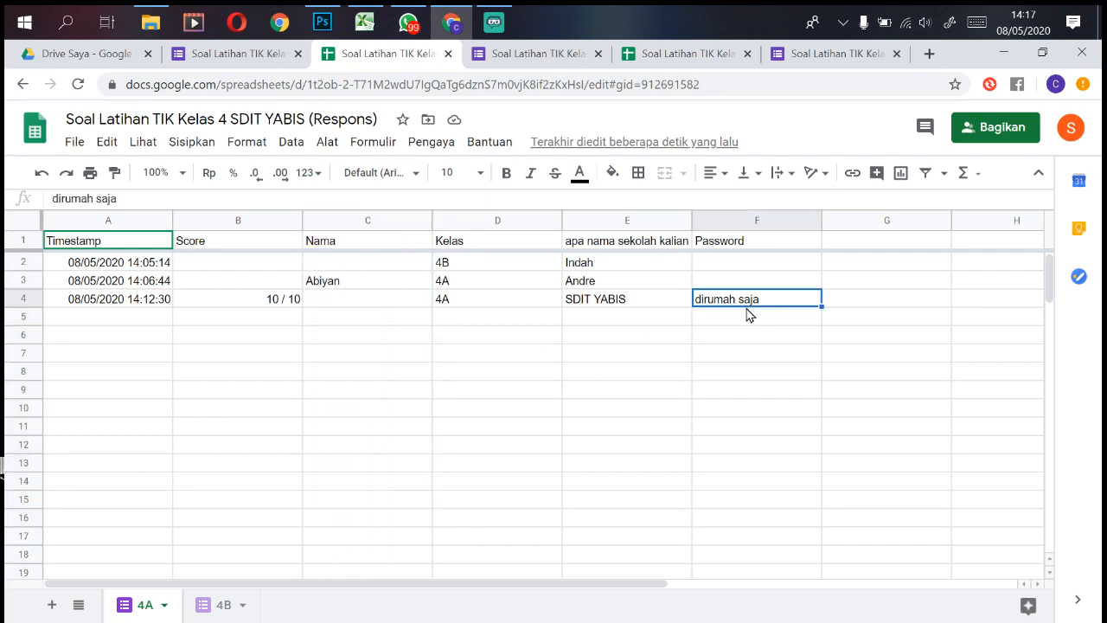
pyautogui.press('Delete')
pyautogui.click(455, 378)
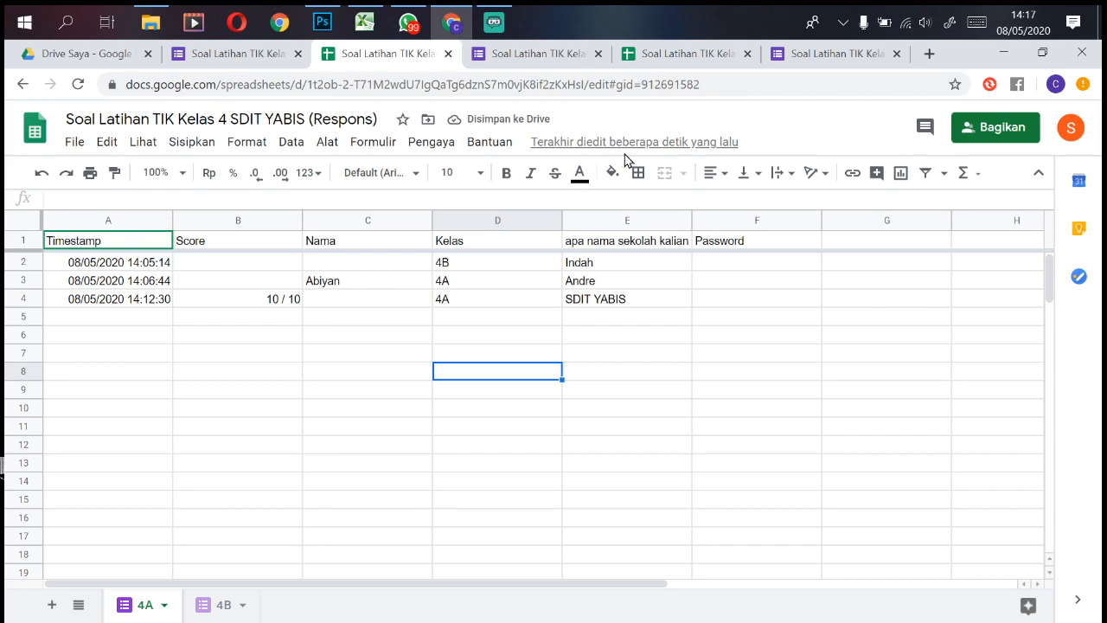
pyautogui.click(40, 177)
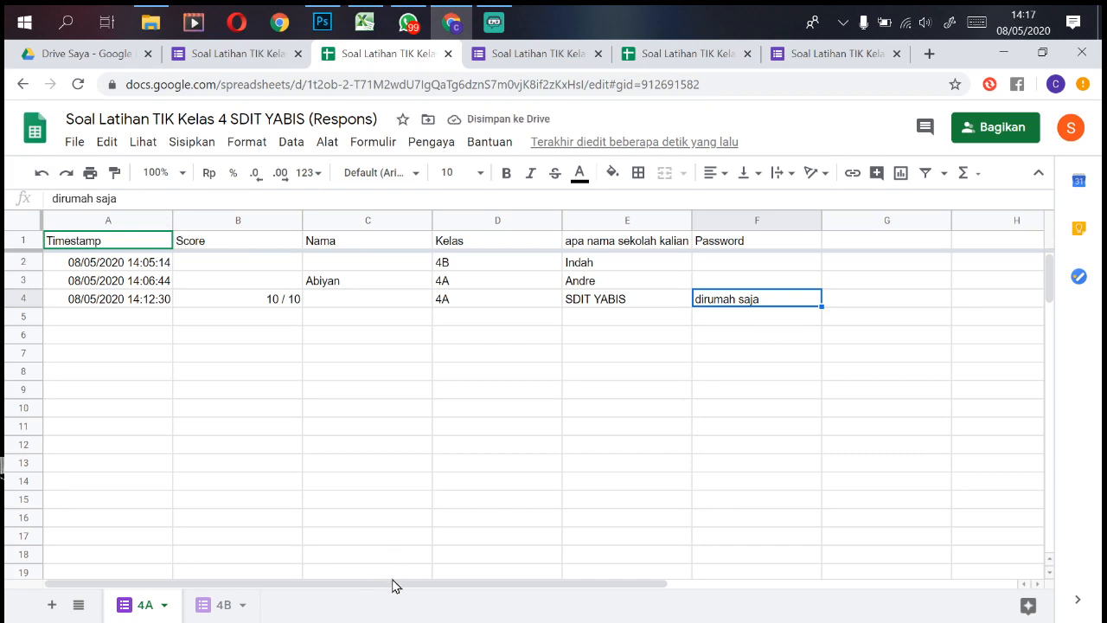
pyautogui.click(256, 62)
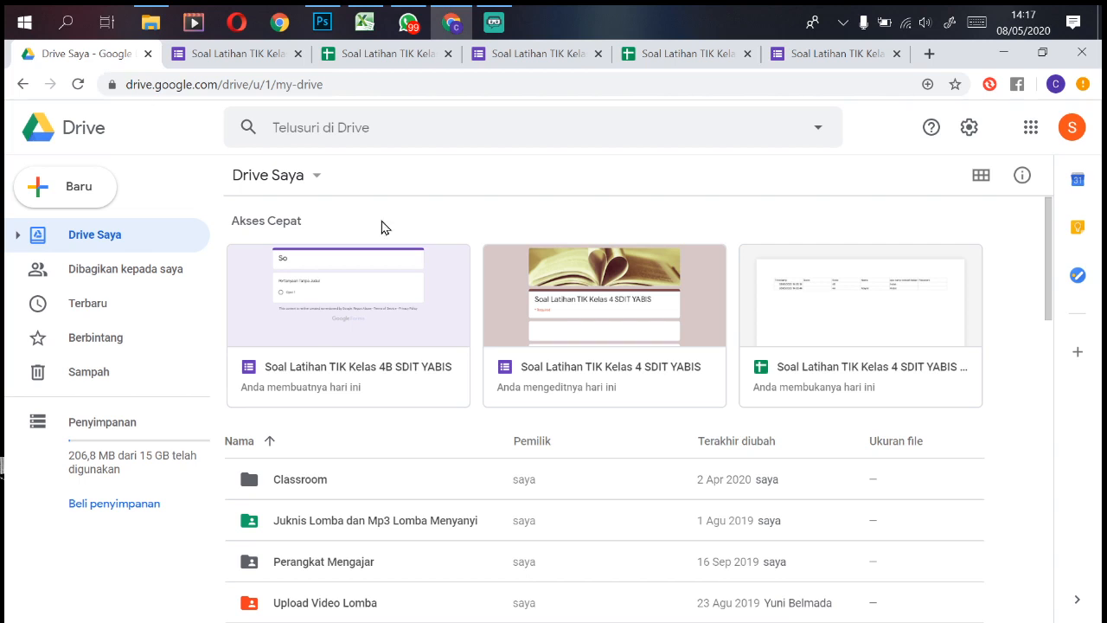
# Step: Open the 4B quiz's respondent preview and select its full link
pyautogui.click(248, 57)
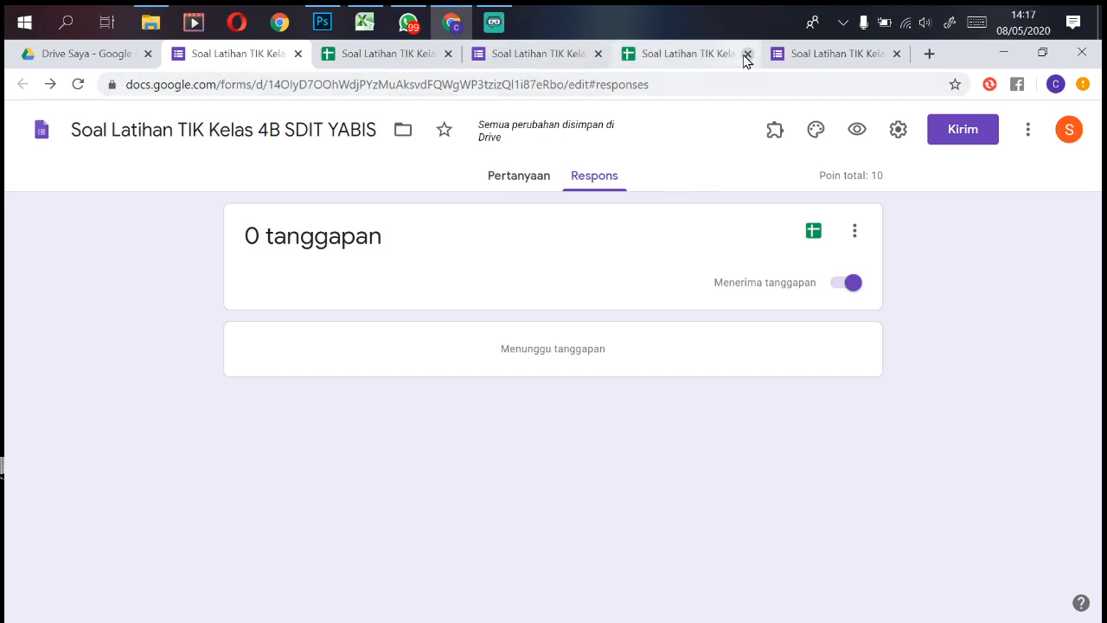
pyautogui.click(523, 178)
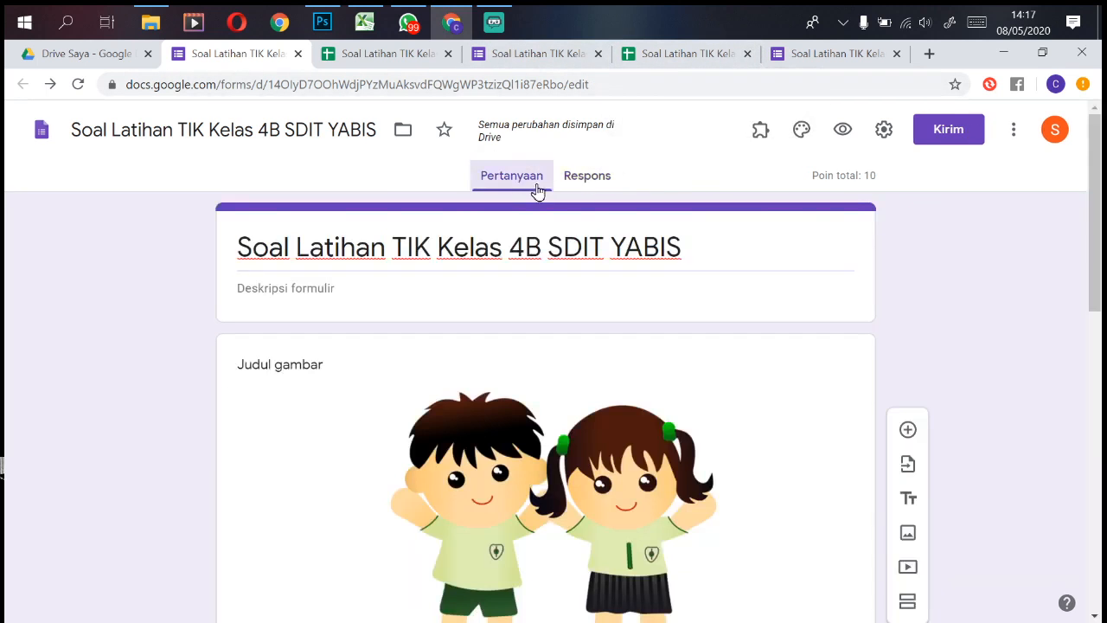
pyautogui.click(843, 131)
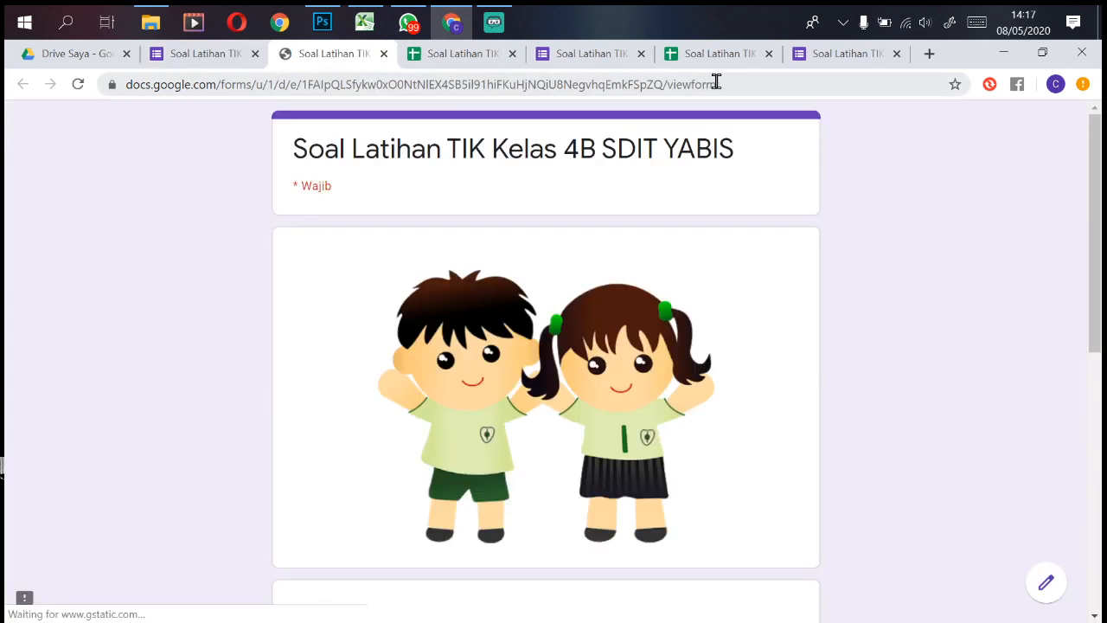
pyautogui.moveTo(717, 87); pyautogui.dragTo(5, 128)
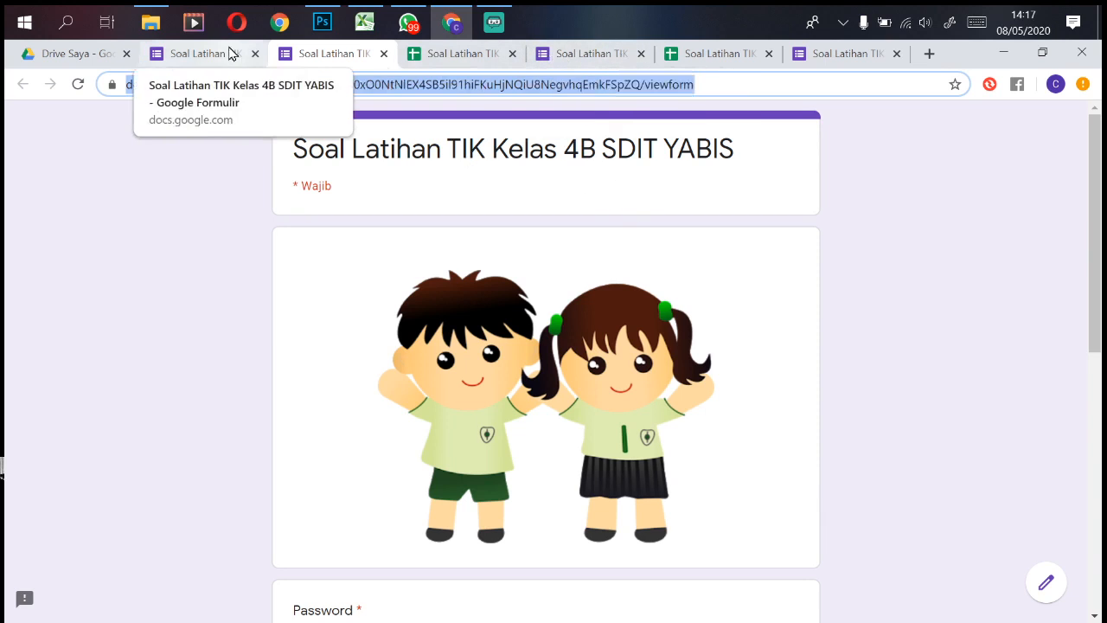
# Step: Open the 4A quiz's respondent preview, select its link, then switch to Streamlabs OBS
pyautogui.click(583, 55)
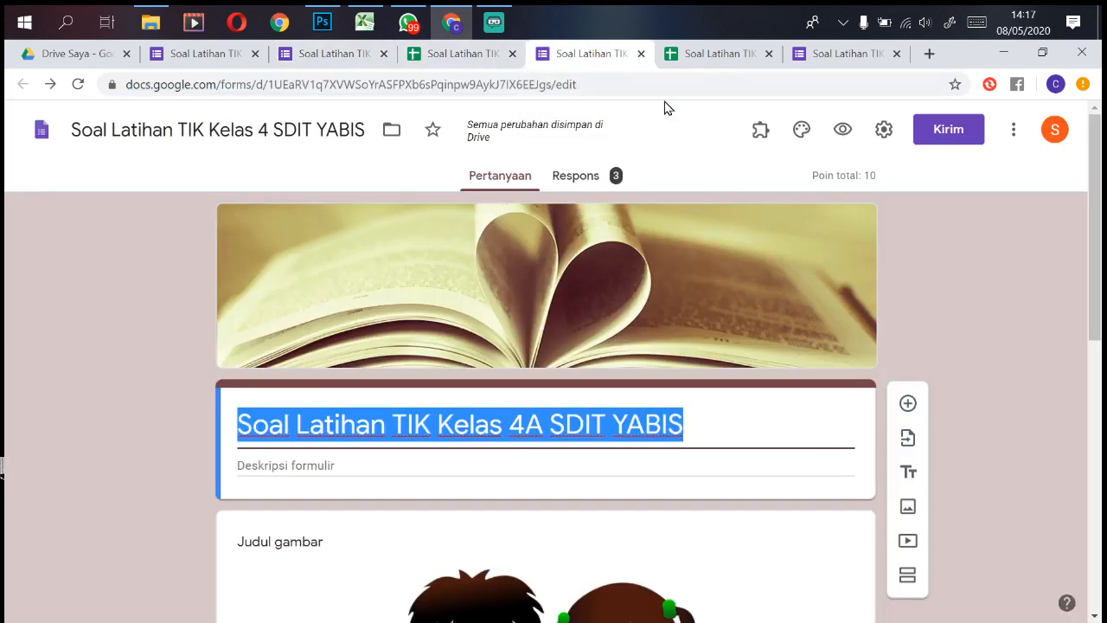
pyautogui.click(842, 134)
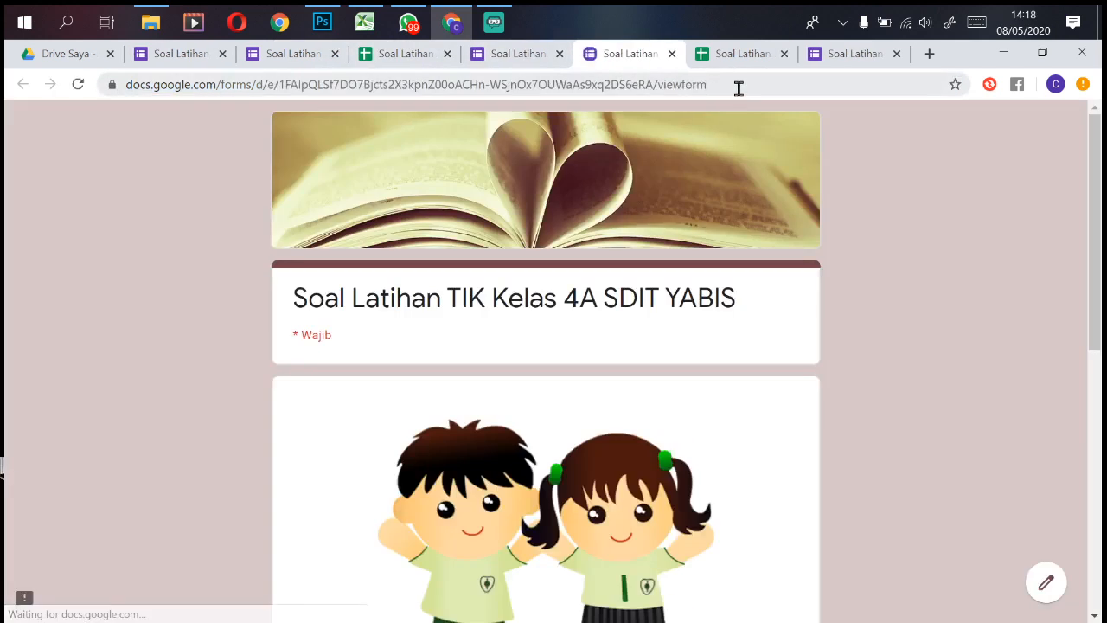
pyautogui.click(721, 86)
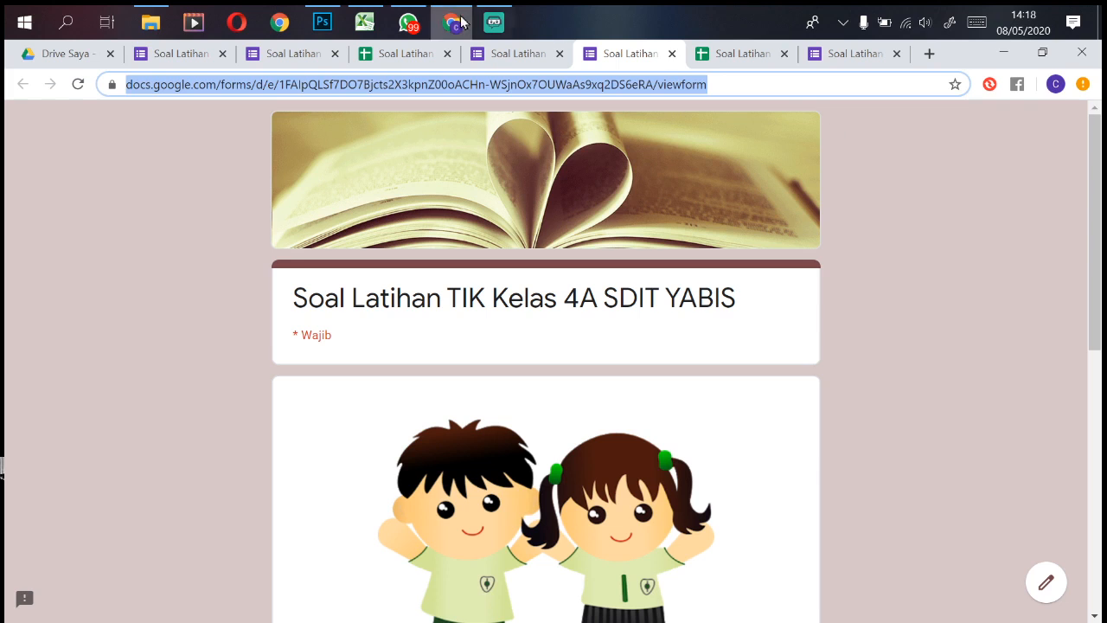
pyautogui.click(495, 24)
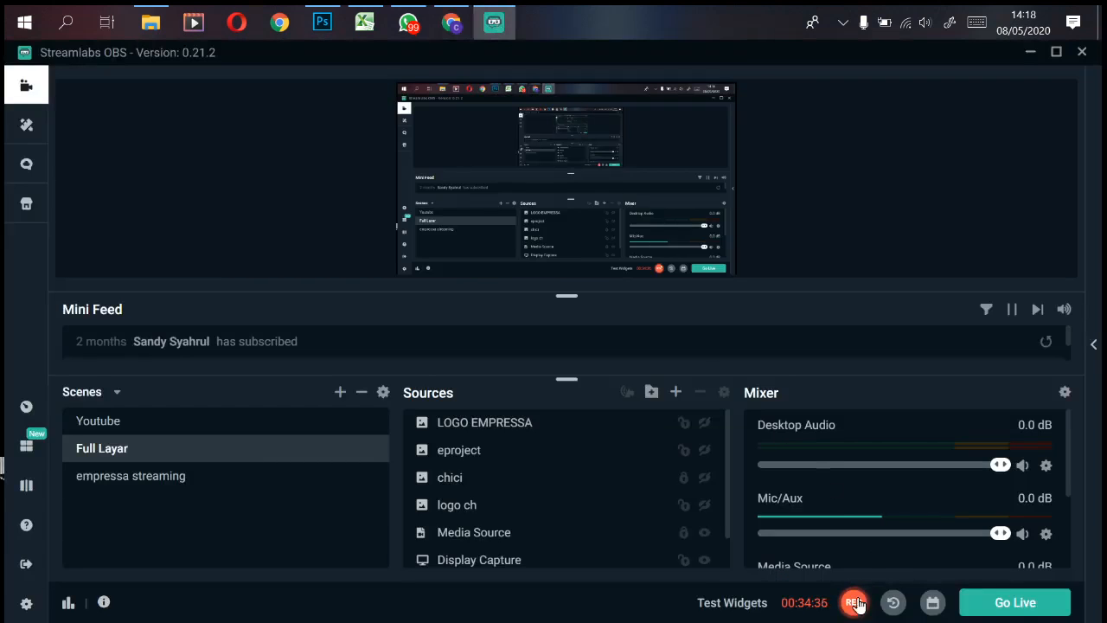